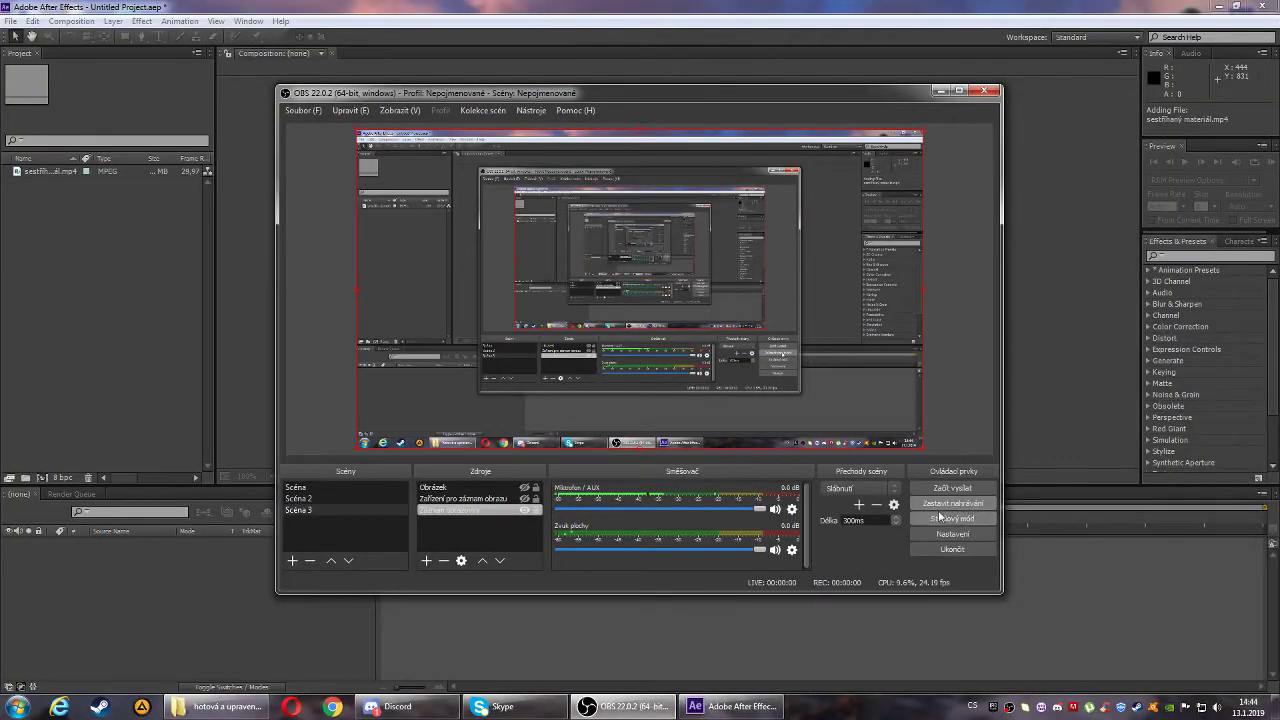
- Bring After Effects to the front and activate the Project panel with the imported footage
{"action": "key", "text": "alt+Tab"}
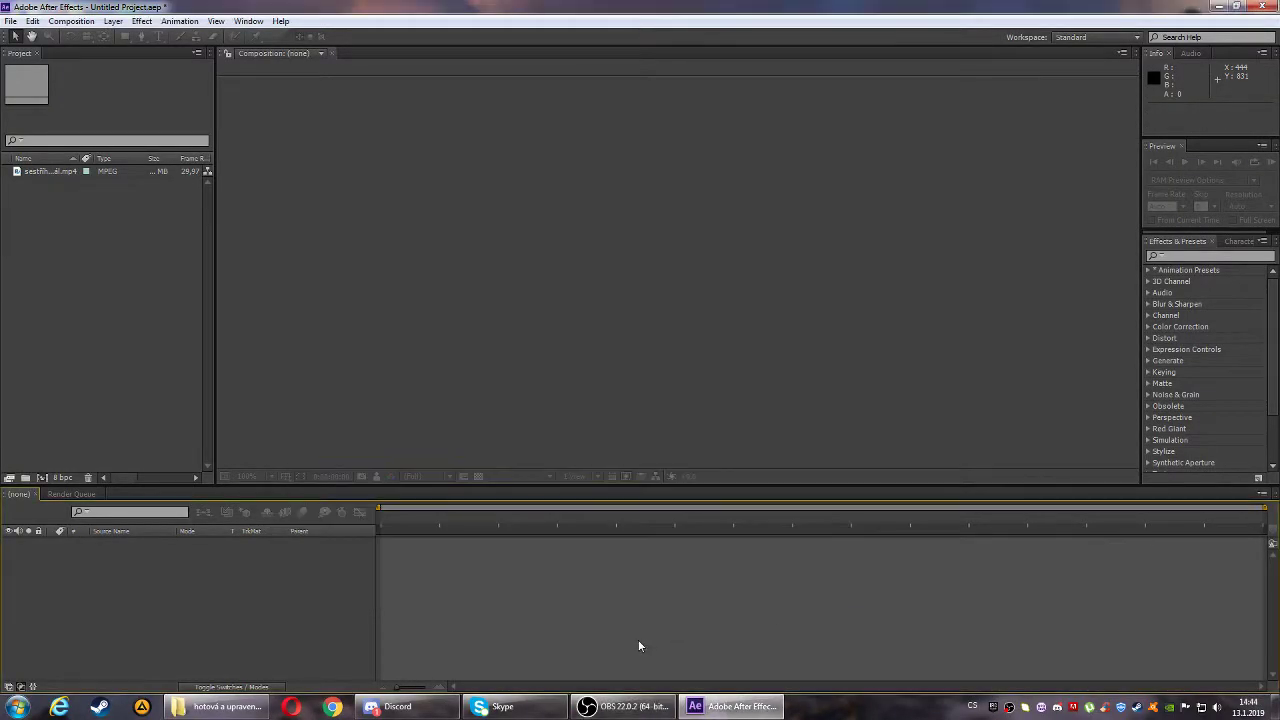
{"action": "left_click", "coordinate": [143, 390]}
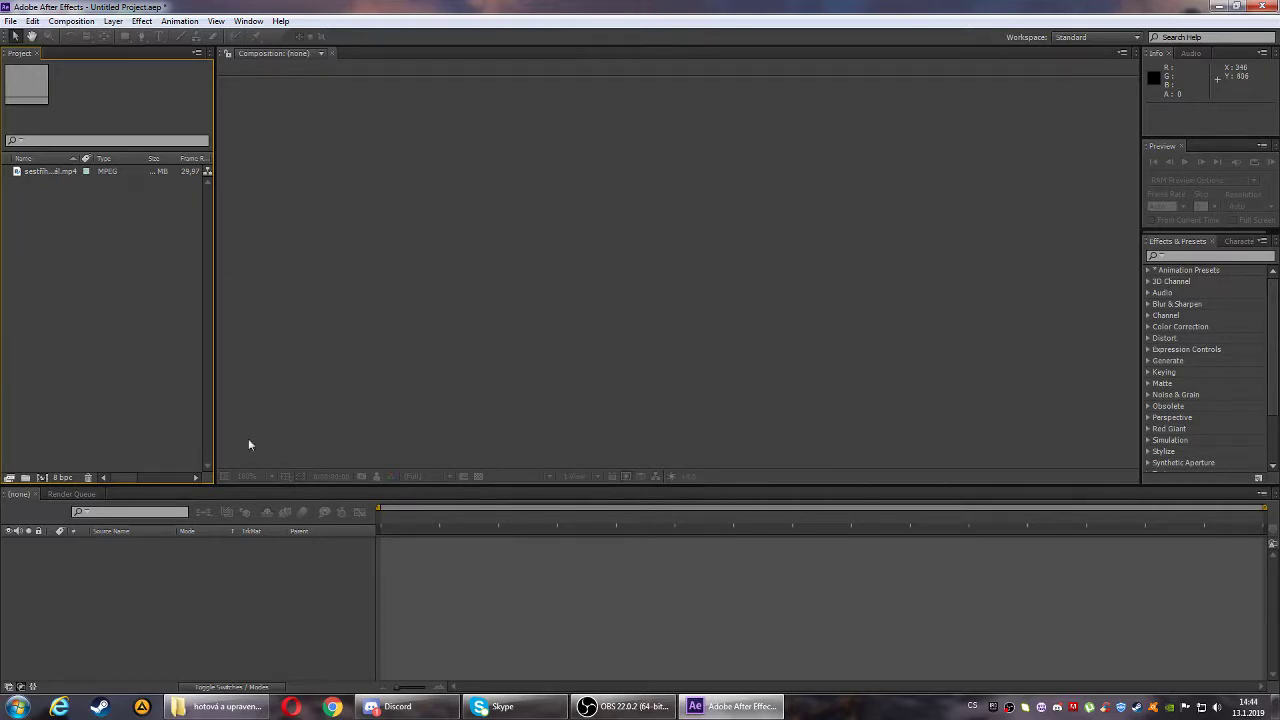
{"action": "mouse_move", "coordinate": [620, 706]}
- Build a composition from the footage clip and jump to about 25 seconds
{"action": "left_click_drag", "start_coordinate": [60, 174], "coordinate": [140, 561]}
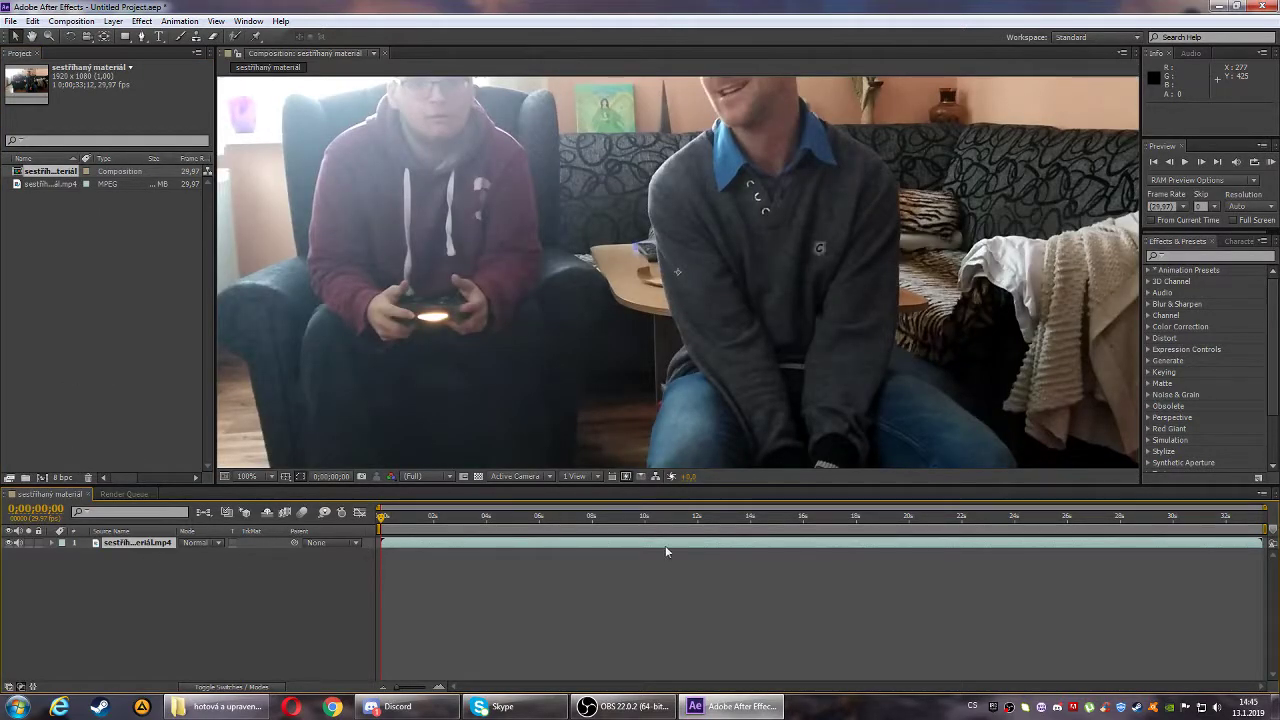
{"action": "left_click", "coordinate": [1050, 517]}
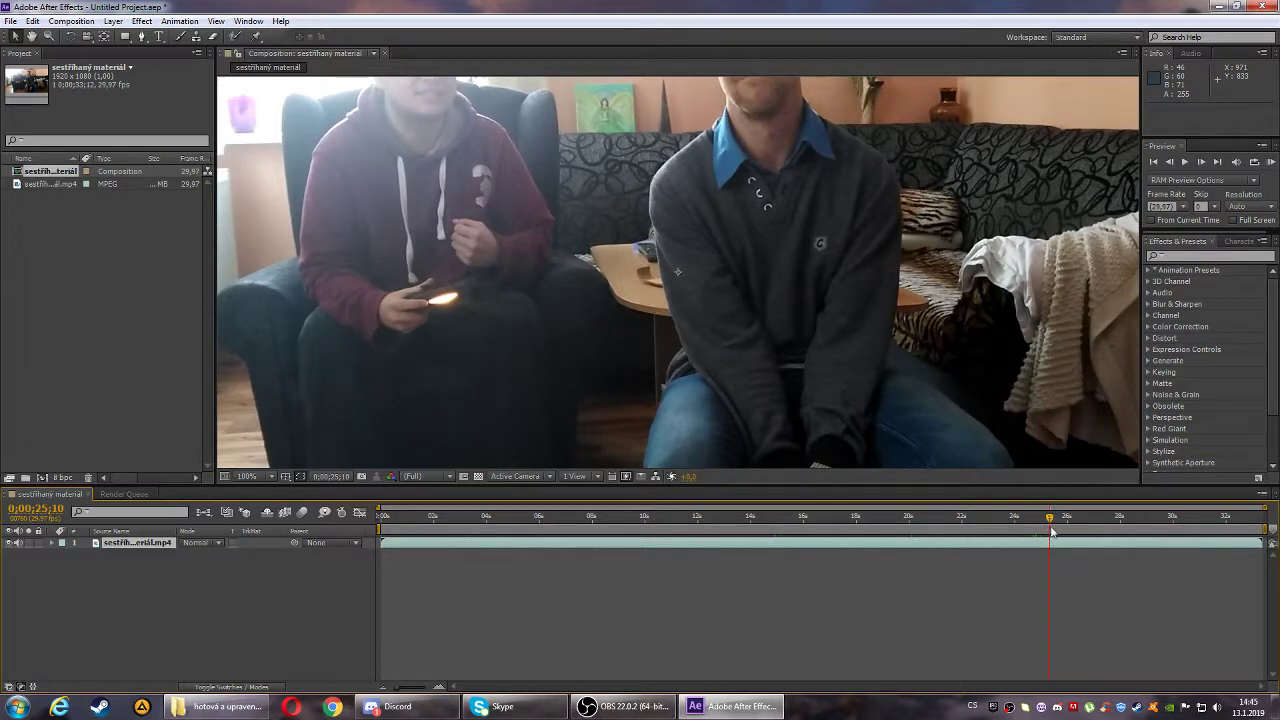
{"action": "left_click_drag", "start_coordinate": [1050, 520], "coordinate": [1112, 517]}
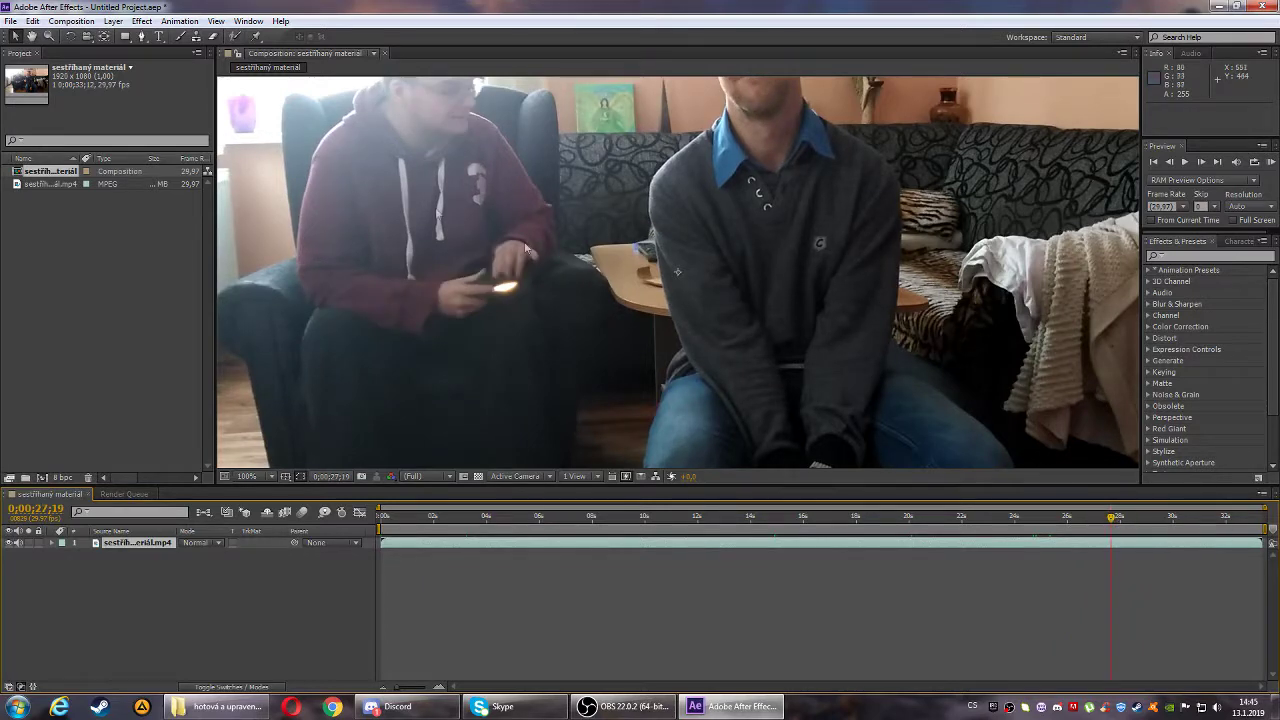
- Scrub the playhead between roughly 26 and 29 seconds to preview the frames
{"action": "scroll", "coordinate": [608, 265], "scroll_direction": "up", "scroll_amount": 5}
{"action": "scroll", "coordinate": [625, 264], "scroll_direction": "down", "scroll_amount": 5}
{"action": "scroll", "coordinate": [628, 270], "scroll_direction": "down", "scroll_amount": 4}
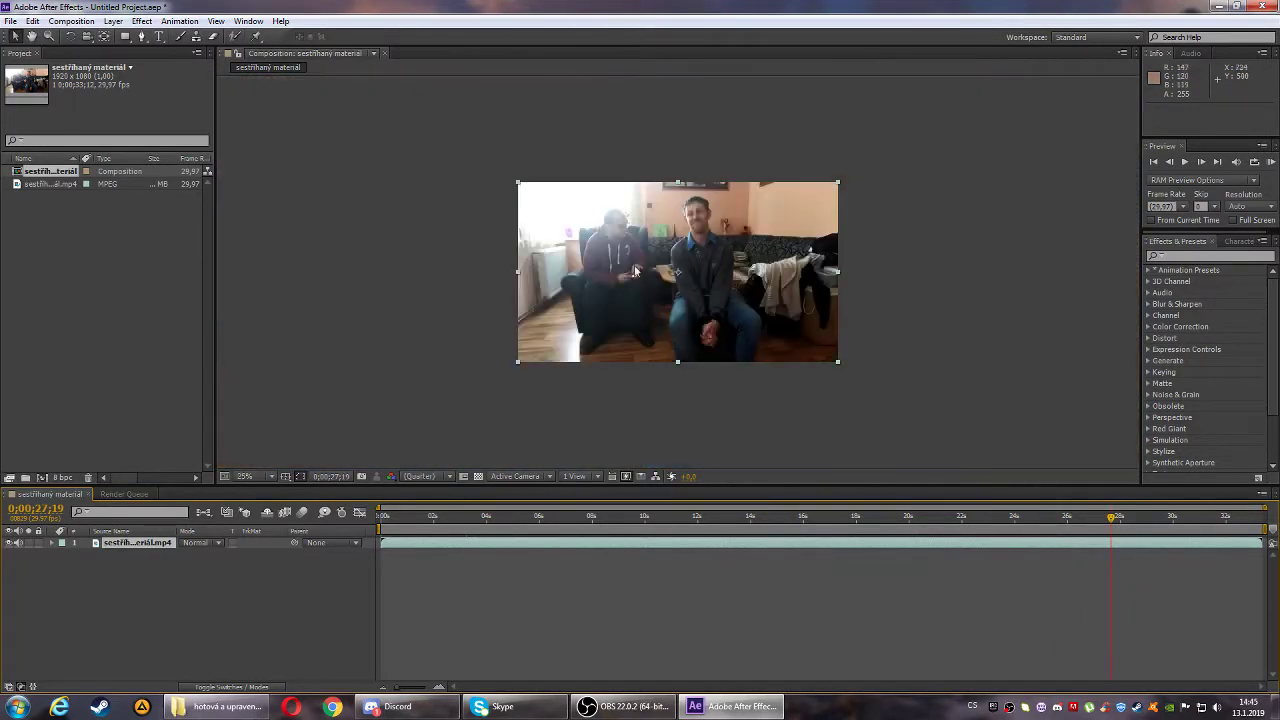
{"action": "scroll", "coordinate": [632, 270], "scroll_direction": "up", "scroll_amount": 1}
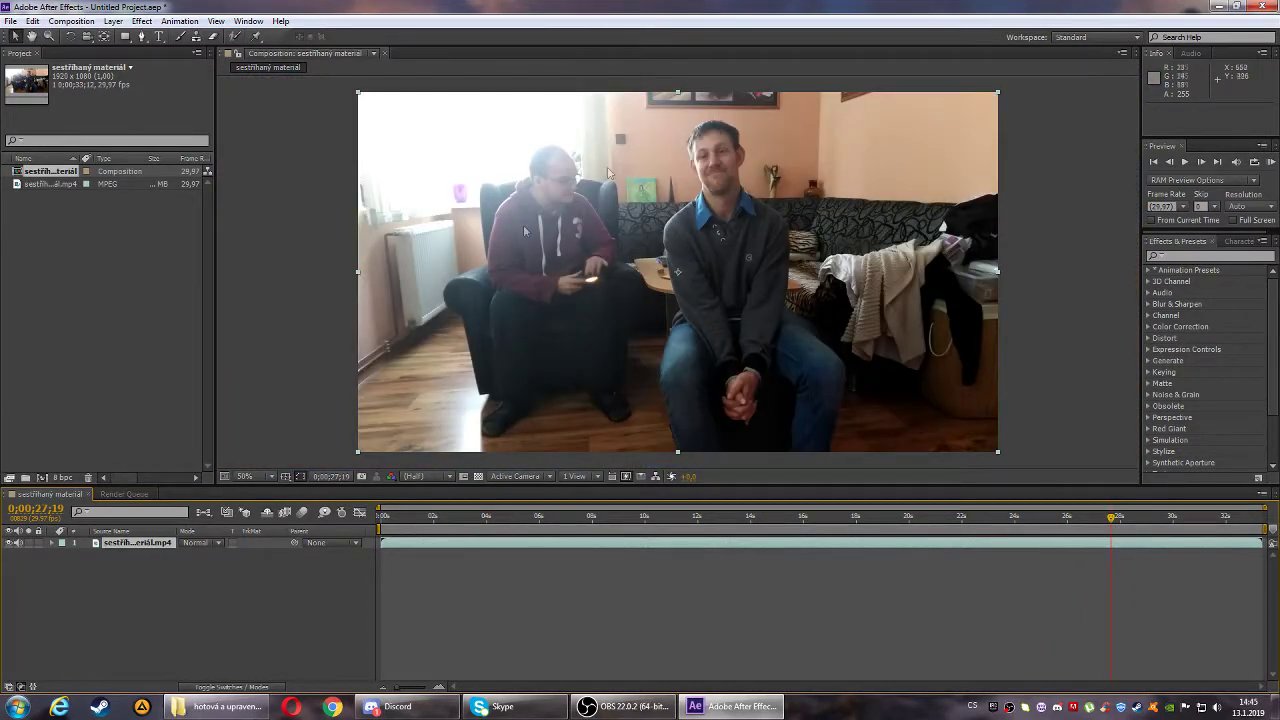
{"action": "left_click_drag", "start_coordinate": [1114, 519], "coordinate": [1096, 538]}
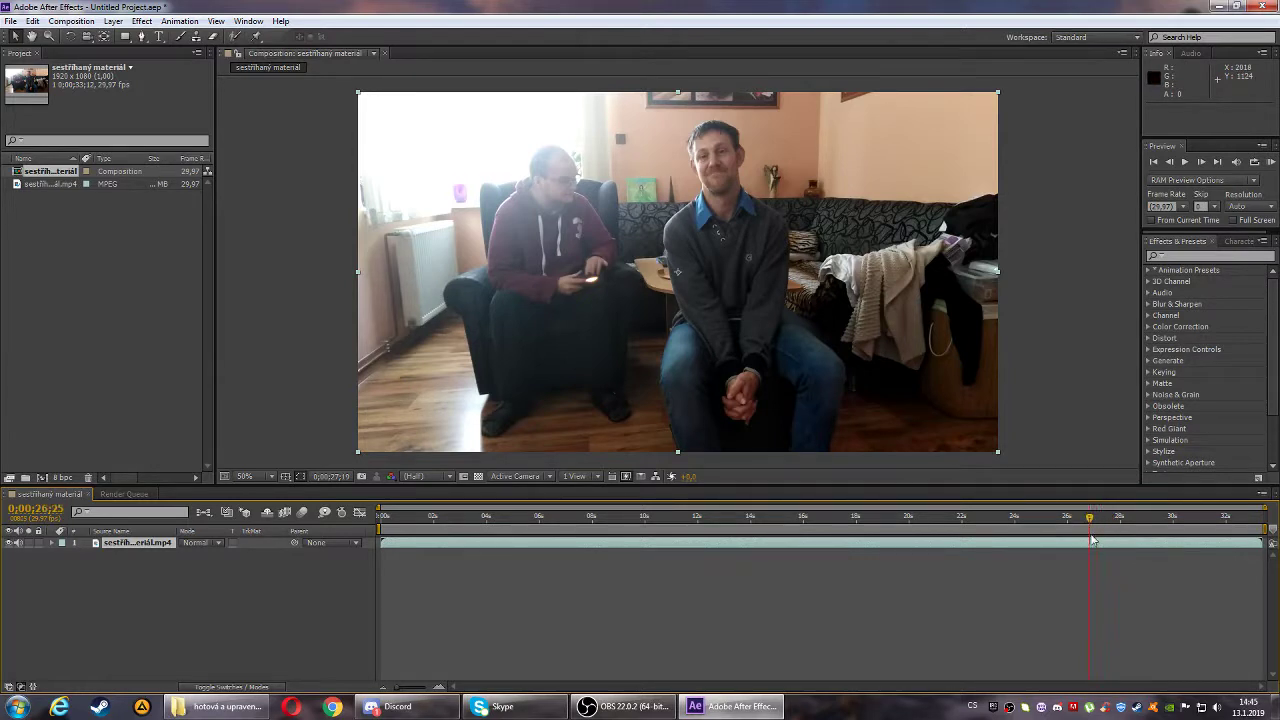
{"action": "left_click", "coordinate": [1126, 517]}
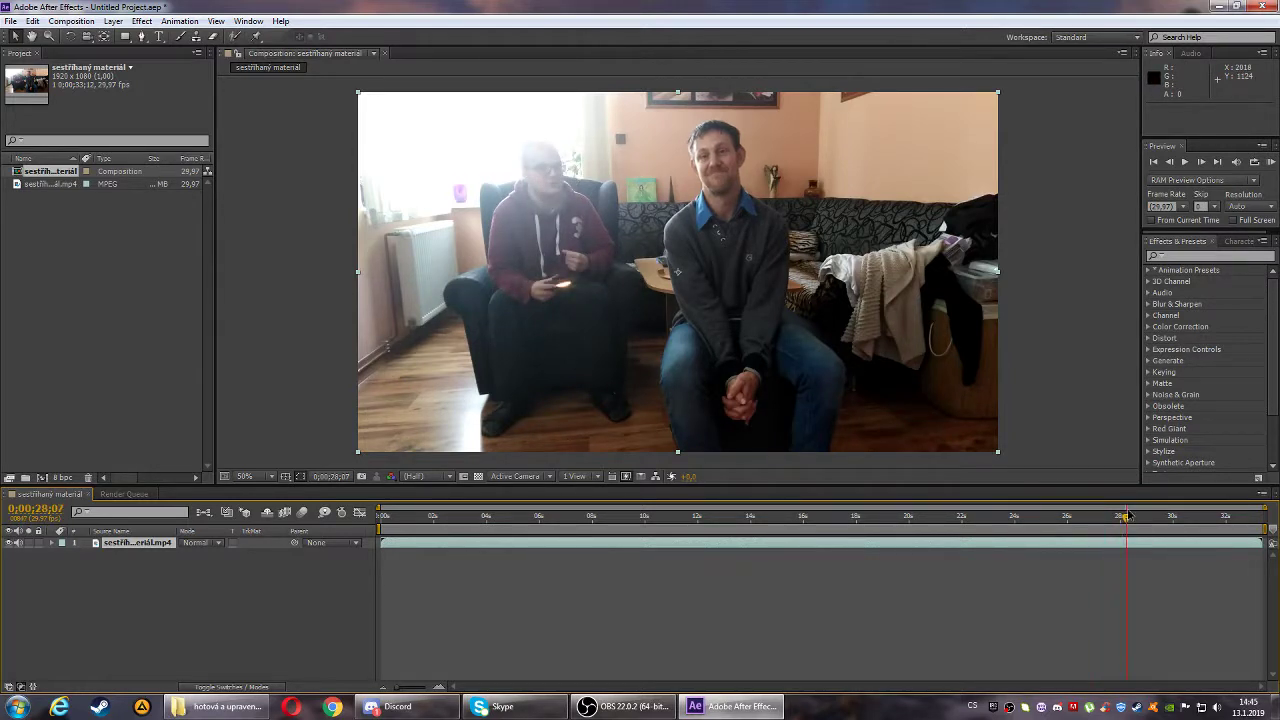
{"action": "mouse_move", "coordinate": [1127, 519]}
{"action": "left_mouse_down"}
{"action": "mouse_move", "coordinate": [1163, 517]}
{"action": "mouse_move", "coordinate": [1102, 517]}
{"action": "left_mouse_up"}
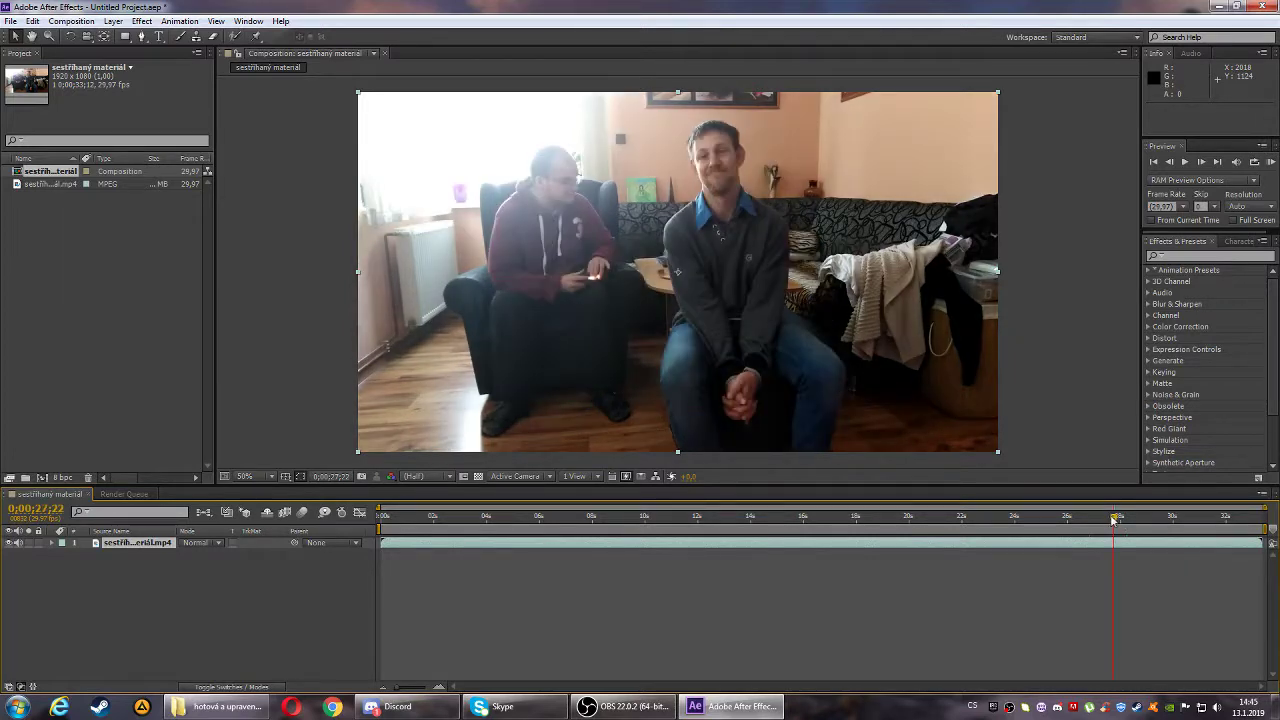
{"action": "mouse_move", "coordinate": [1102, 517]}
{"action": "left_mouse_down"}
{"action": "mouse_move", "coordinate": [1080, 520]}
{"action": "mouse_move", "coordinate": [1118, 519]}
{"action": "left_mouse_up"}
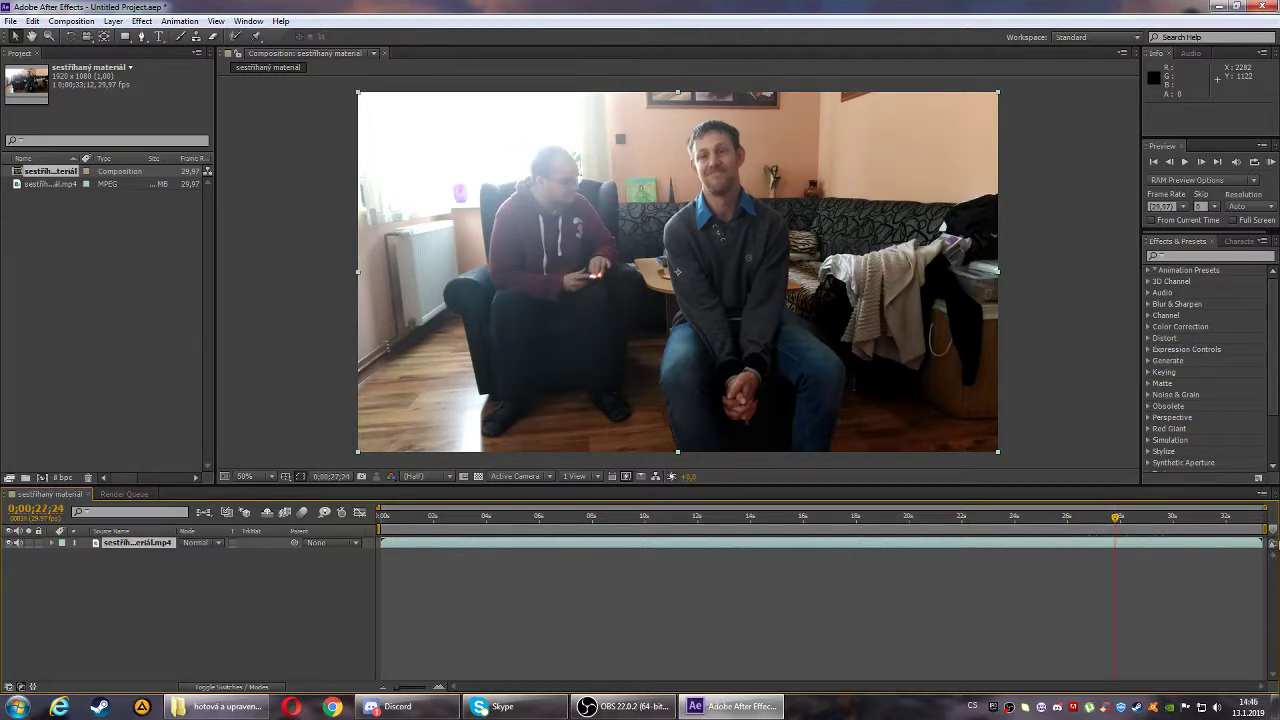
- End the work area at the current time, about 0;00;28;01
{"action": "left_click", "coordinate": [1124, 518]}
{"action": "left_click", "coordinate": [1120, 518]}
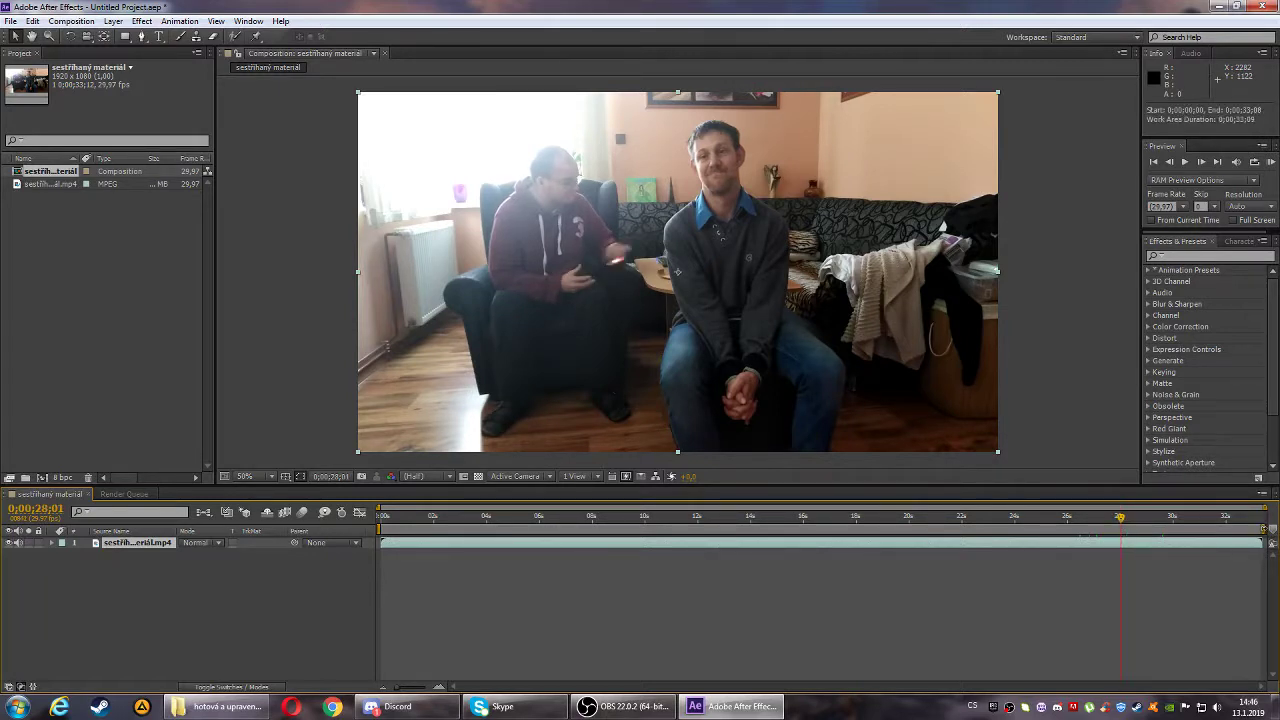
{"action": "left_click_drag", "start_coordinate": [1262, 528], "coordinate": [1124, 528]}
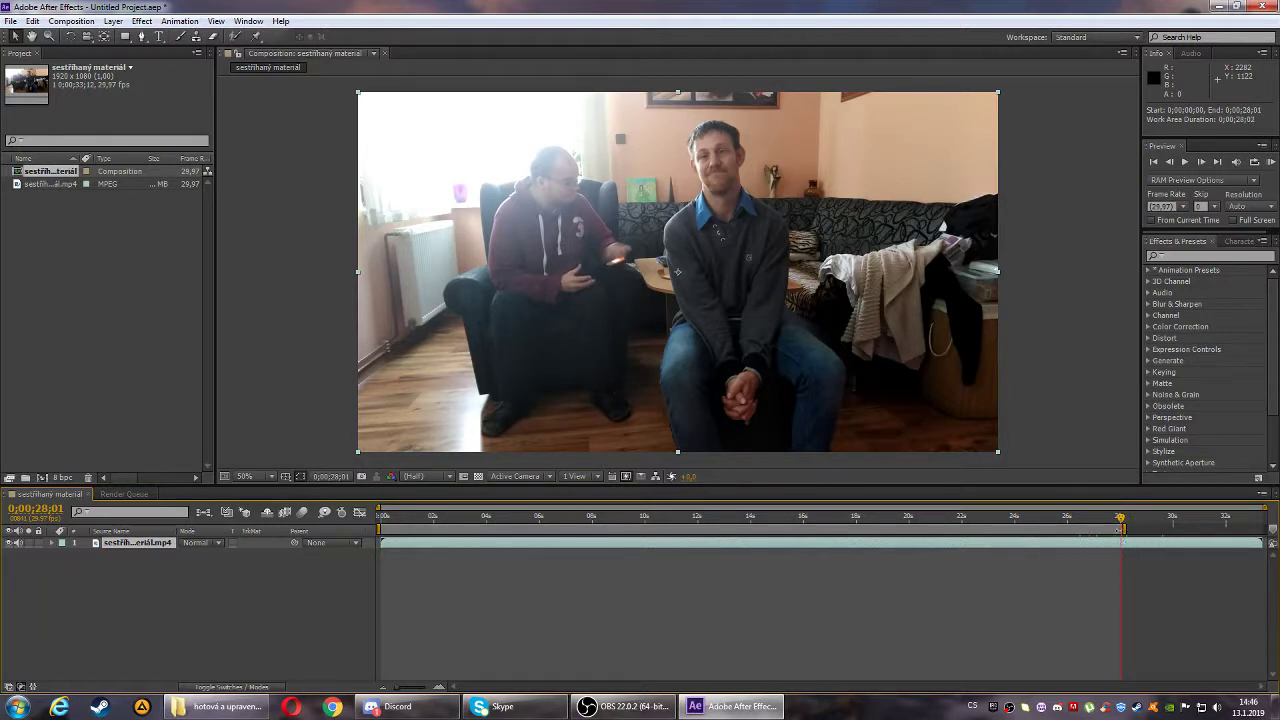
- Move the playhead back to about 20 seconds
{"action": "mouse_move", "coordinate": [1114, 521]}
{"action": "left_mouse_down"}
{"action": "mouse_move", "coordinate": [915, 537]}
{"action": "mouse_move", "coordinate": [665, 520]}
{"action": "mouse_move", "coordinate": [790, 514]}
{"action": "left_mouse_up"}
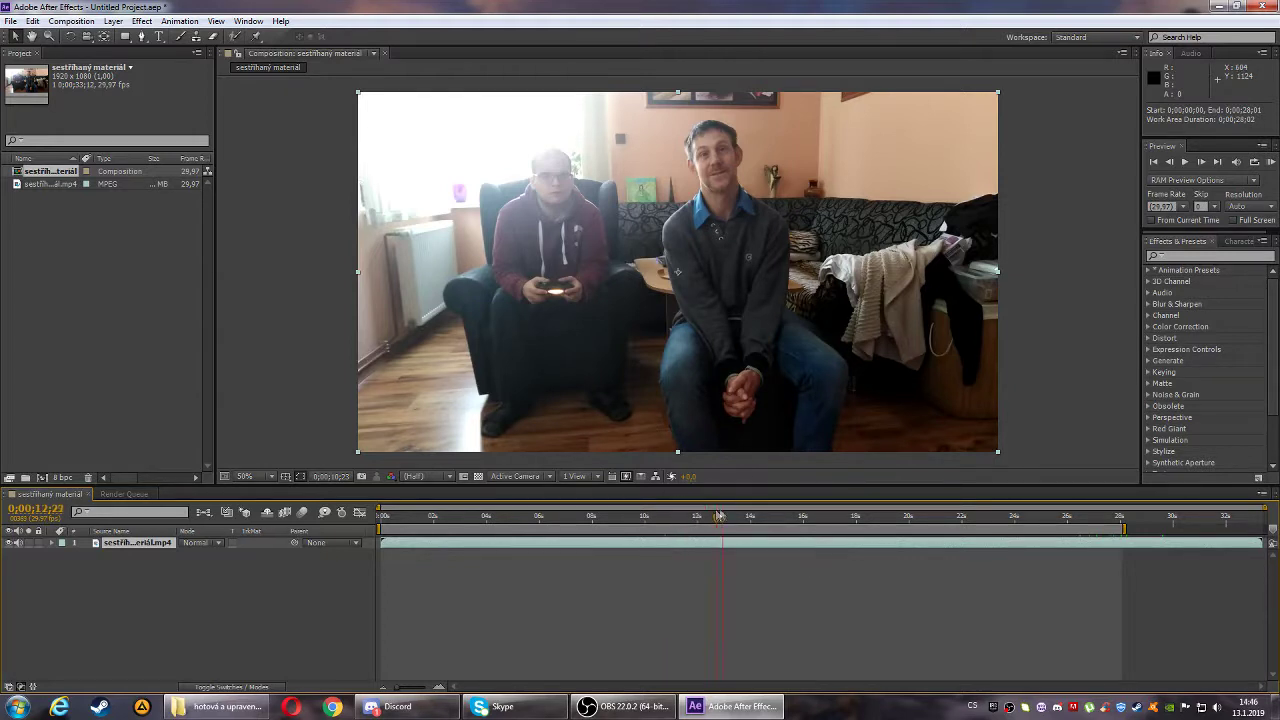
{"action": "left_click_drag", "start_coordinate": [791, 517], "coordinate": [833, 512]}
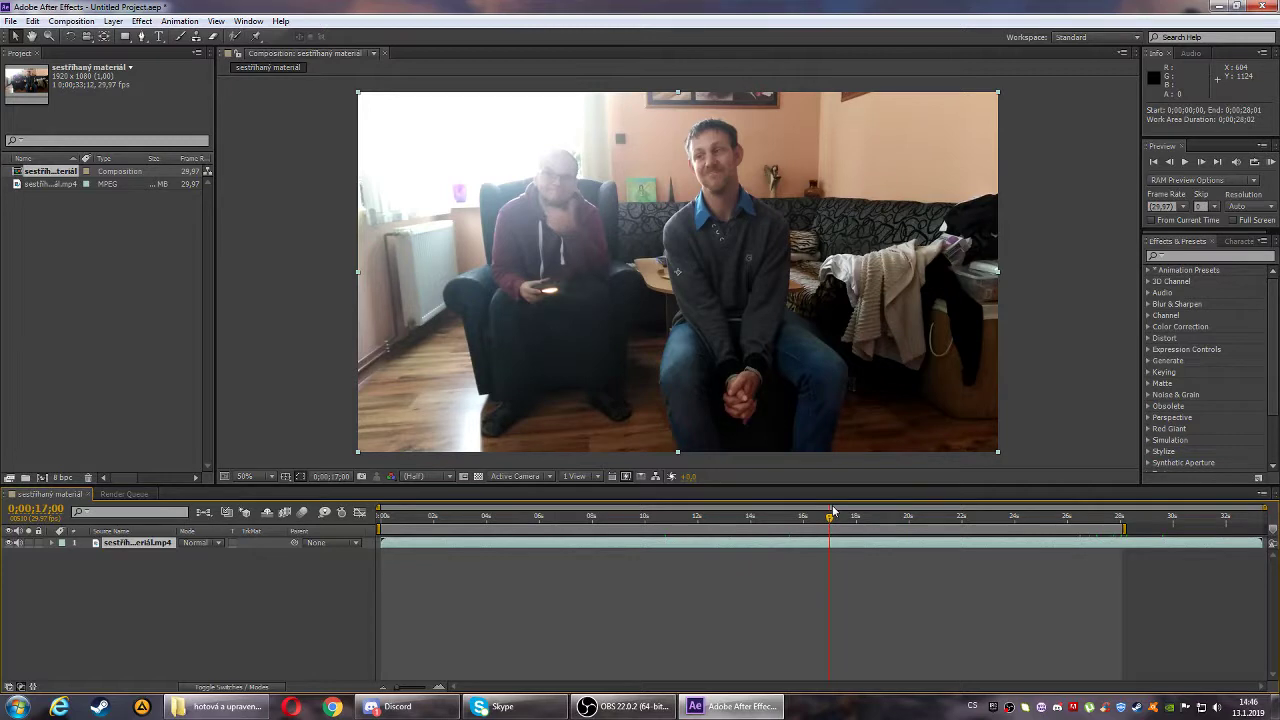
{"action": "left_click_drag", "start_coordinate": [833, 512], "coordinate": [908, 516]}
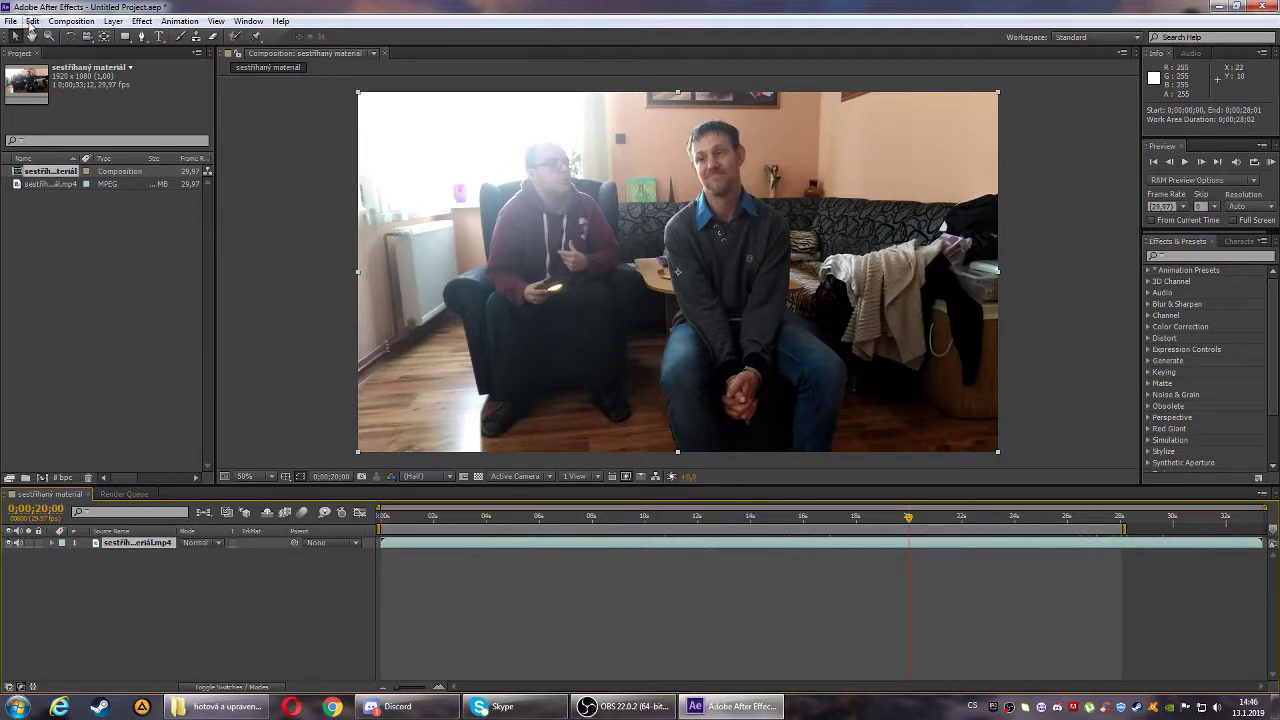
- Split the footage layer at 0;00;20;00 with Edit > Split Layer and select each half
{"action": "left_click", "coordinate": [31, 22]}
{"action": "left_click", "coordinate": [91, 179]}
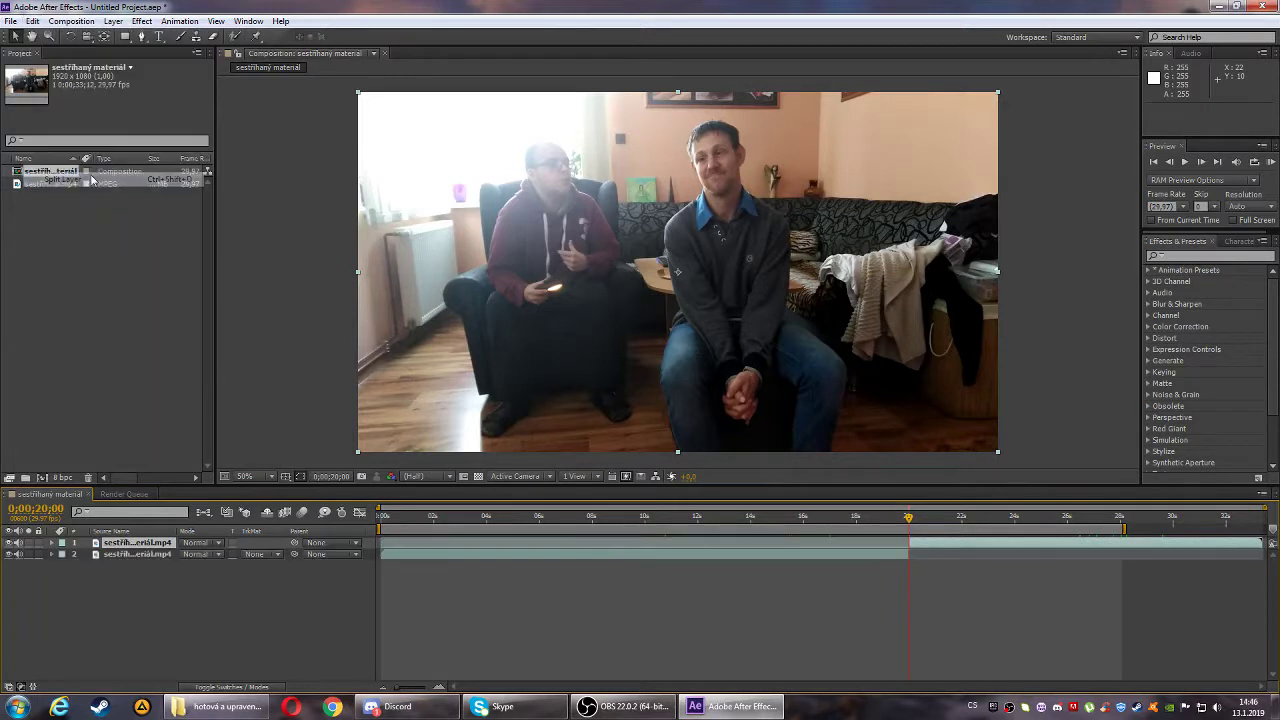
{"action": "left_click", "coordinate": [843, 555]}
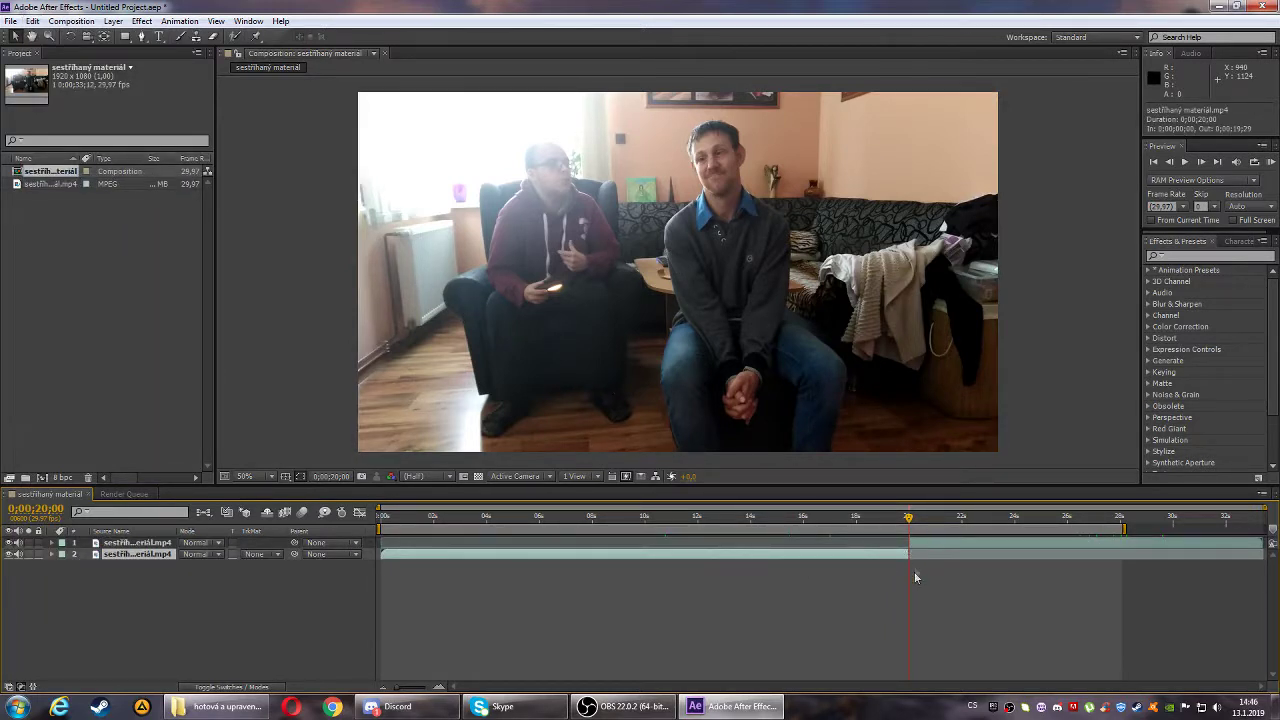
{"action": "left_click", "coordinate": [915, 544]}
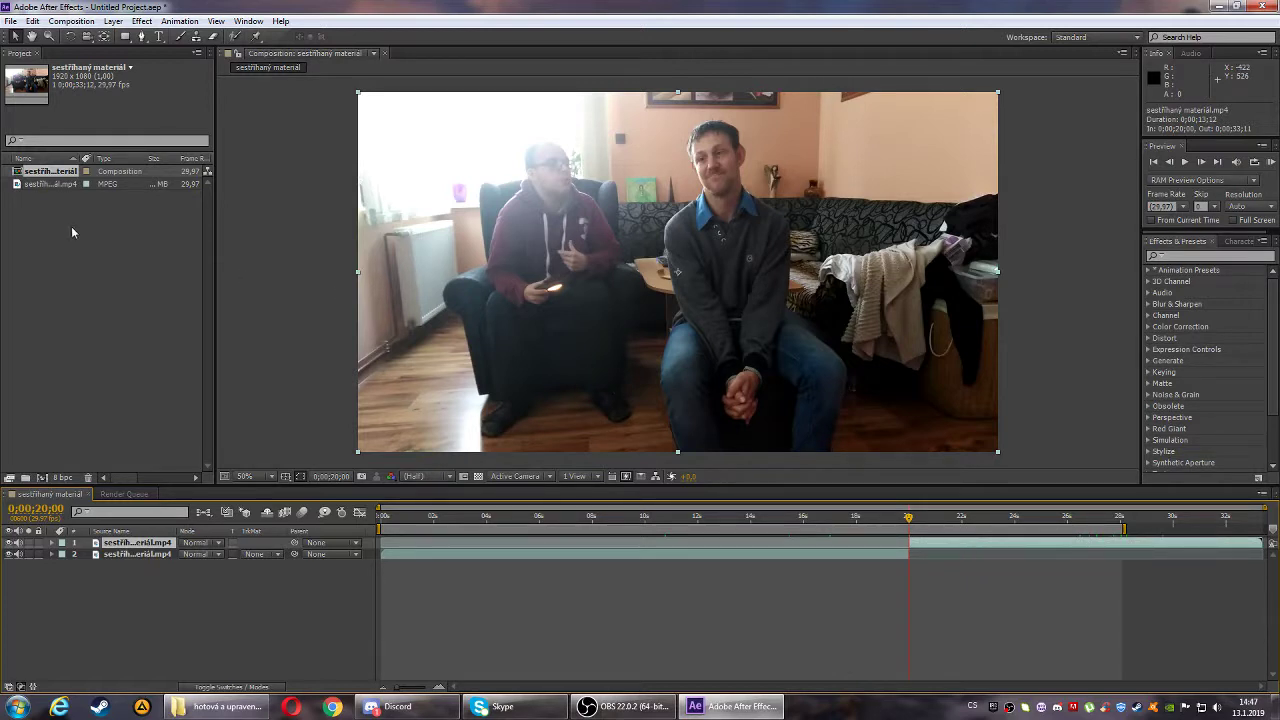
- Add the footage as a third top layer and trim its in-point to 20 seconds
{"action": "left_click_drag", "start_coordinate": [55, 185], "coordinate": [146, 547]}
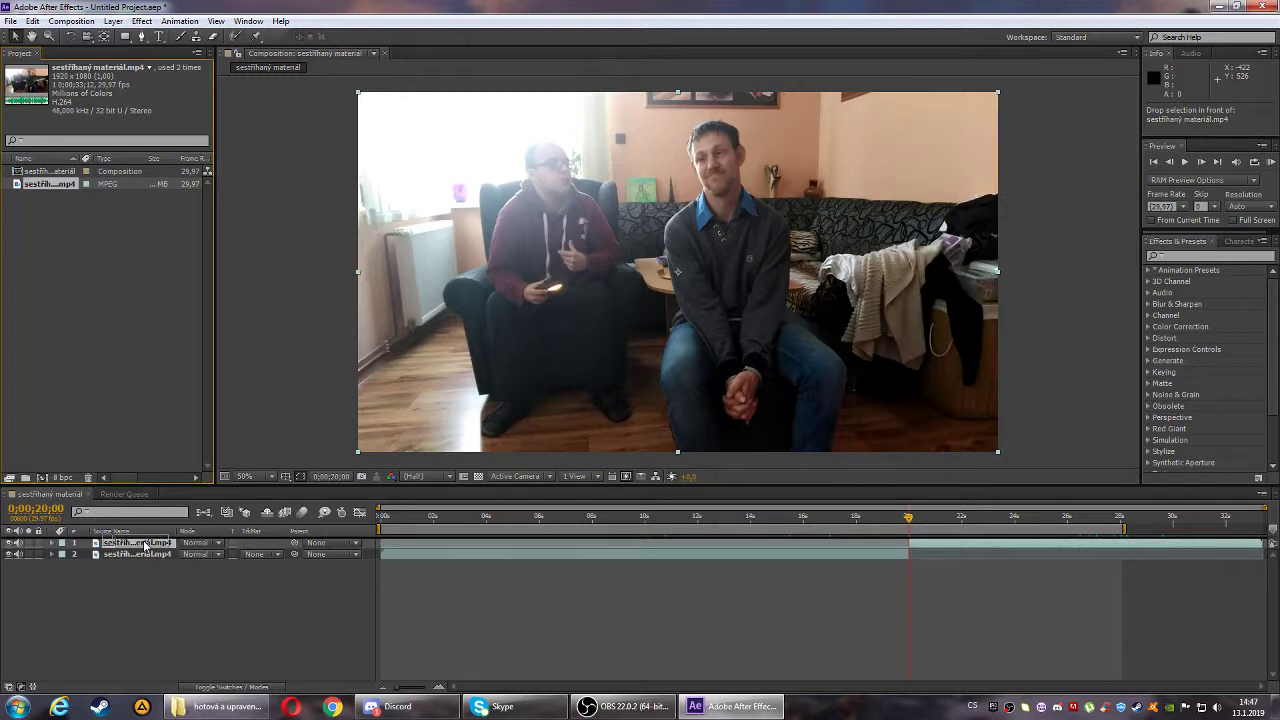
{"action": "left_click_drag", "start_coordinate": [145, 545], "coordinate": [145, 544]}
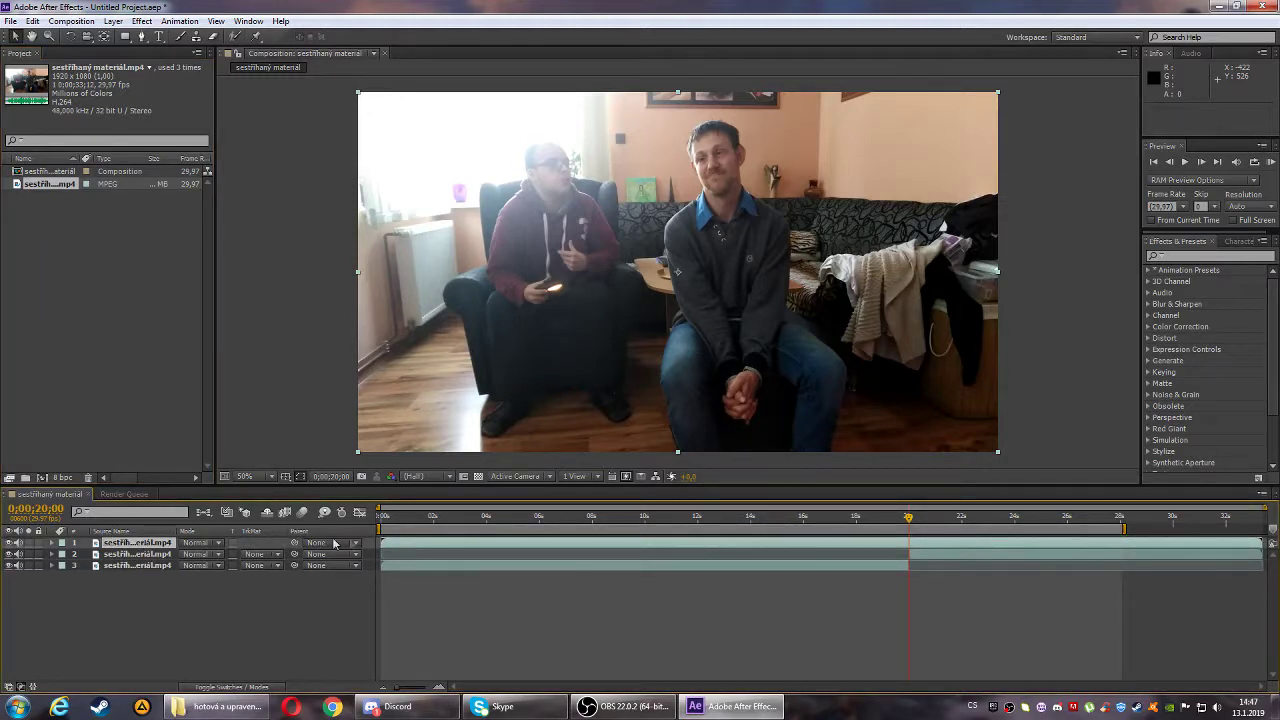
{"action": "left_click", "coordinate": [383, 542]}
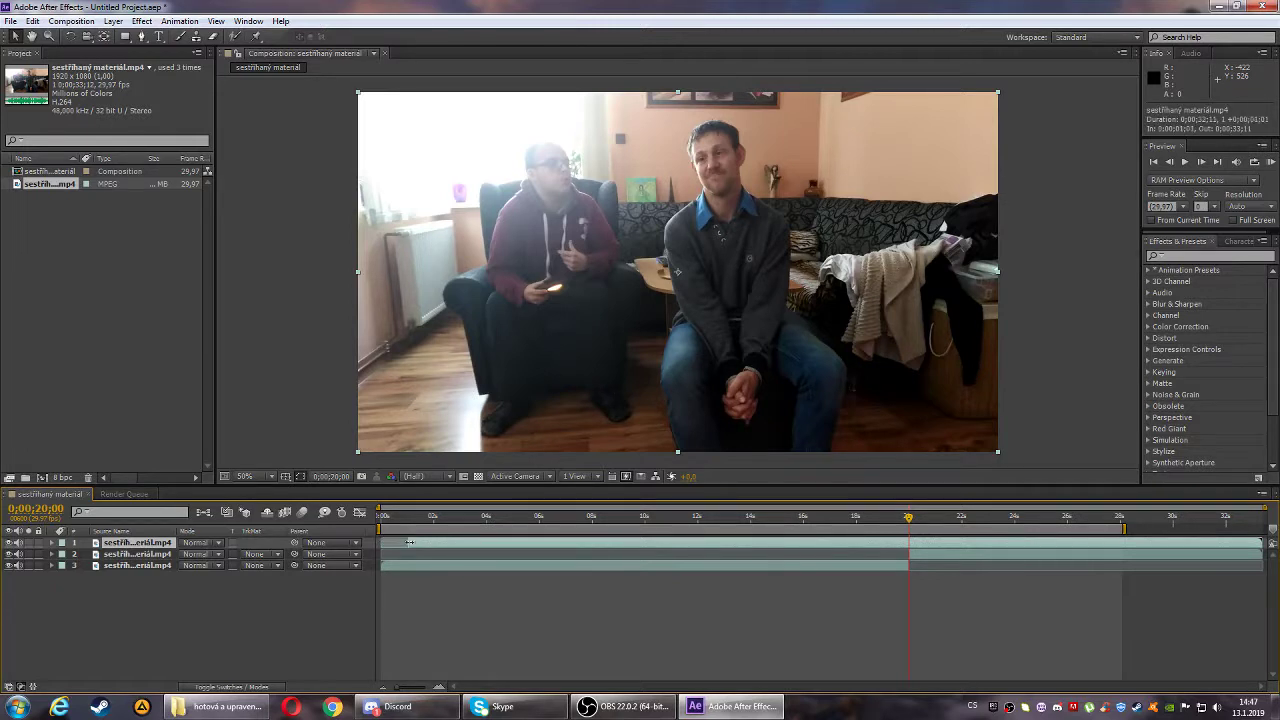
{"action": "left_click_drag", "start_coordinate": [389, 546], "coordinate": [908, 541]}
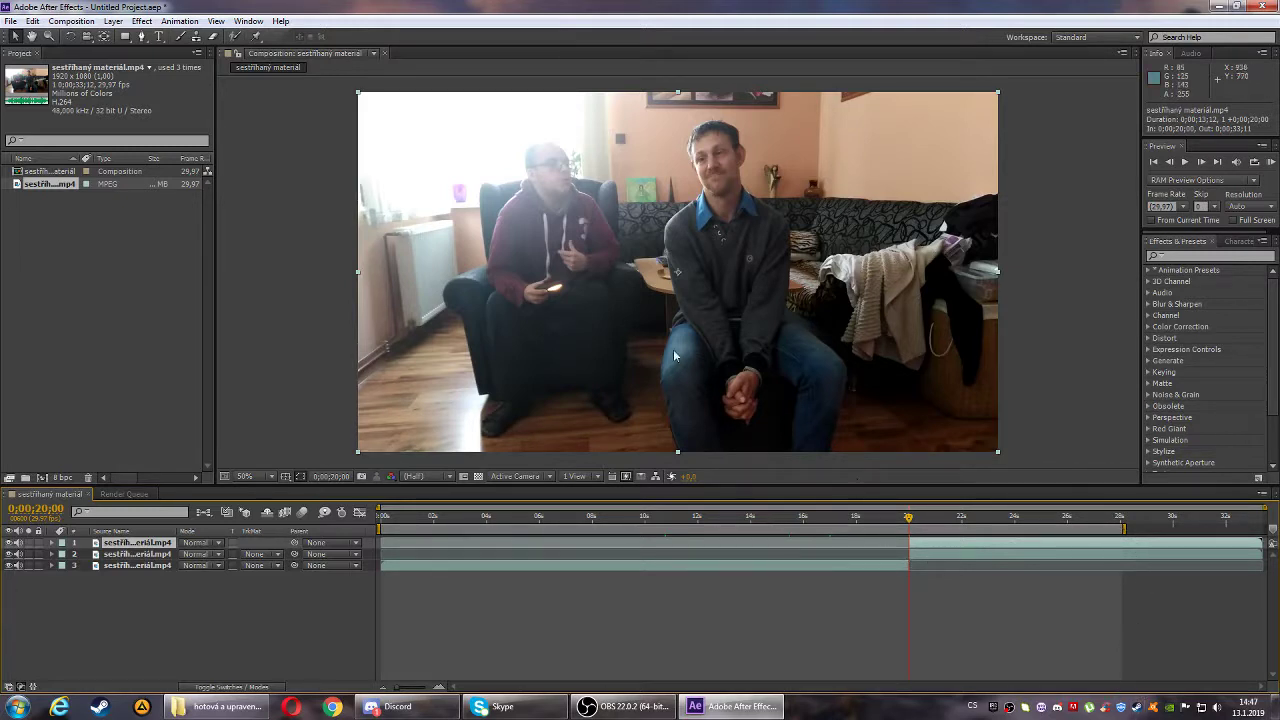
- Set the current time to exactly 20 seconds and select the second footage layer
{"action": "mouse_move", "coordinate": [908, 517]}
{"action": "left_mouse_down"}
{"action": "mouse_move", "coordinate": [774, 514]}
{"action": "mouse_move", "coordinate": [950, 520]}
{"action": "left_mouse_up"}
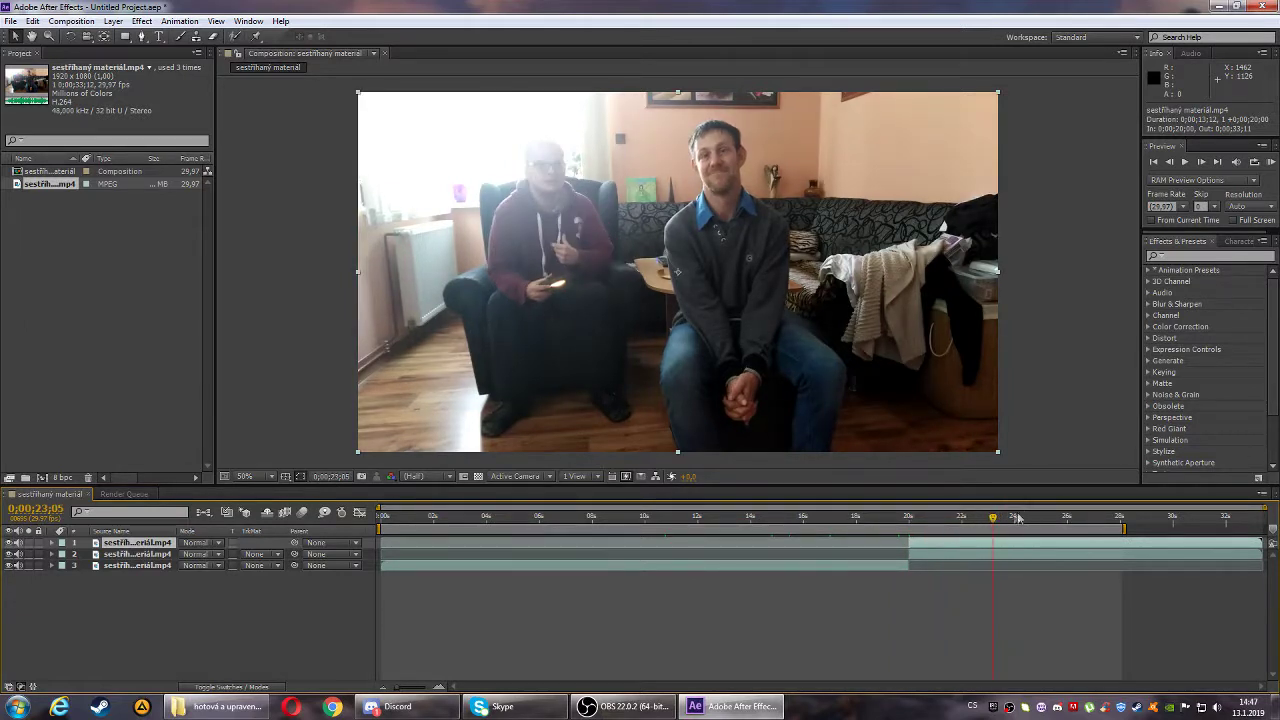
{"action": "left_click", "coordinate": [995, 519]}
{"action": "left_click", "coordinate": [912, 520]}
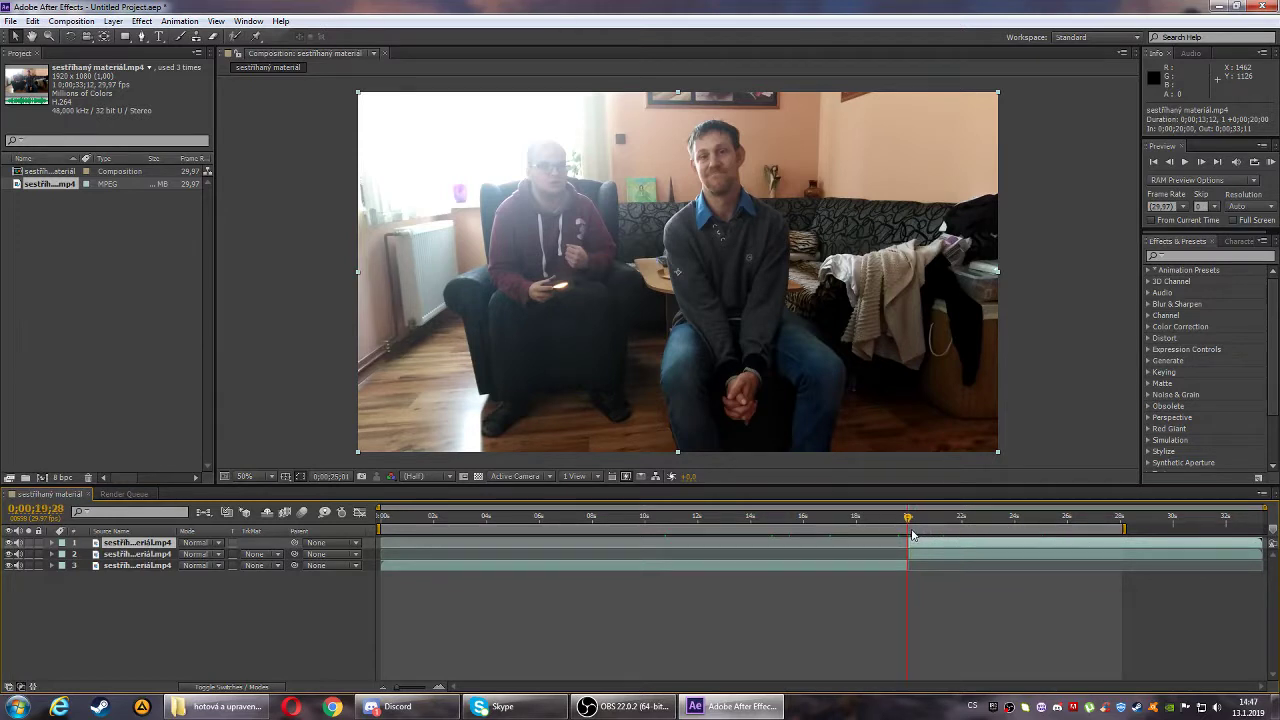
{"action": "key", "text": "Page_Down"}
{"action": "left_click", "coordinate": [926, 555]}
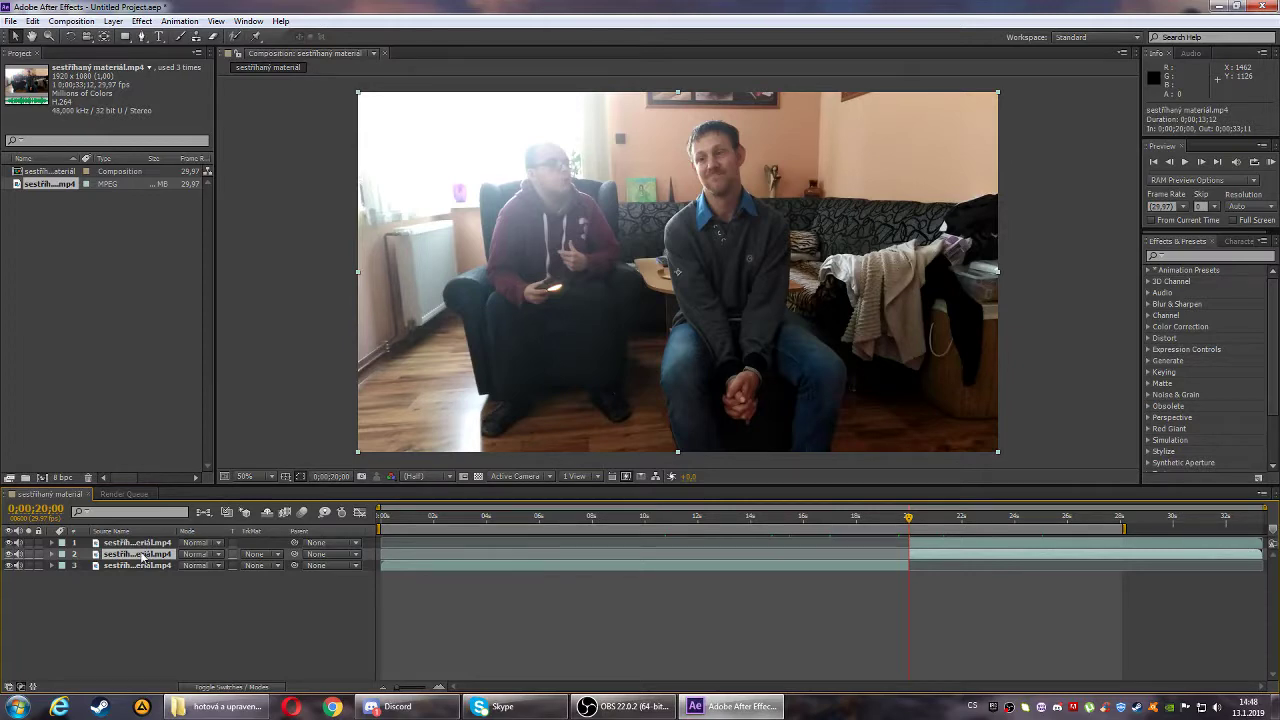
- Freeze the second footage layer on the frame at 20 seconds
{"action": "right_click", "coordinate": [143, 557]}
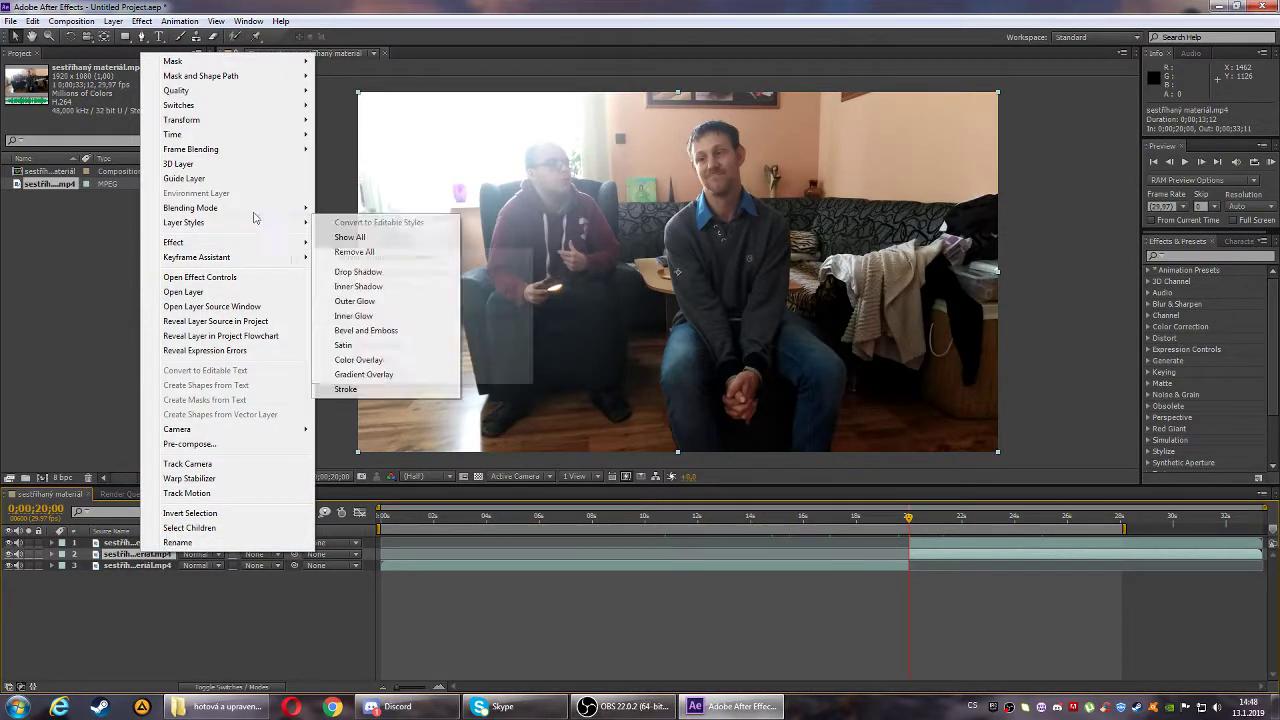
{"action": "mouse_move", "coordinate": [249, 144]}
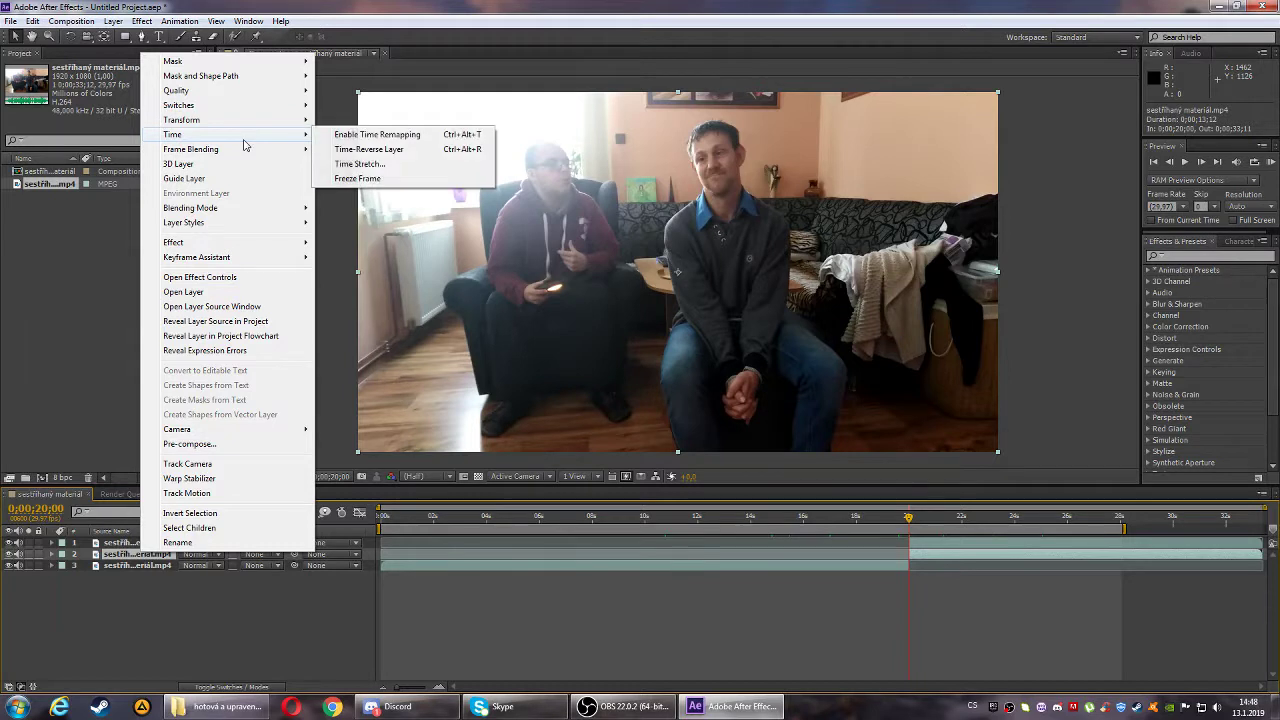
{"action": "left_click", "coordinate": [393, 181]}
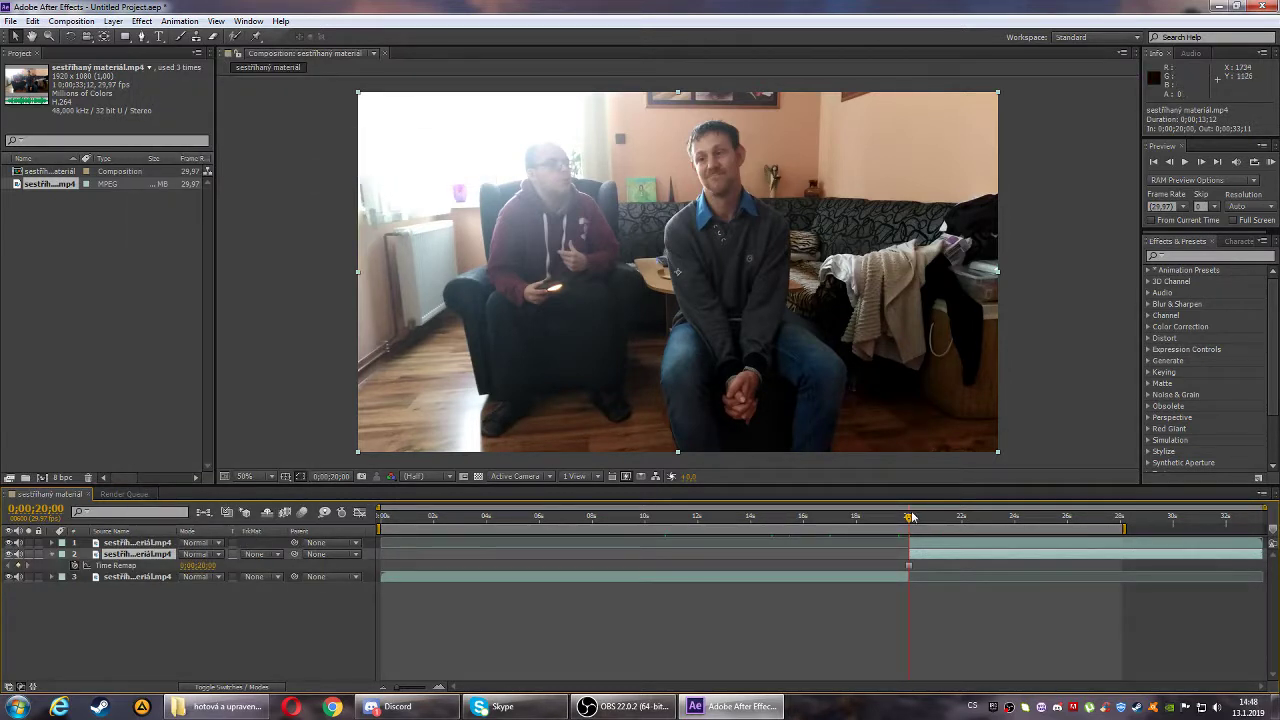
- Check the frozen frame around 21–23 seconds, settle on 0;00;19;29, and choose the Pen tool
{"action": "left_click_drag", "start_coordinate": [904, 524], "coordinate": [951, 520]}
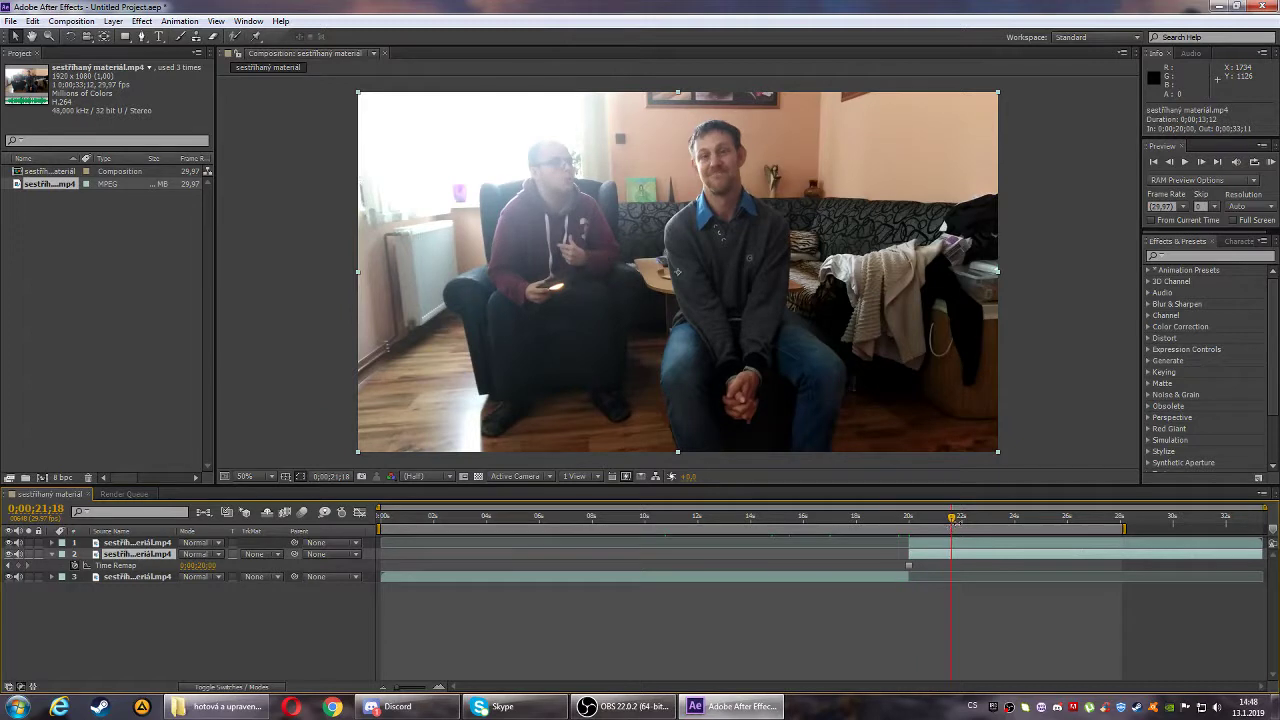
{"action": "mouse_move", "coordinate": [955, 520]}
{"action": "left_mouse_down"}
{"action": "mouse_move", "coordinate": [999, 517]}
{"action": "mouse_move", "coordinate": [898, 528]}
{"action": "mouse_move", "coordinate": [952, 550]}
{"action": "left_mouse_up"}
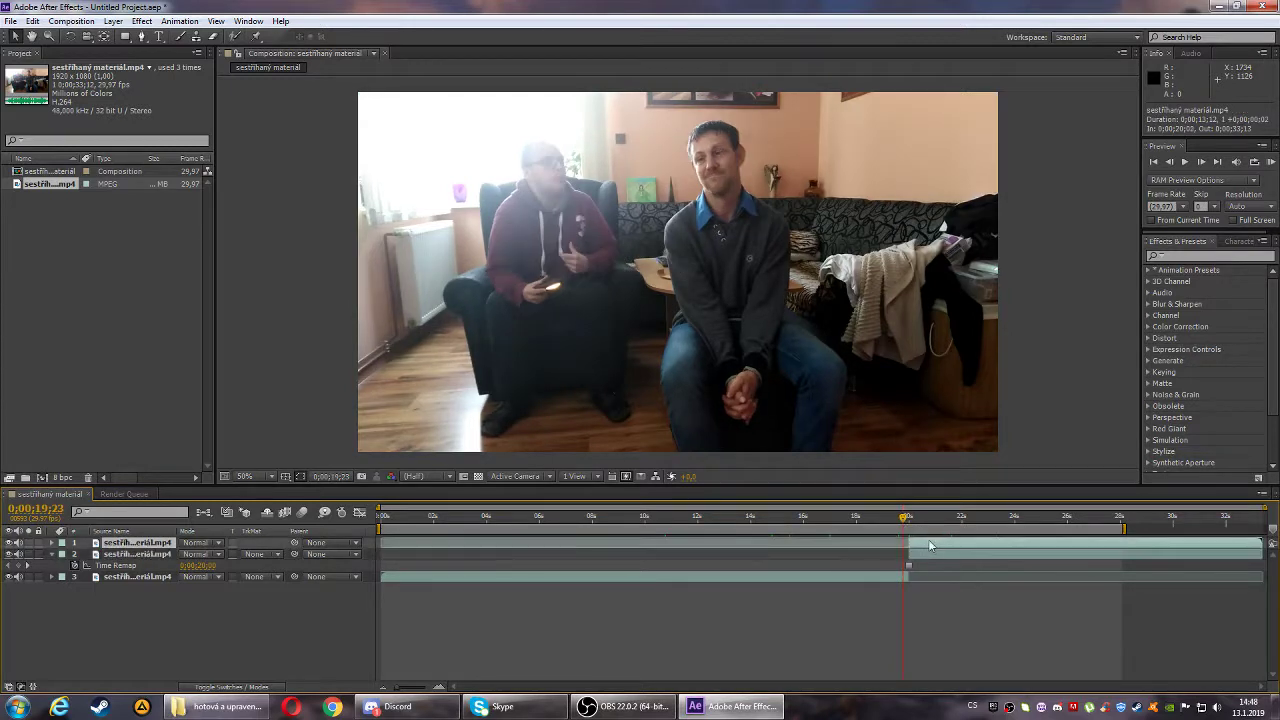
{"action": "left_click", "coordinate": [922, 518]}
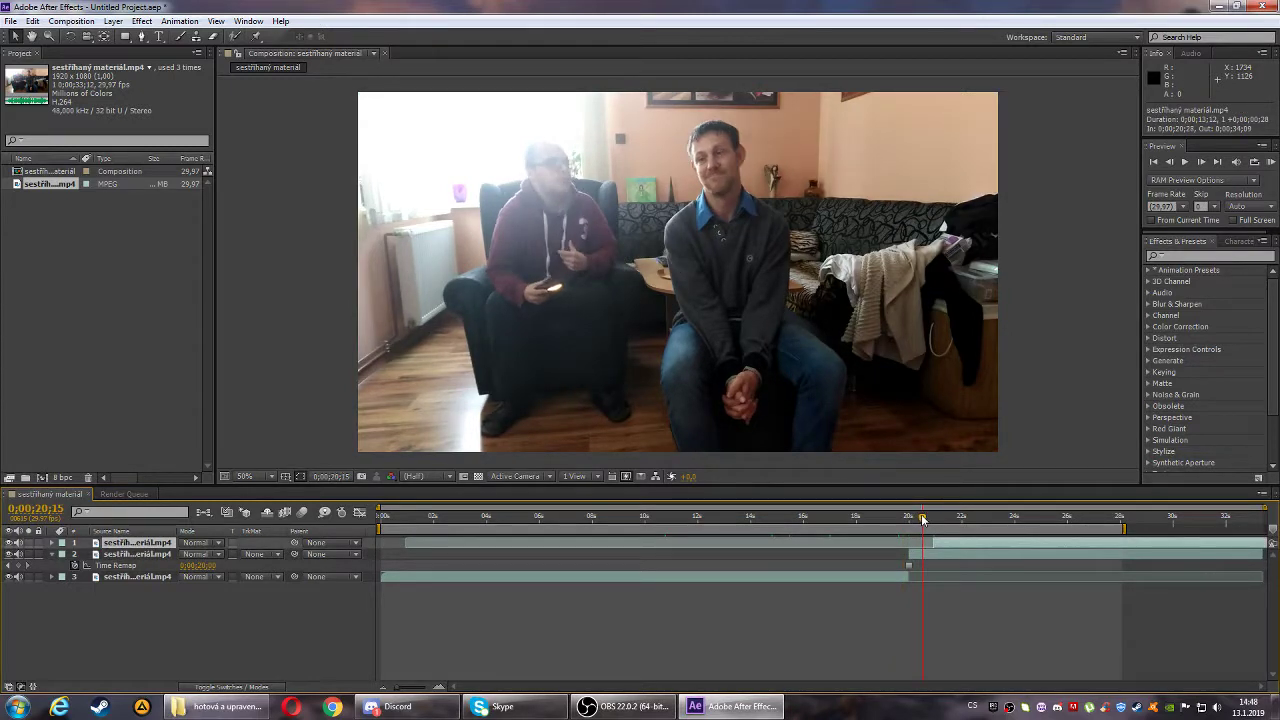
{"action": "left_click_drag", "start_coordinate": [922, 518], "coordinate": [910, 518]}
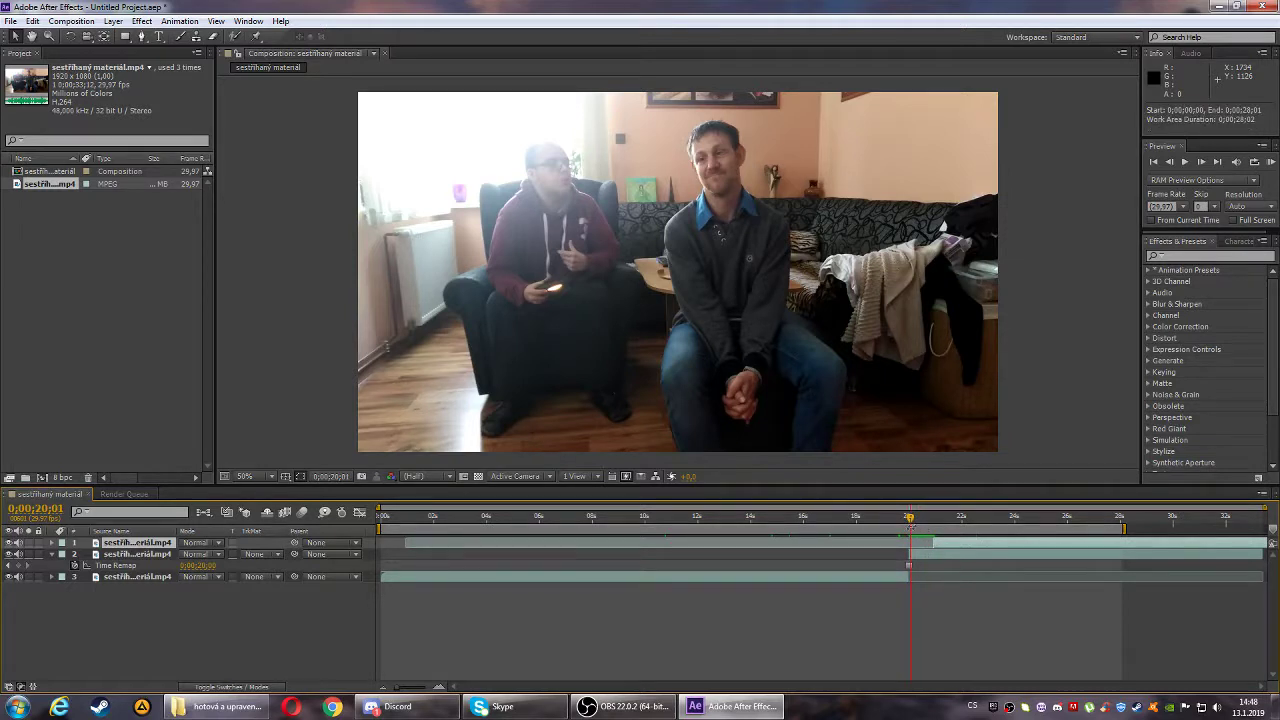
{"action": "left_click_drag", "start_coordinate": [911, 520], "coordinate": [931, 557]}
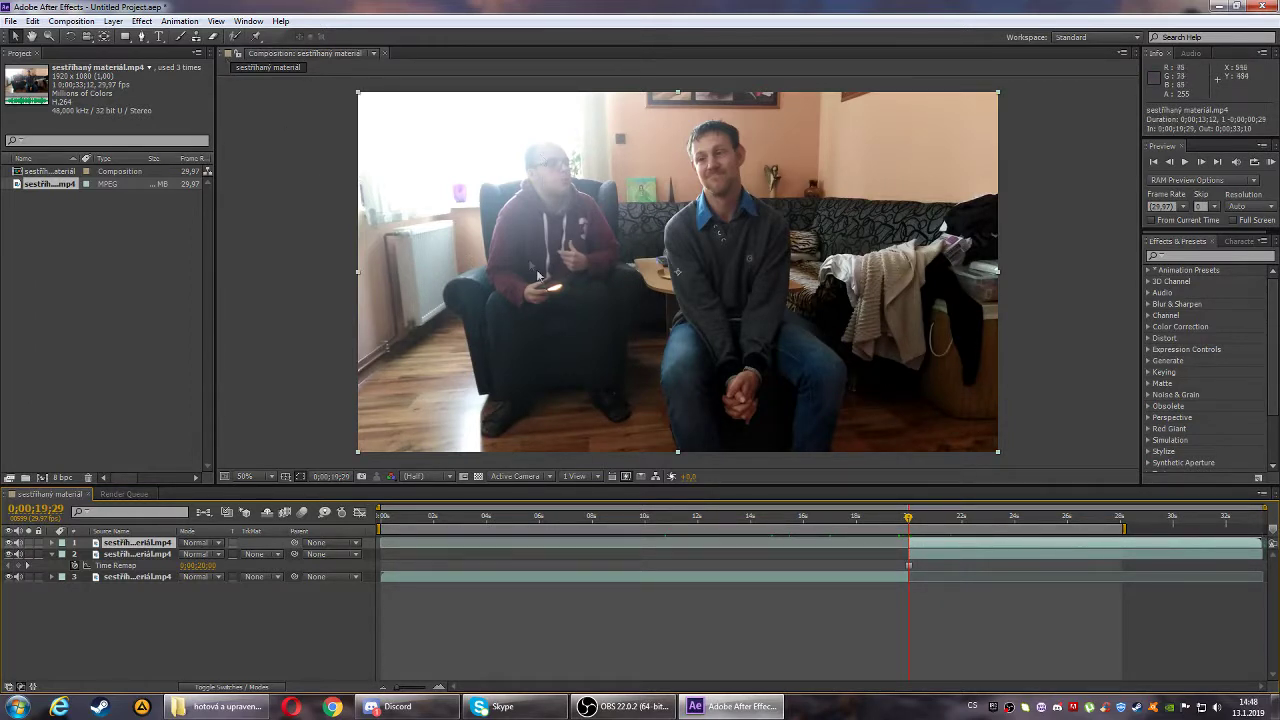
{"action": "left_click", "coordinate": [142, 38]}
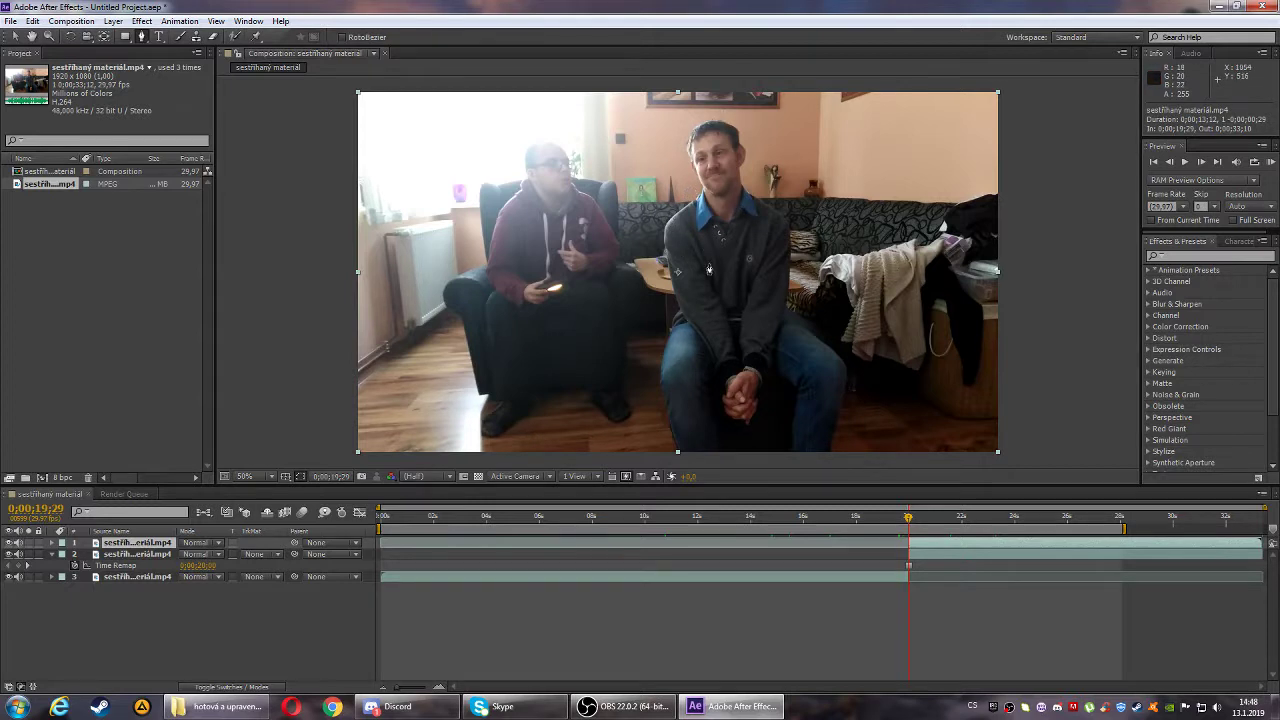
- Draw a closed Pen mask around the seated man on the top layer
{"action": "left_click", "coordinate": [655, 449]}
{"action": "left_click", "coordinate": [644, 117]}
{"action": "left_click", "coordinate": [785, 121]}
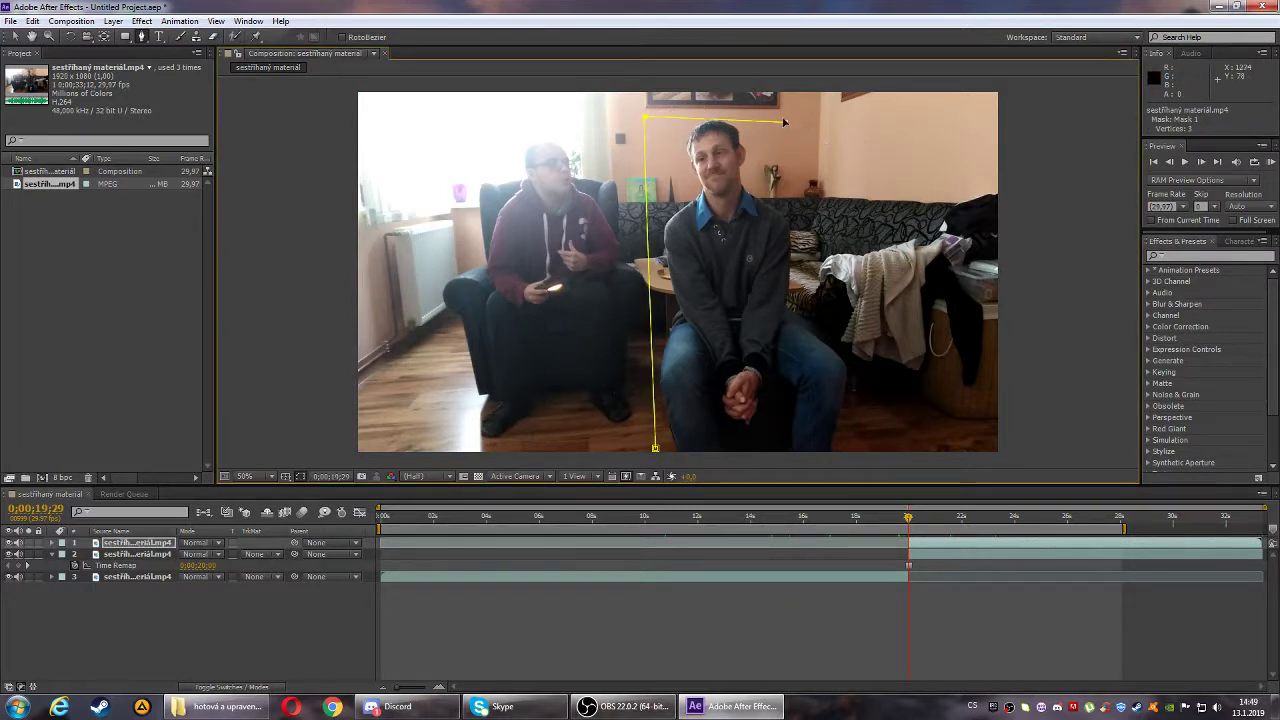
{"action": "left_click_drag", "start_coordinate": [786, 122], "coordinate": [792, 107]}
{"action": "left_click", "coordinate": [830, 212]}
{"action": "left_click", "coordinate": [866, 340]}
{"action": "left_click", "coordinate": [861, 463]}
{"action": "left_click", "coordinate": [655, 447]}
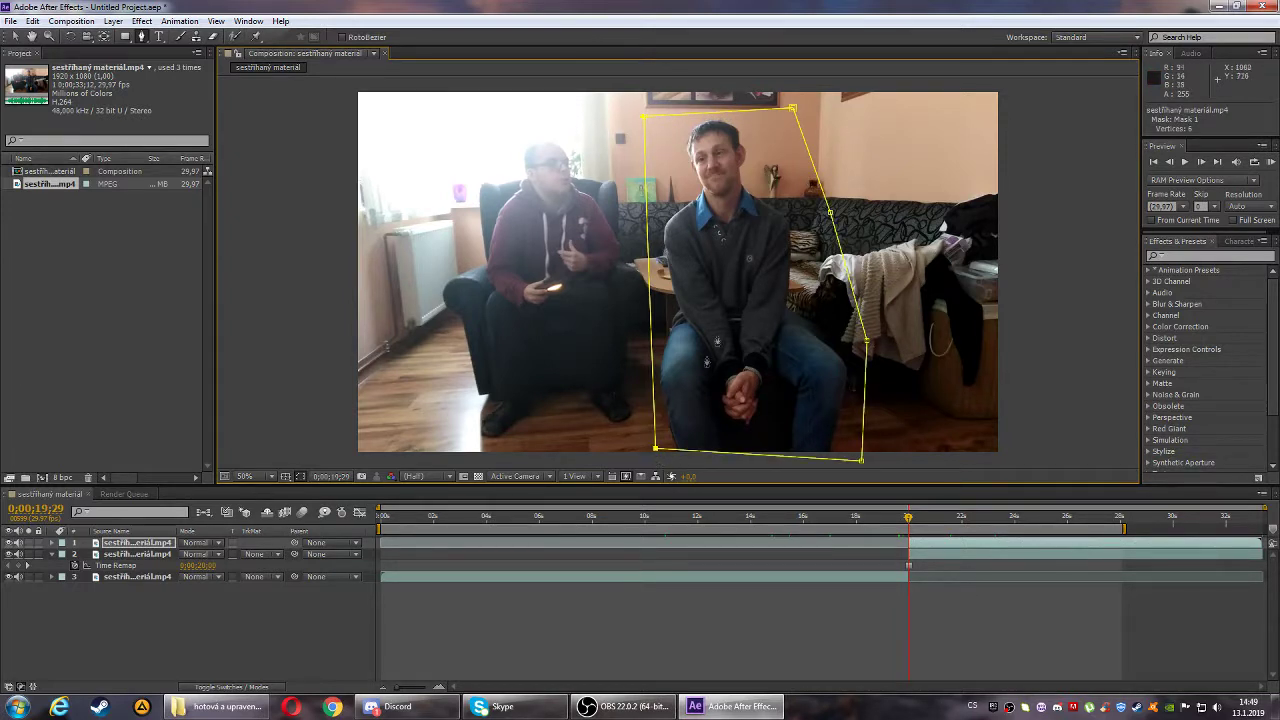
- Check that mask around 20–24 seconds, then delete it from layer 1
{"action": "left_click", "coordinate": [942, 520]}
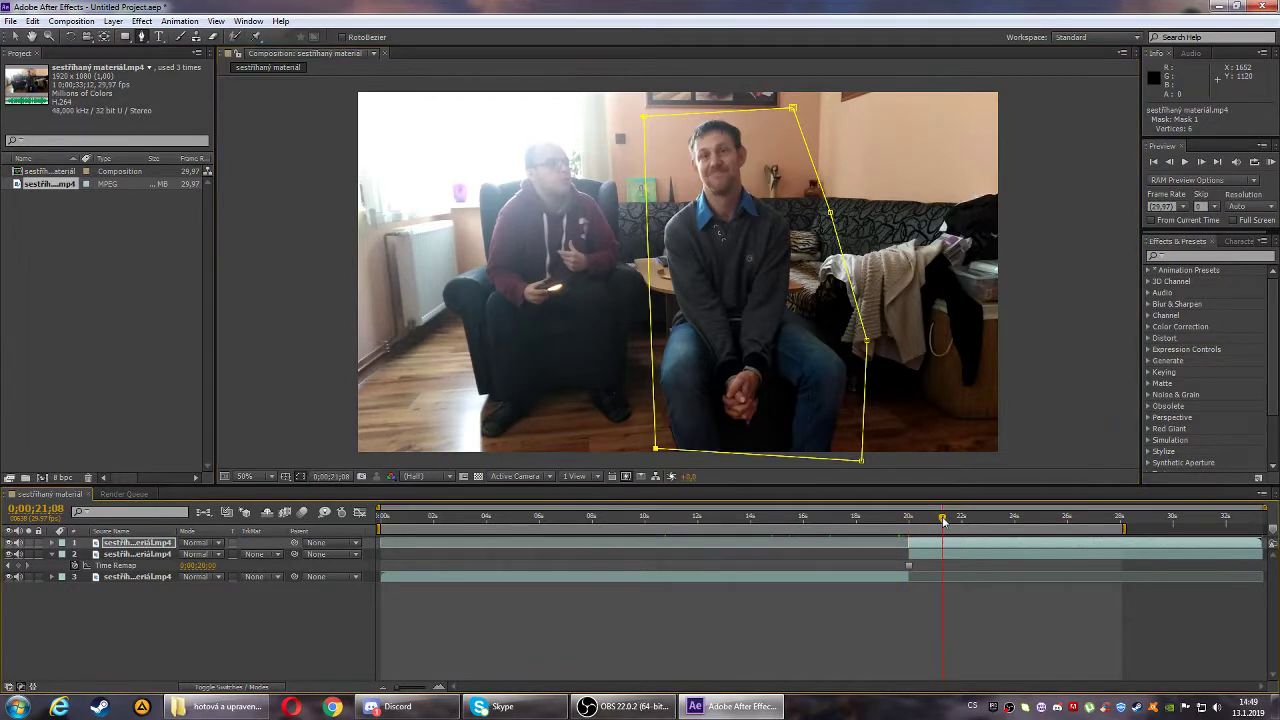
{"action": "left_click_drag", "start_coordinate": [948, 521], "coordinate": [1047, 519]}
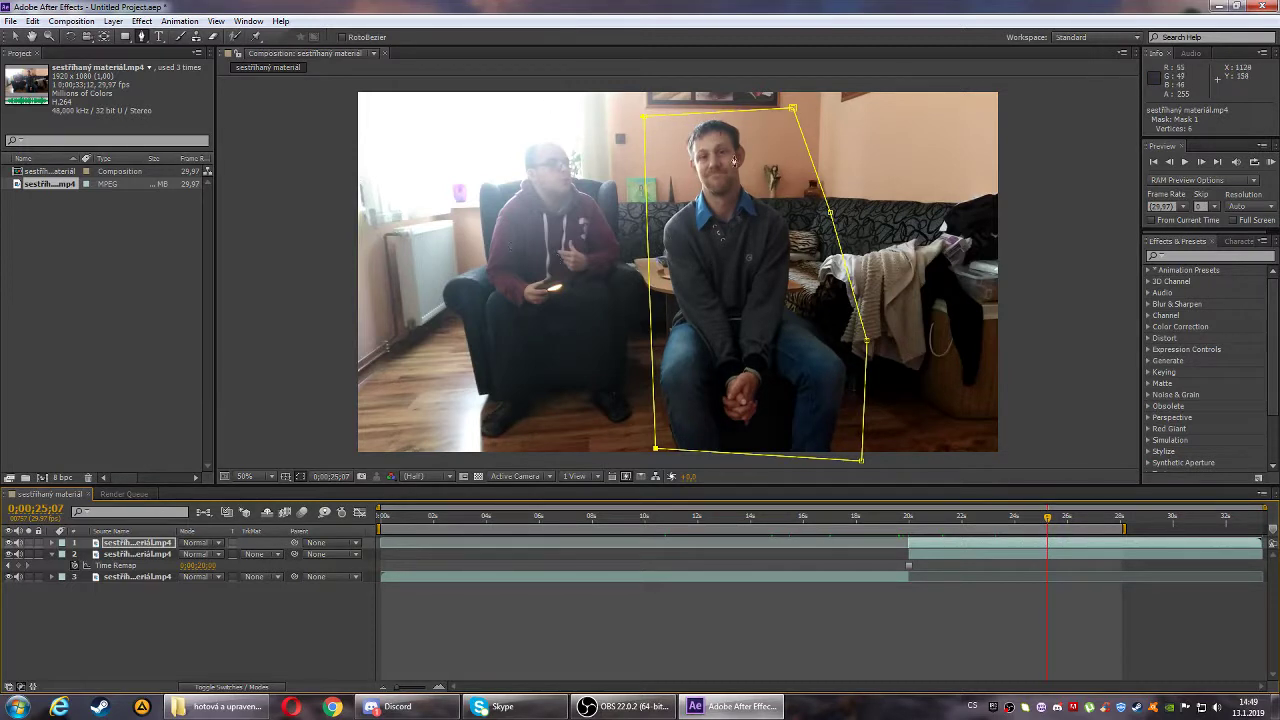
{"action": "left_click_drag", "start_coordinate": [1045, 522], "coordinate": [913, 516]}
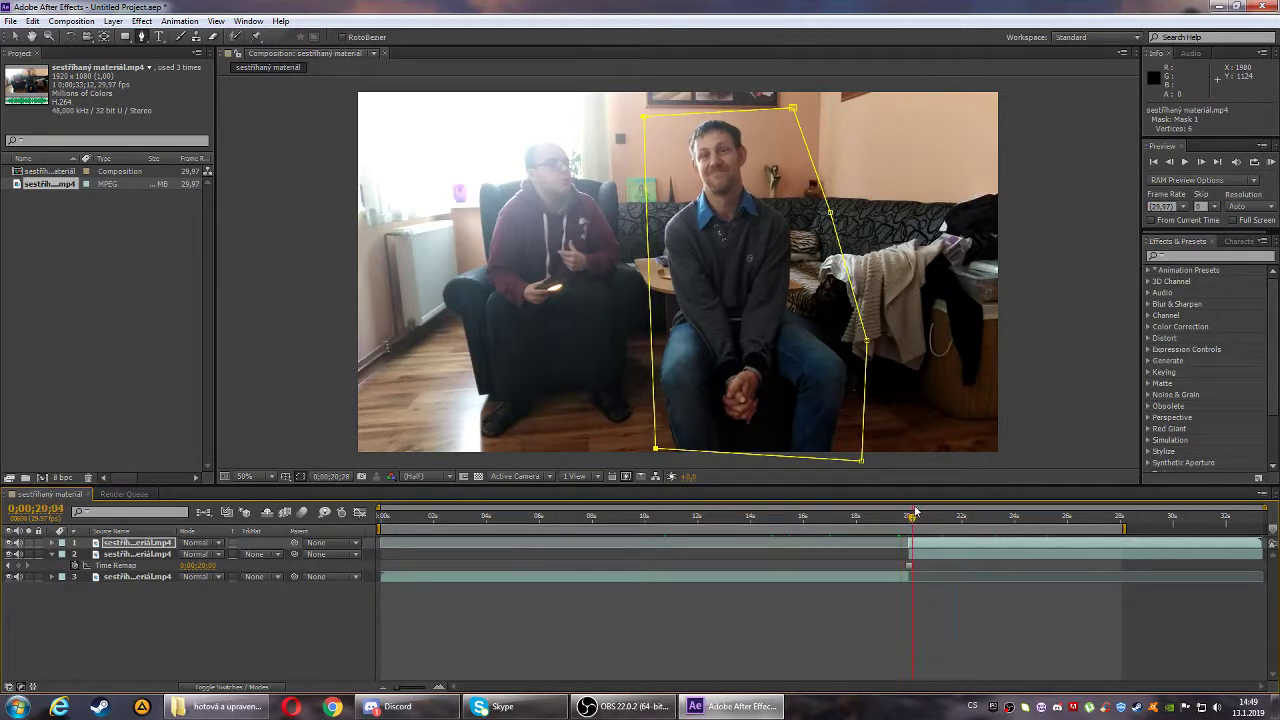
{"action": "left_click_drag", "start_coordinate": [913, 511], "coordinate": [915, 513]}
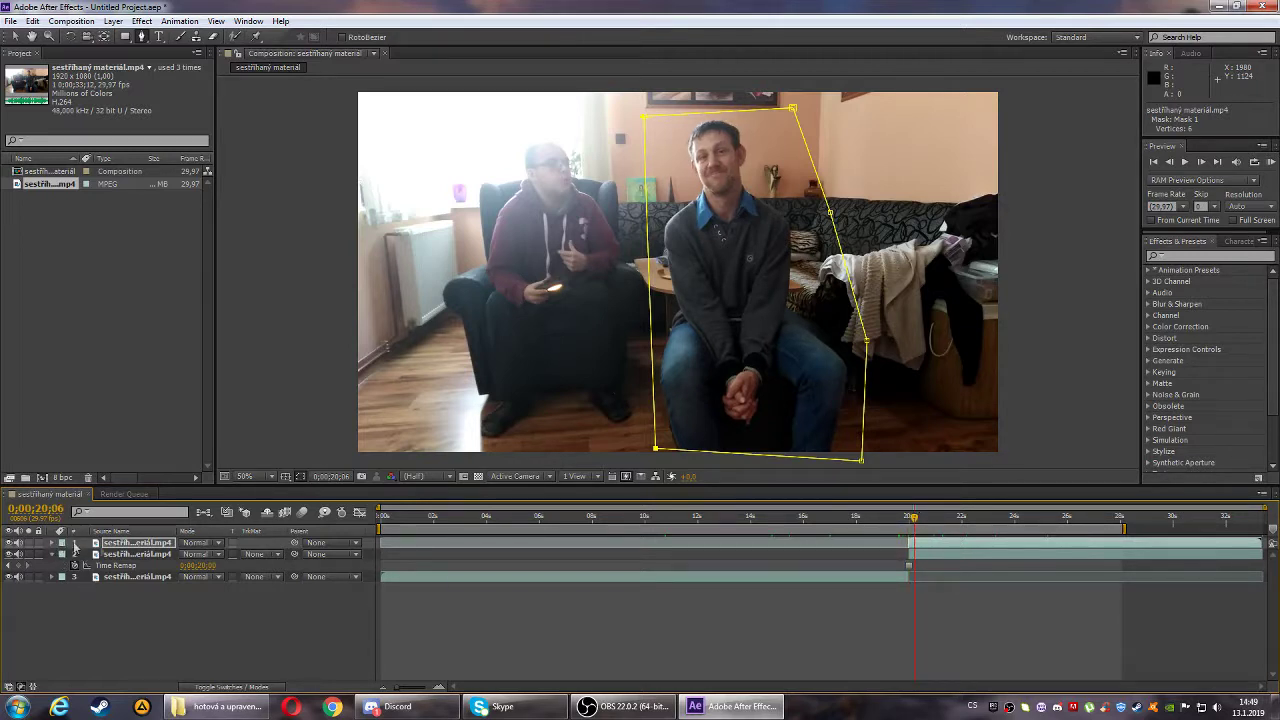
{"action": "left_click", "coordinate": [52, 543]}
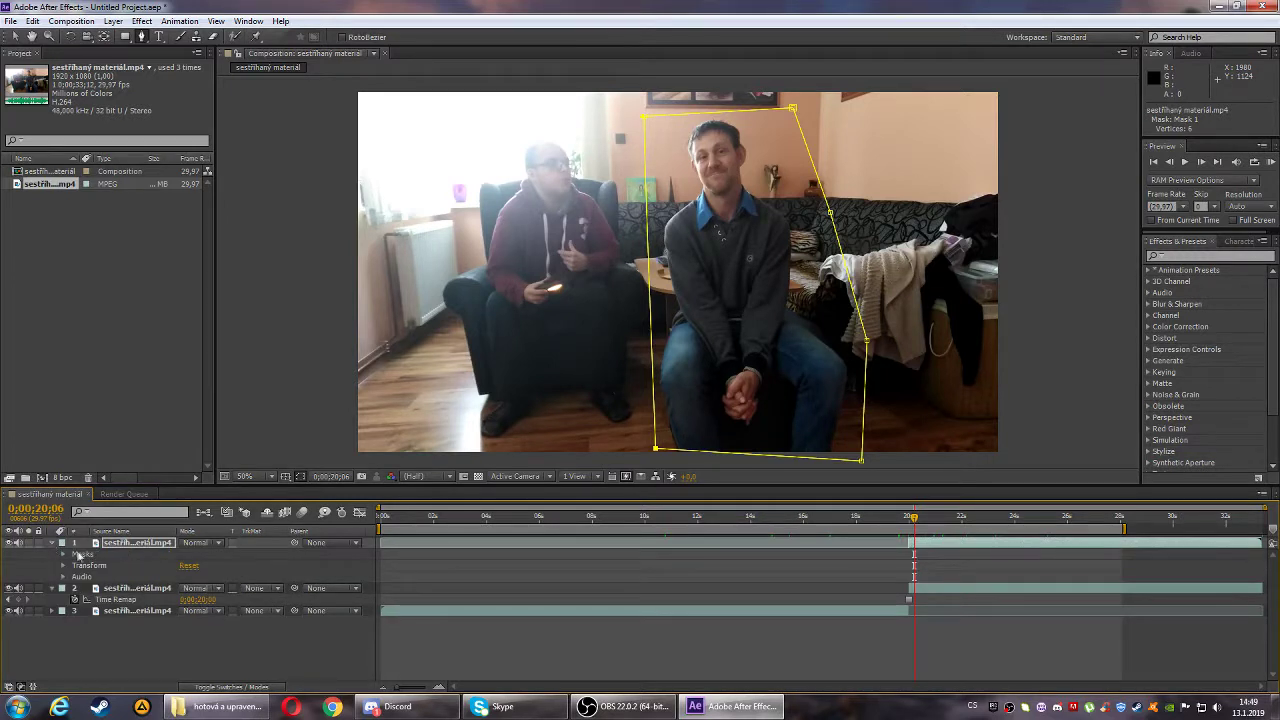
{"action": "left_click", "coordinate": [80, 557]}
{"action": "key", "text": "Delete"}
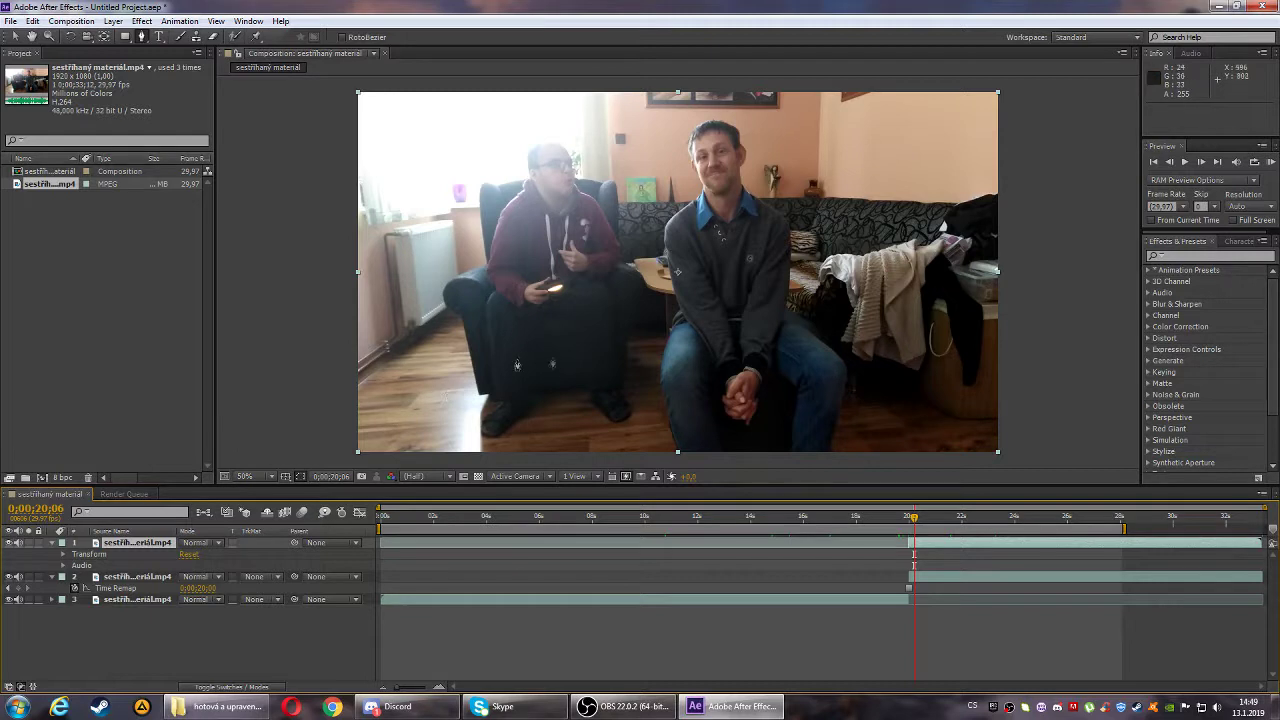
- Start a new mask left of the armchair, placing points along the floor and between the two men
{"action": "left_click", "coordinate": [460, 345]}
{"action": "left_click", "coordinate": [464, 440]}
{"action": "left_click", "coordinate": [472, 449]}
{"action": "left_click", "coordinate": [518, 452]}
{"action": "left_click", "coordinate": [561, 432]}
{"action": "left_click", "coordinate": [623, 437]}
{"action": "left_click", "coordinate": [656, 425]}
{"action": "left_click", "coordinate": [649, 357]}
{"action": "left_click", "coordinate": [636, 279]}
{"action": "left_click", "coordinate": [650, 226]}
{"action": "left_click", "coordinate": [616, 178]}
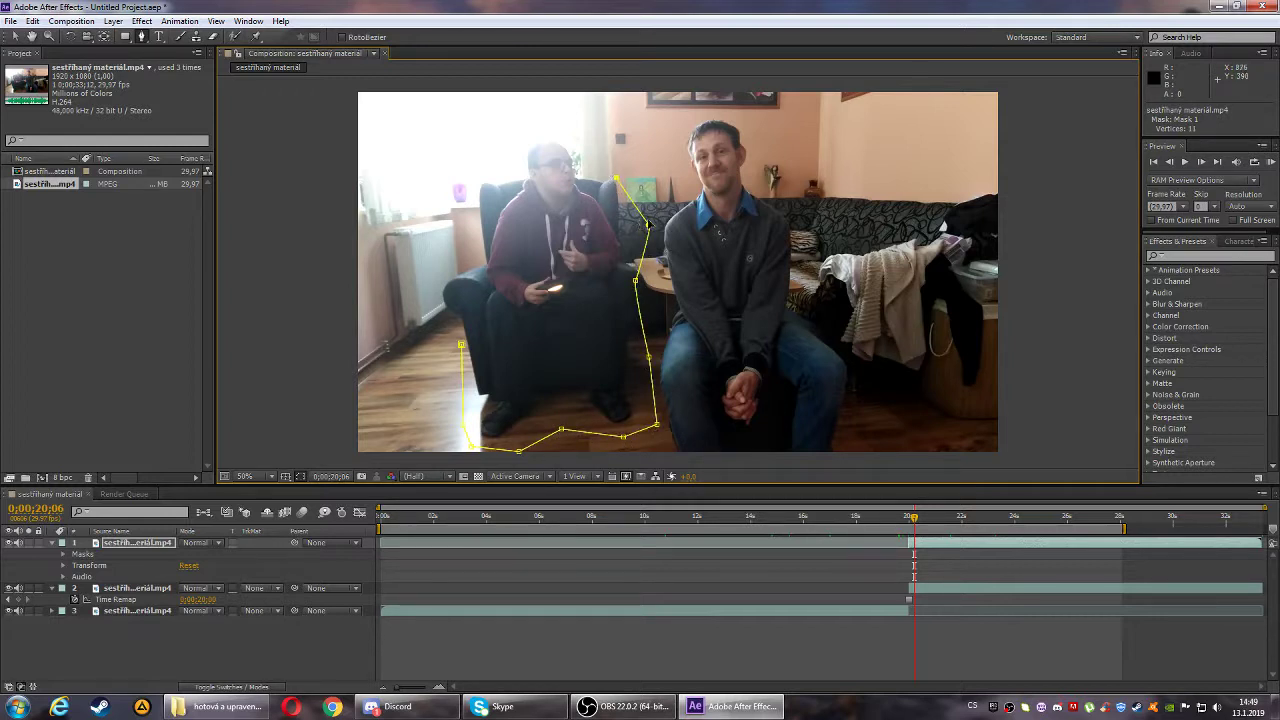
{"action": "left_click", "coordinate": [649, 227]}
{"action": "left_click_drag", "start_coordinate": [644, 226], "coordinate": [636, 228]}
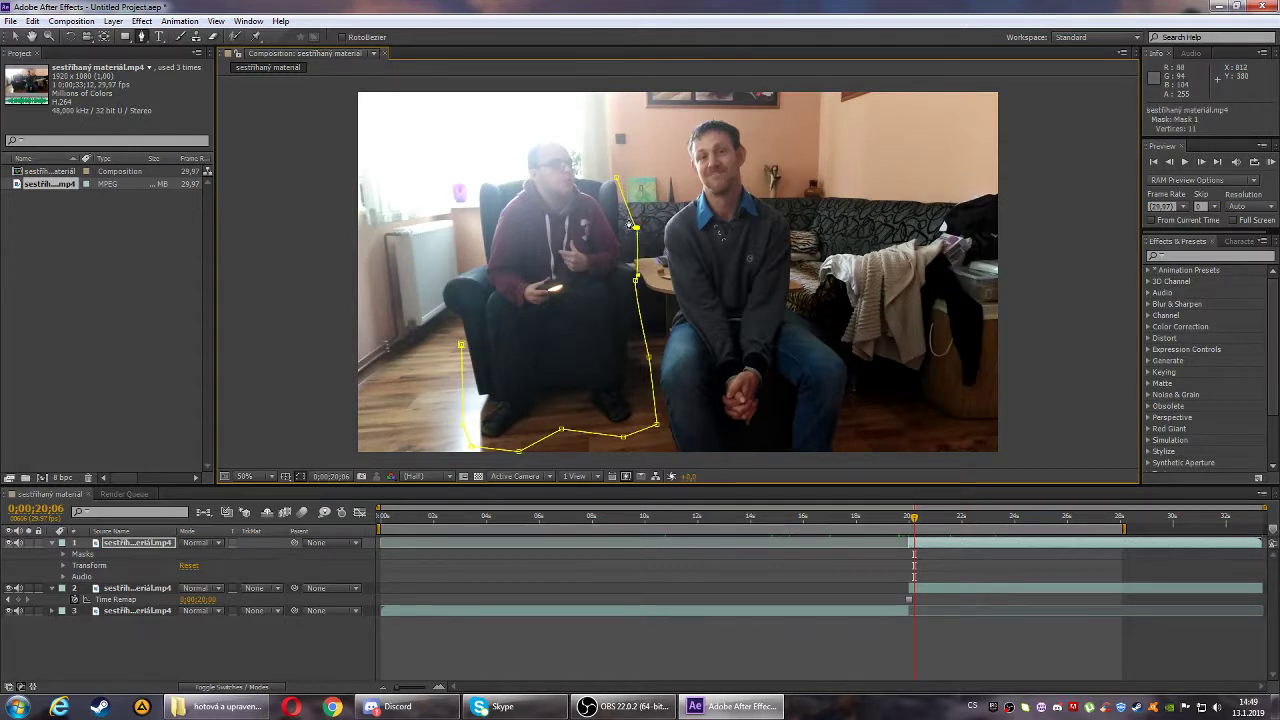
- Undo stray points, finish the mask over the armchair and window, close it, and check it
{"action": "left_click", "coordinate": [584, 141]}
{"action": "left_click", "coordinate": [616, 180]}
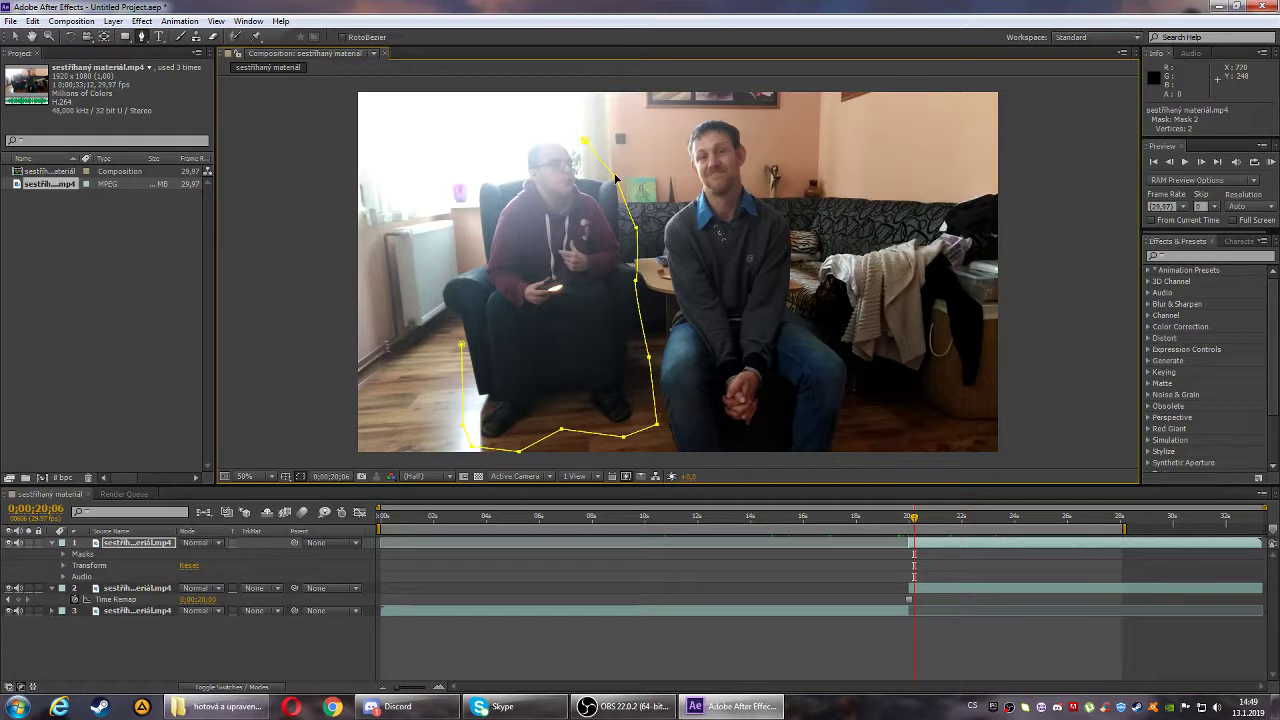
{"action": "key", "text": "ctrl+z"}
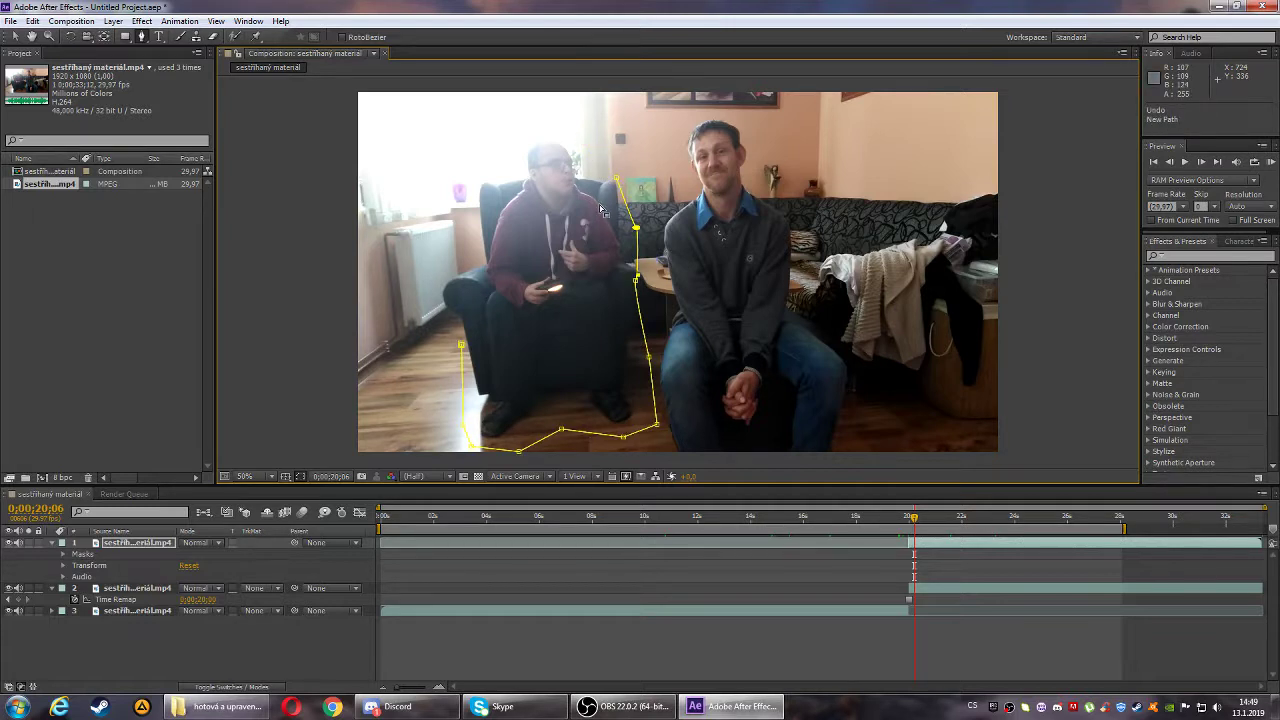
{"action": "key", "text": "ctrl+z"}
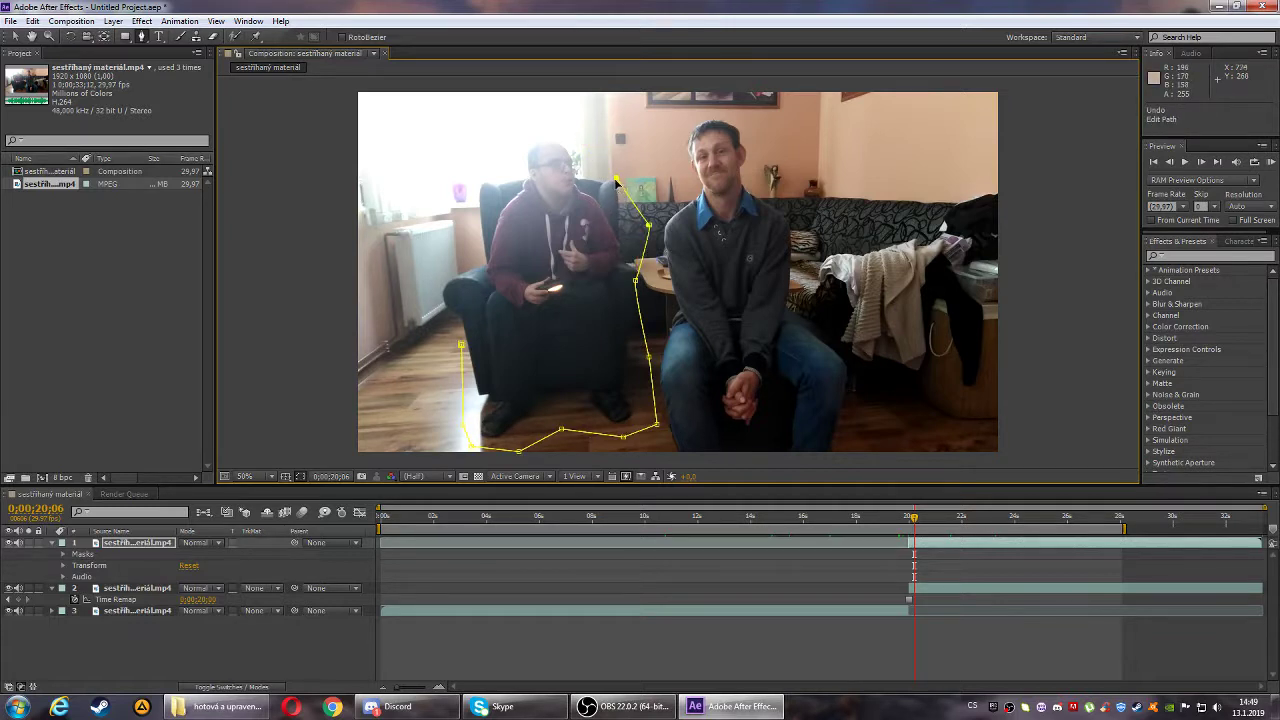
{"action": "left_click", "coordinate": [565, 122]}
{"action": "left_click", "coordinate": [508, 131]}
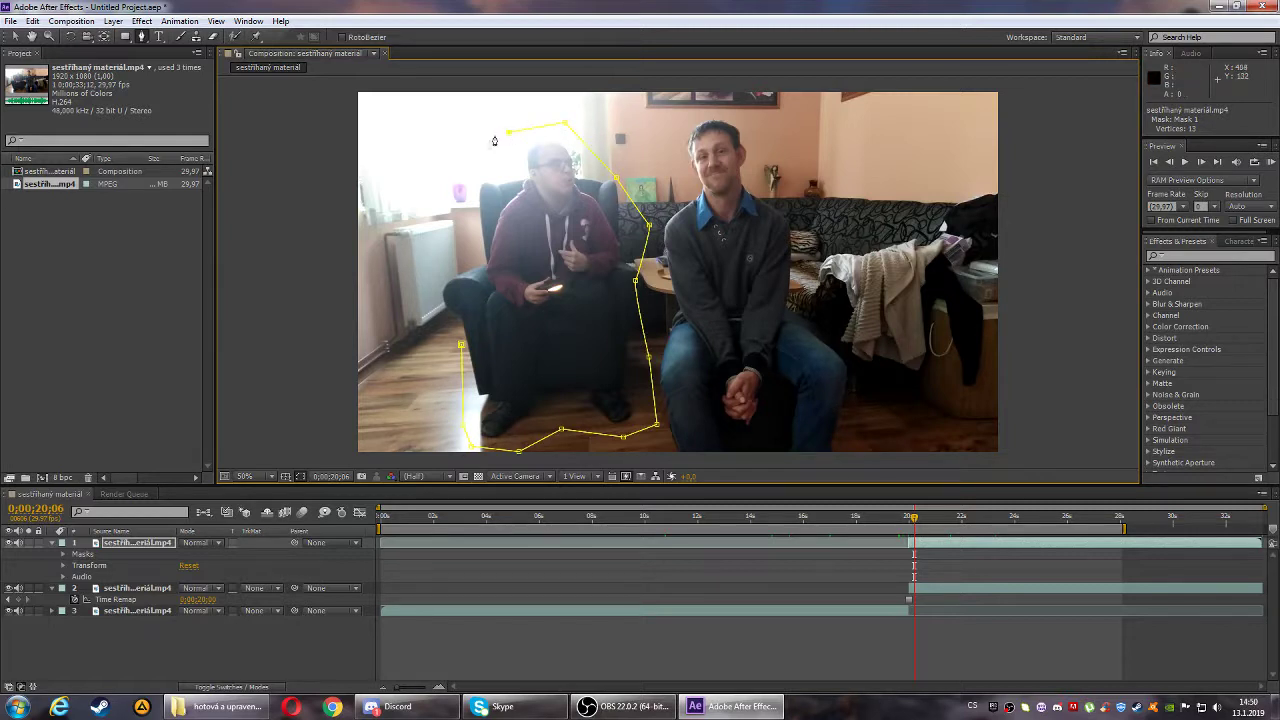
{"action": "left_click", "coordinate": [447, 282]}
{"action": "left_click", "coordinate": [462, 347]}
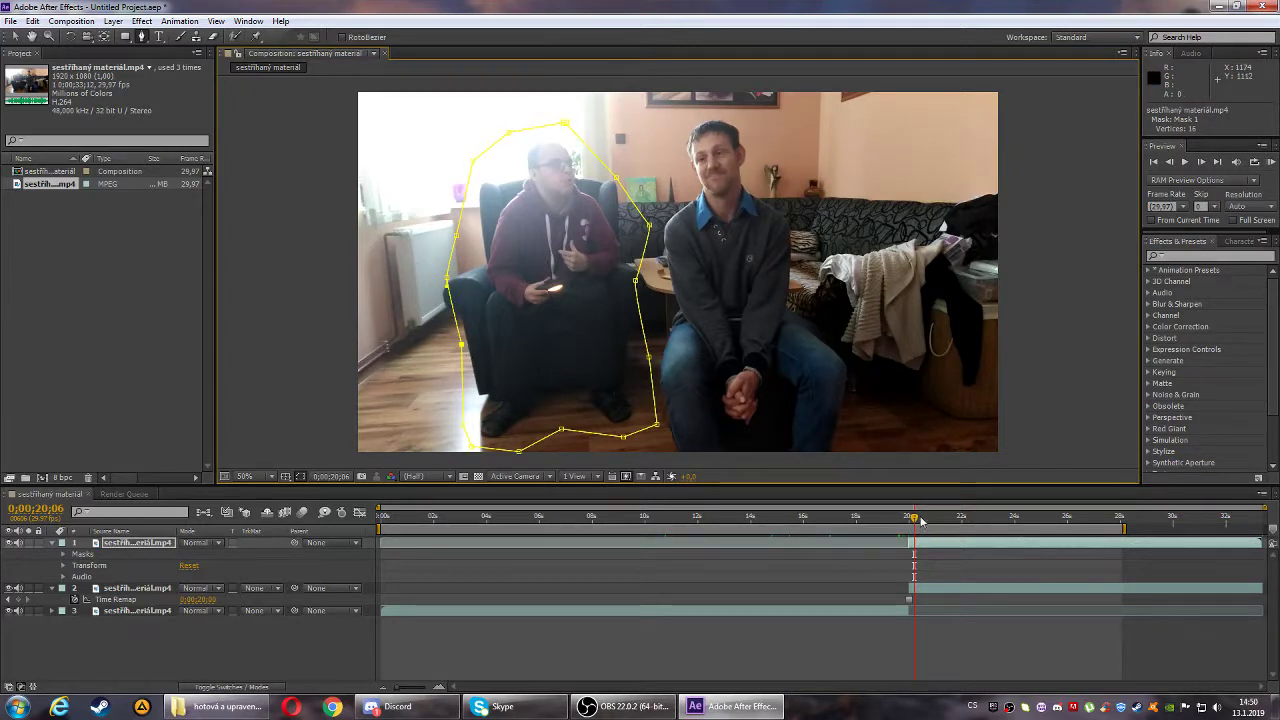
{"action": "left_click_drag", "start_coordinate": [921, 521], "coordinate": [985, 522]}
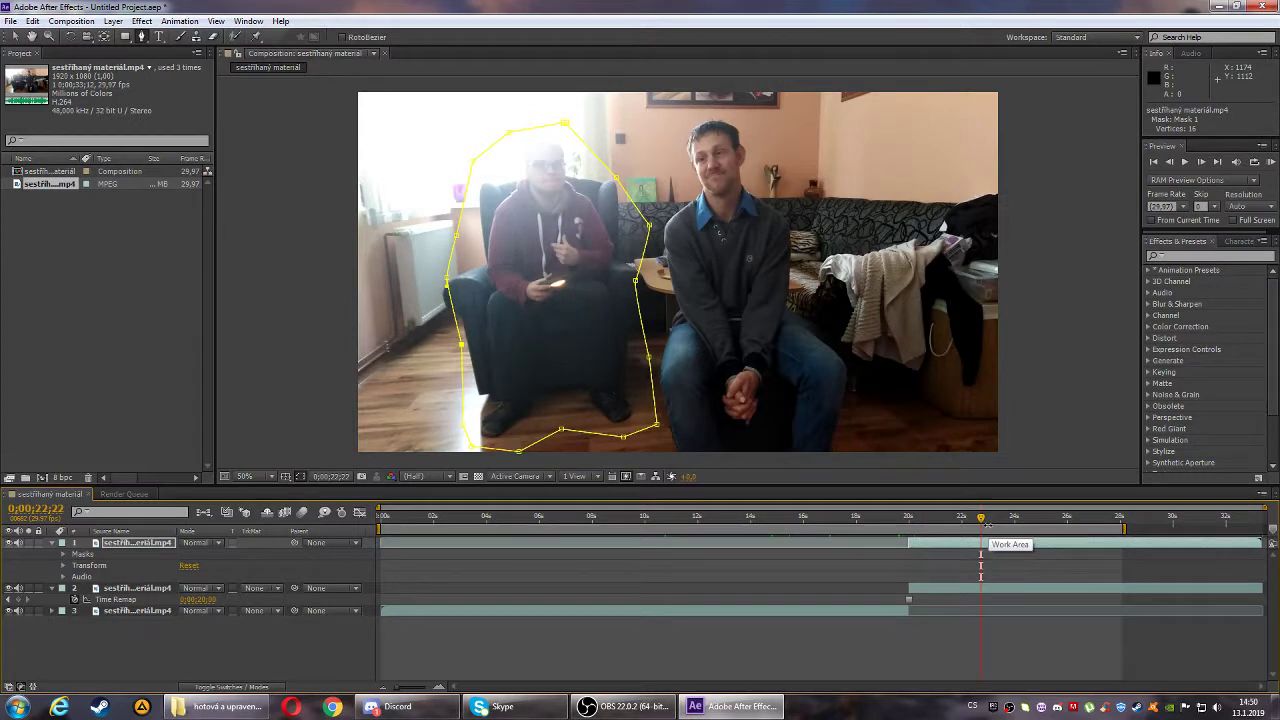
- Confirm the mask holds after 0;00;24;07, collapse layers 1 and 2, and select all three layers
{"action": "left_click", "coordinate": [1020, 521]}
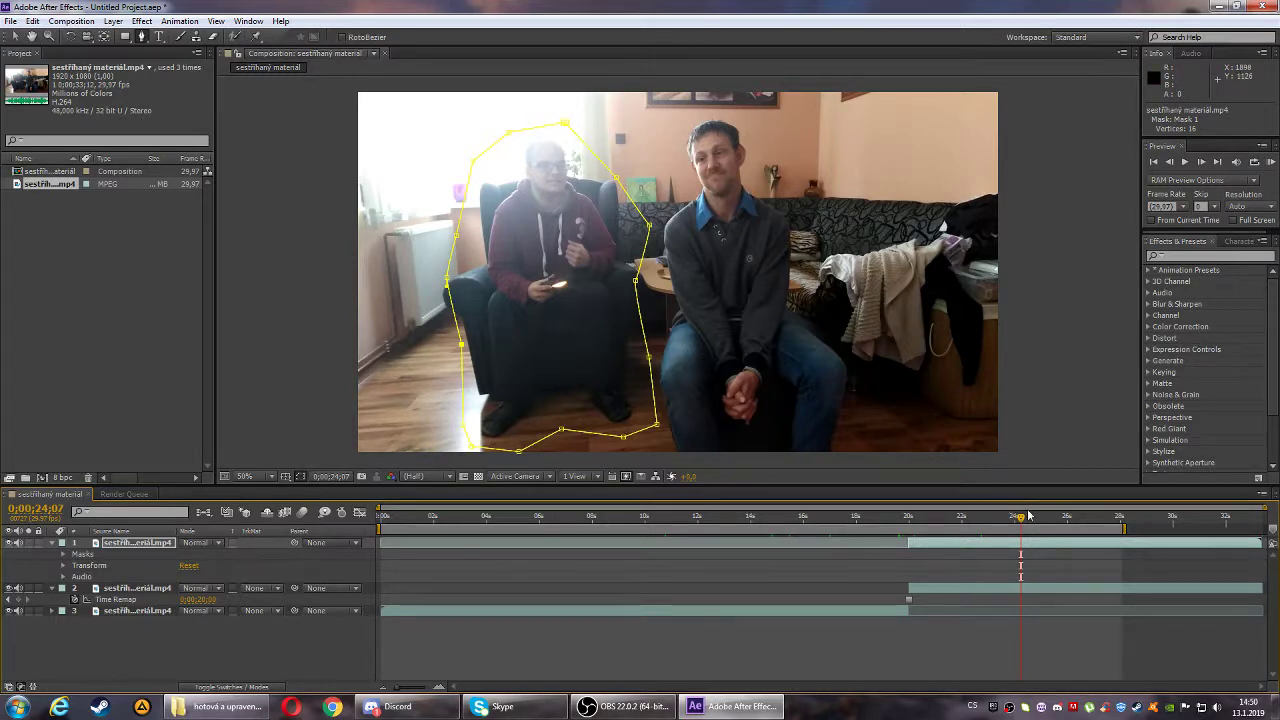
{"action": "mouse_move", "coordinate": [1022, 524]}
{"action": "left_mouse_down"}
{"action": "mouse_move", "coordinate": [1122, 515]}
{"action": "mouse_move", "coordinate": [909, 525]}
{"action": "left_mouse_up"}
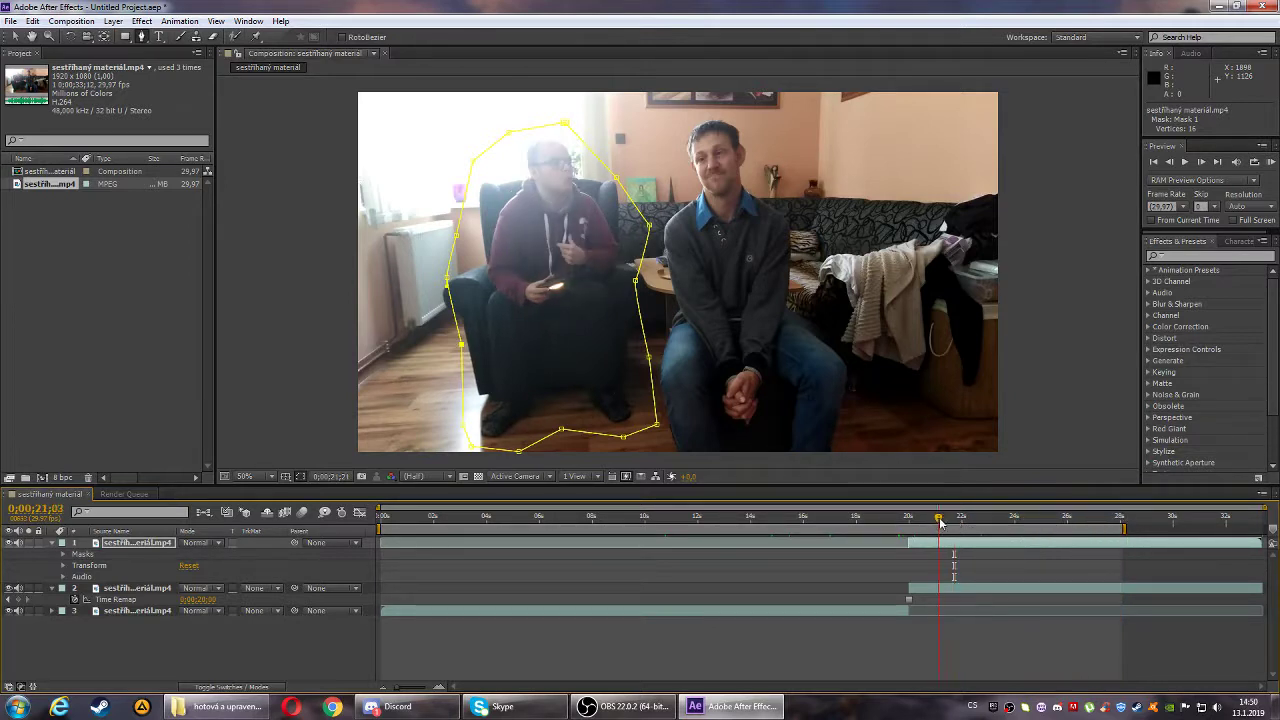
{"action": "left_click", "coordinate": [52, 544]}
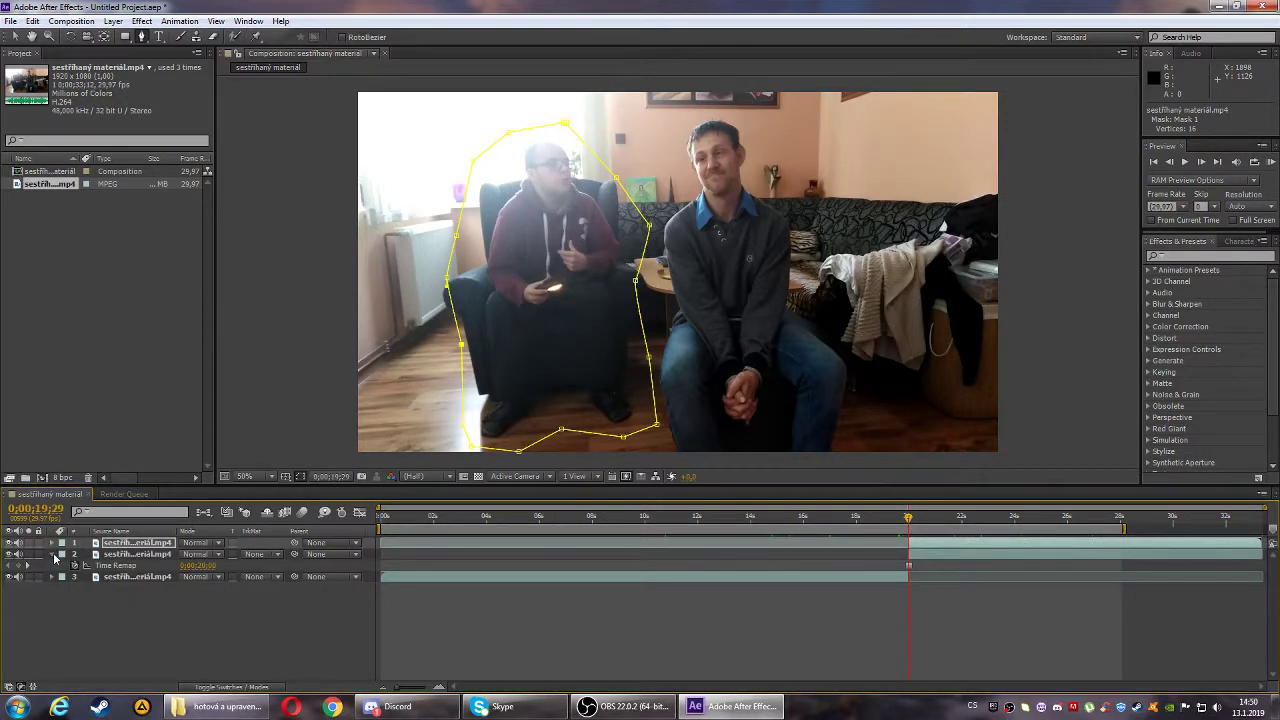
{"action": "left_click", "coordinate": [52, 554]}
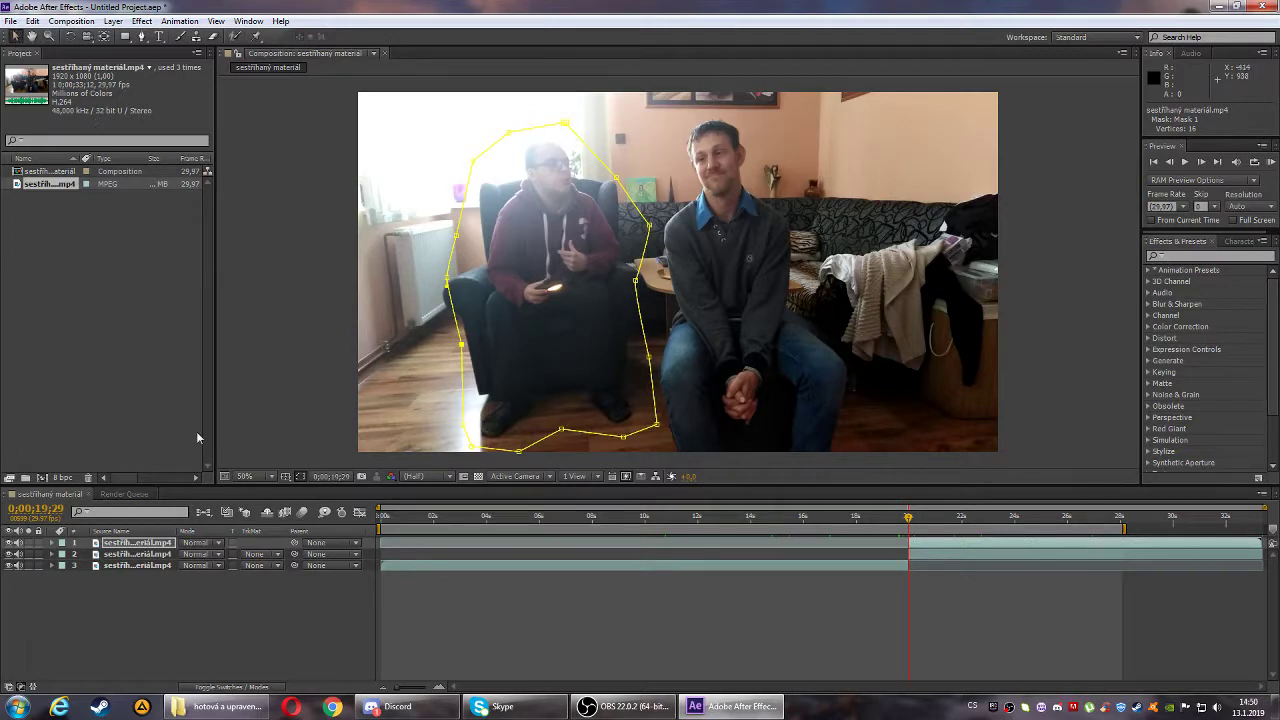
{"action": "left_click_drag", "start_coordinate": [130, 606], "coordinate": [152, 545]}
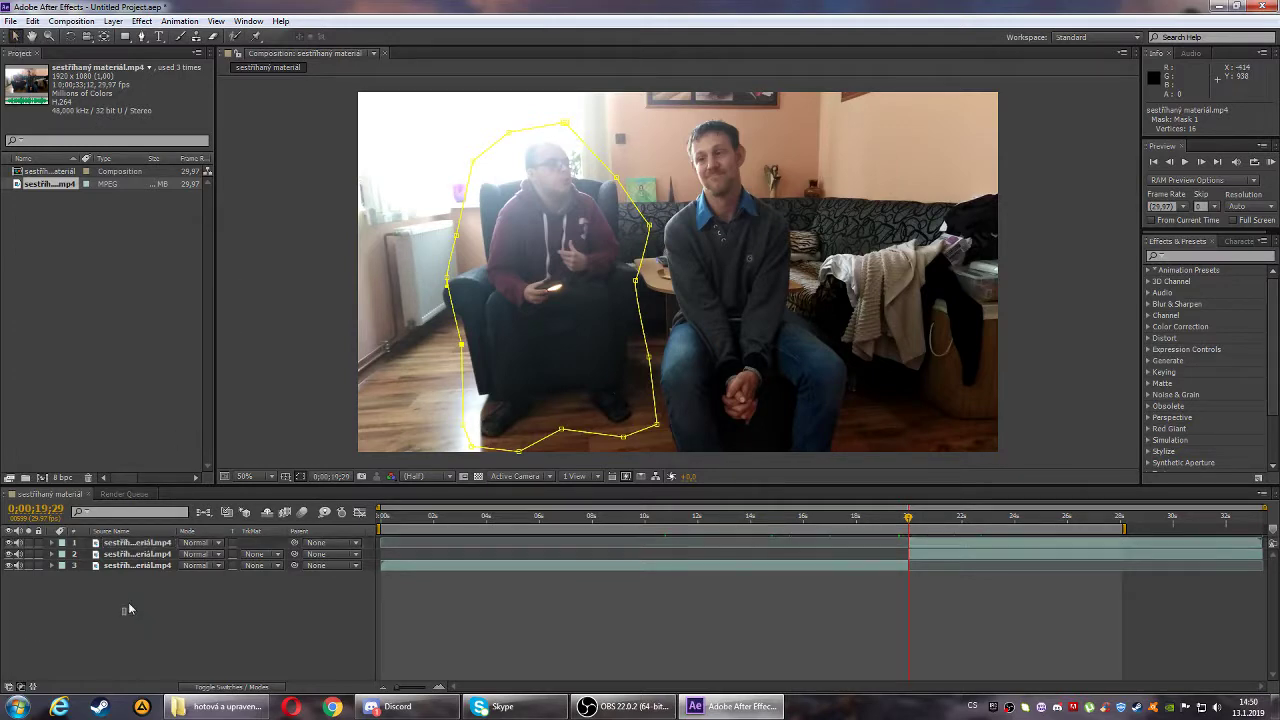
- Pre-compose the three selected layers into a new composition named 'zmražený objekt', moving all attributes
{"action": "right_click", "coordinate": [152, 545]}
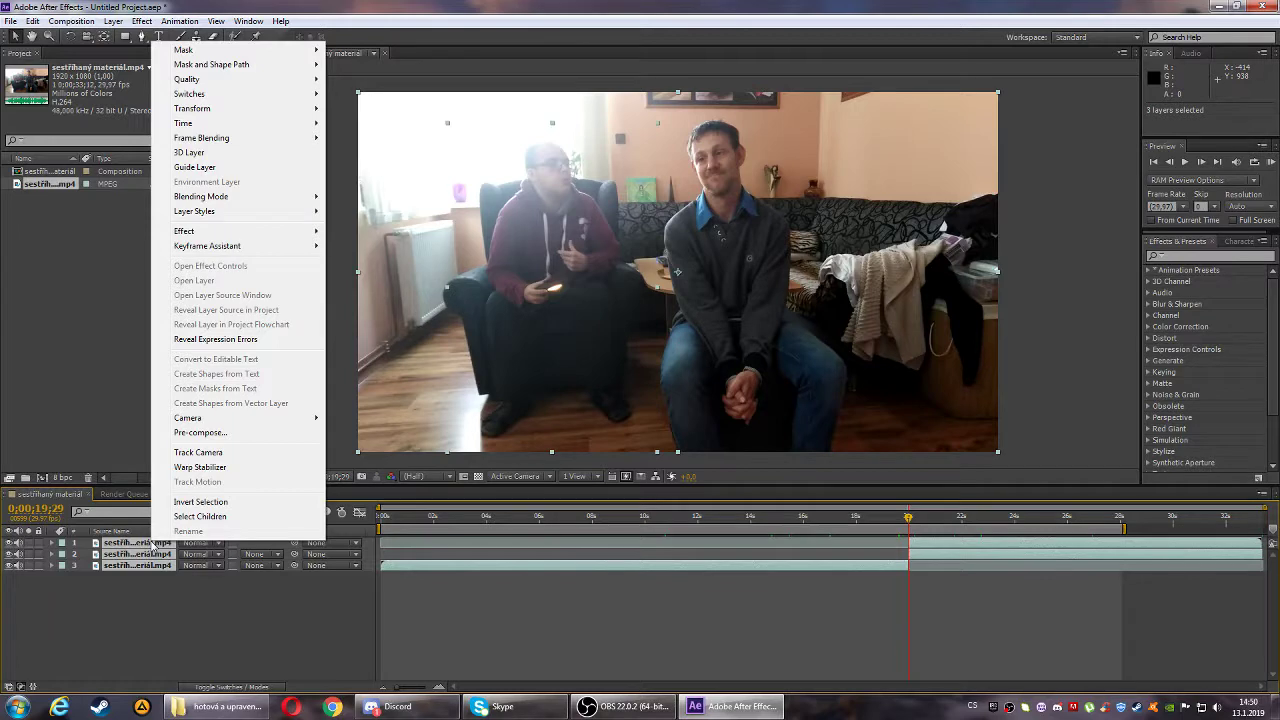
{"action": "left_click", "coordinate": [200, 432]}
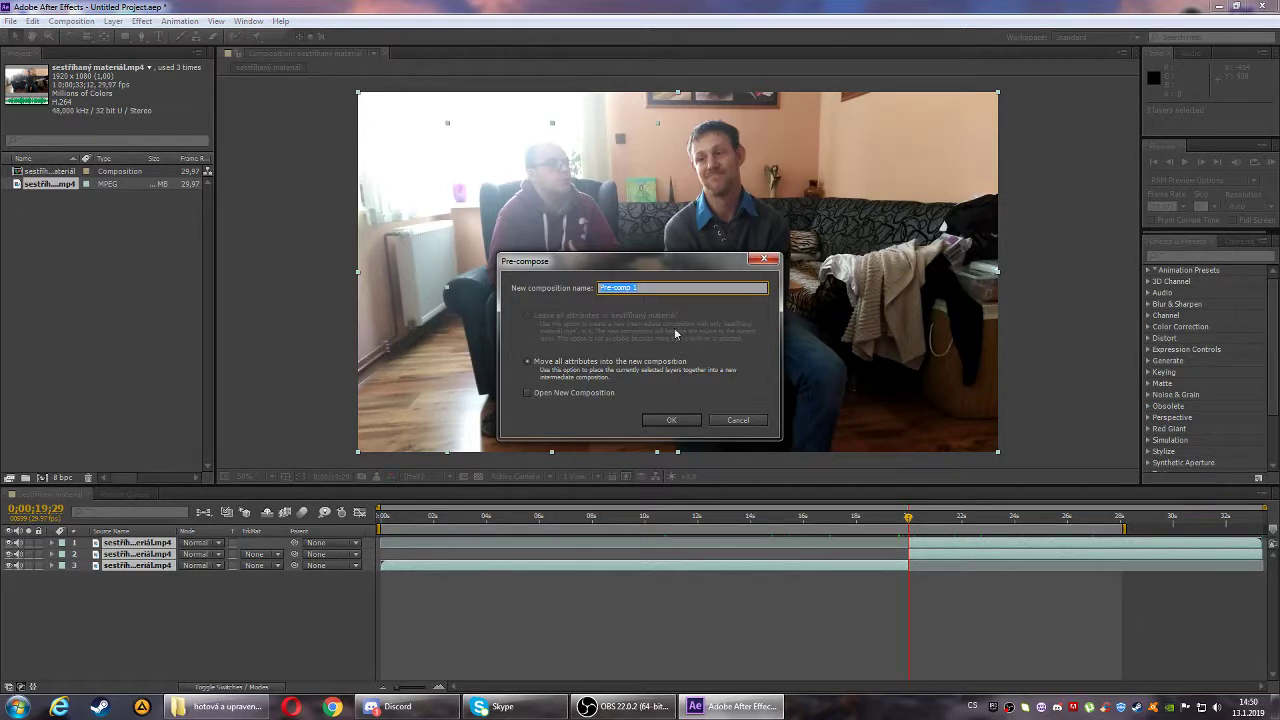
{"action": "key", "text": "BackSpace"}
{"action": "type", "text": "zmražený objekt"}
{"action": "left_click", "coordinate": [671, 421]}
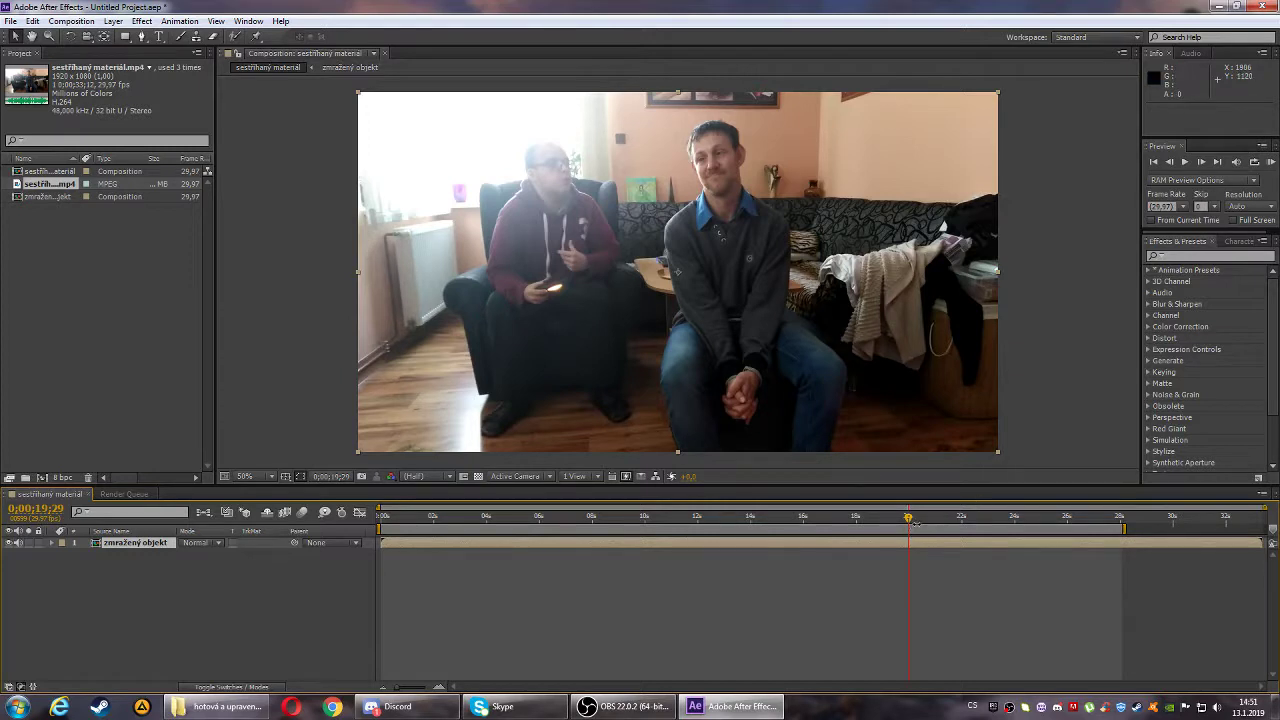
{"action": "left_click_drag", "start_coordinate": [908, 520], "coordinate": [892, 519]}
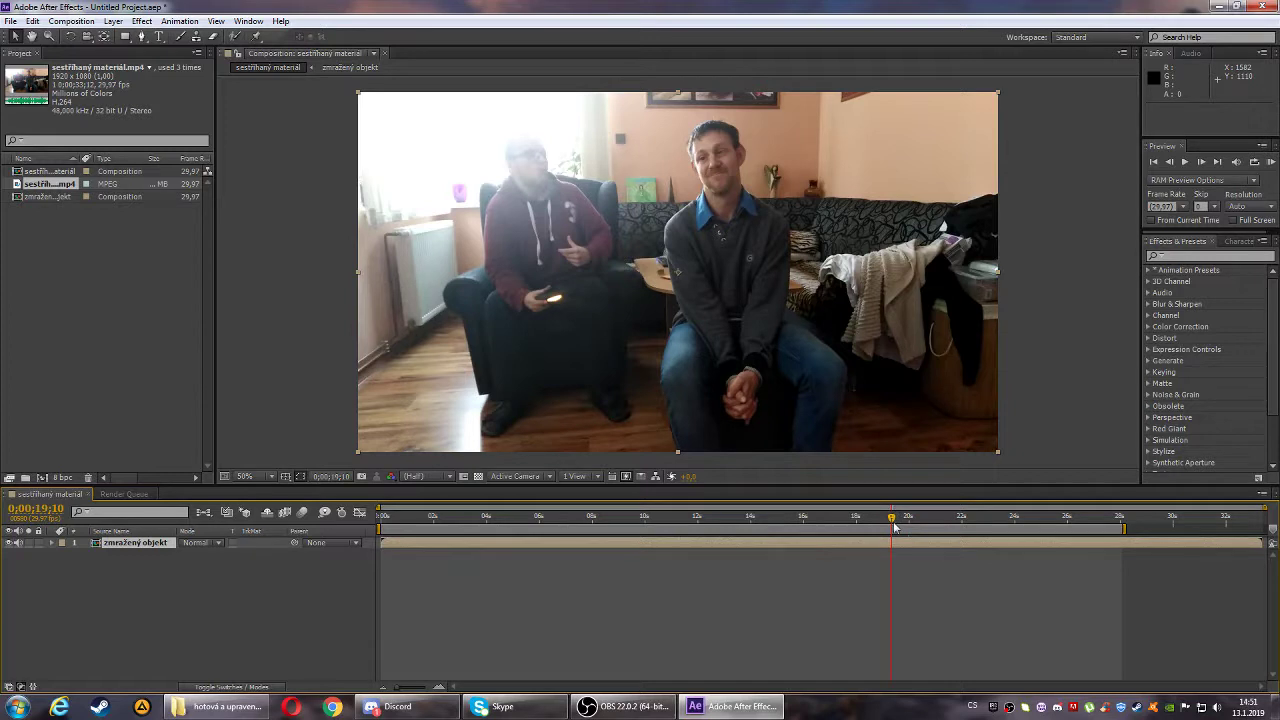
{"action": "left_click_drag", "start_coordinate": [897, 516], "coordinate": [1017, 518]}
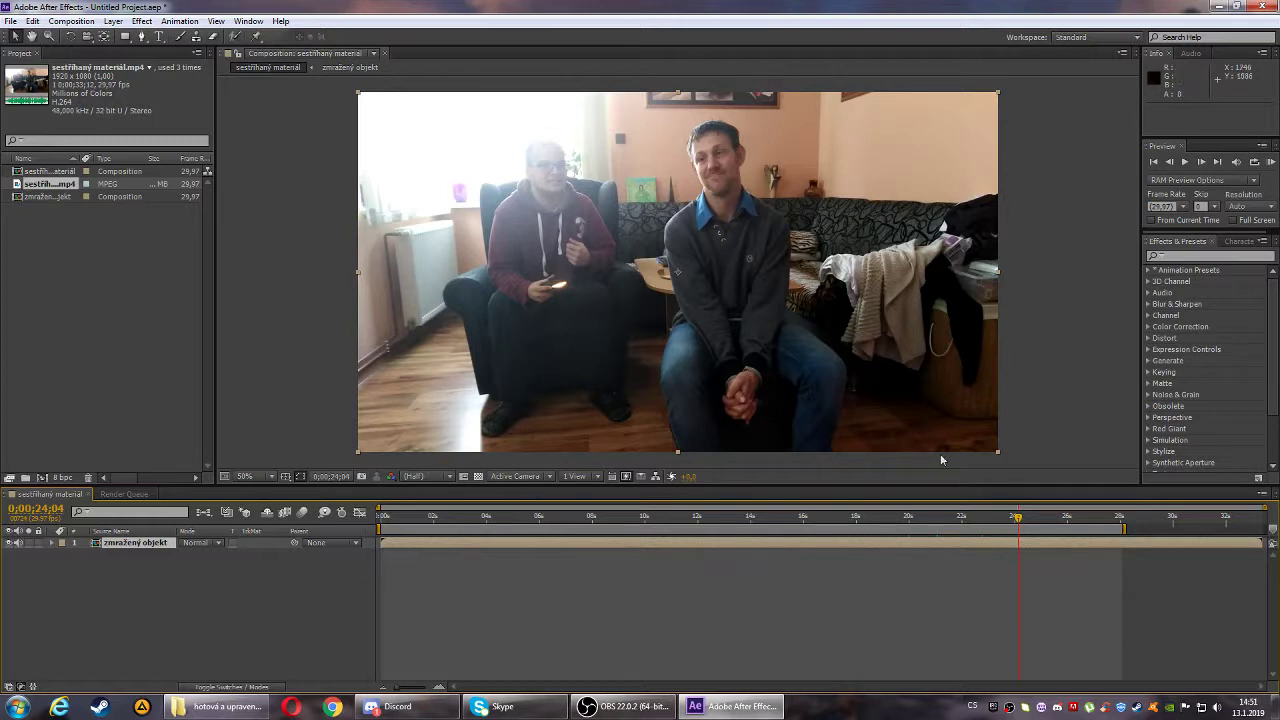
{"action": "left_click_drag", "start_coordinate": [1033, 516], "coordinate": [909, 507]}
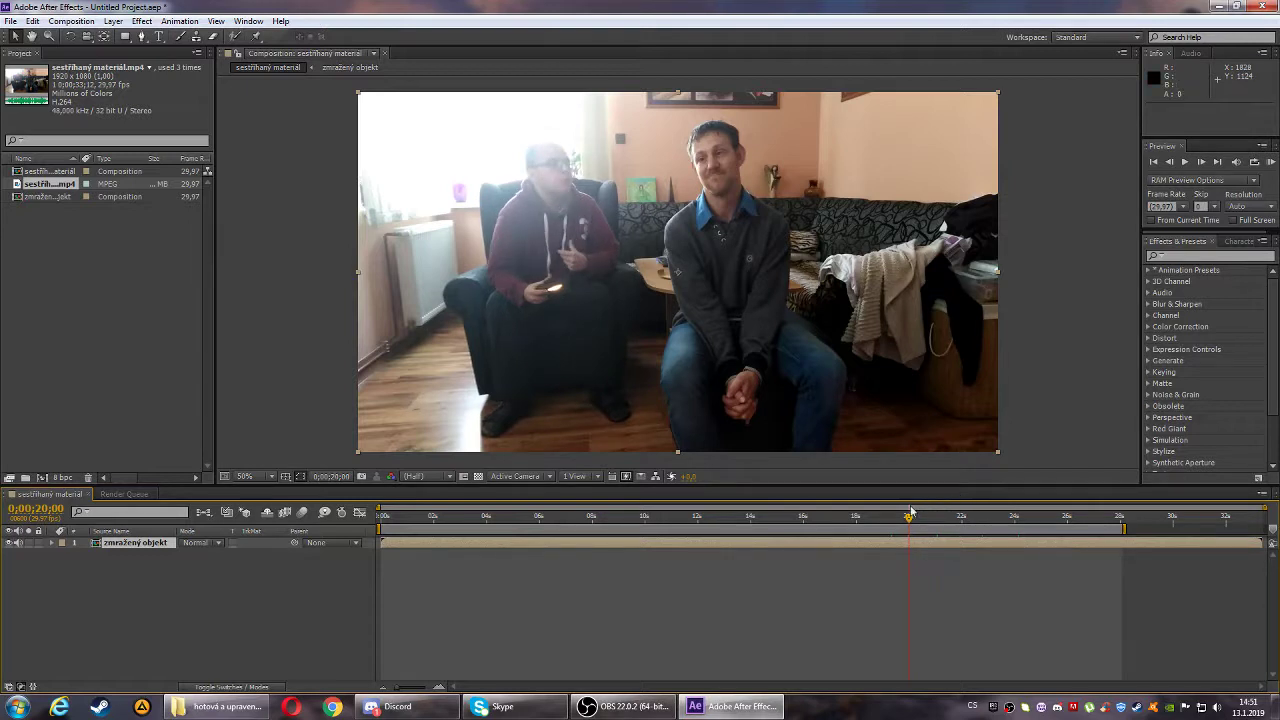
{"action": "left_click_drag", "start_coordinate": [908, 516], "coordinate": [890, 530]}
{"action": "left_click_drag", "start_coordinate": [888, 521], "coordinate": [887, 517]}
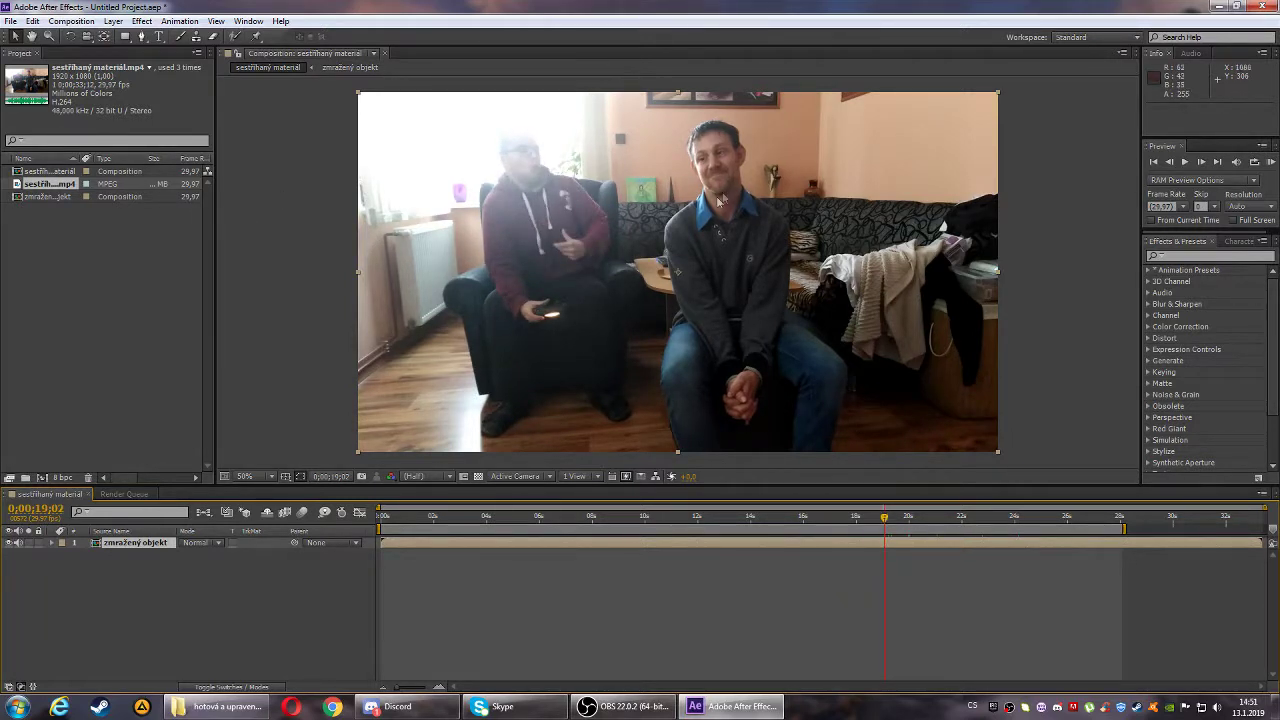
- Add a new black solid layer to the composition
{"action": "right_click", "coordinate": [121, 572]}
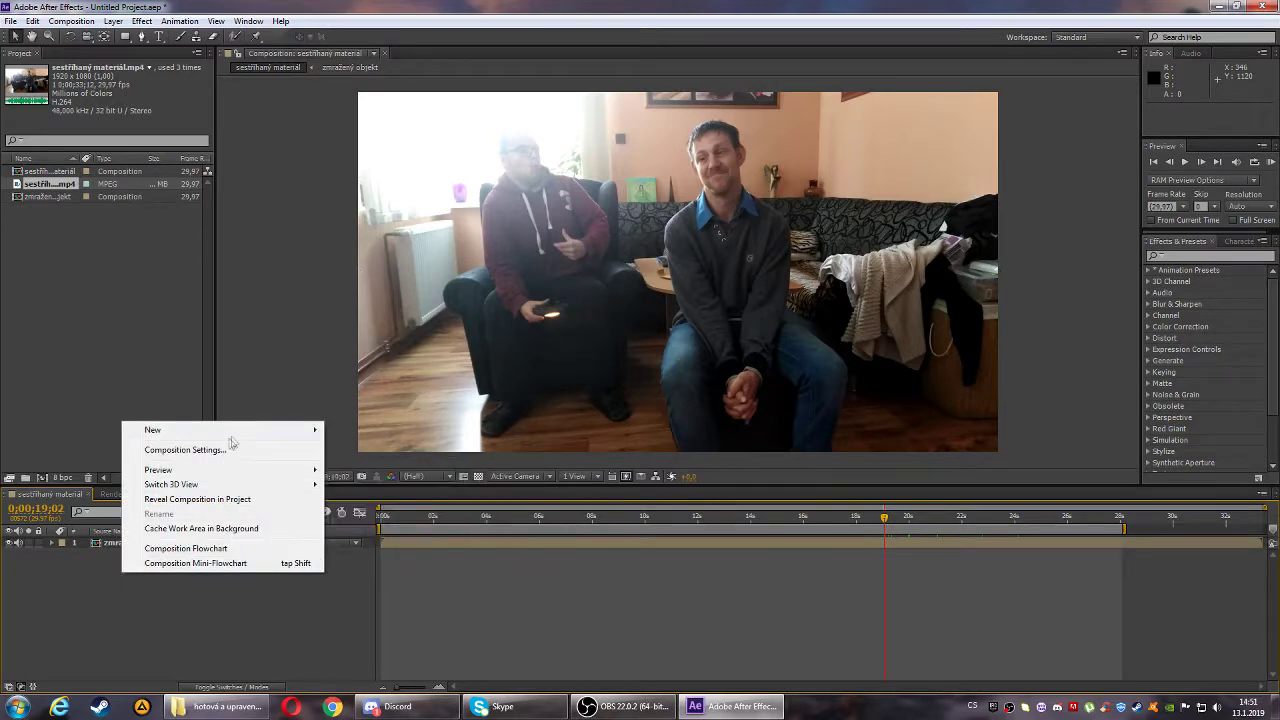
{"action": "mouse_move", "coordinate": [306, 431]}
{"action": "left_click", "coordinate": [381, 465]}
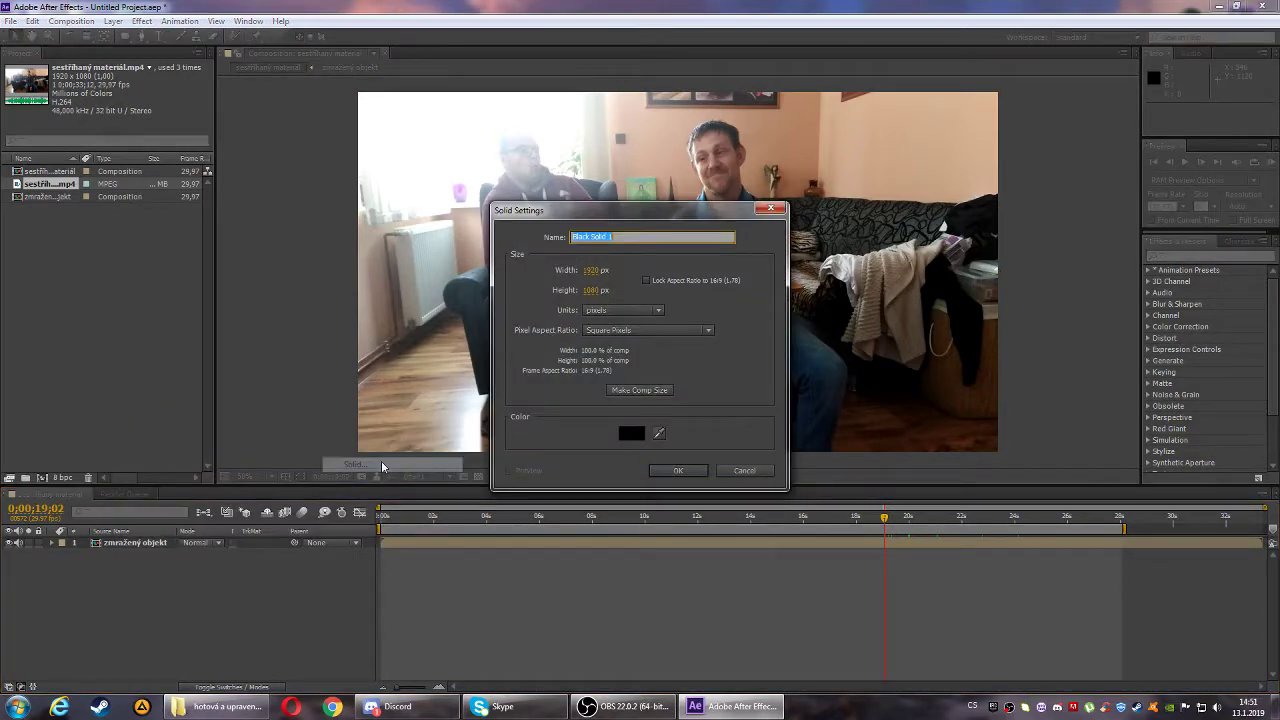
{"action": "left_click", "coordinate": [680, 471]}
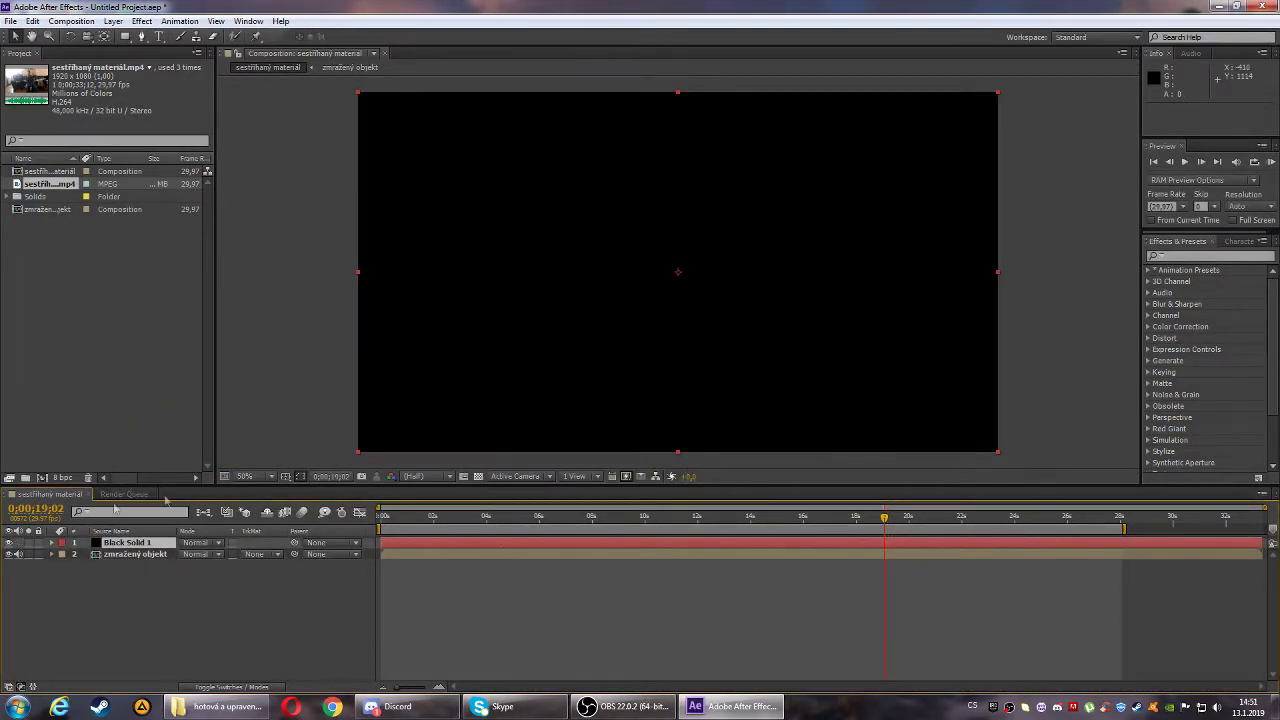
- Rename the solid to 'ledový dech' and hide it to show the footage
{"action": "right_click", "coordinate": [116, 543]}
{"action": "left_click", "coordinate": [160, 530]}
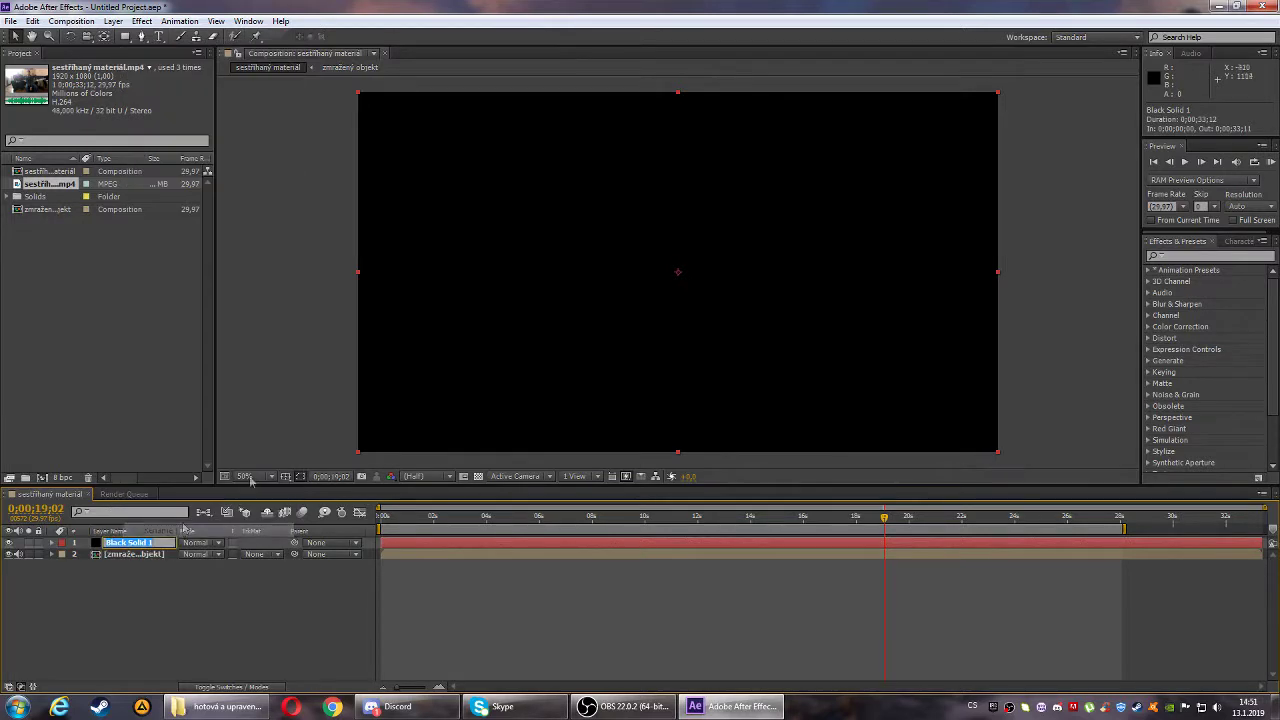
{"action": "type", "text": "ledový dech"}
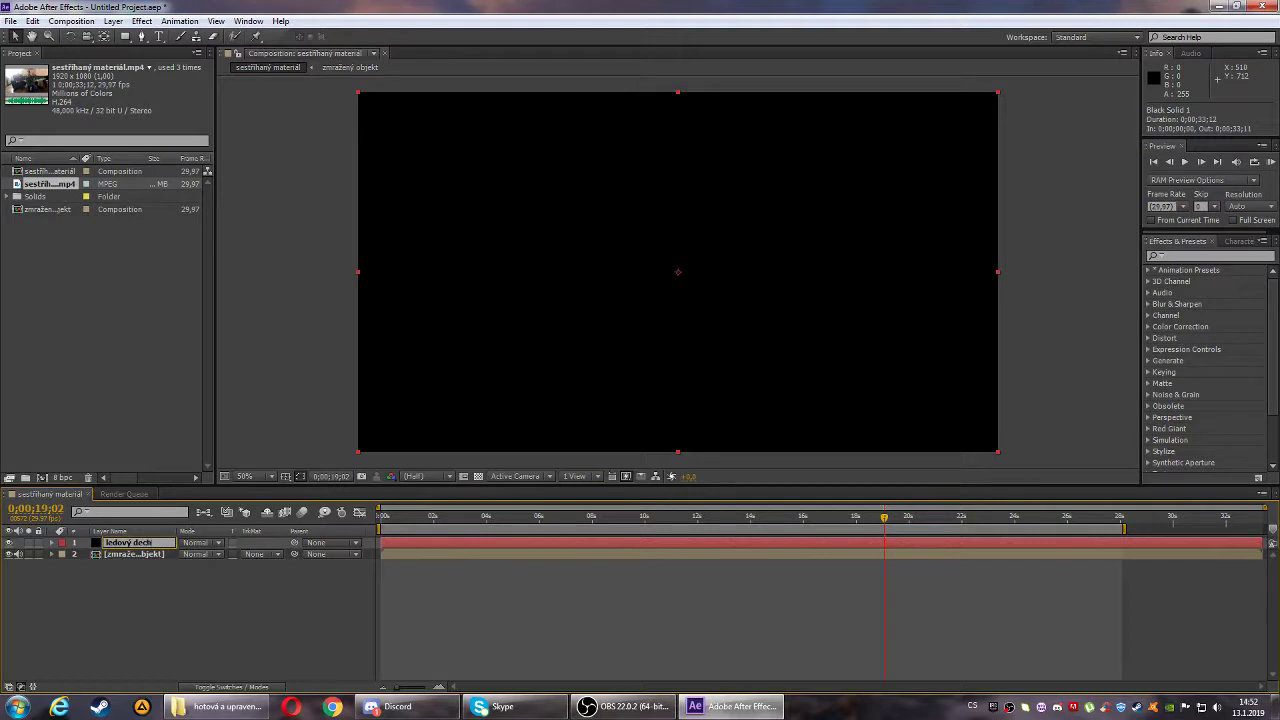
{"action": "key", "text": "Return"}
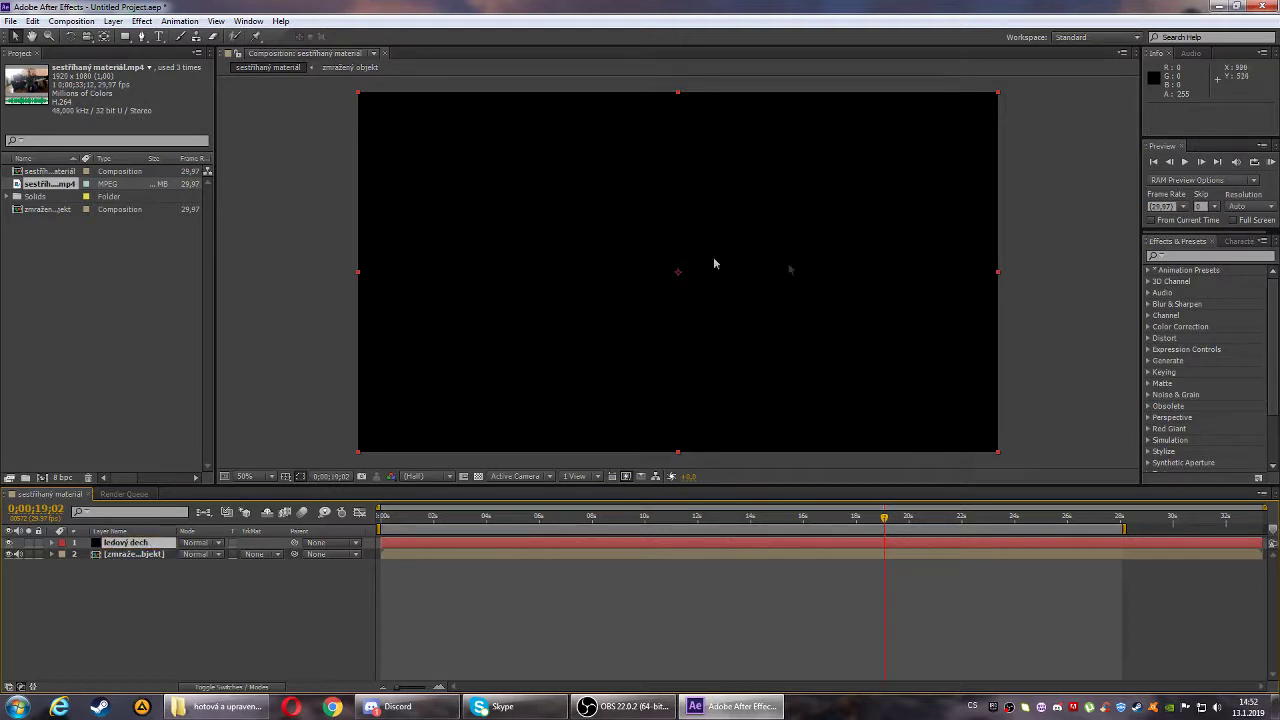
{"action": "left_click", "coordinate": [10, 543]}
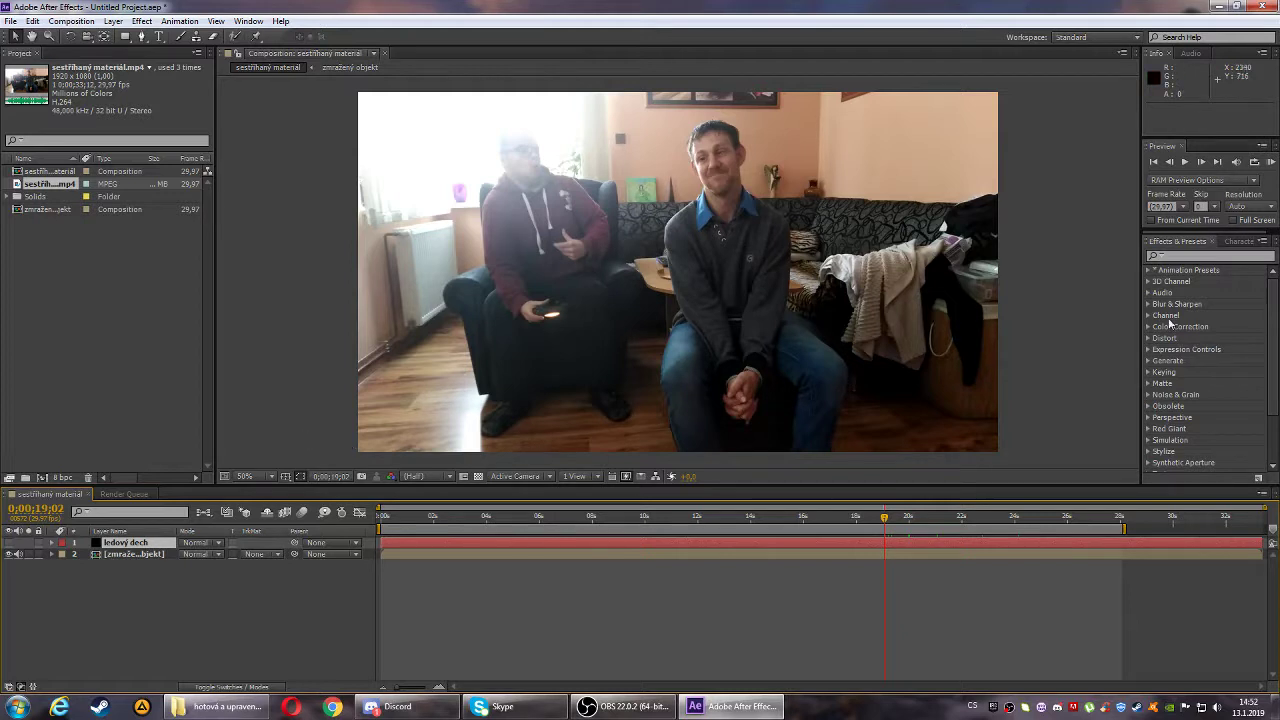
- Search Effects & Presets for 'particular' and drop Trapcode Particular onto the ledový dech solid
{"action": "left_click", "coordinate": [1200, 257]}
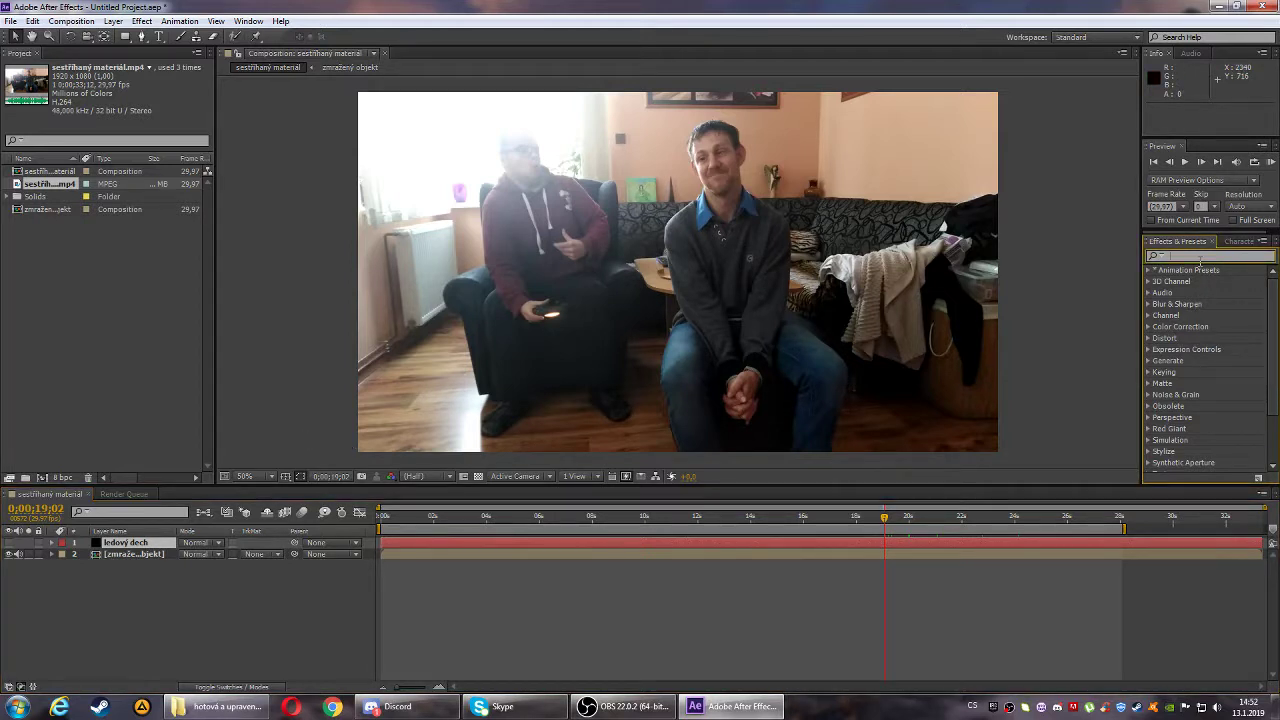
{"action": "type", "text": "particular"}
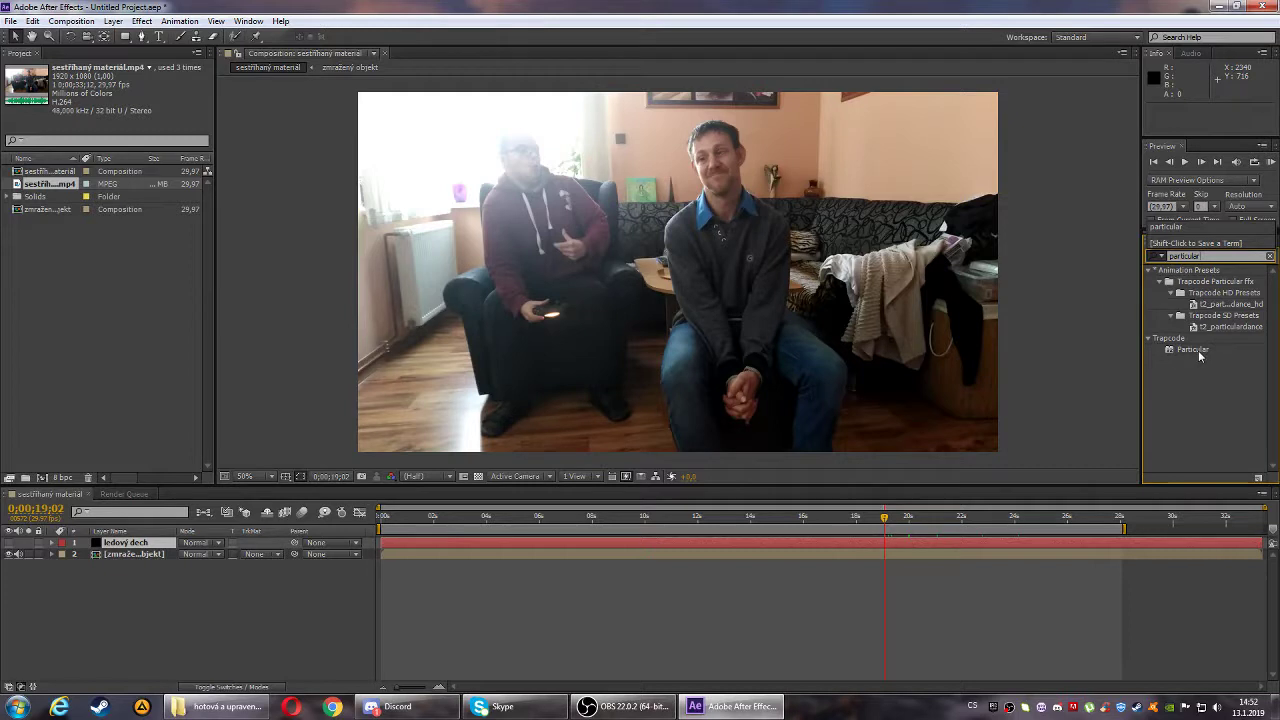
{"action": "left_click_drag", "start_coordinate": [1197, 352], "coordinate": [131, 545]}
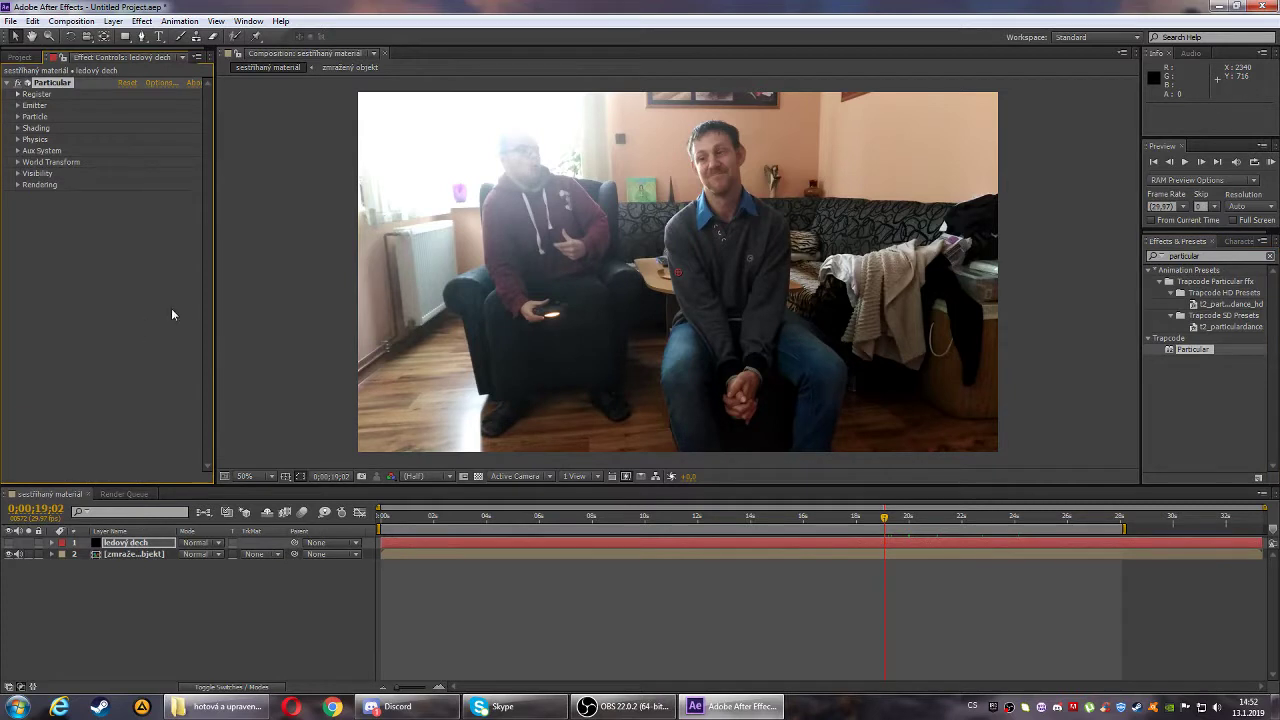
- Expand Particular's Emitter and place the emitter on the man's mouth at the first frames, up to 20 seconds
{"action": "left_click", "coordinate": [680, 280]}
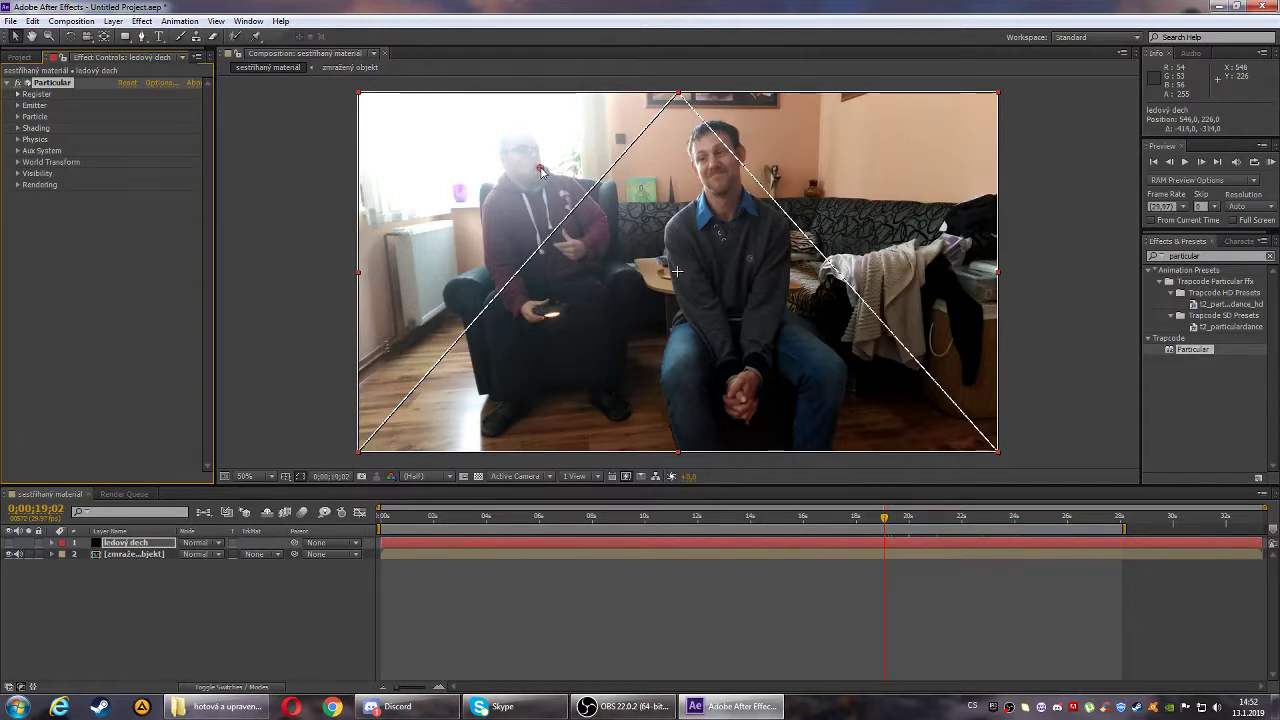
{"action": "left_click", "coordinate": [184, 134]}
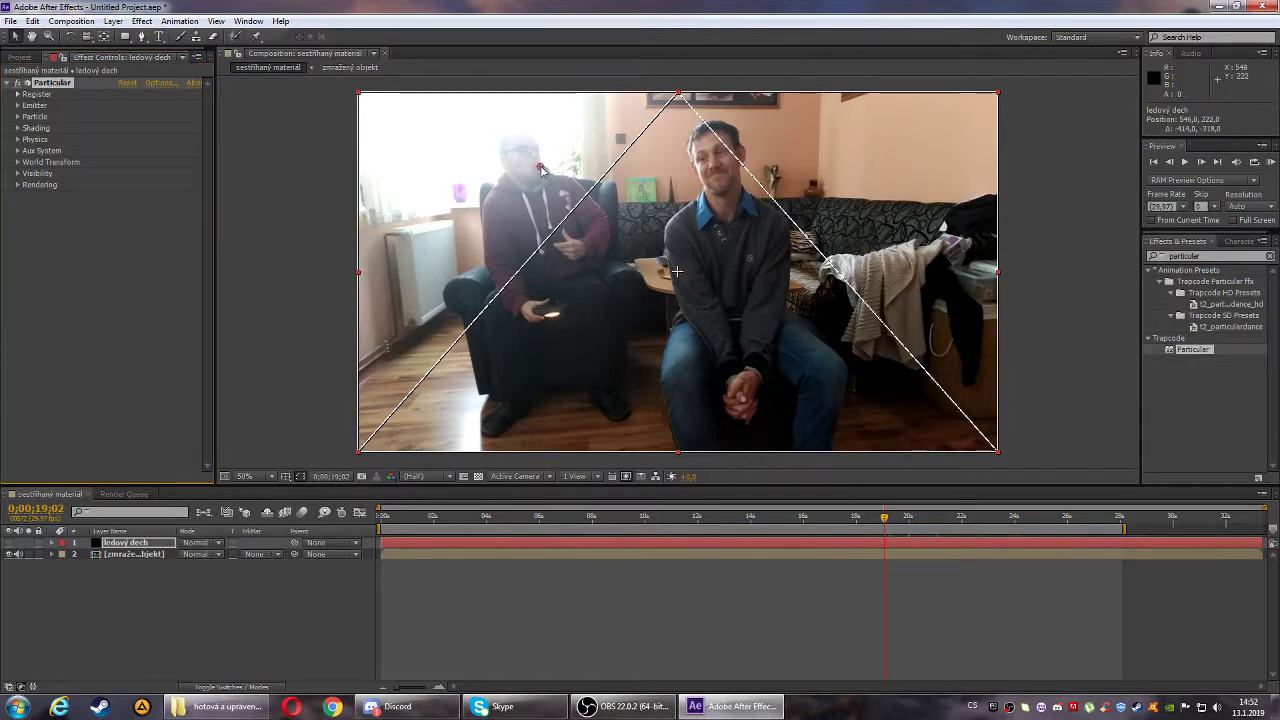
{"action": "left_click", "coordinate": [18, 105]}
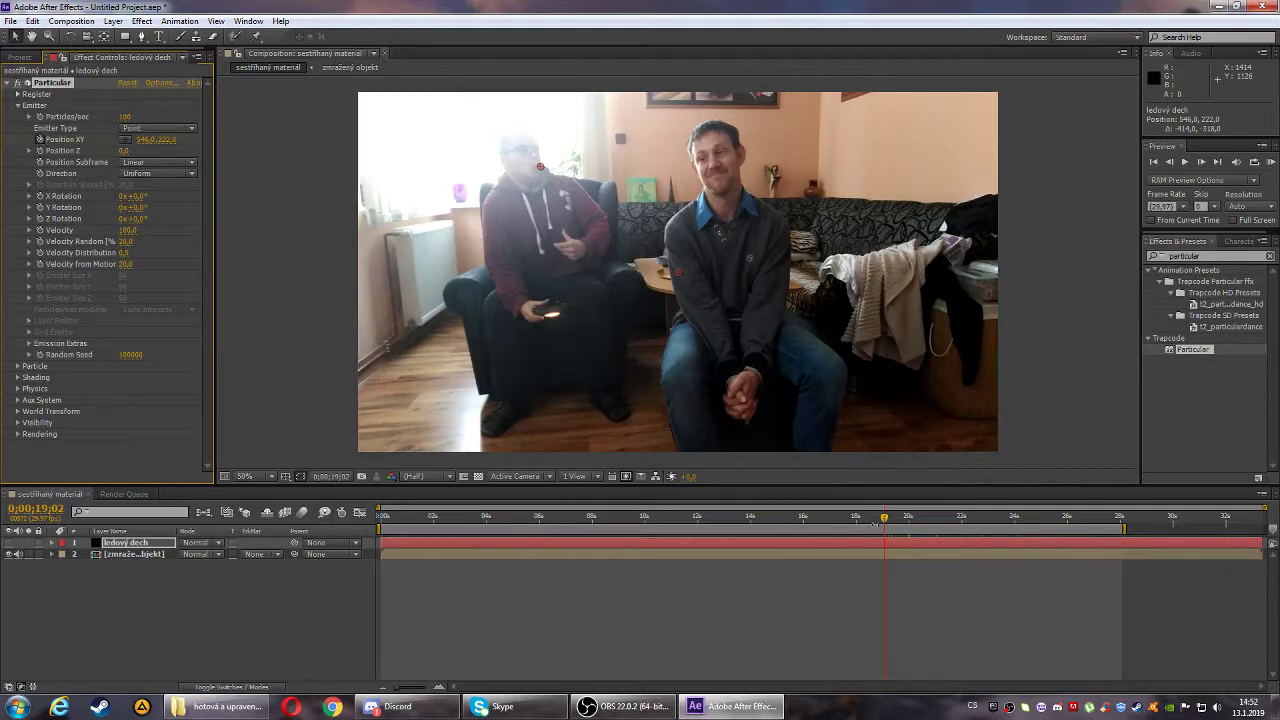
{"action": "left_click_drag", "start_coordinate": [889, 527], "coordinate": [897, 523]}
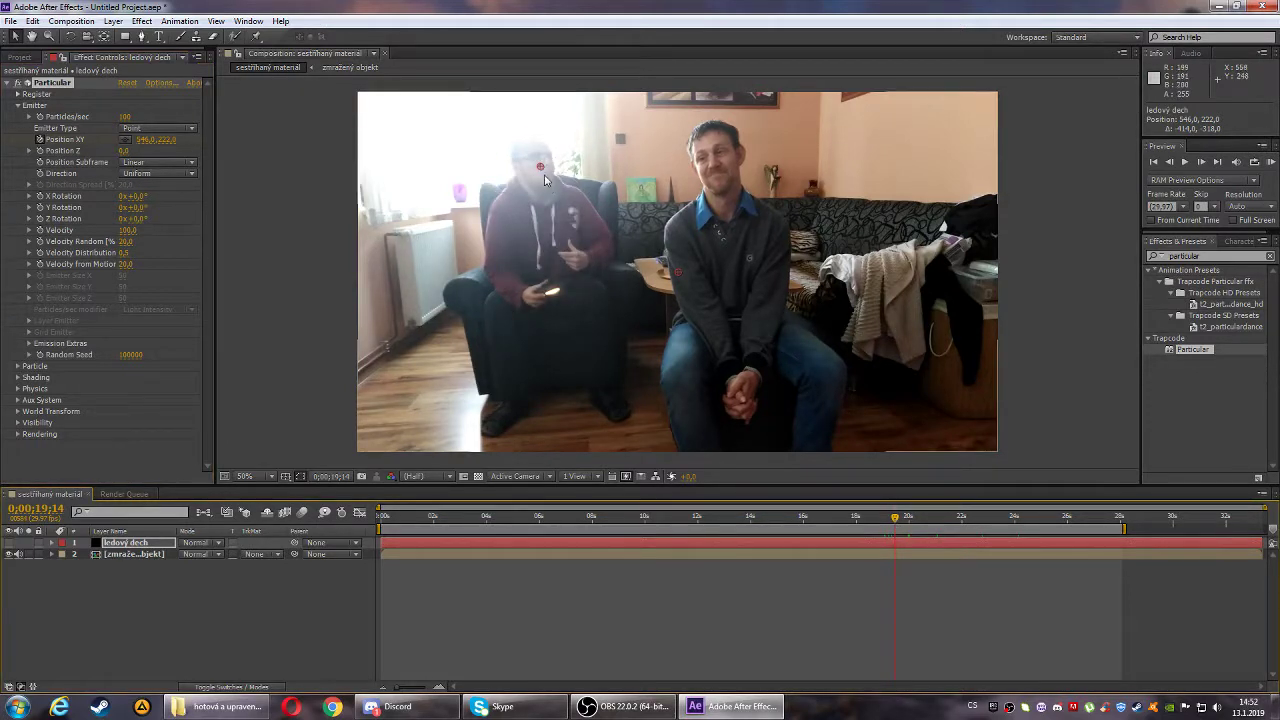
{"action": "left_click_drag", "start_coordinate": [541, 168], "coordinate": [555, 177]}
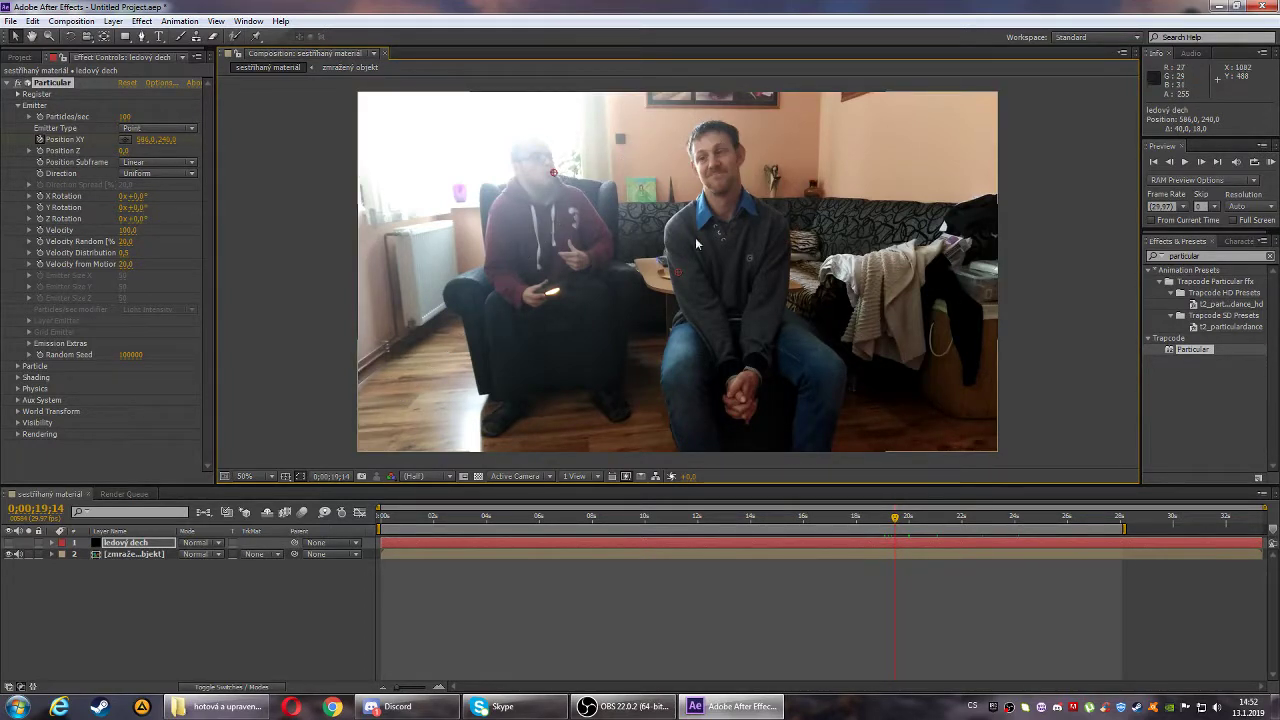
{"action": "left_click_drag", "start_coordinate": [893, 529], "coordinate": [910, 519]}
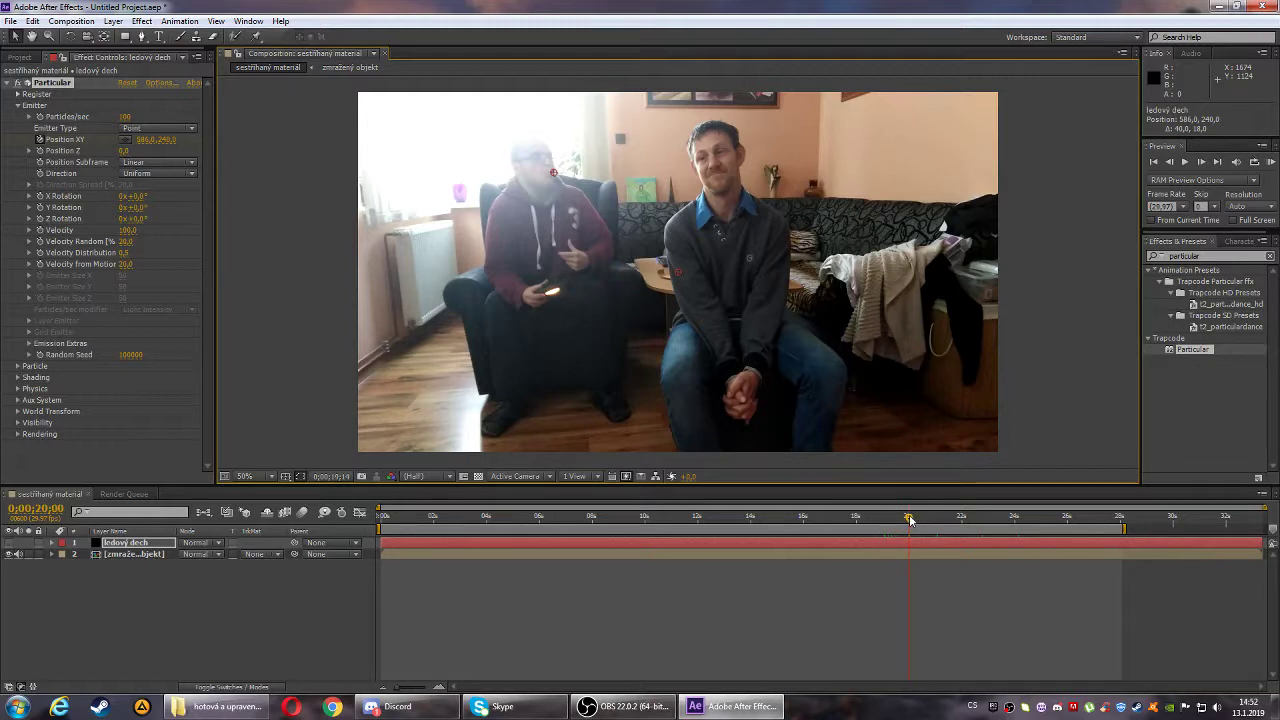
{"action": "left_click_drag", "start_coordinate": [554, 176], "coordinate": [571, 187]}
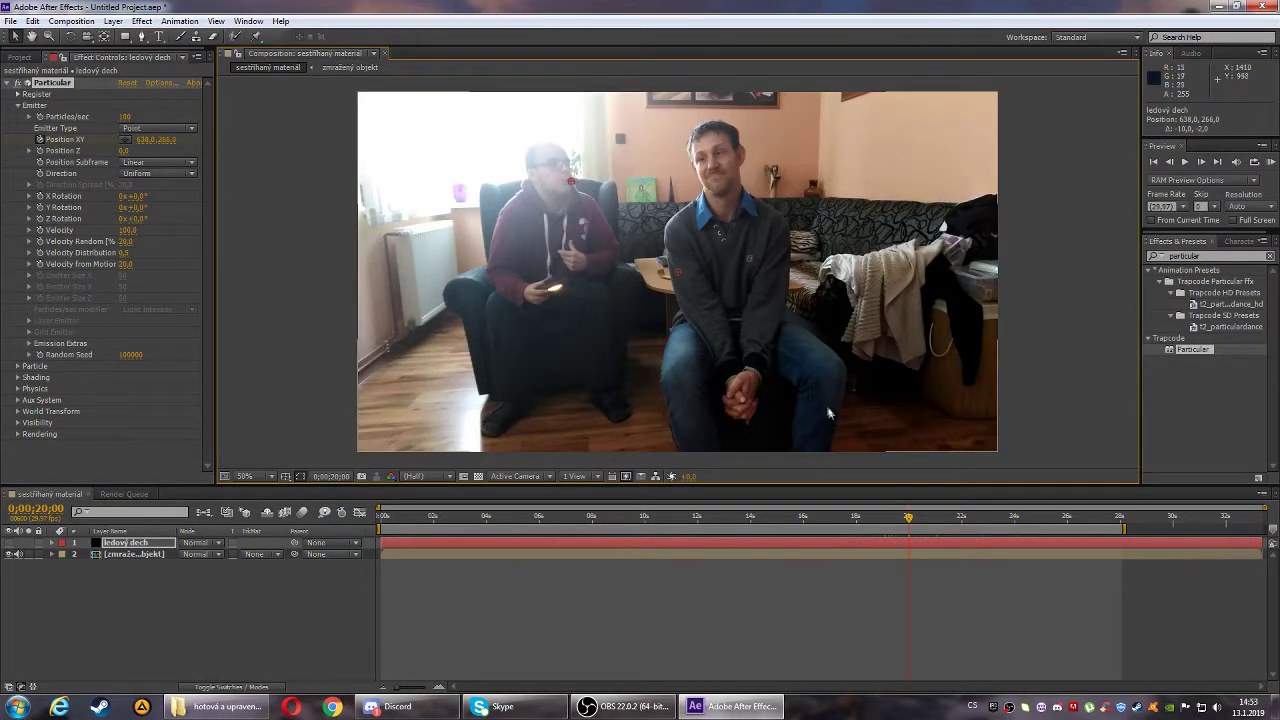
- Keep the emitter on the mouth at 20;20 and 21;14 with further Position XY keyframes
{"action": "left_click_drag", "start_coordinate": [913, 522], "coordinate": [926, 518]}
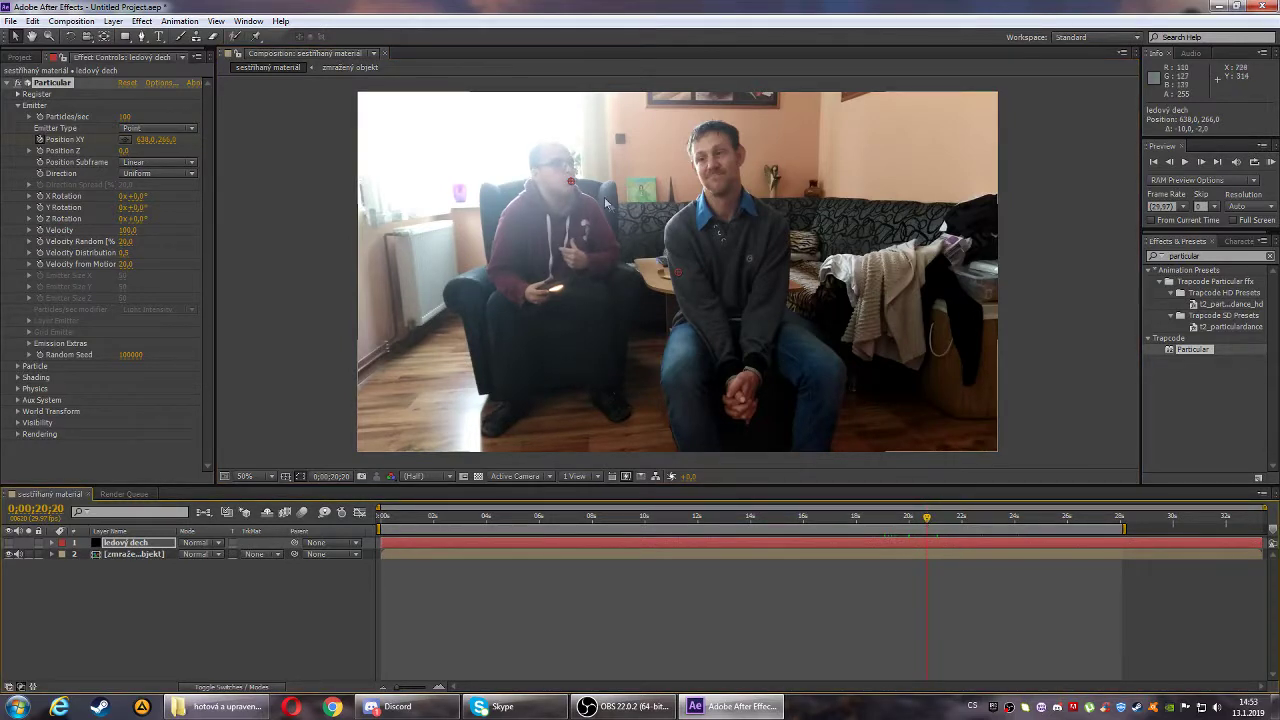
{"action": "left_click_drag", "start_coordinate": [568, 184], "coordinate": [580, 185]}
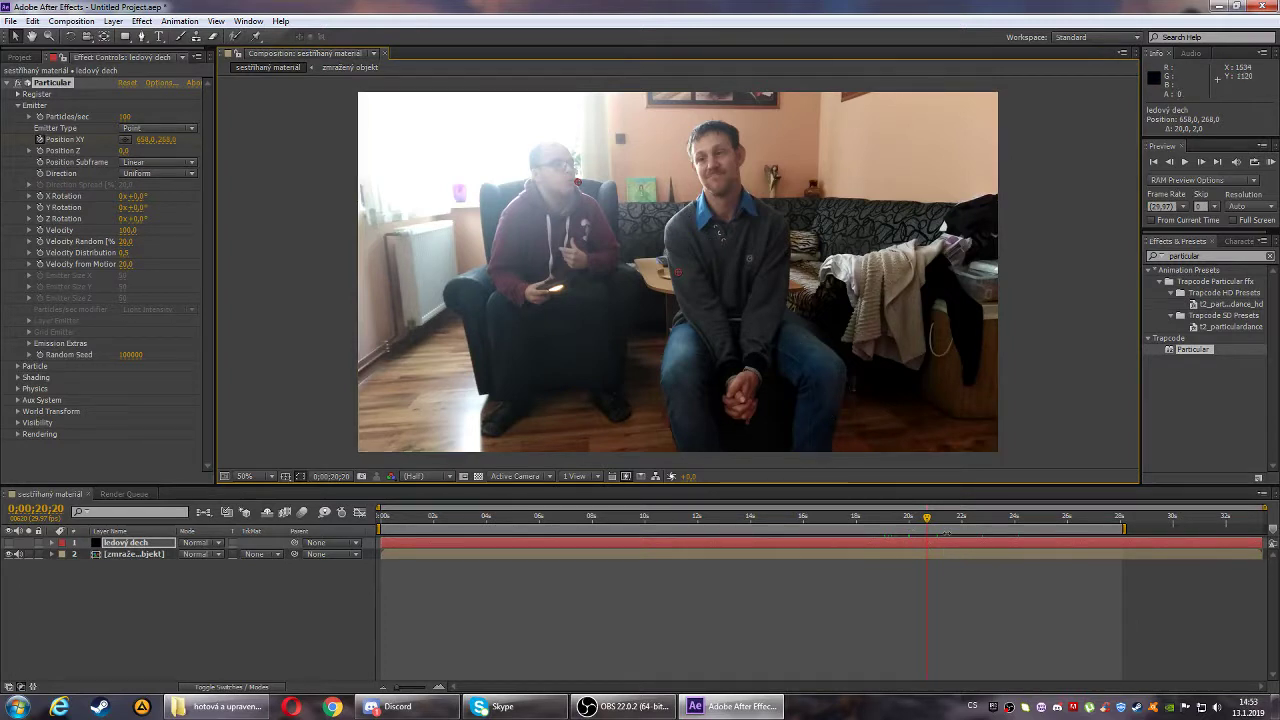
{"action": "left_click_drag", "start_coordinate": [929, 517], "coordinate": [934, 519]}
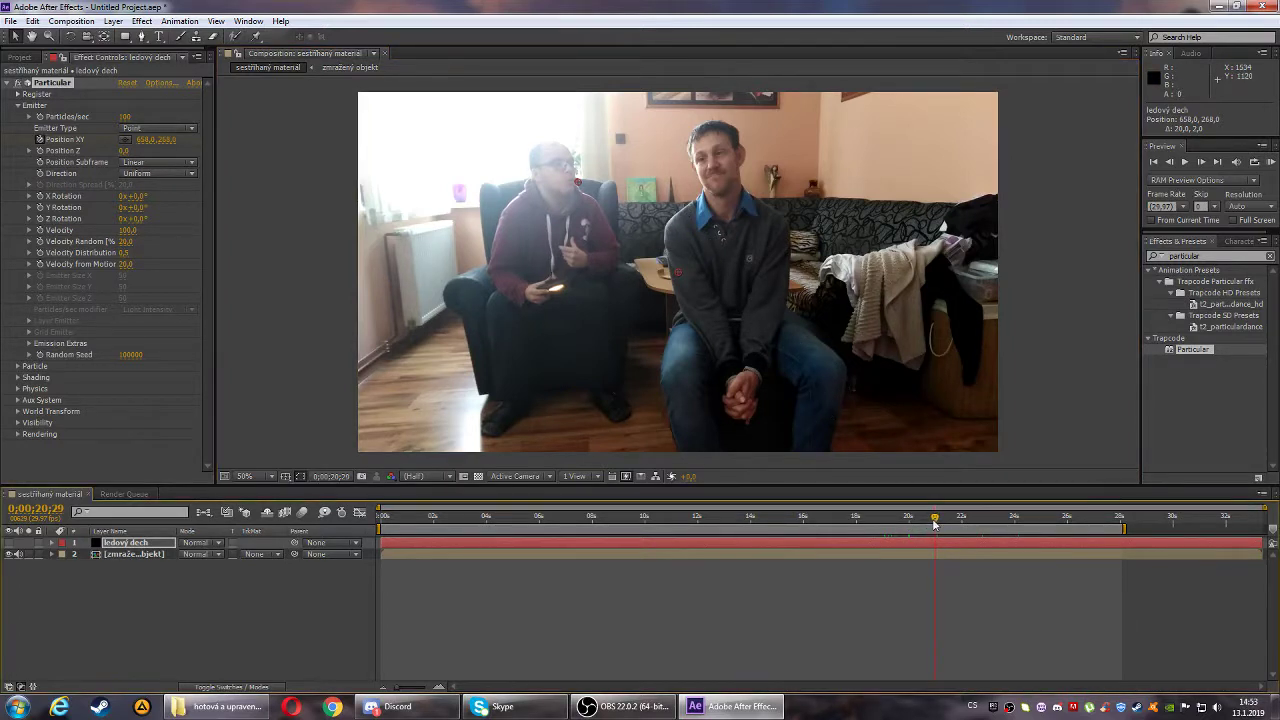
{"action": "mouse_move", "coordinate": [934, 519]}
{"action": "left_mouse_down"}
{"action": "mouse_move", "coordinate": [983, 512]}
{"action": "mouse_move", "coordinate": [960, 524]}
{"action": "left_mouse_up"}
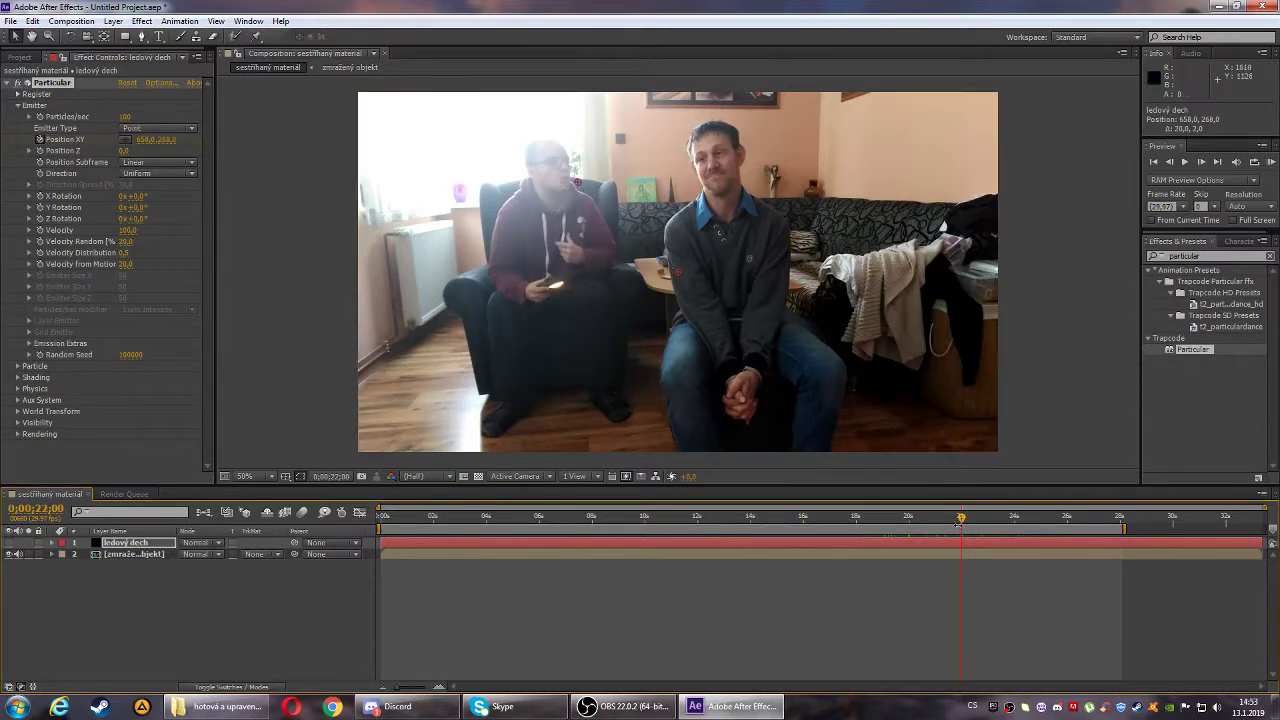
{"action": "left_click", "coordinate": [949, 524]}
{"action": "left_click_drag", "start_coordinate": [579, 185], "coordinate": [582, 186]}
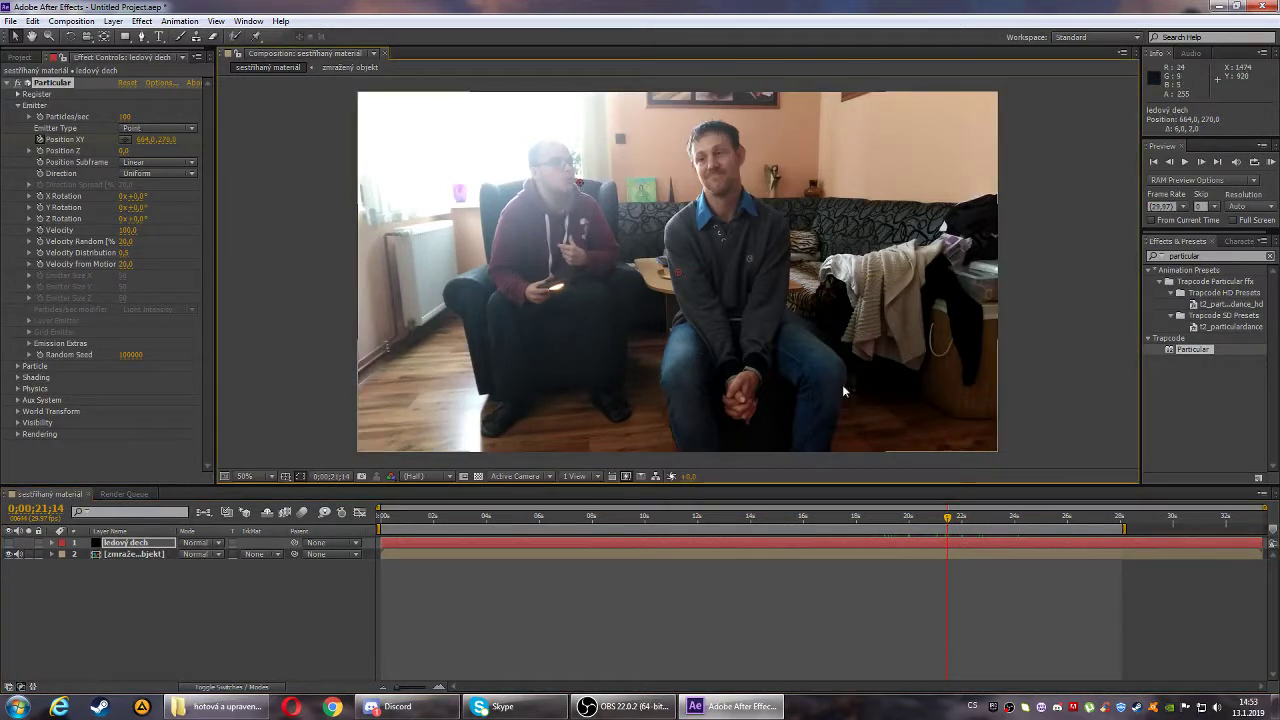
- Reveal the Particular keyframes in the timeline, scrub to review the emitter motion, and unhide the layer
{"action": "left_click", "coordinate": [53, 548]}
{"action": "left_click", "coordinate": [53, 544]}
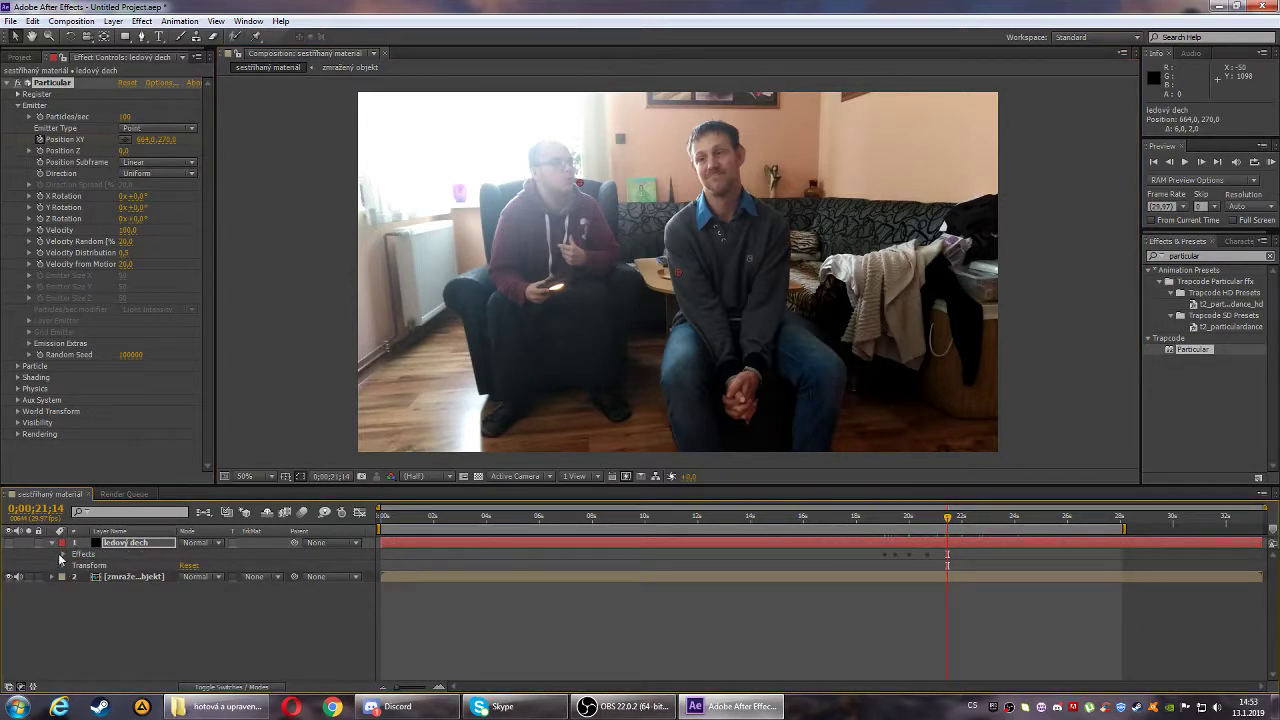
{"action": "left_click", "coordinate": [64, 554]}
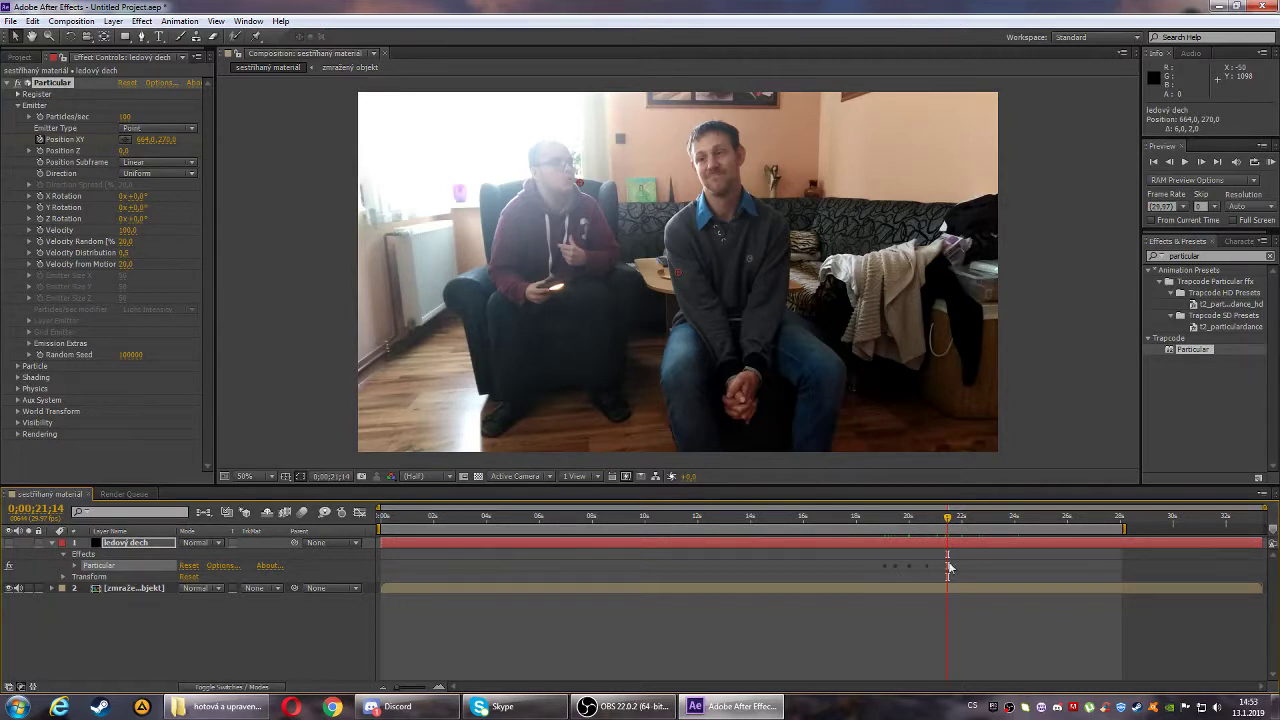
{"action": "left_click_drag", "start_coordinate": [948, 518], "coordinate": [890, 521]}
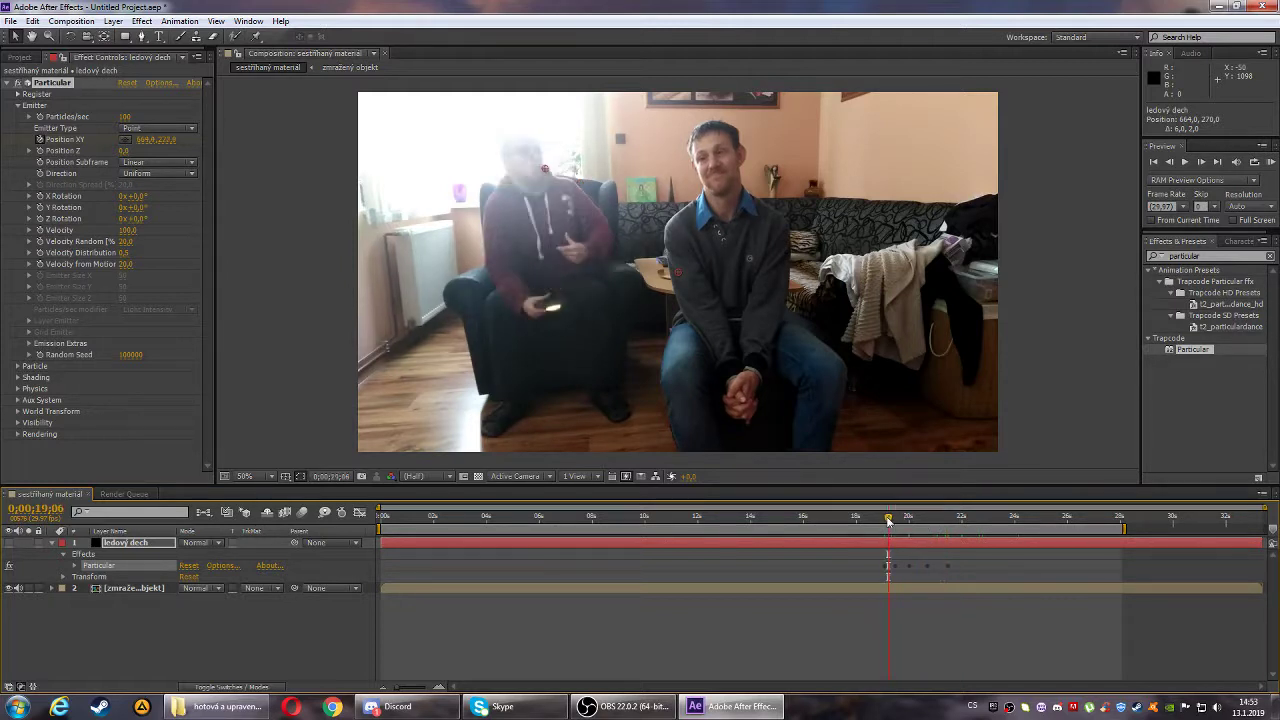
{"action": "left_click_drag", "start_coordinate": [888, 520], "coordinate": [927, 518]}
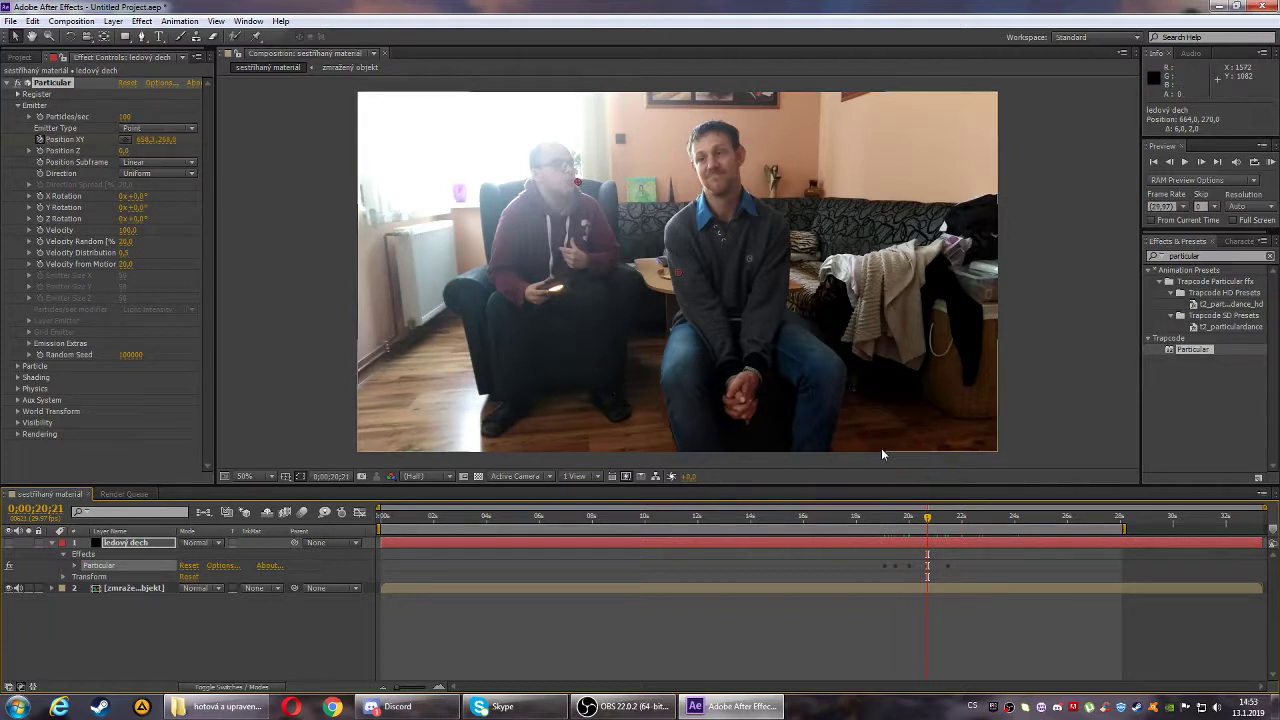
{"action": "left_click_drag", "start_coordinate": [929, 519], "coordinate": [937, 519]}
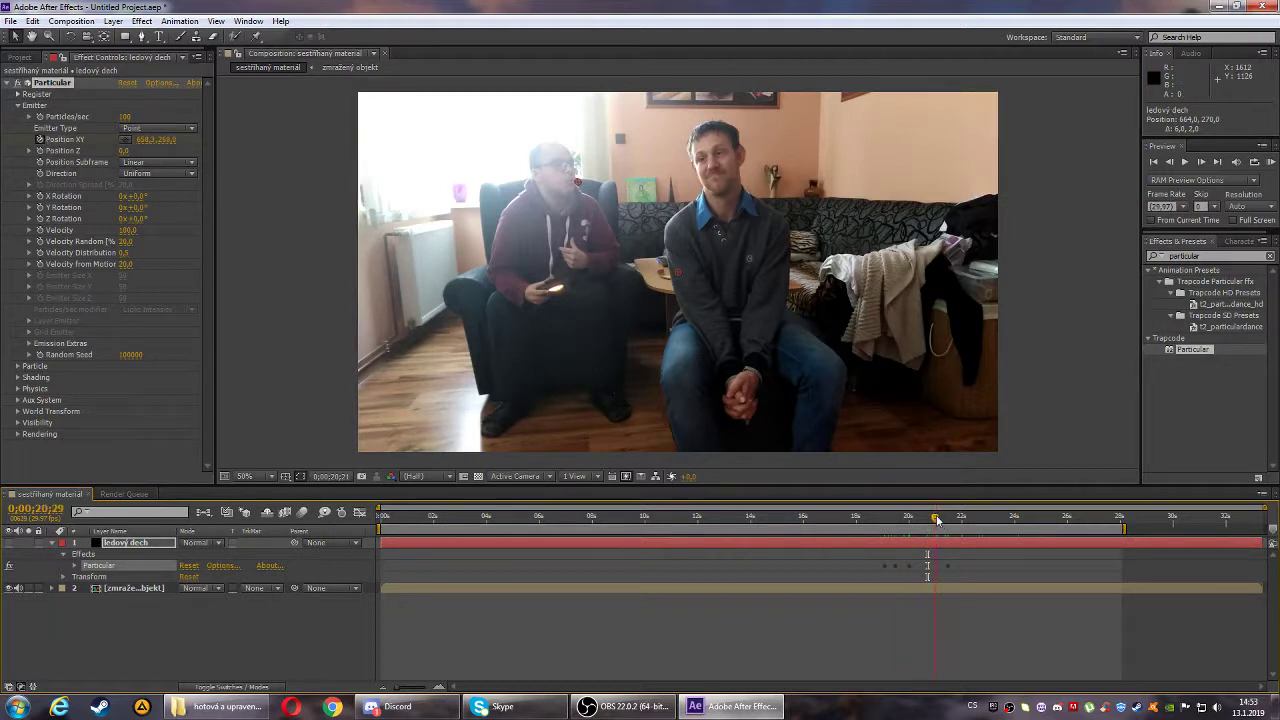
{"action": "left_click_drag", "start_coordinate": [937, 519], "coordinate": [930, 517]}
{"action": "left_click", "coordinate": [8, 543]}
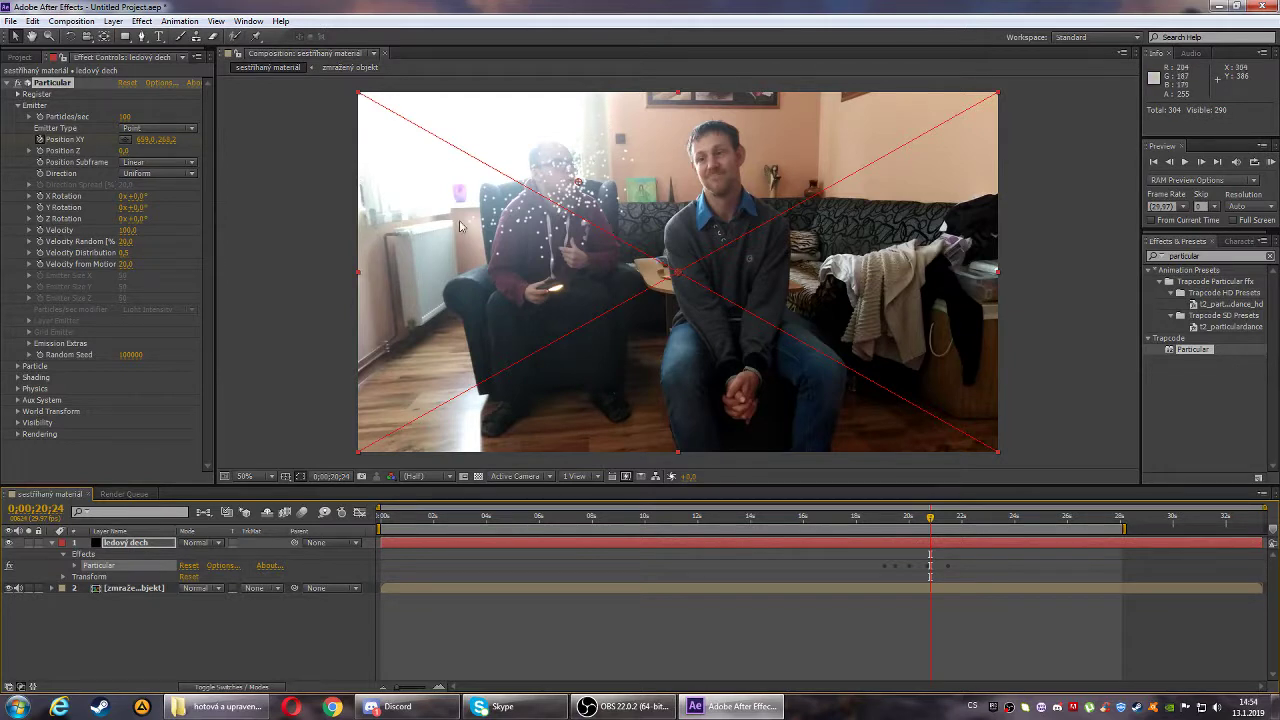
- Set the emitter to Sphere with Linear subframe and Uniform direction, and Particles/sec to 0
{"action": "left_click", "coordinate": [189, 129]}
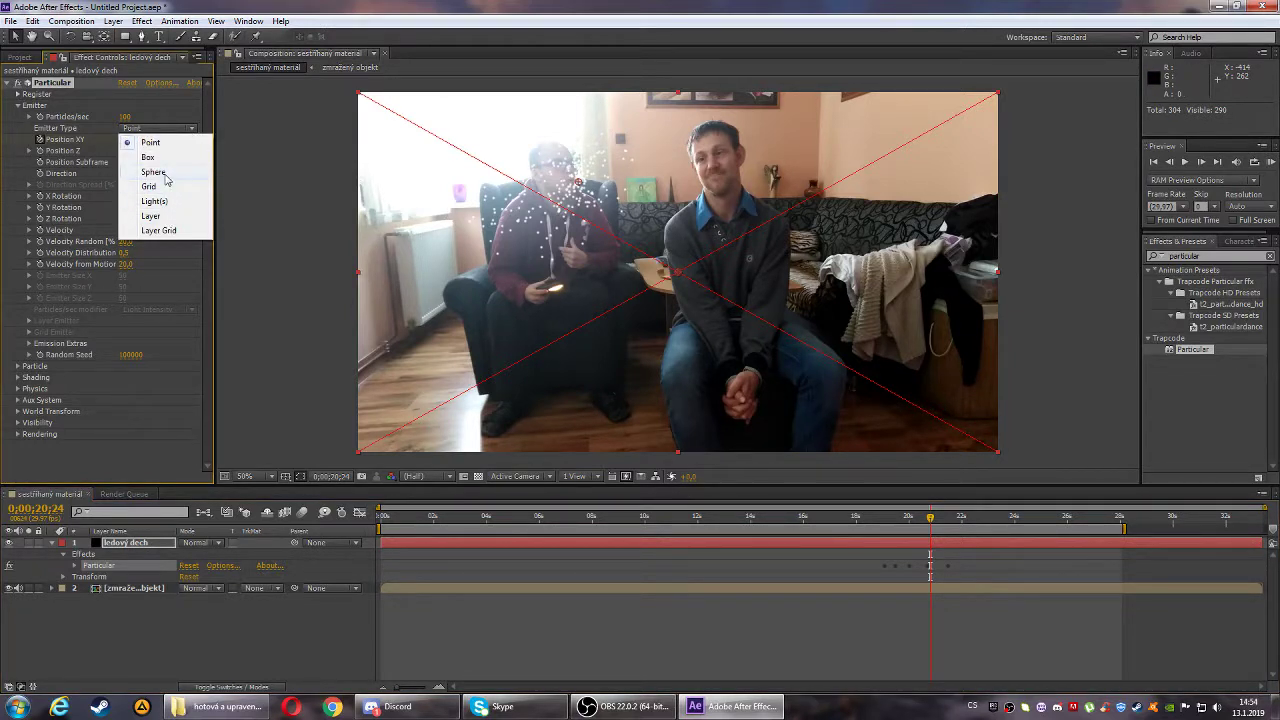
{"action": "left_click", "coordinate": [153, 172]}
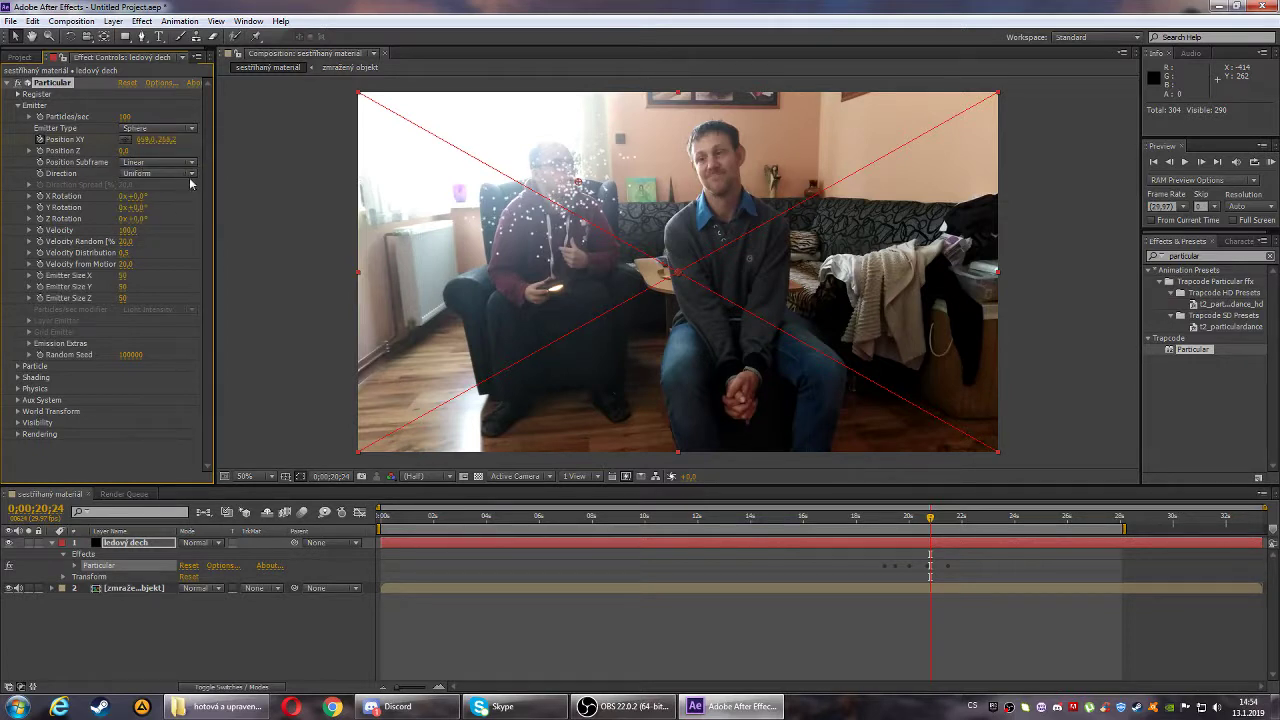
{"action": "left_click", "coordinate": [193, 166]}
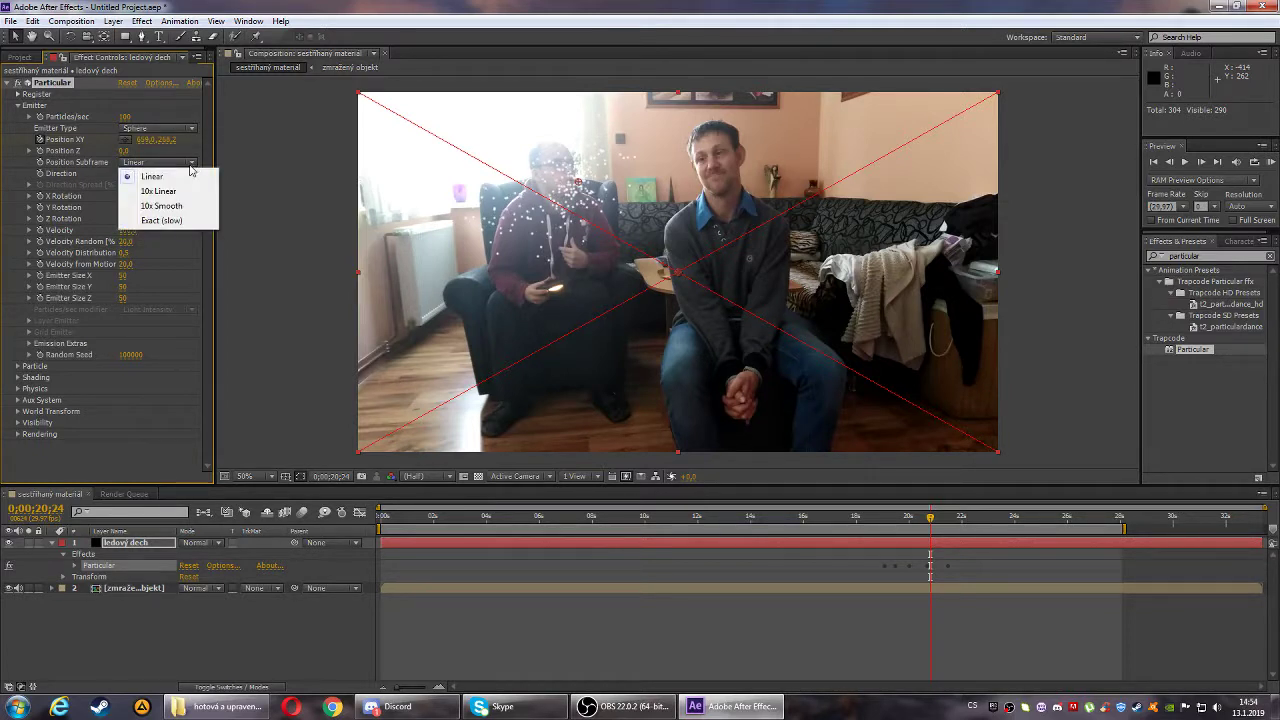
{"action": "left_click", "coordinate": [150, 176]}
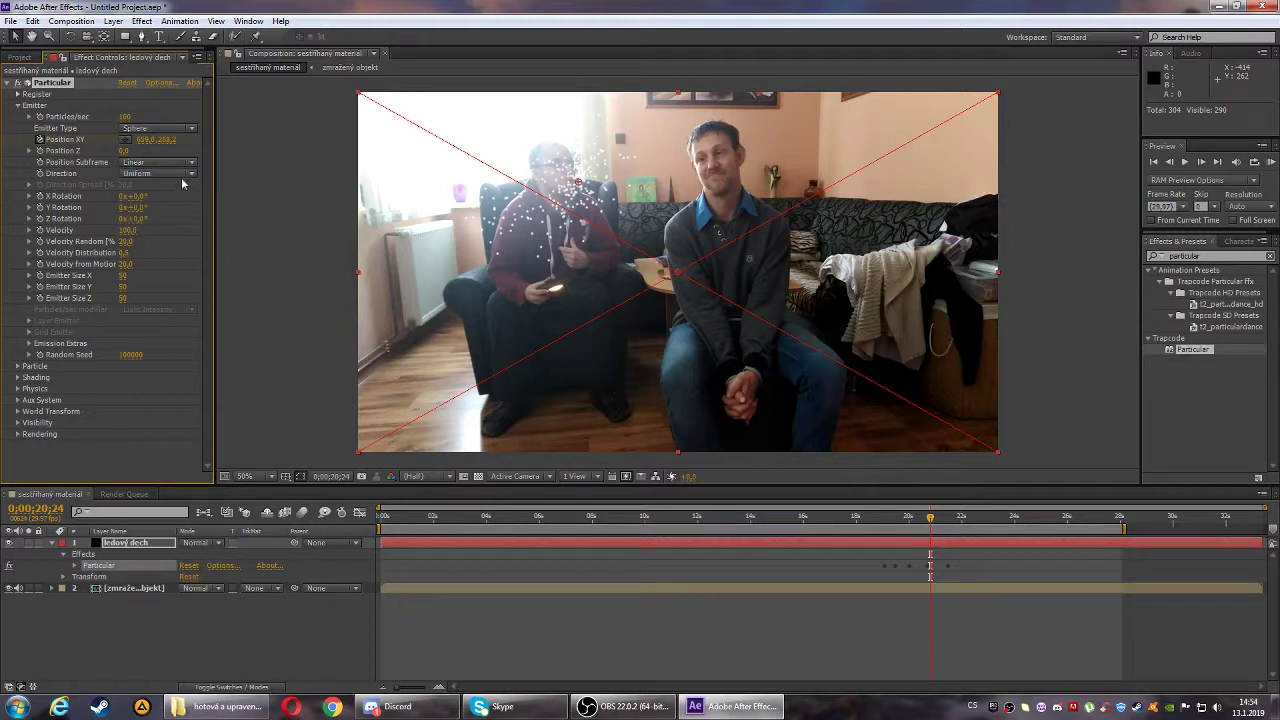
{"action": "left_click", "coordinate": [191, 174]}
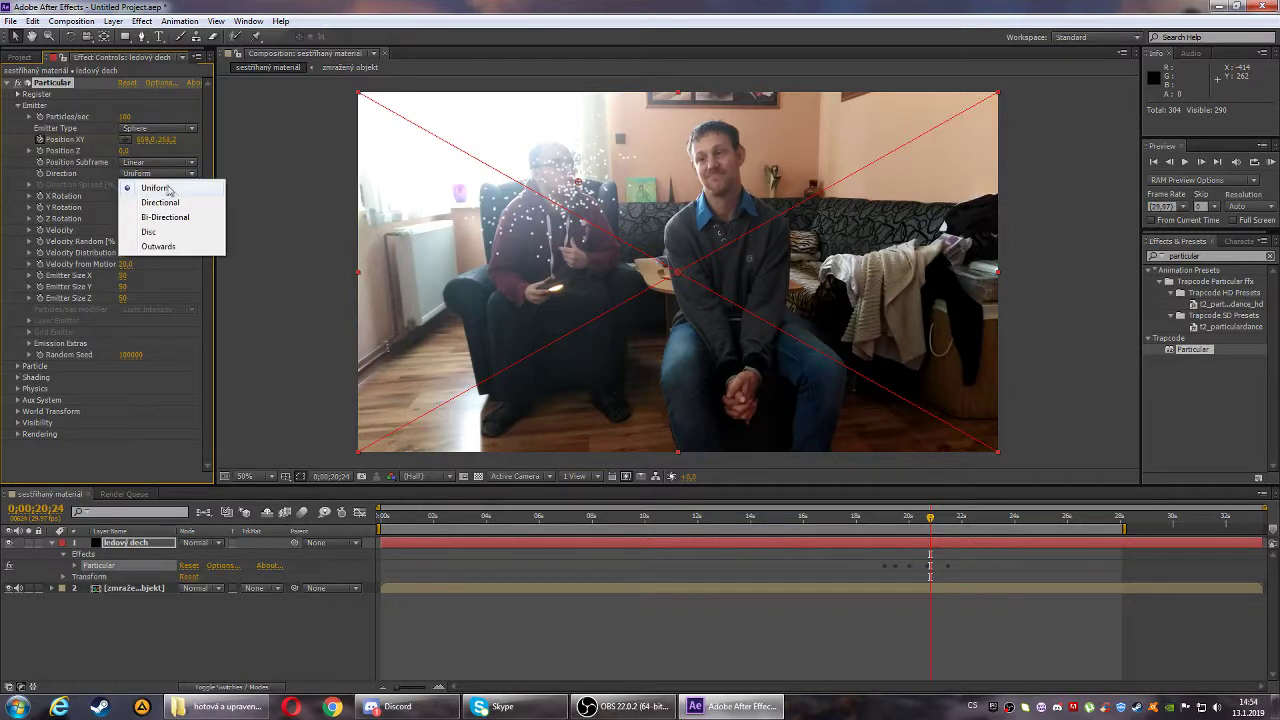
{"action": "left_click", "coordinate": [168, 189]}
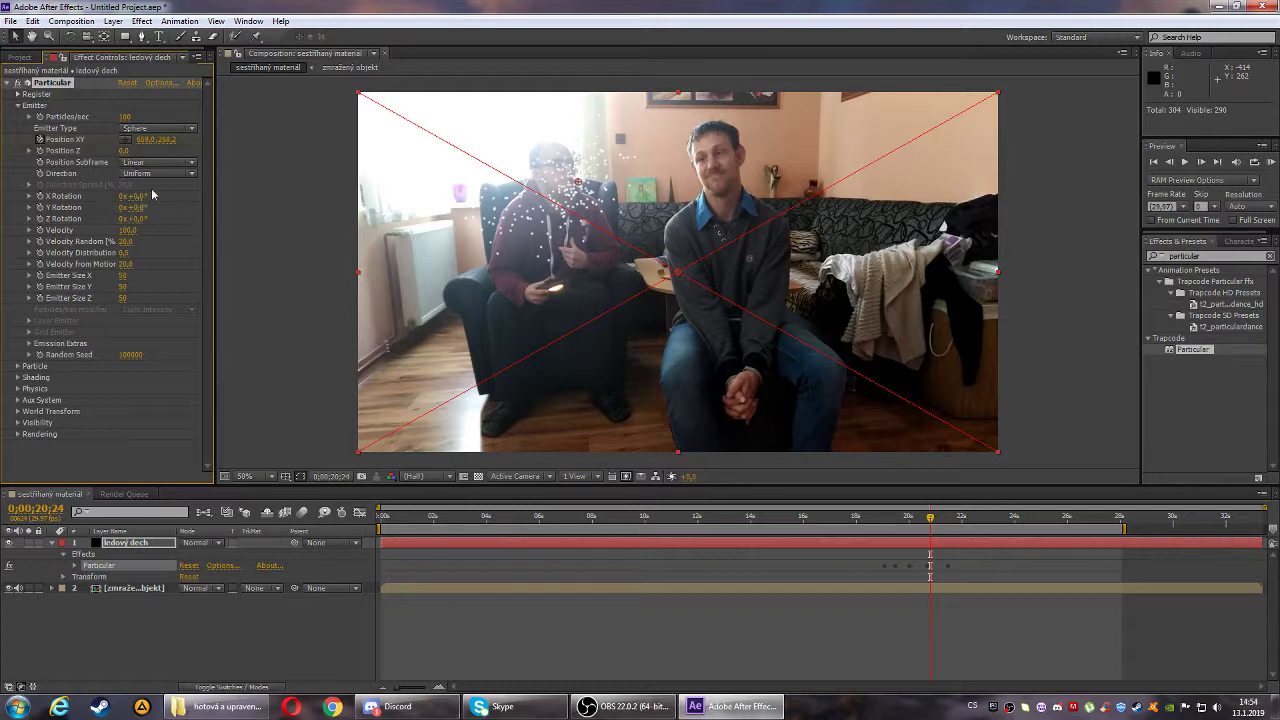
{"action": "left_click", "coordinate": [128, 117]}
{"action": "type", "text": "0"}
{"action": "key", "text": "Return"}
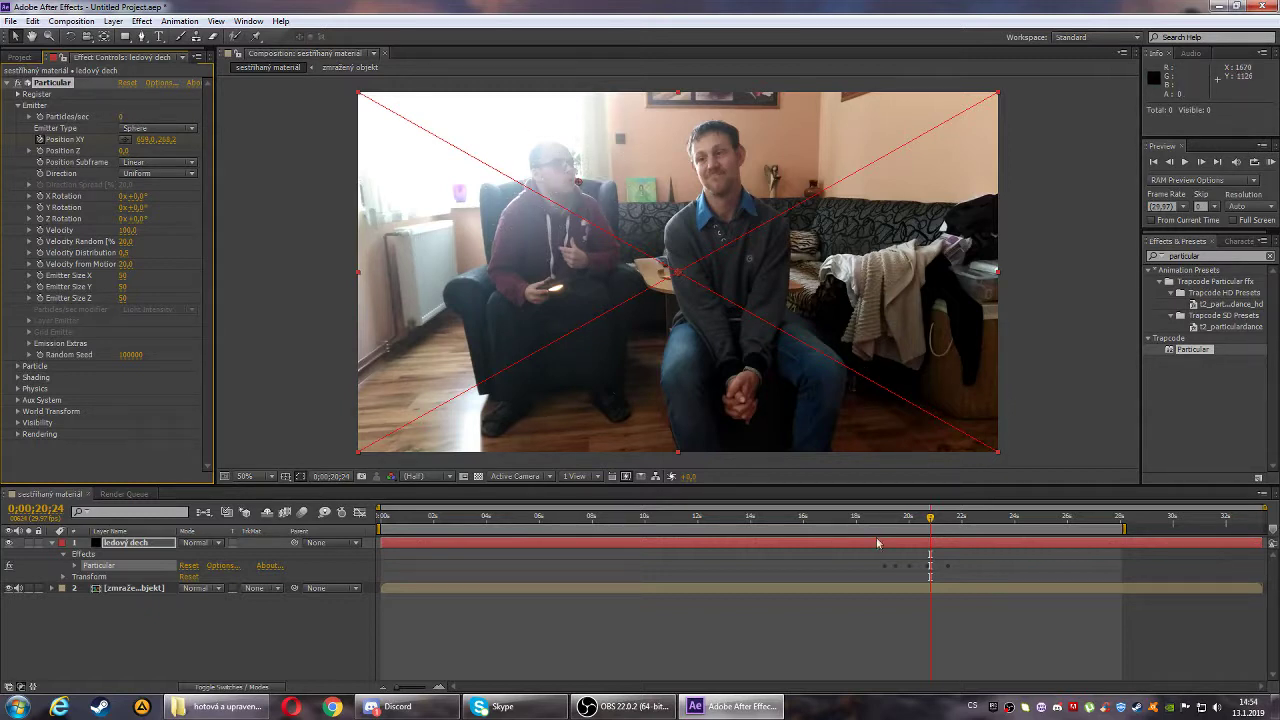
- At about 20 seconds, set Particles/sec to 350
{"action": "left_click", "coordinate": [884, 521]}
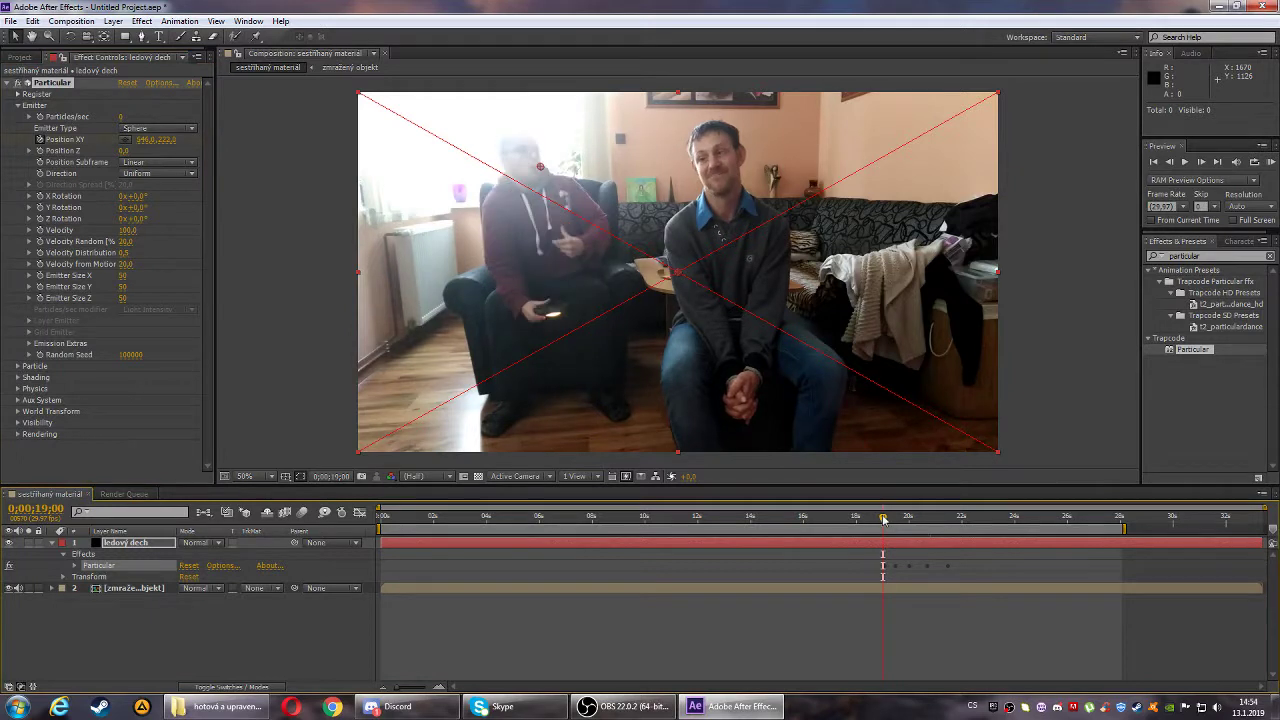
{"action": "left_click_drag", "start_coordinate": [886, 519], "coordinate": [886, 521]}
{"action": "left_click", "coordinate": [40, 118]}
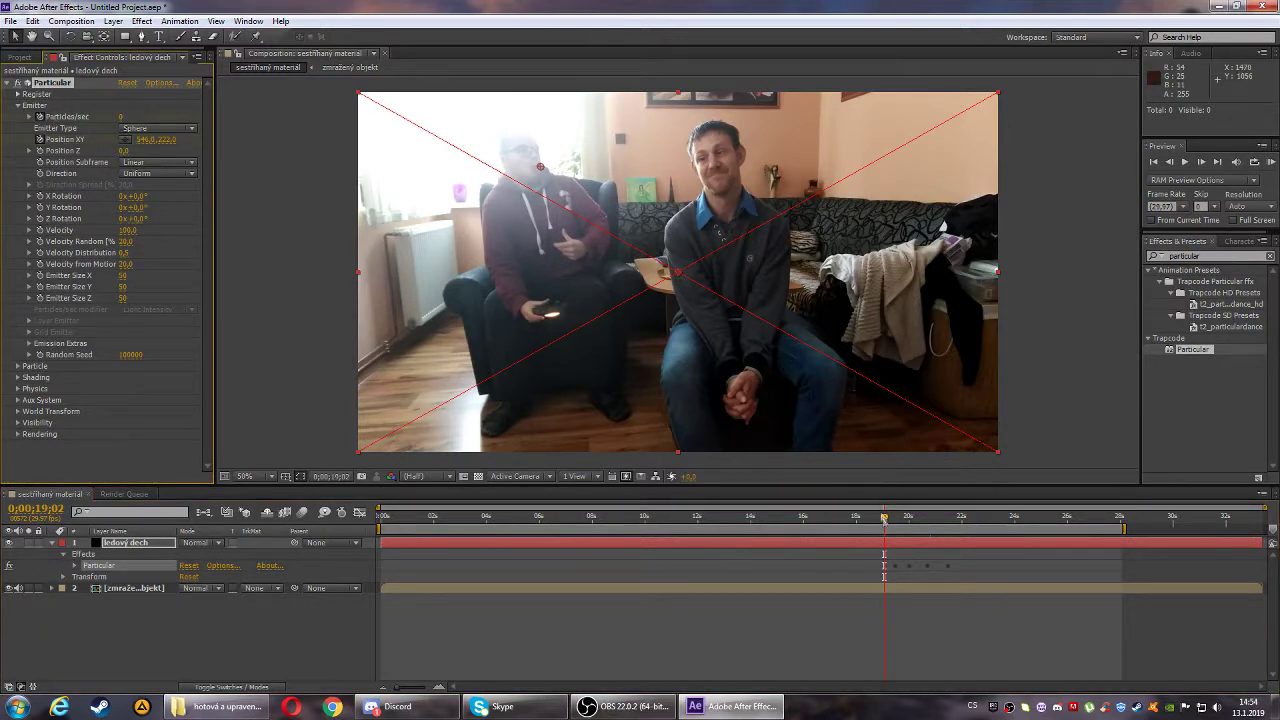
{"action": "left_click_drag", "start_coordinate": [886, 521], "coordinate": [917, 507]}
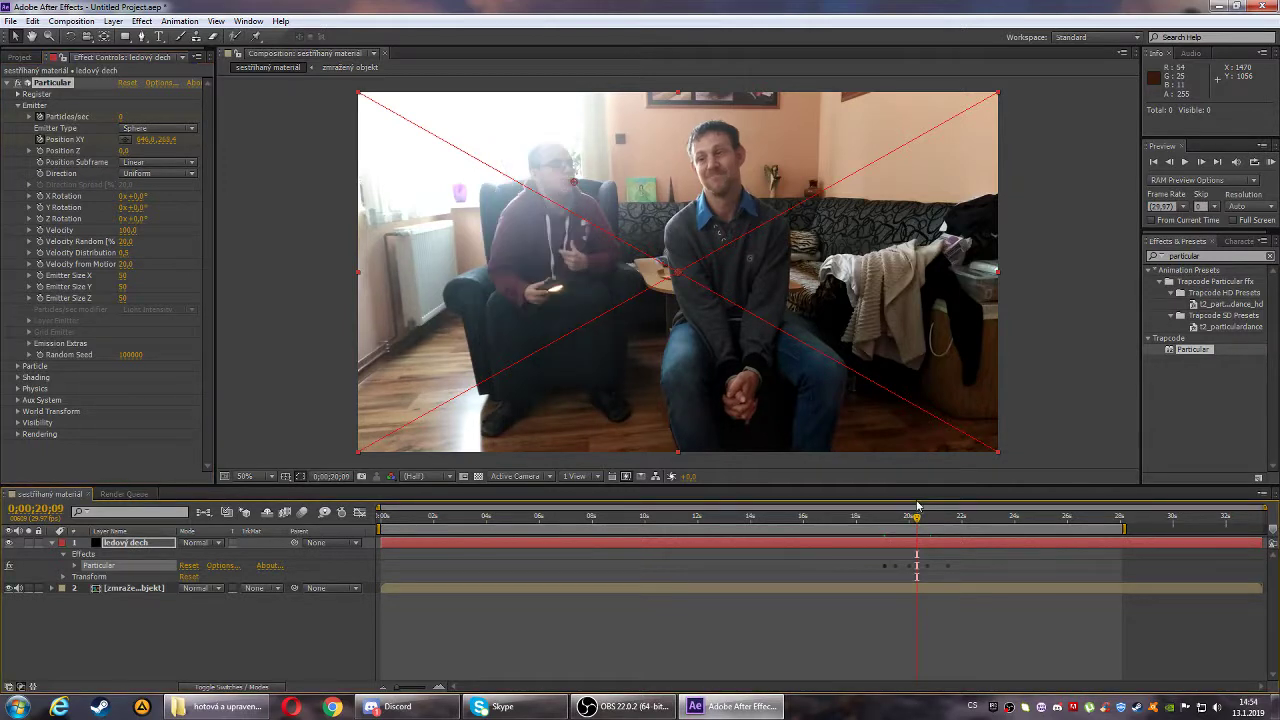
{"action": "left_click", "coordinate": [123, 117]}
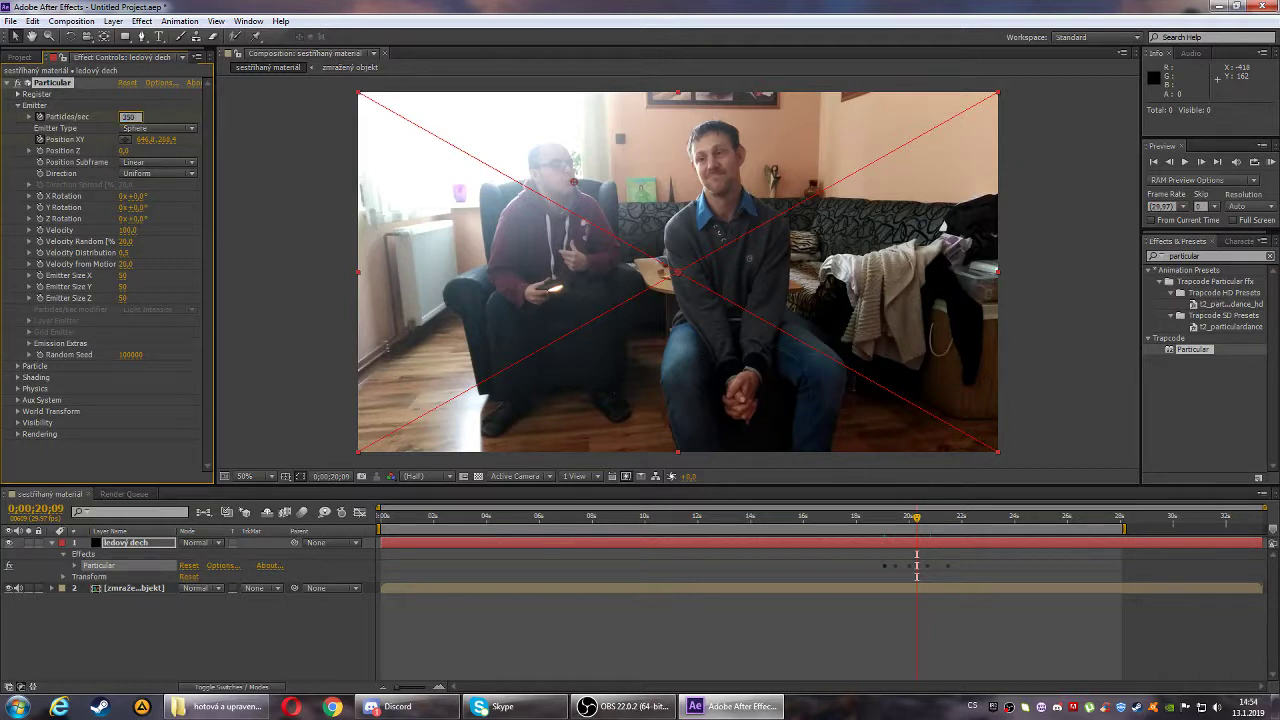
{"action": "key", "text": "Return"}
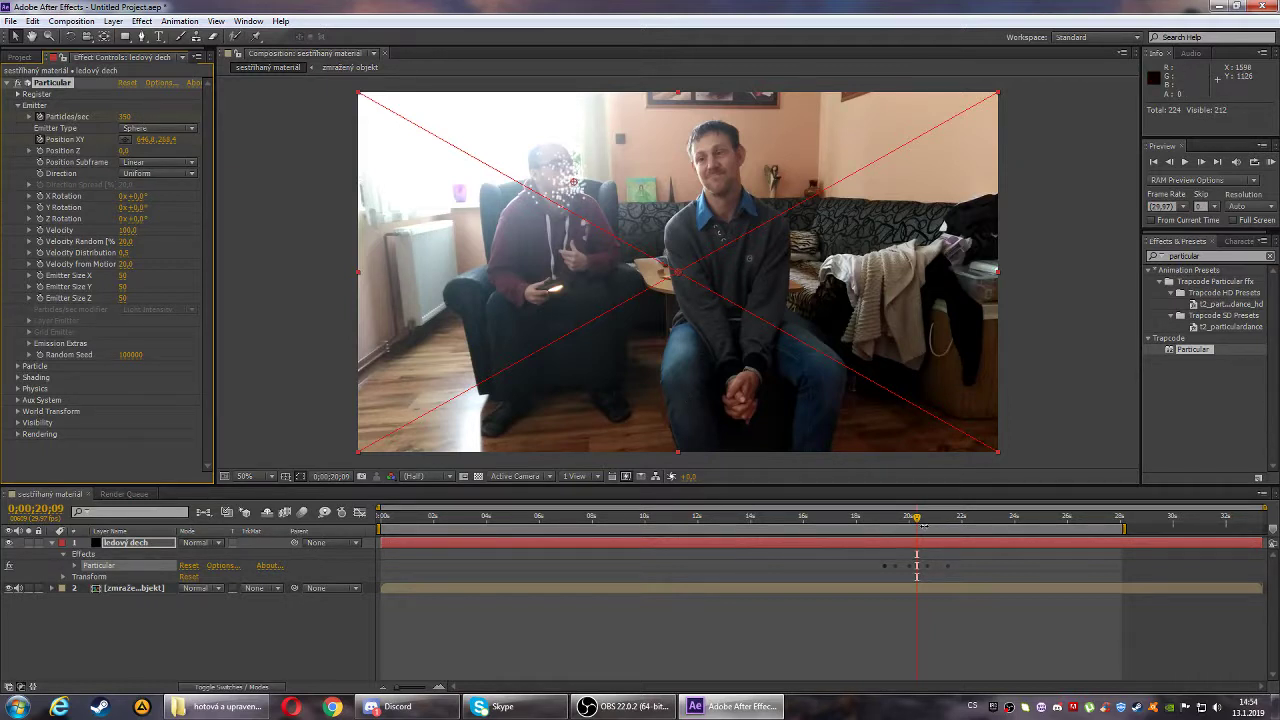
- Around 21;27, set Particles/sec back to 0 to stop the emission
{"action": "left_click_drag", "start_coordinate": [920, 522], "coordinate": [950, 519]}
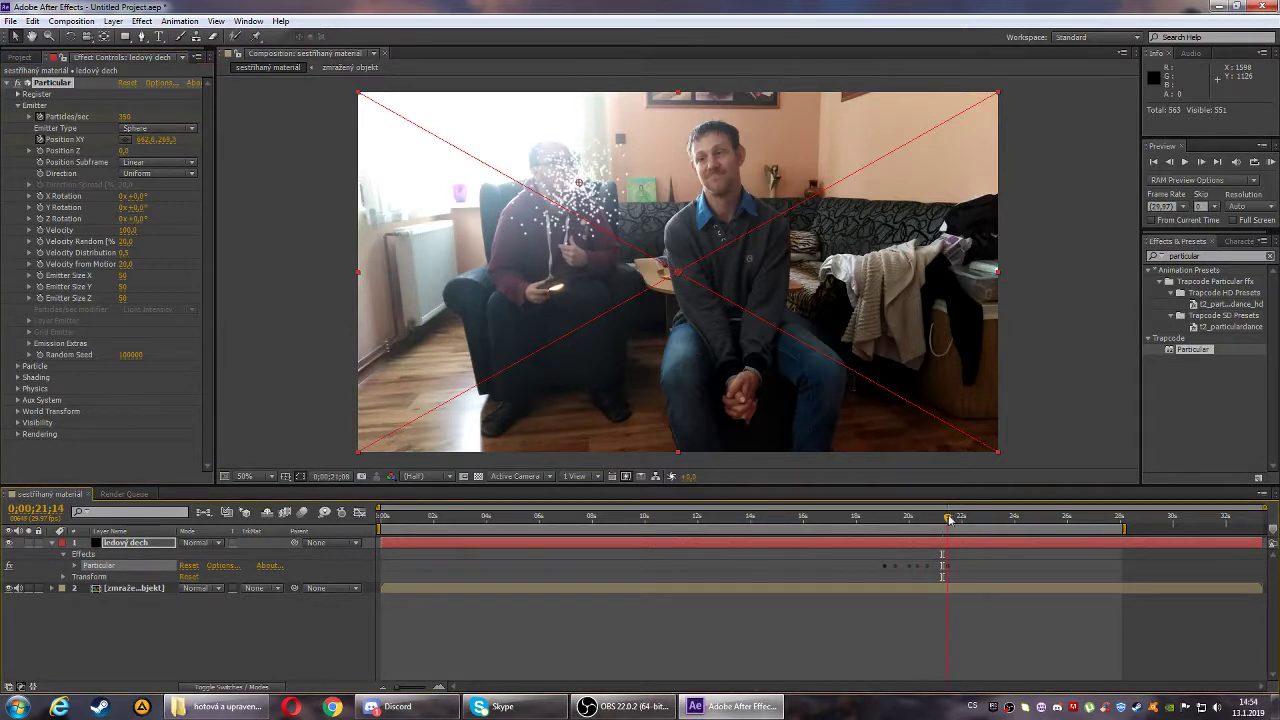
{"action": "left_click_drag", "start_coordinate": [949, 519], "coordinate": [953, 520]}
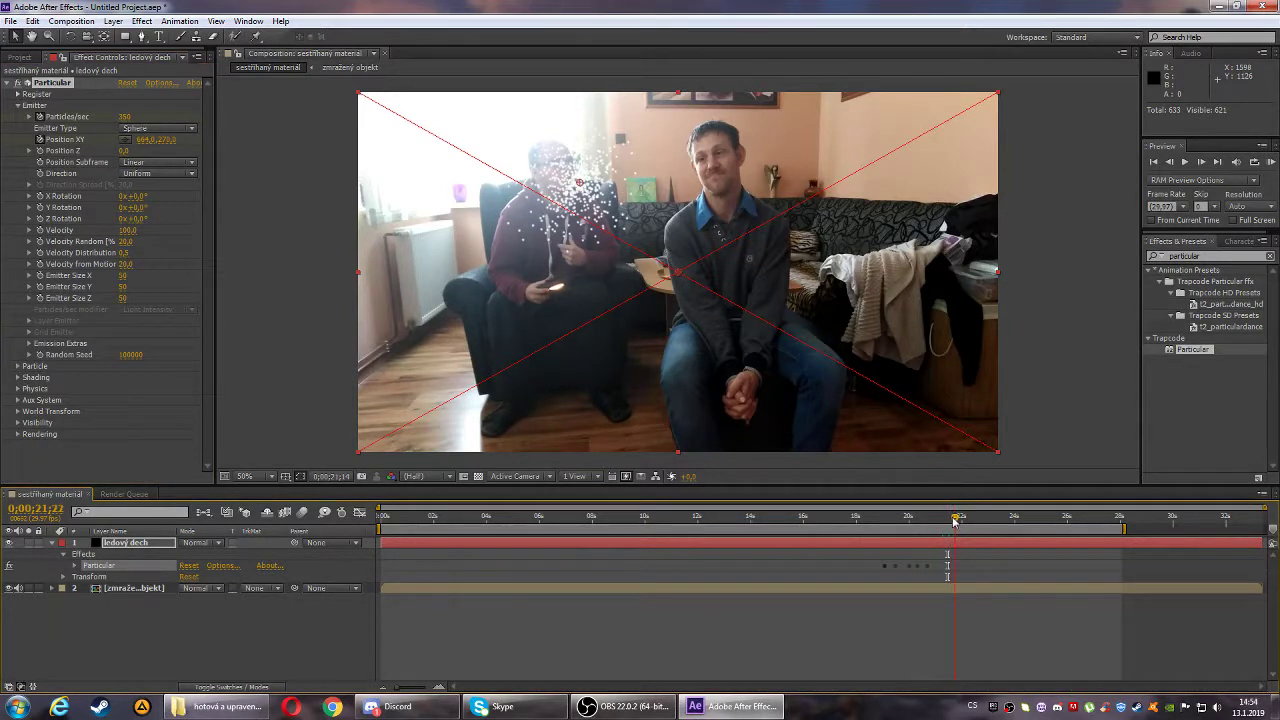
{"action": "left_click_drag", "start_coordinate": [953, 520], "coordinate": [957, 520]}
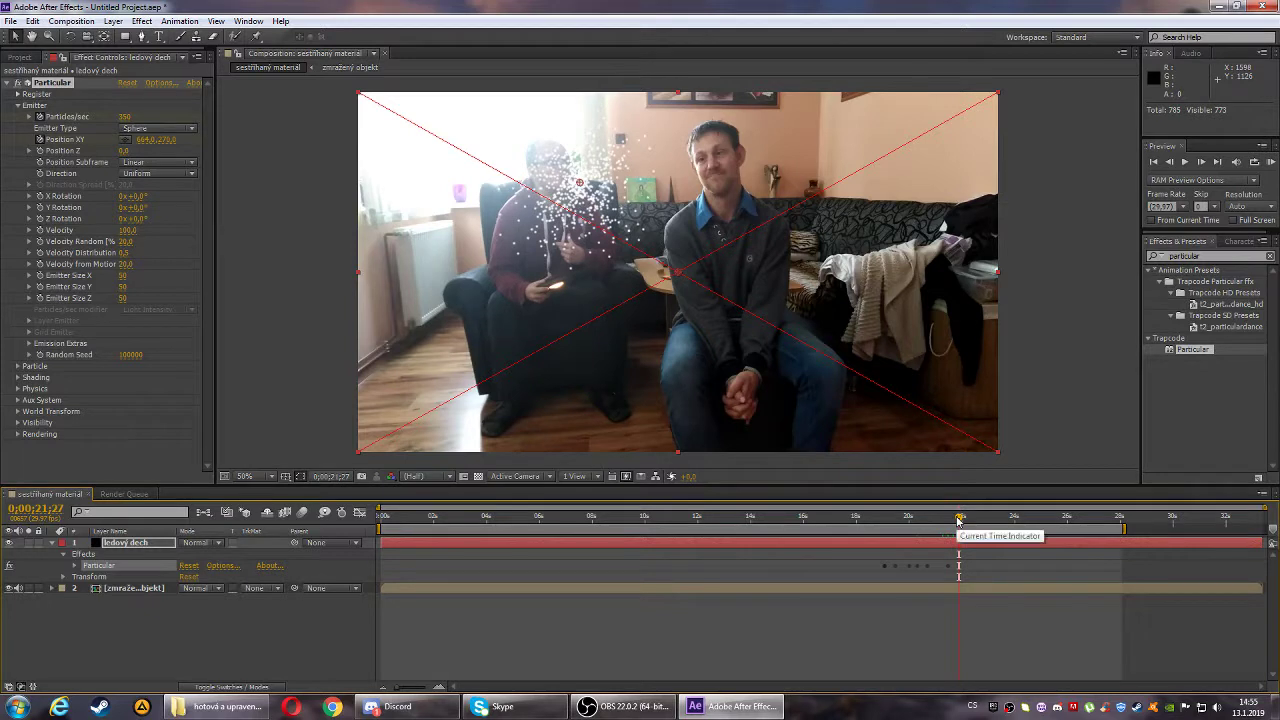
{"action": "left_click", "coordinate": [125, 117]}
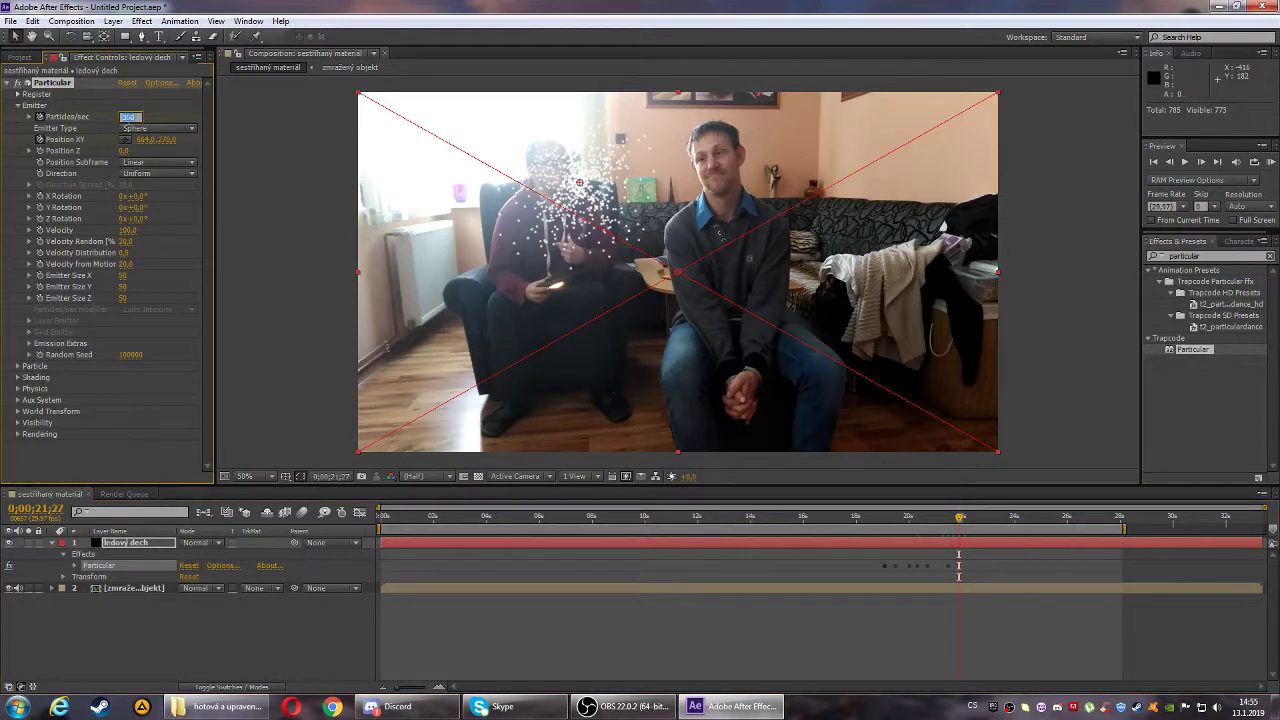
{"action": "type", "text": "0"}
{"action": "key", "text": "Return"}
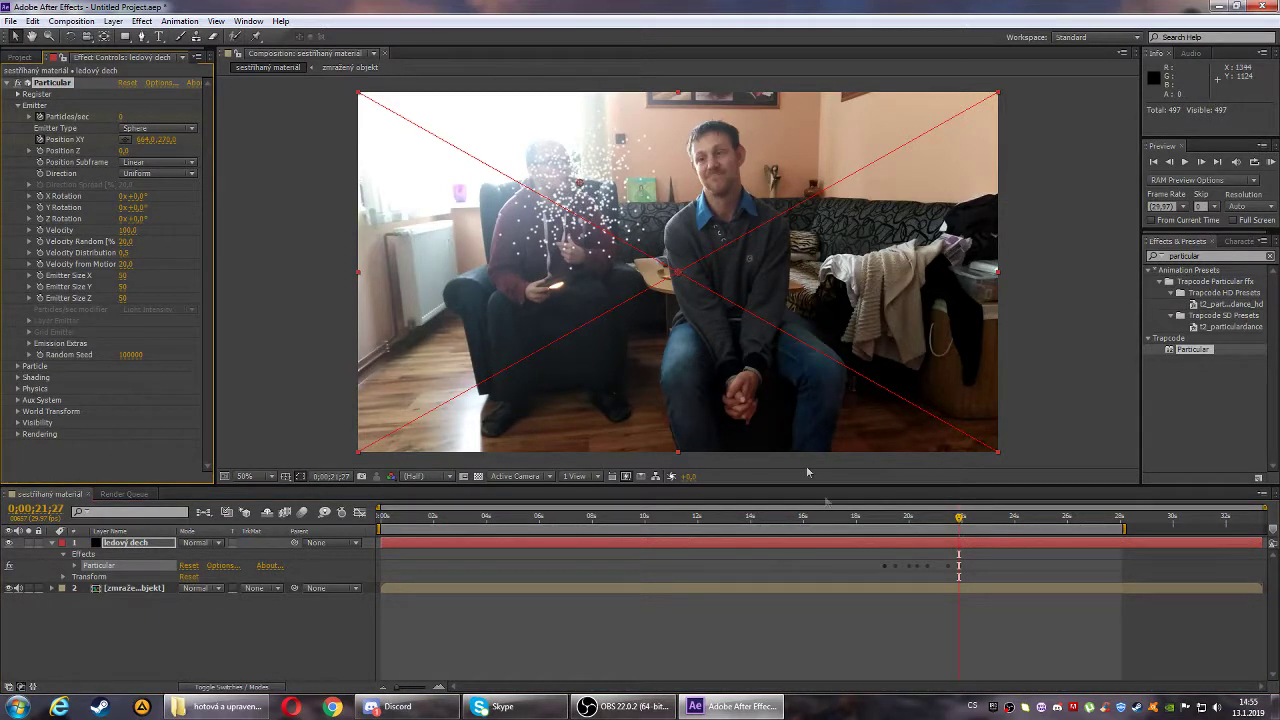
- Return to 0;00;20;14 and tilt the emitter's X Rotation to 95°
{"action": "left_click_drag", "start_coordinate": [958, 518], "coordinate": [888, 504]}
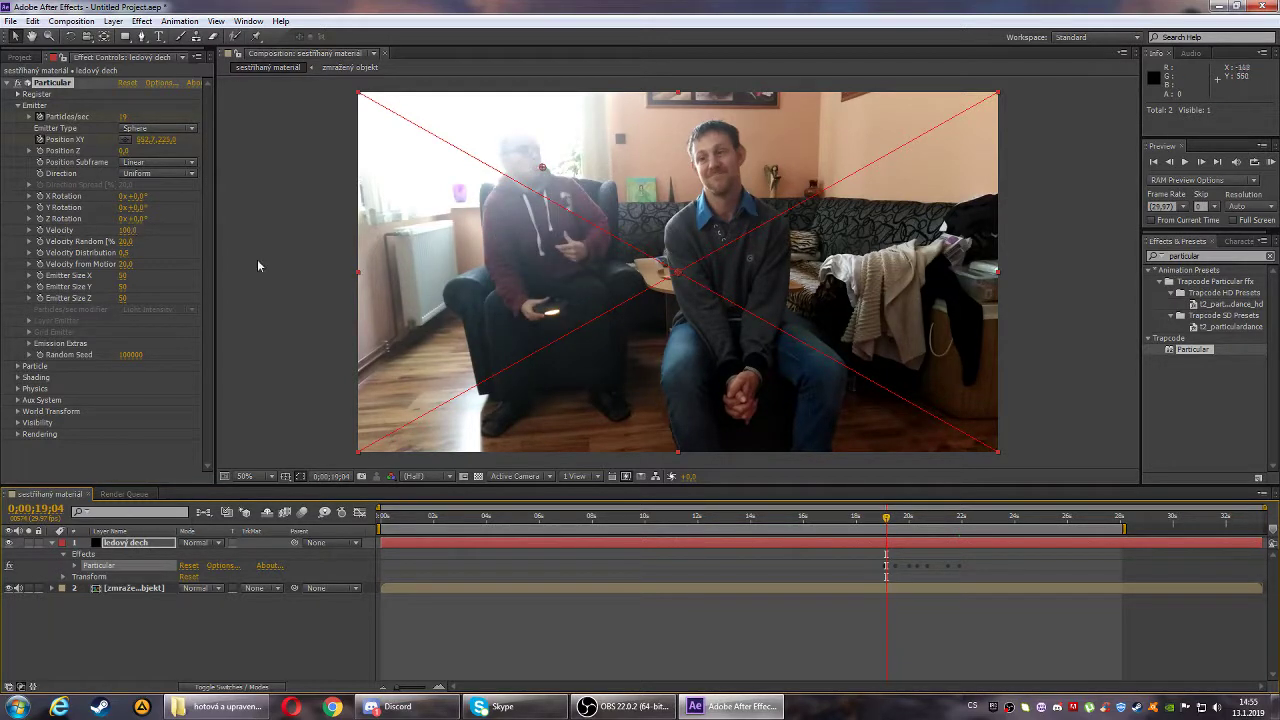
{"action": "left_click", "coordinate": [922, 520]}
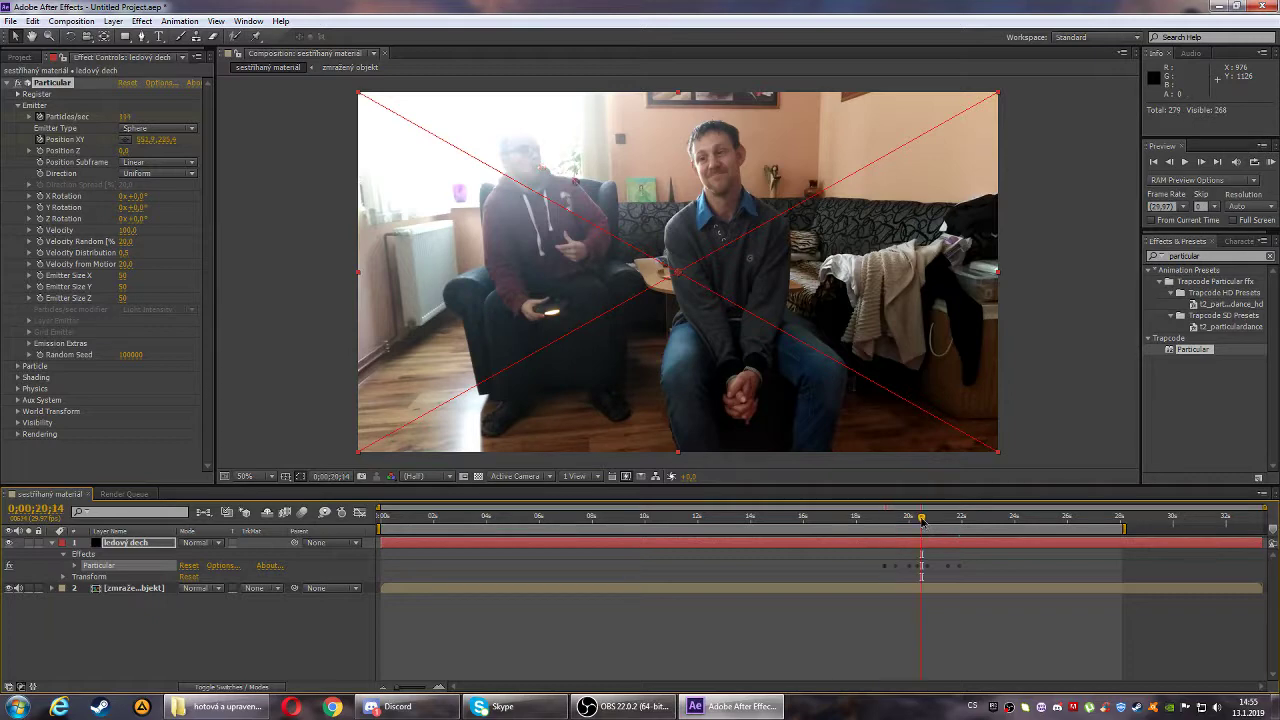
{"action": "left_click_drag", "start_coordinate": [141, 197], "coordinate": [206, 199]}
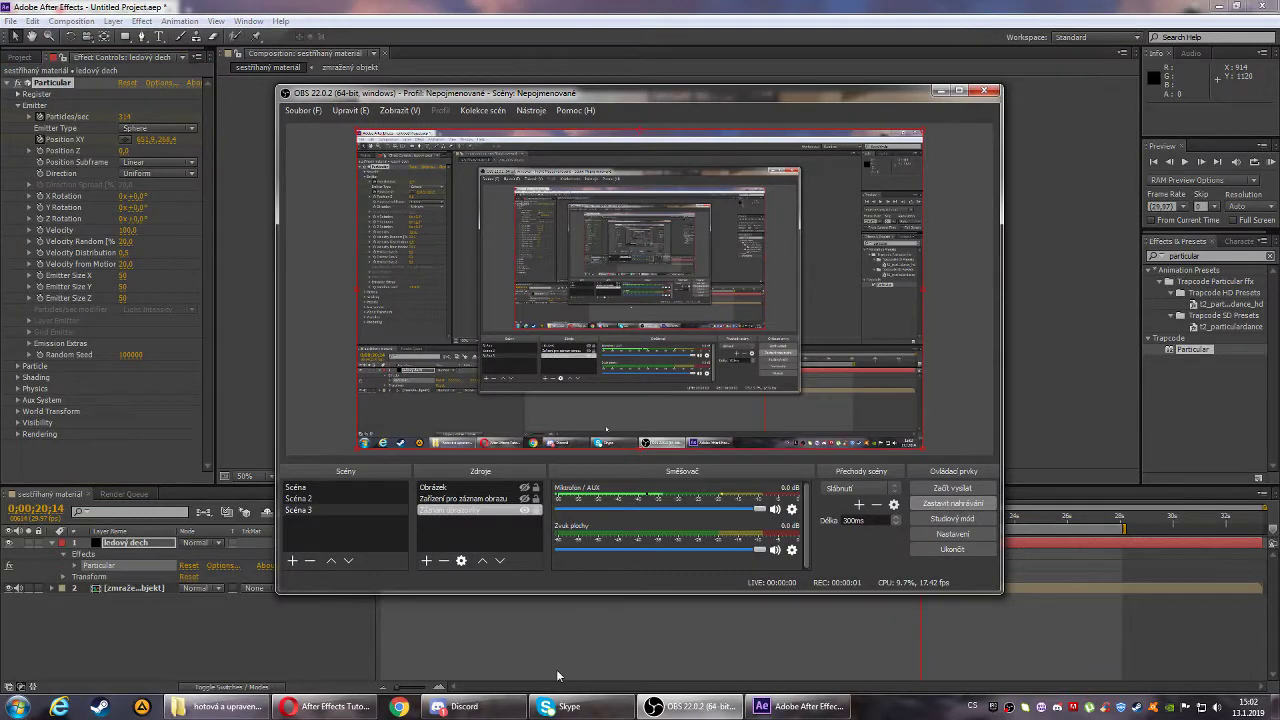
{"action": "left_click", "coordinate": [557, 672]}
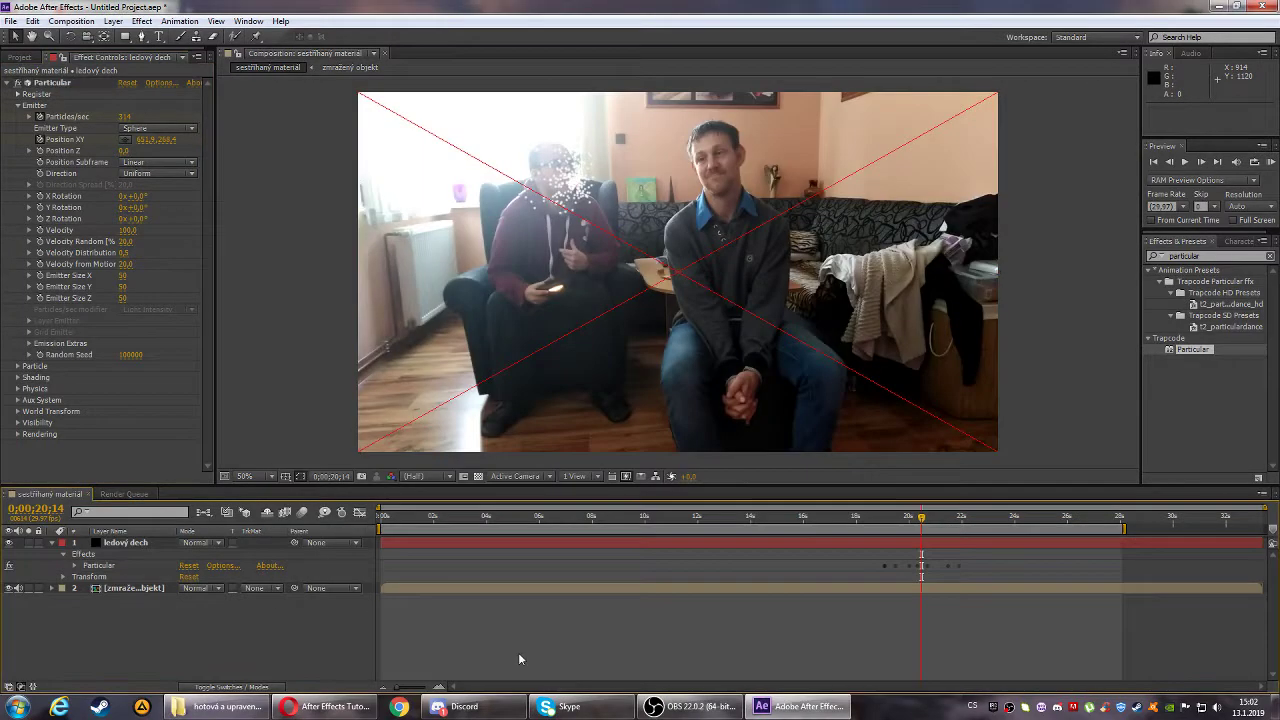
- Select the ledový dech layer and switch emission Direction to Directional
{"action": "left_click", "coordinate": [126, 543]}
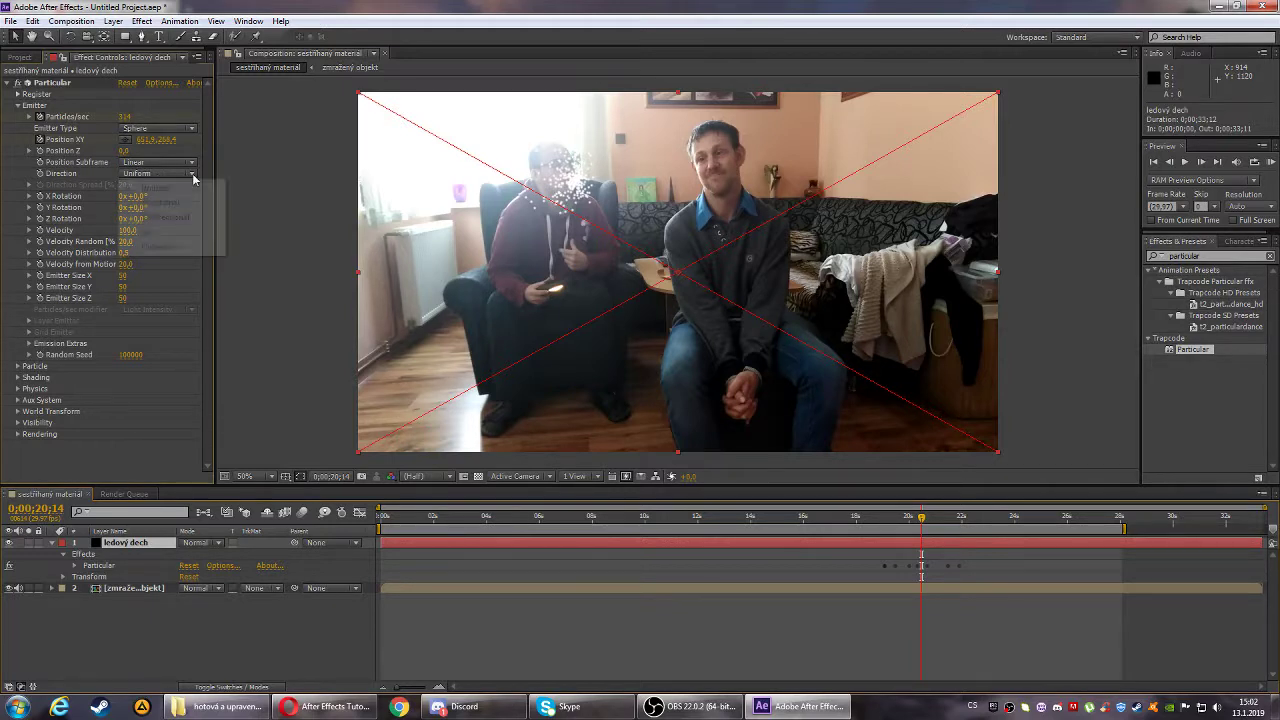
{"action": "left_click", "coordinate": [193, 176]}
{"action": "left_click", "coordinate": [170, 204]}
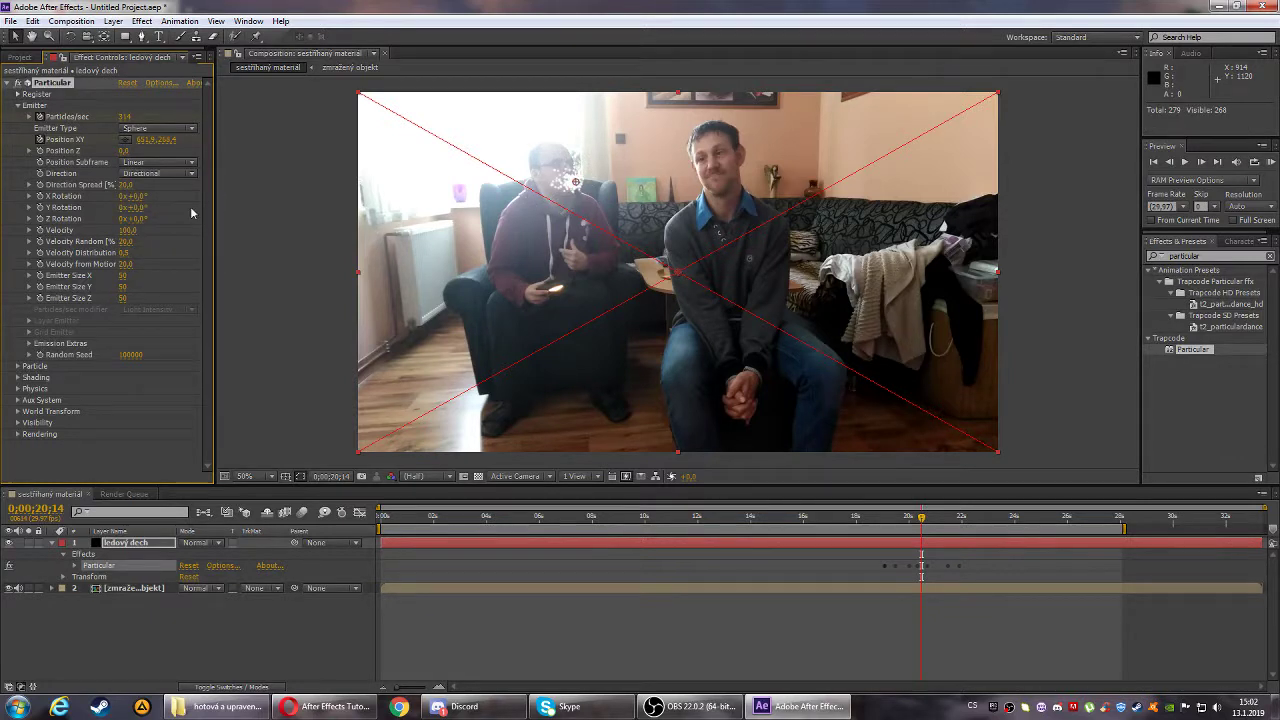
- Aim the stream with X Rotation around 57°, Y Rotation about 105°, and lower Velocity
{"action": "mouse_move", "coordinate": [137, 196]}
{"action": "left_mouse_down"}
{"action": "mouse_move", "coordinate": [176, 192]}
{"action": "mouse_move", "coordinate": [169, 207]}
{"action": "left_mouse_up"}
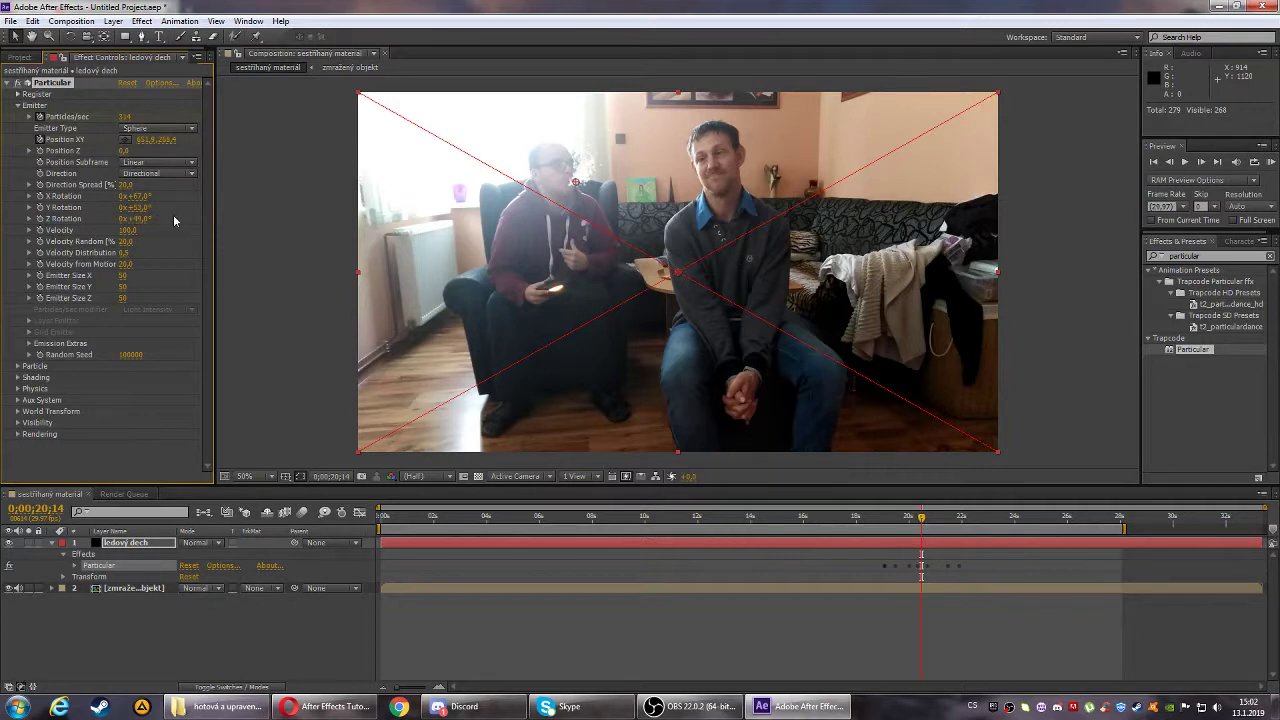
{"action": "left_click_drag", "start_coordinate": [140, 207], "coordinate": [157, 207]}
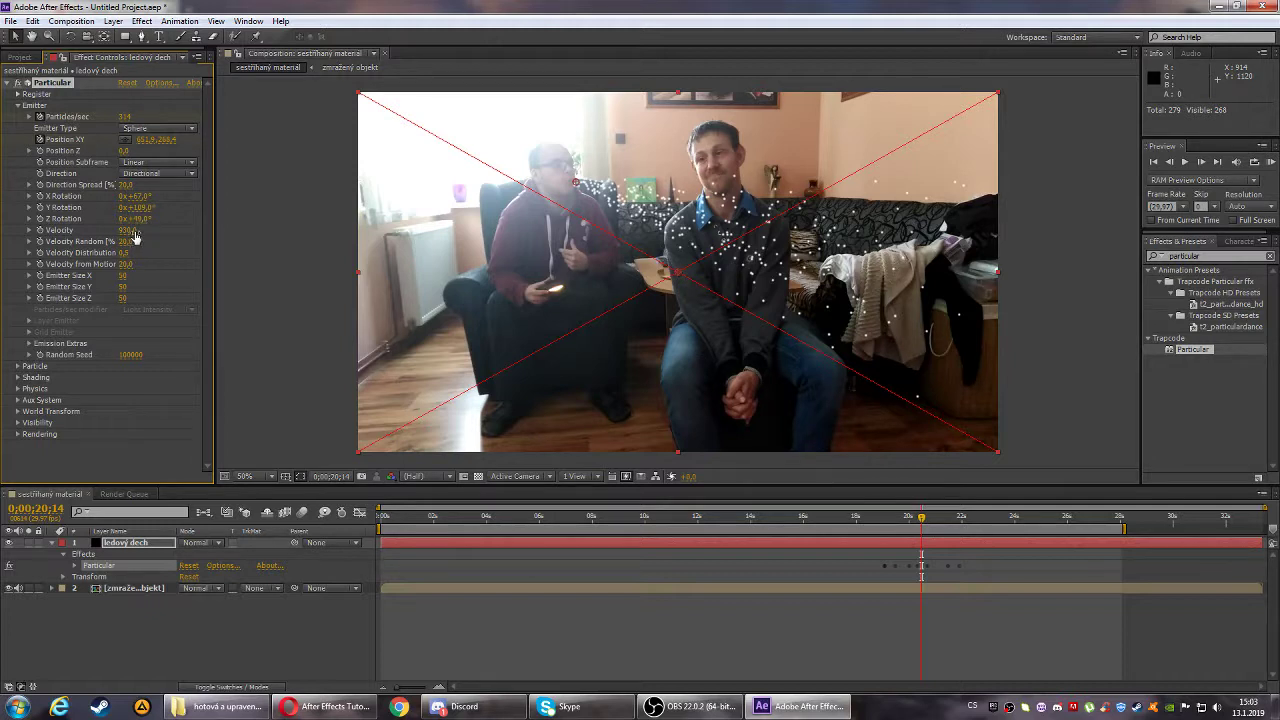
{"action": "left_click_drag", "start_coordinate": [123, 233], "coordinate": [116, 241]}
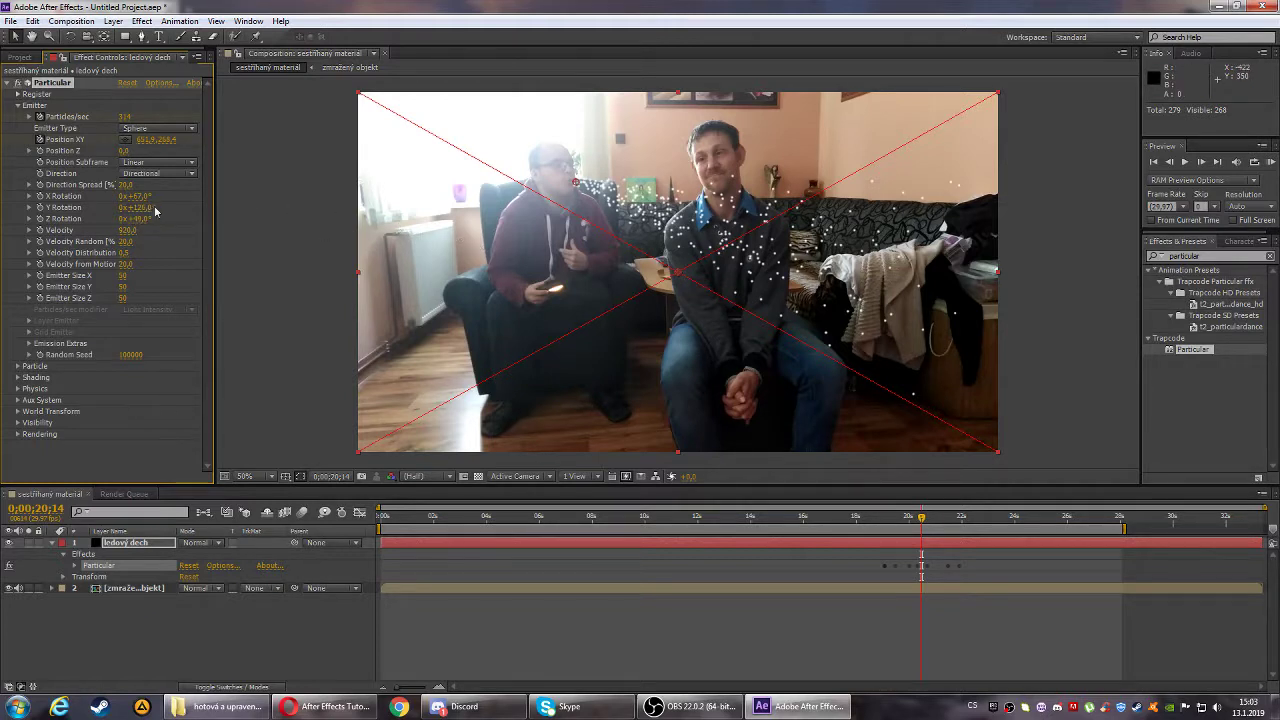
{"action": "left_click_drag", "start_coordinate": [133, 207], "coordinate": [148, 207]}
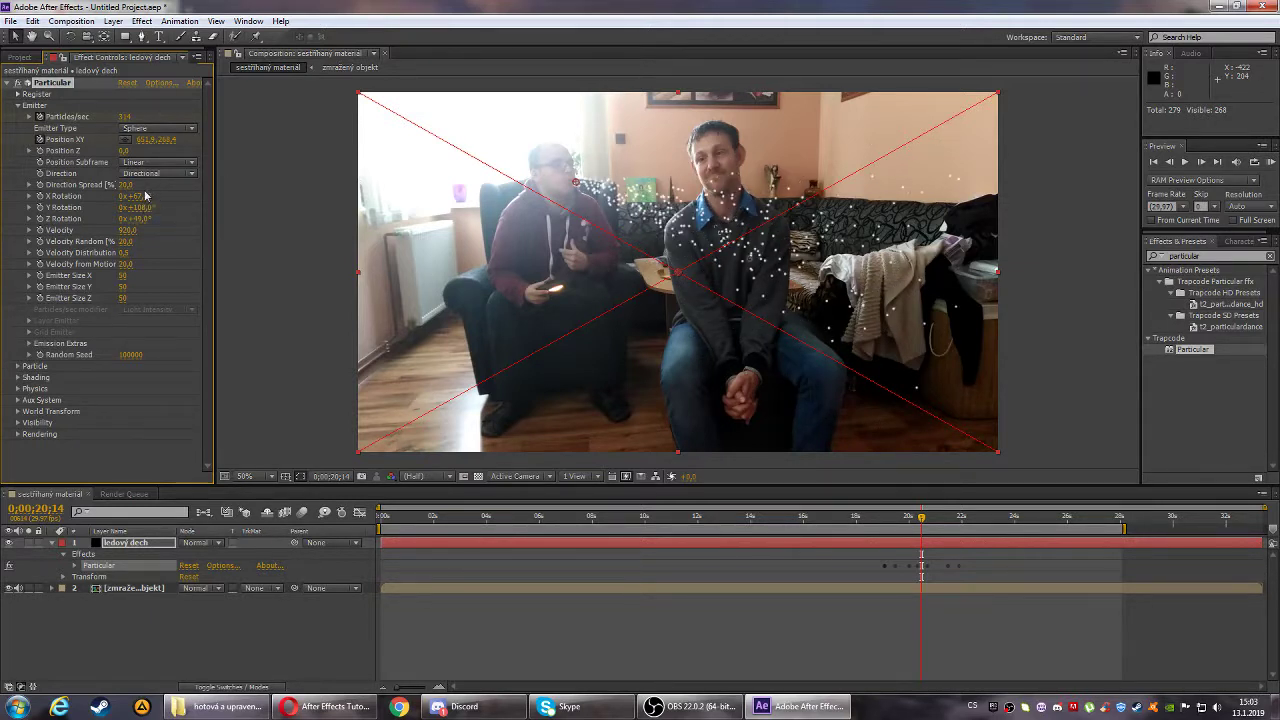
{"action": "mouse_move", "coordinate": [146, 196]}
{"action": "left_mouse_down"}
{"action": "mouse_move", "coordinate": [94, 194]}
{"action": "mouse_move", "coordinate": [152, 213]}
{"action": "left_mouse_up"}
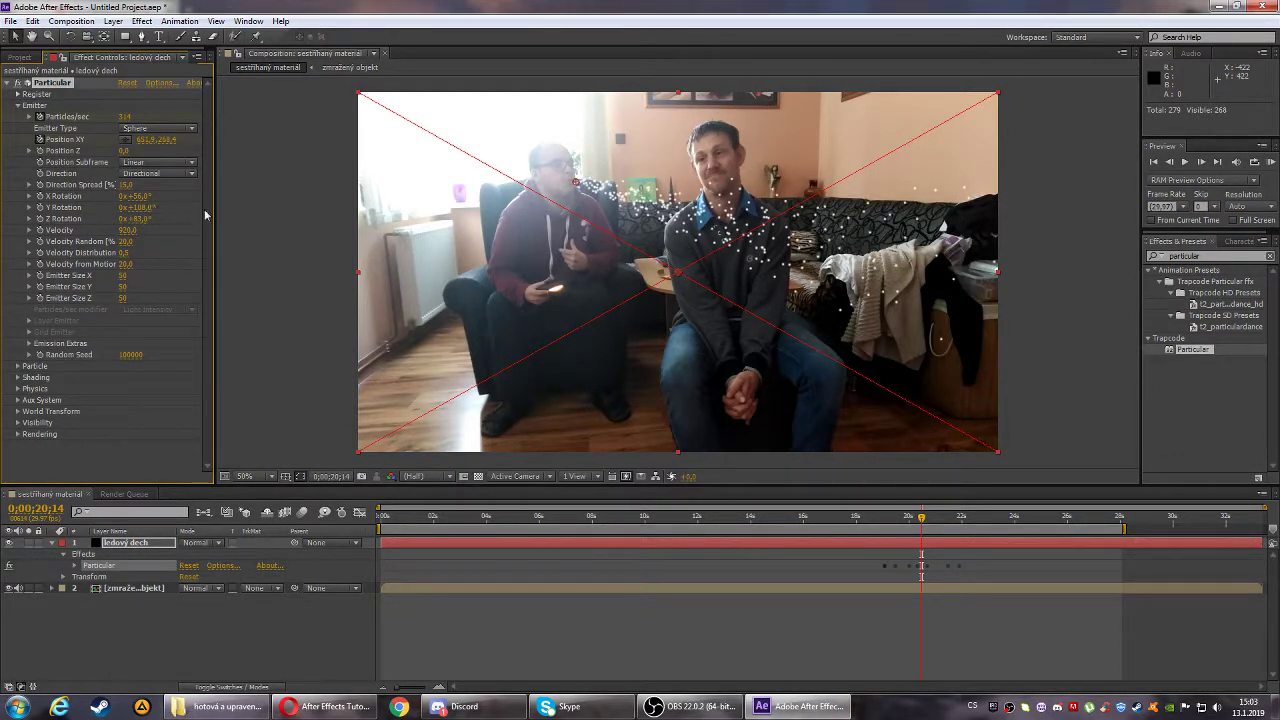
- Try 10x Linear and 10x Smooth Position Subframe, then set it back to Linear
{"action": "mouse_move", "coordinate": [312, 700]}
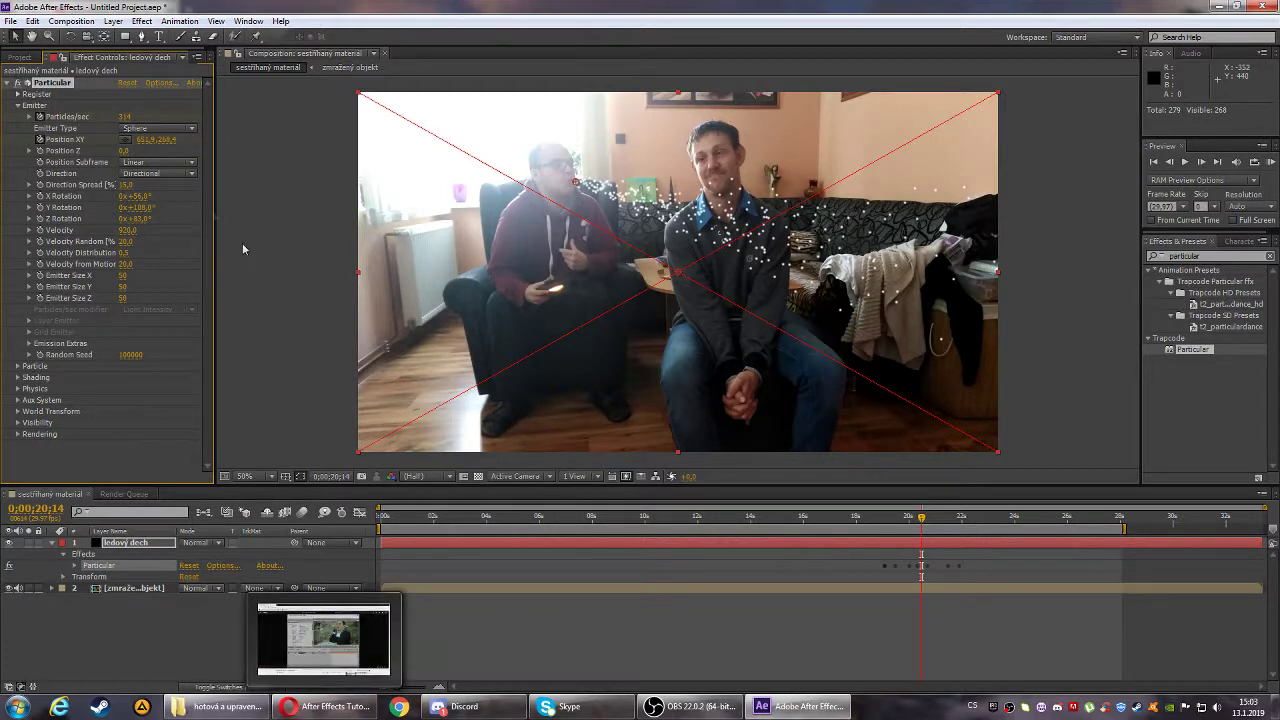
{"action": "left_click", "coordinate": [184, 163]}
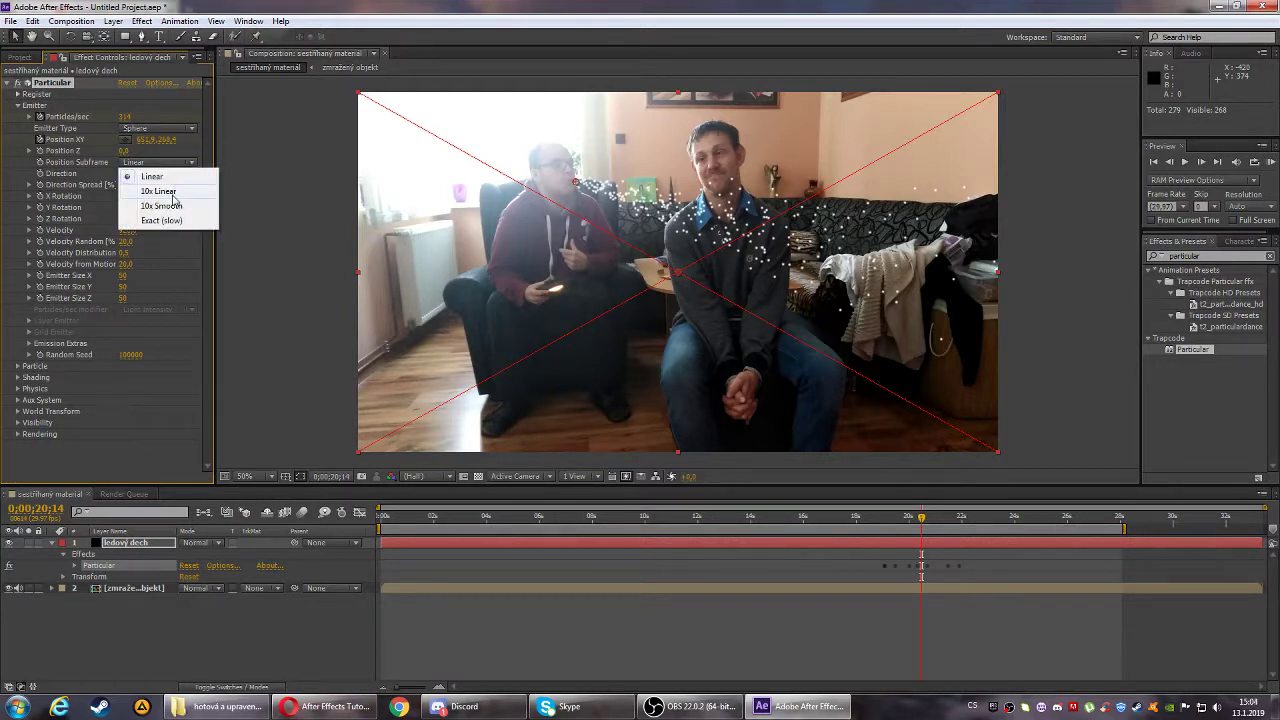
{"action": "left_click", "coordinate": [173, 195]}
{"action": "left_click", "coordinate": [183, 163]}
{"action": "left_click", "coordinate": [176, 207]}
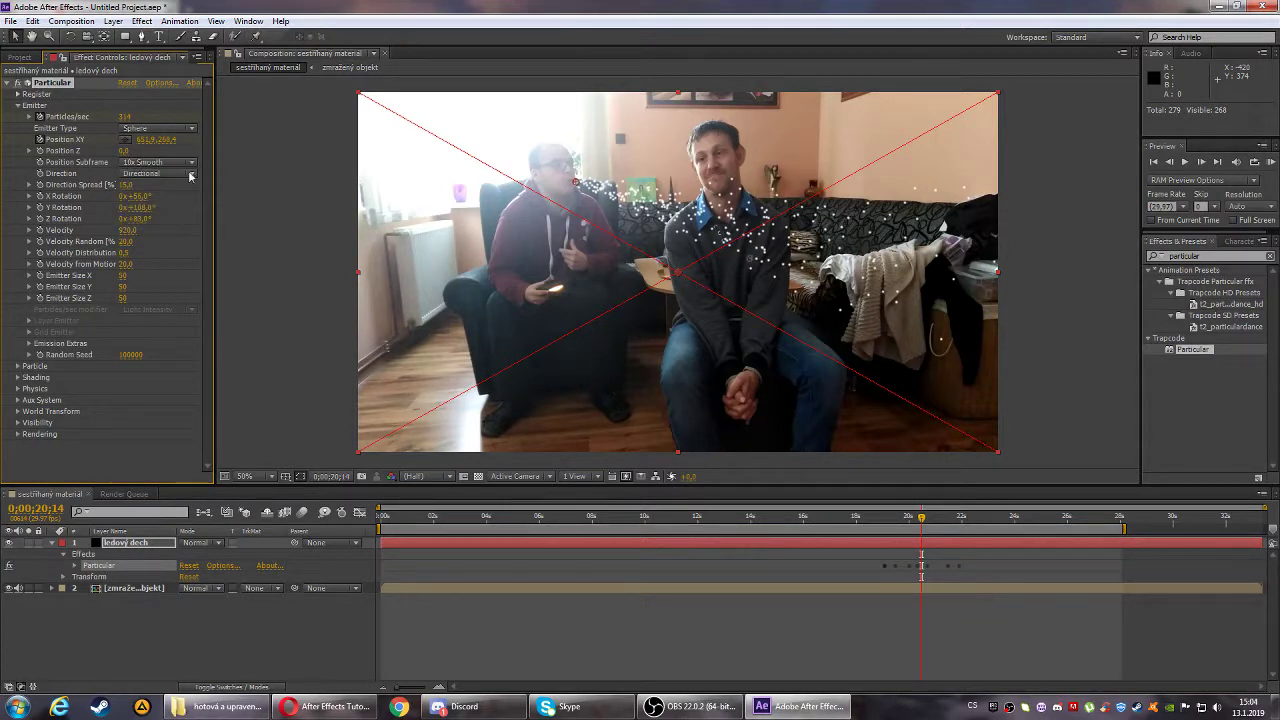
{"action": "left_click", "coordinate": [192, 163]}
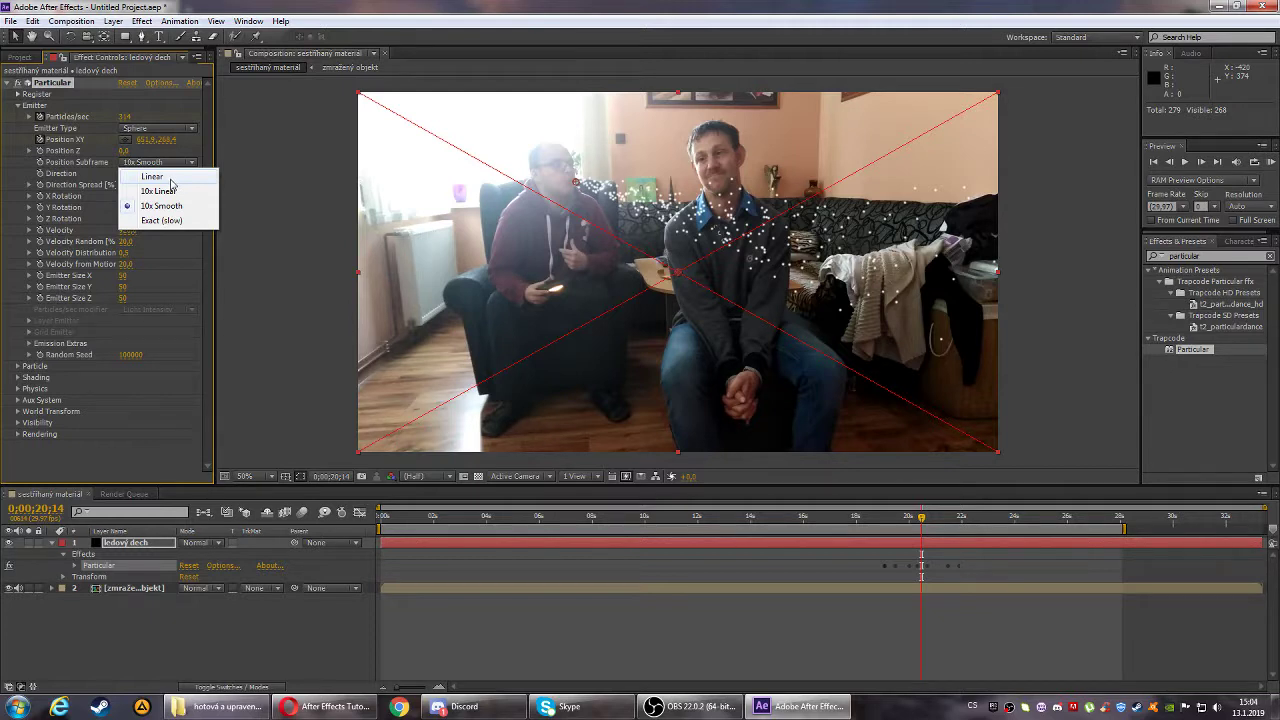
{"action": "left_click", "coordinate": [171, 179]}
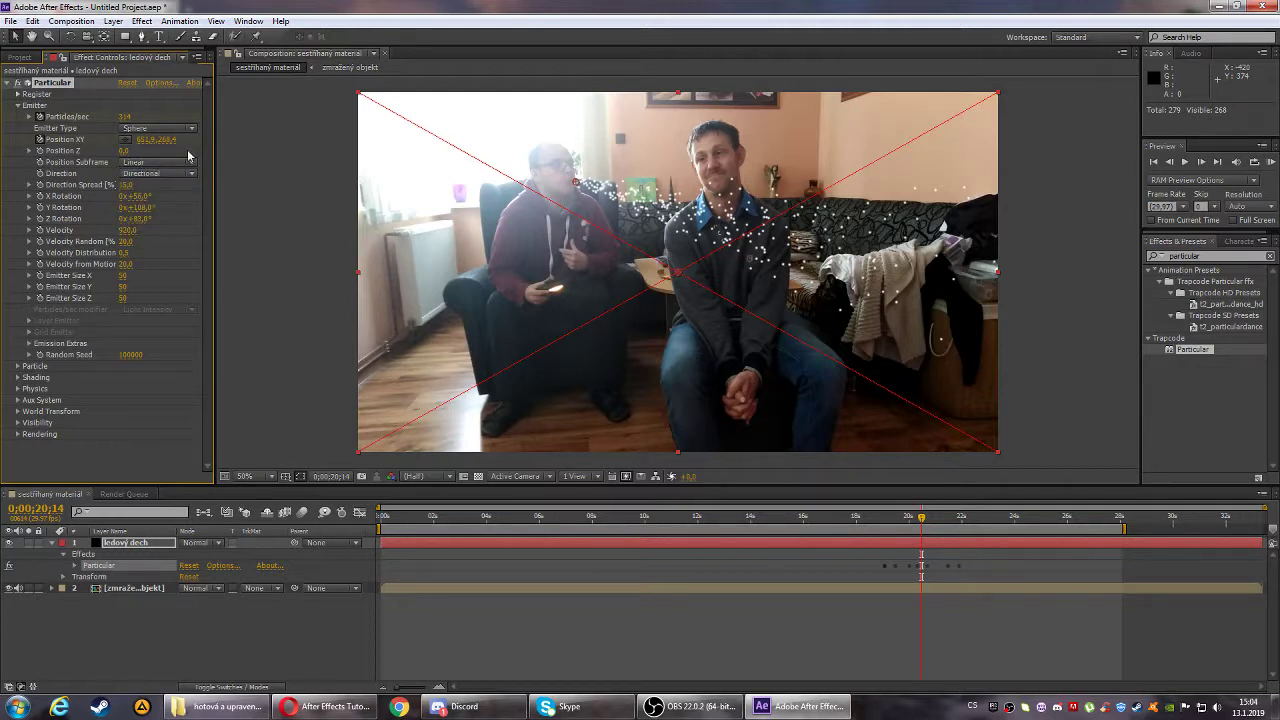
- Scrub around 19–22 seconds and play a preview of the breath puff
{"action": "mouse_move", "coordinate": [921, 518]}
{"action": "left_mouse_down"}
{"action": "mouse_move", "coordinate": [994, 518]}
{"action": "mouse_move", "coordinate": [961, 533]}
{"action": "left_mouse_up"}
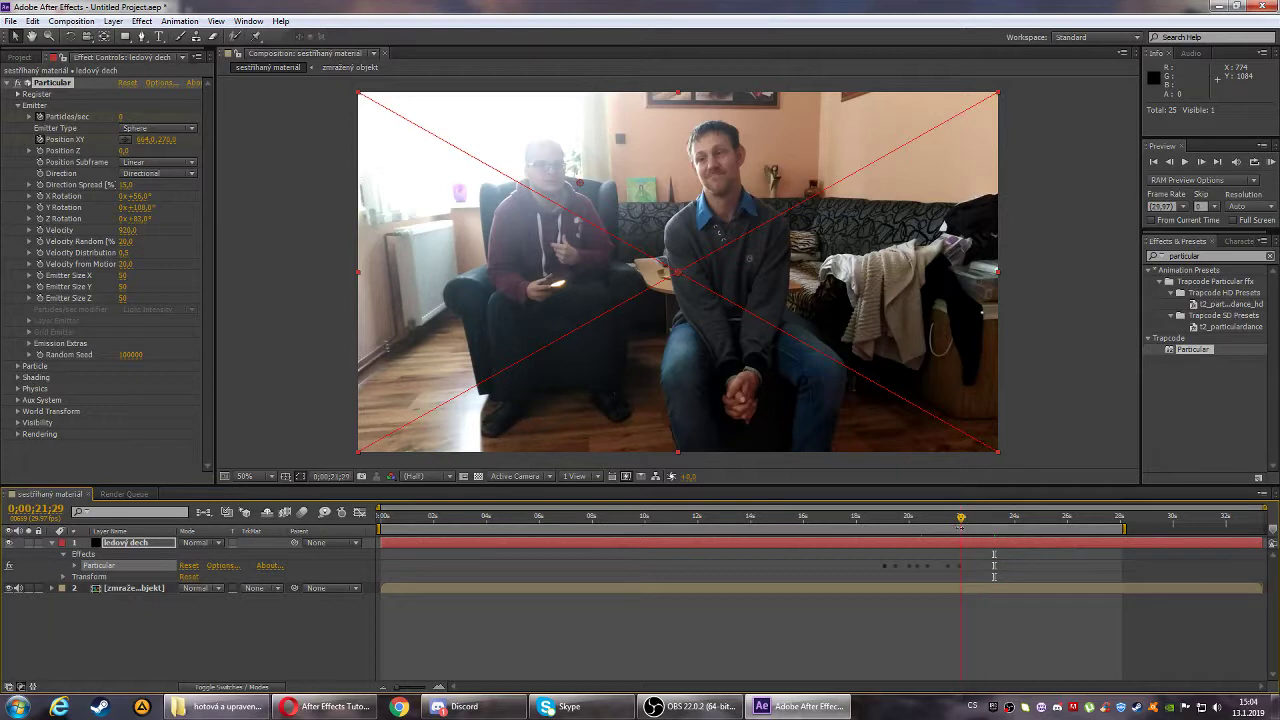
{"action": "left_click_drag", "start_coordinate": [965, 524], "coordinate": [887, 517]}
{"action": "key", "text": "space"}
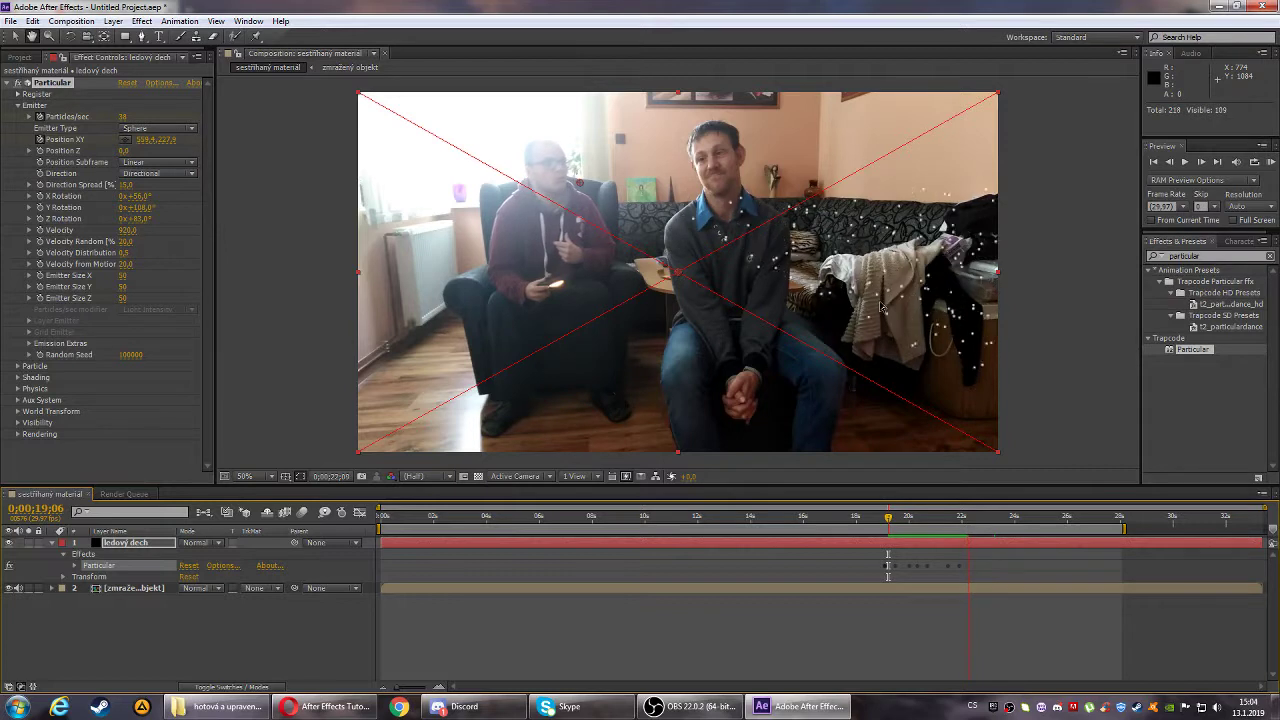
{"action": "left_click", "coordinate": [868, 517]}
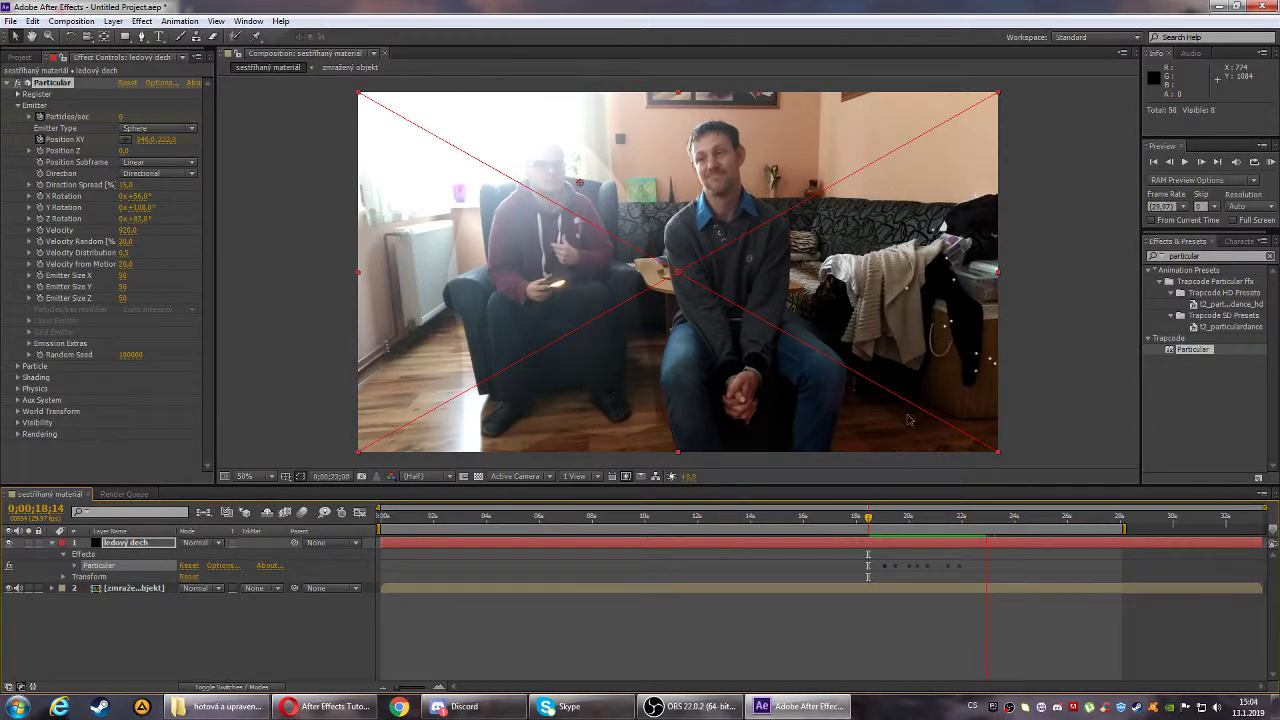
{"action": "left_click", "coordinate": [889, 527]}
- Go to 0;00;20;14, twirl open Particle, and open the Particle Type list
{"action": "left_click", "coordinate": [889, 521]}
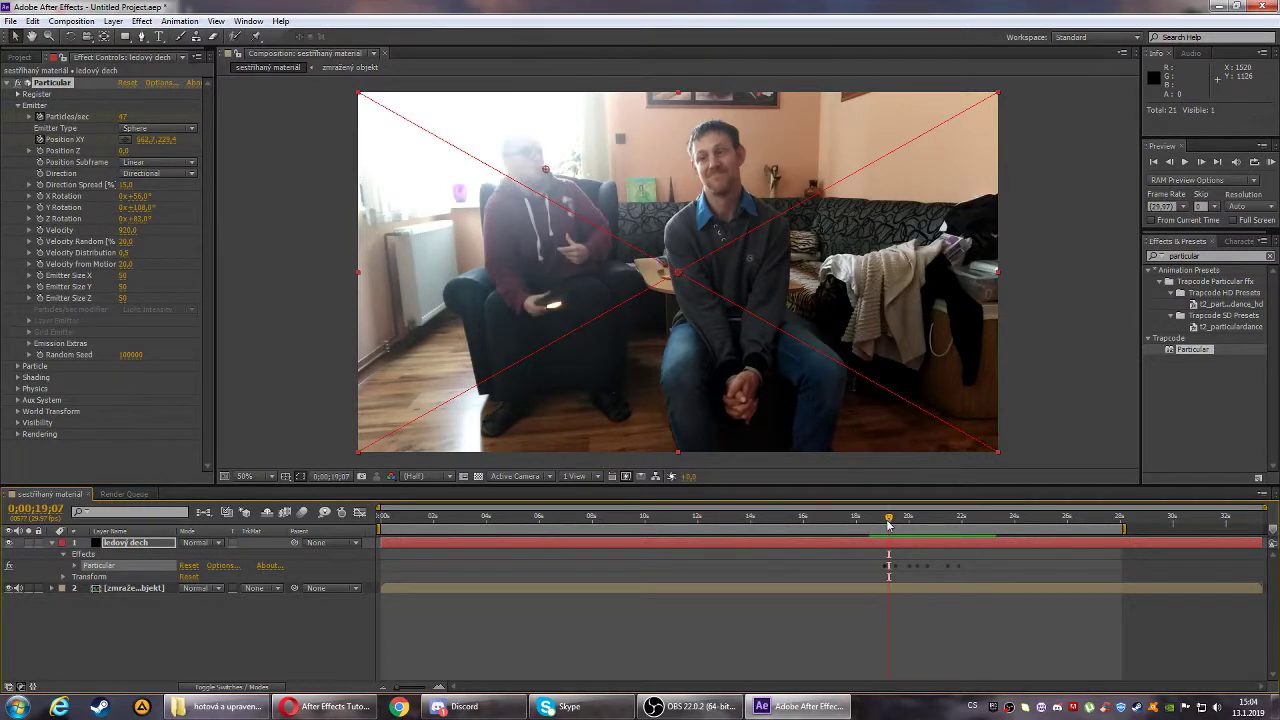
{"action": "left_click_drag", "start_coordinate": [889, 521], "coordinate": [921, 521]}
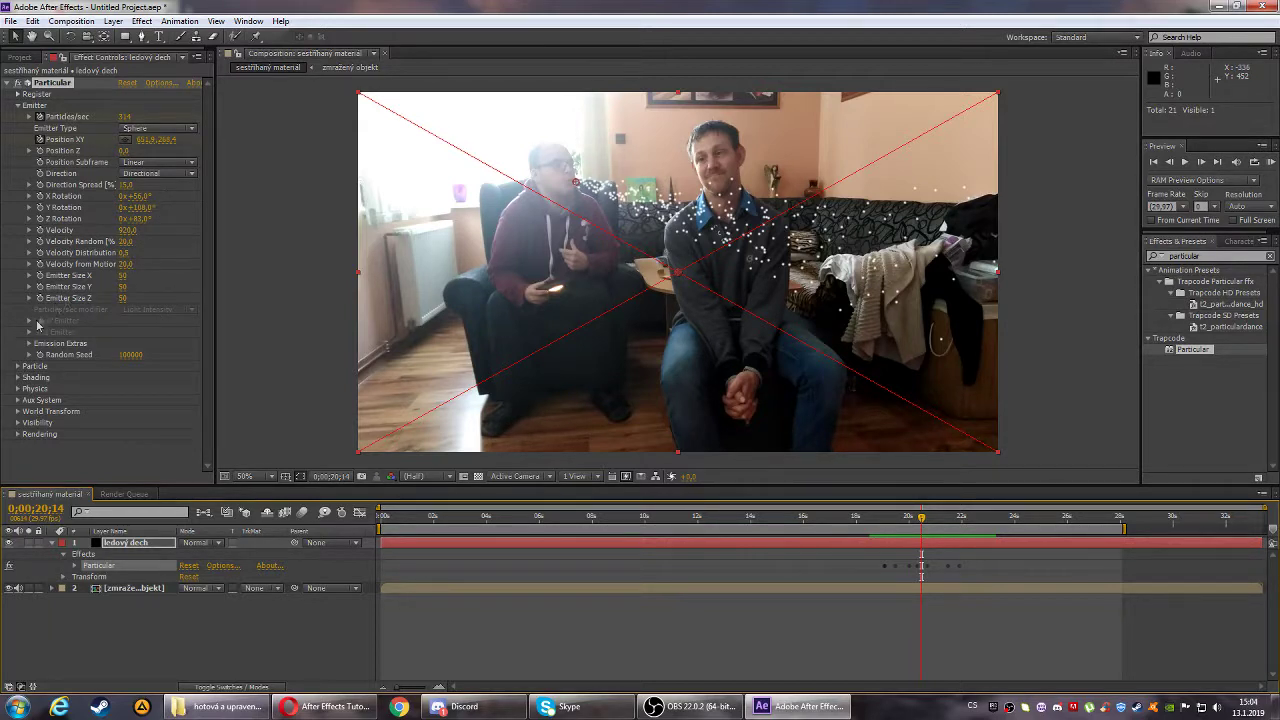
{"action": "left_click", "coordinate": [17, 366]}
{"action": "scroll", "coordinate": [20, 370], "scroll_direction": "down", "scroll_amount": 3}
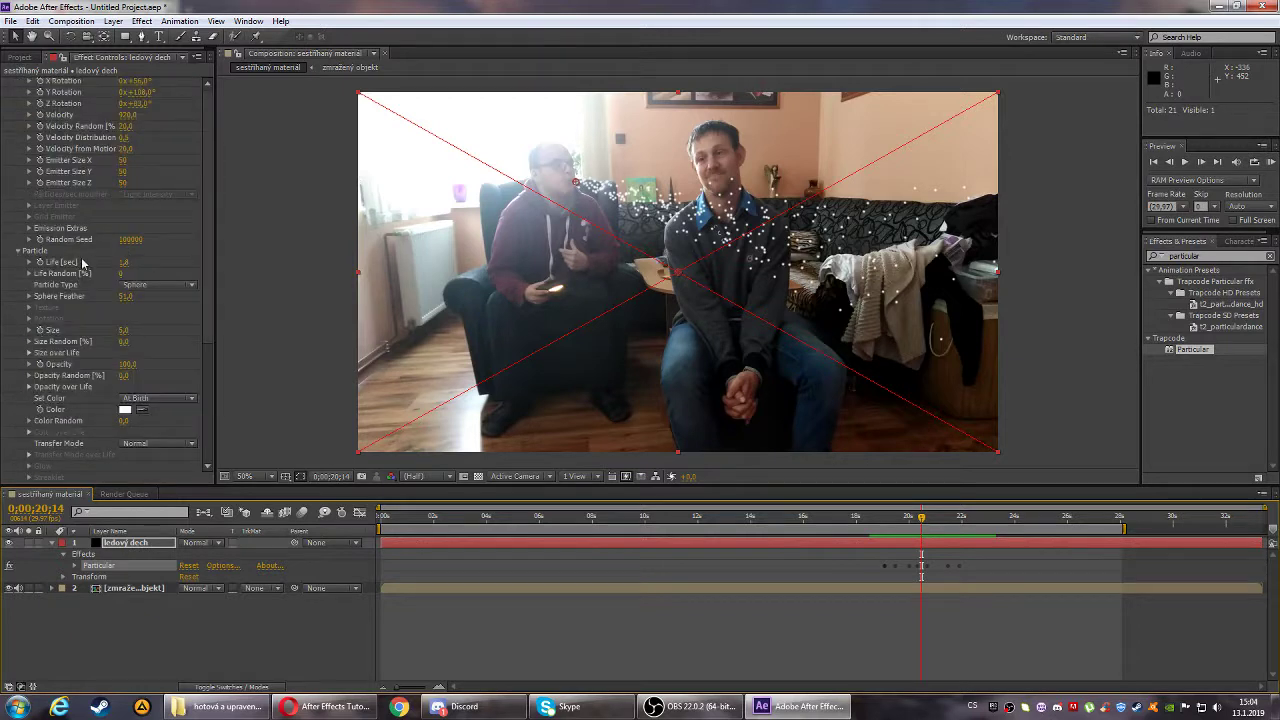
{"action": "left_click", "coordinate": [190, 289]}
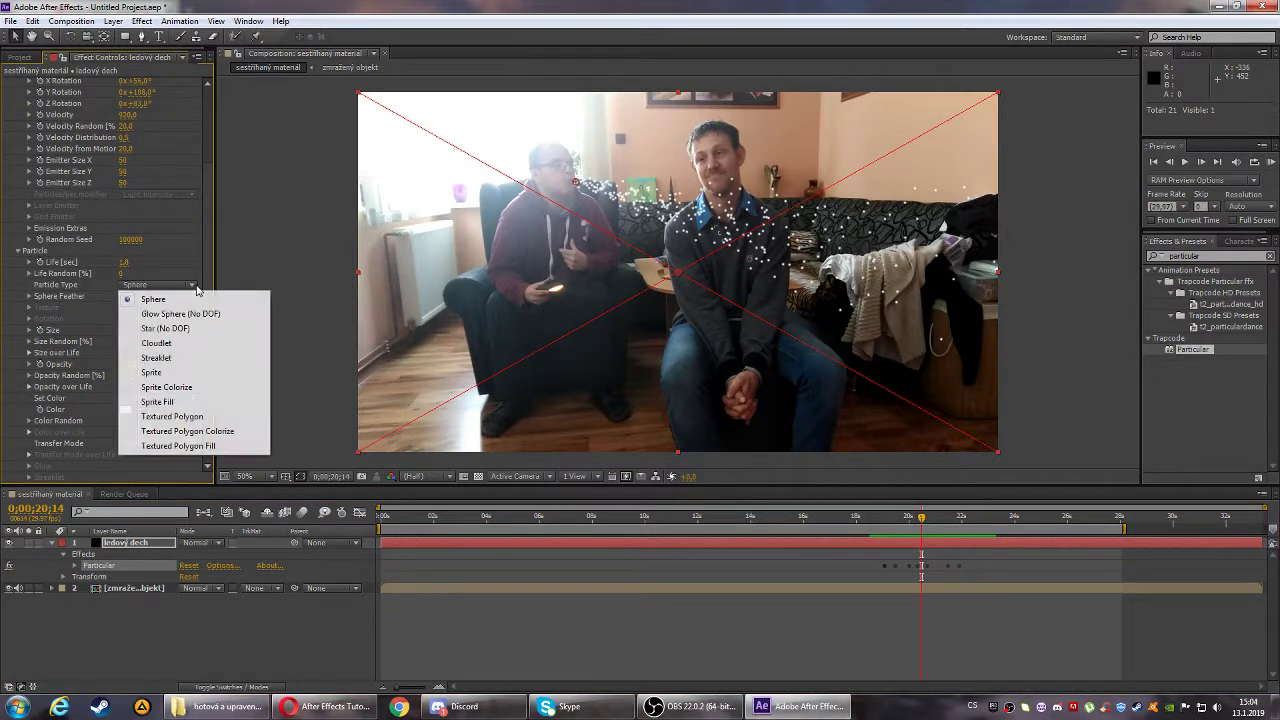
- Try Streaklet, set Emitter Size X to 104 and Velocity Distribution 1,0, then return to Sphere
{"action": "left_click", "coordinate": [188, 360]}
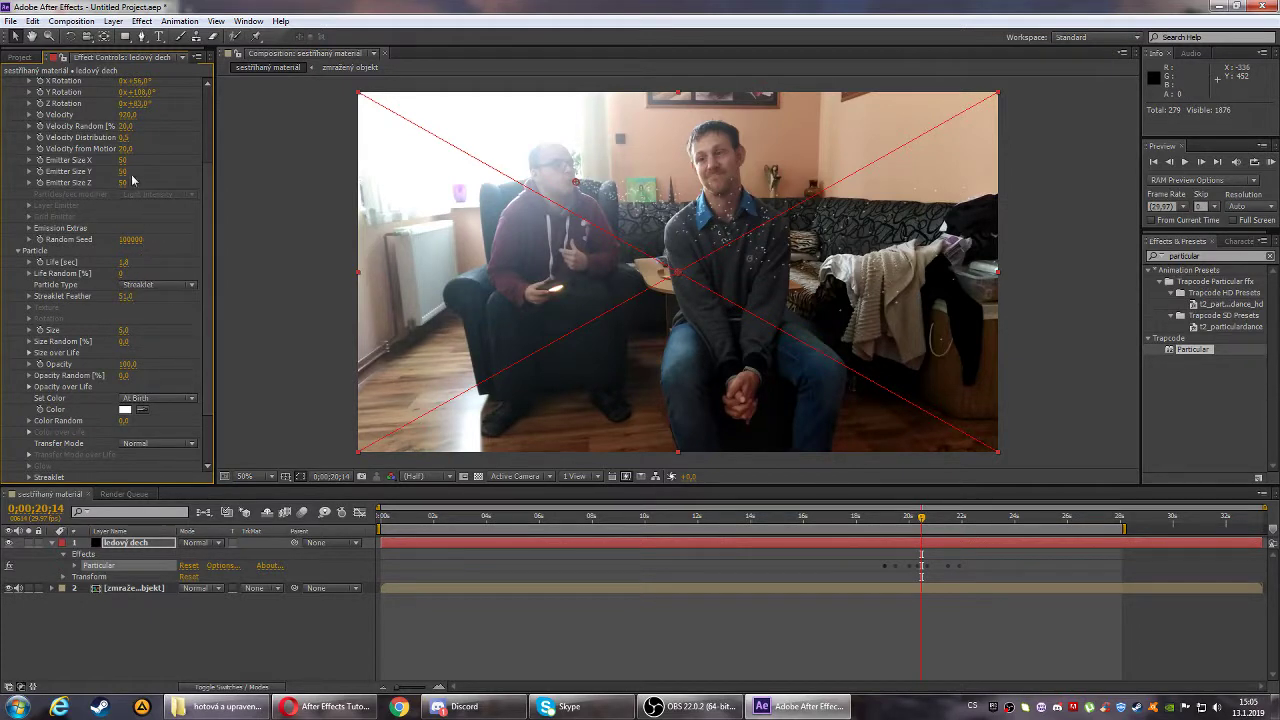
{"action": "mouse_move", "coordinate": [127, 164]}
{"action": "left_mouse_down"}
{"action": "mouse_move", "coordinate": [159, 155]}
{"action": "mouse_move", "coordinate": [128, 148]}
{"action": "left_mouse_up"}
{"action": "left_click_drag", "start_coordinate": [139, 135], "coordinate": [156, 143]}
{"action": "left_click", "coordinate": [185, 290]}
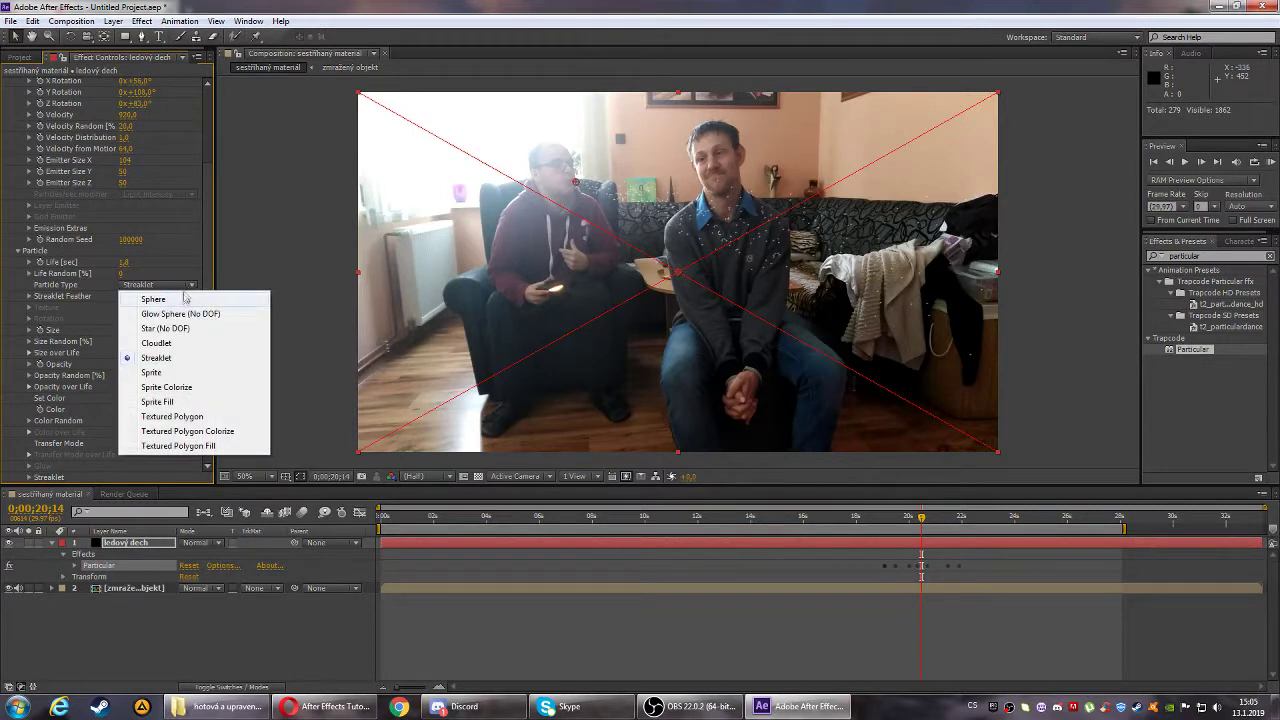
{"action": "left_click", "coordinate": [185, 299]}
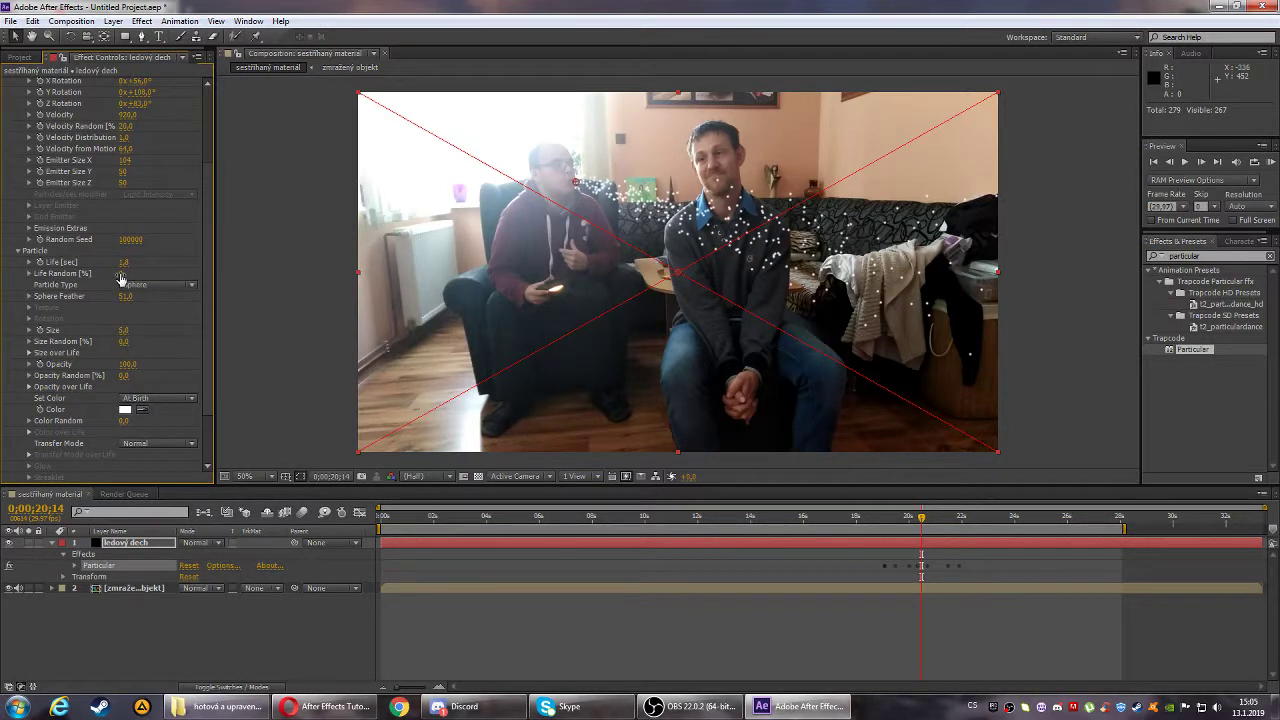
- Lower Life Random to 69 and enlarge particle Size to 80
{"action": "left_click_drag", "start_coordinate": [122, 278], "coordinate": [167, 265]}
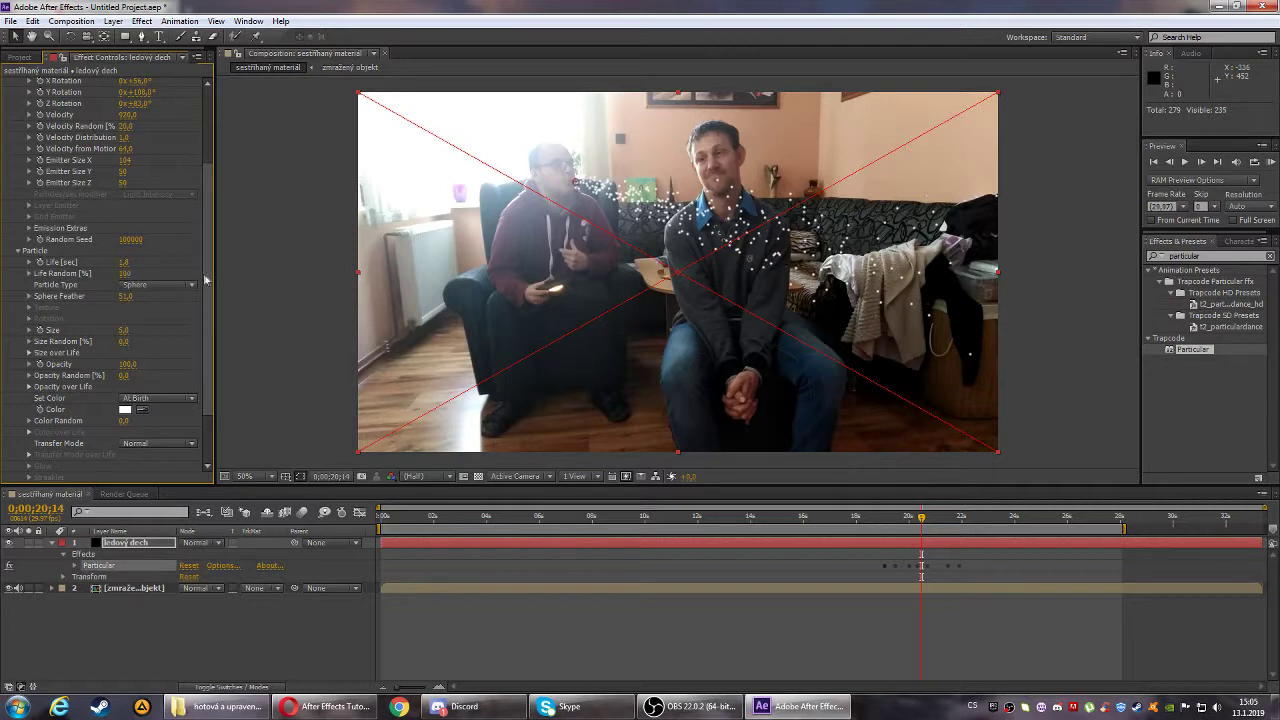
{"action": "left_click_drag", "start_coordinate": [127, 275], "coordinate": [105, 273]}
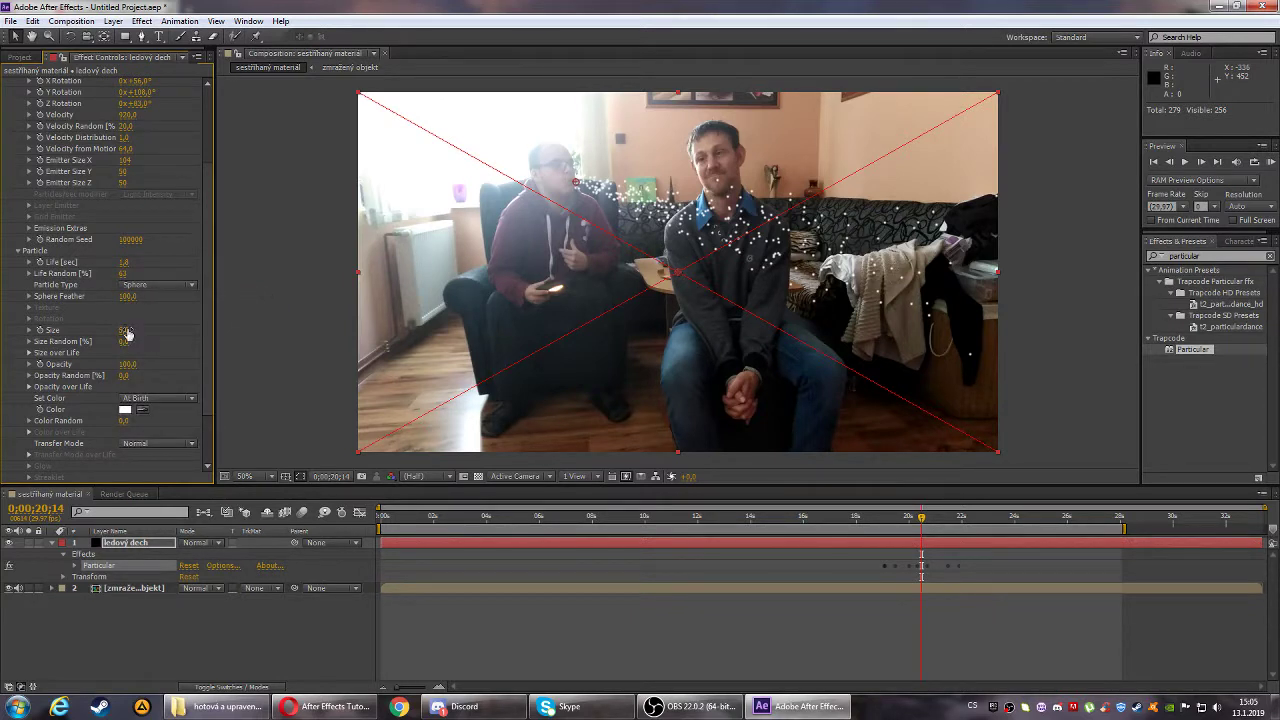
{"action": "left_click_drag", "start_coordinate": [125, 330], "coordinate": [169, 325]}
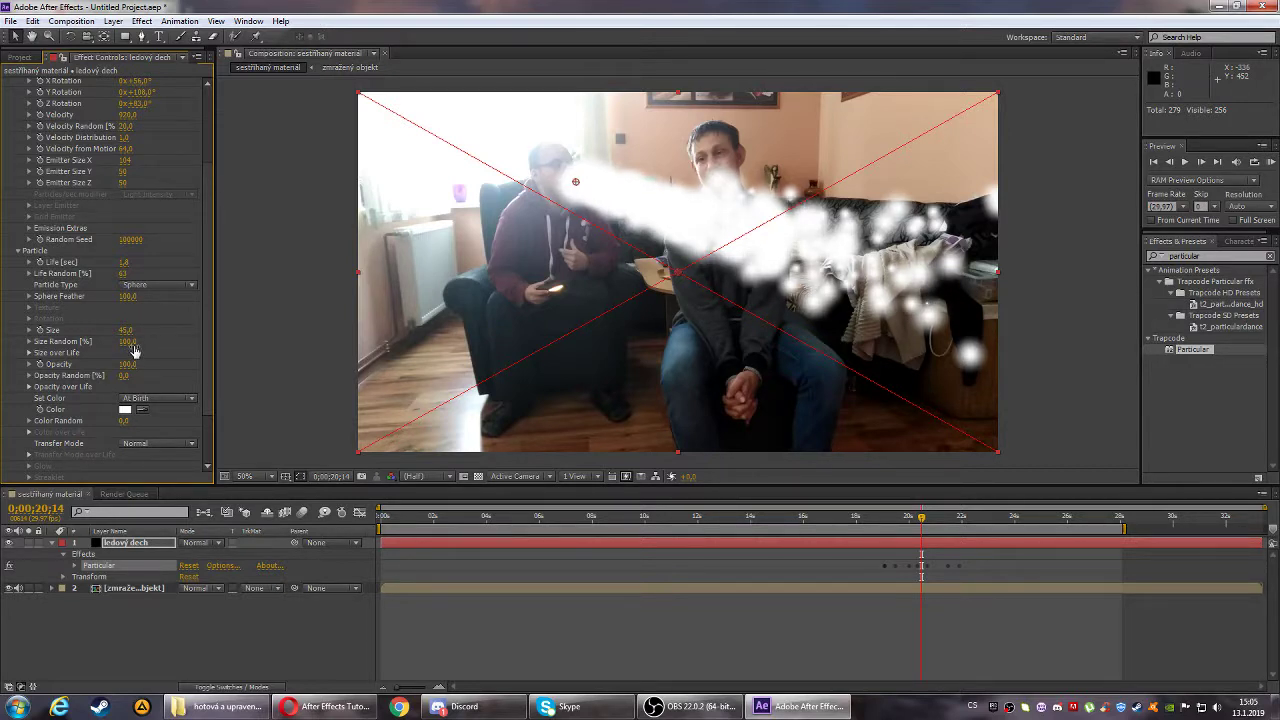
- Draw a rising, near-full-height Size over Life curve, redrawing it several times, then collapse it
{"action": "left_click", "coordinate": [29, 353]}
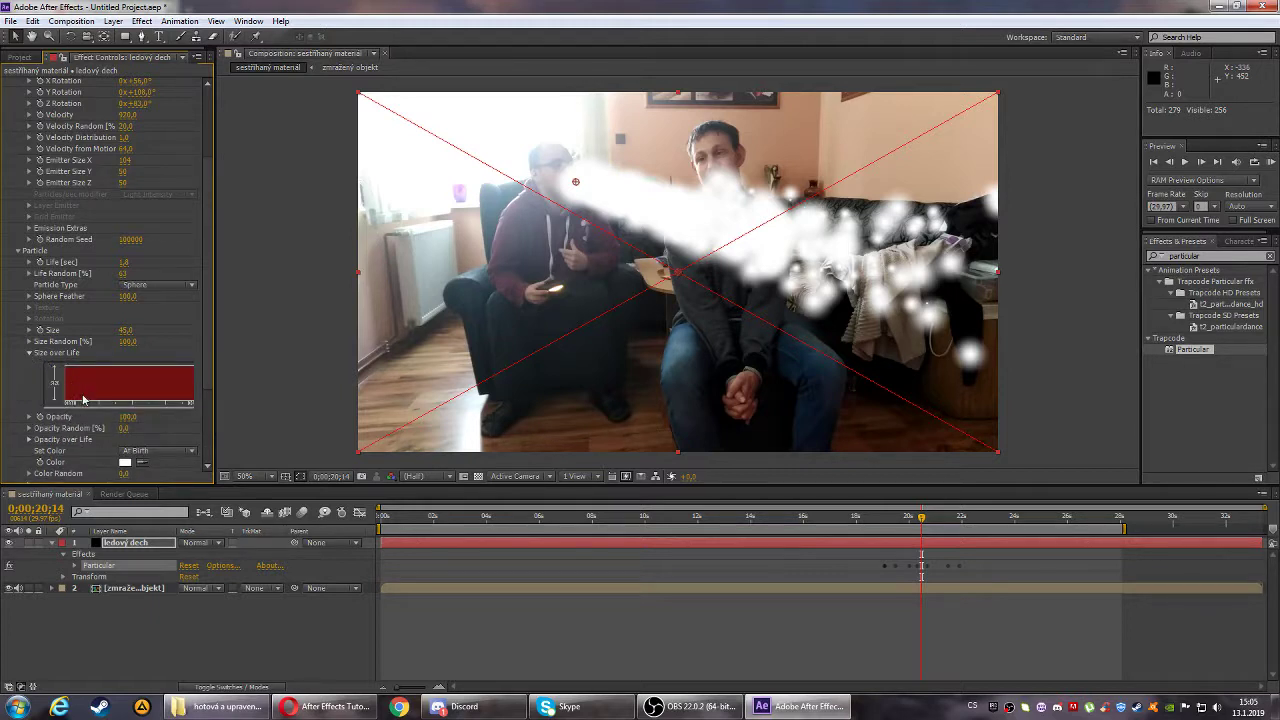
{"action": "left_click_drag", "start_coordinate": [61, 397], "coordinate": [188, 371]}
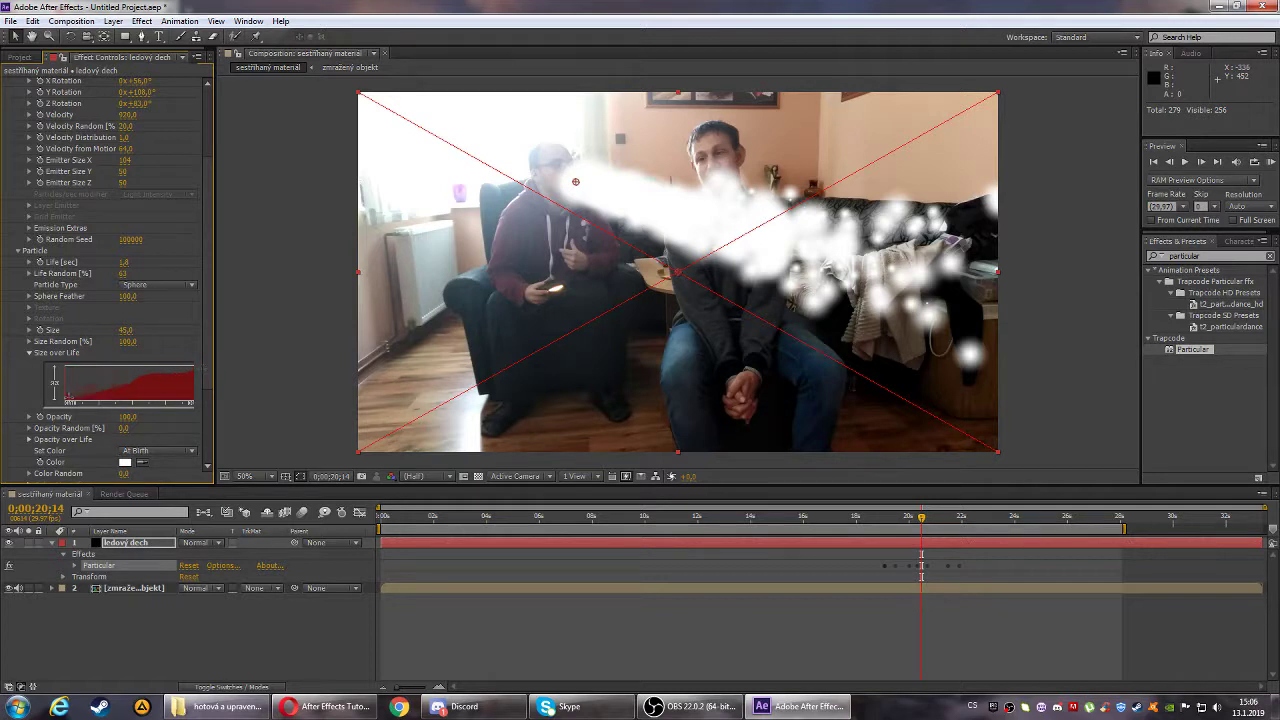
{"action": "left_click_drag", "start_coordinate": [106, 391], "coordinate": [180, 378]}
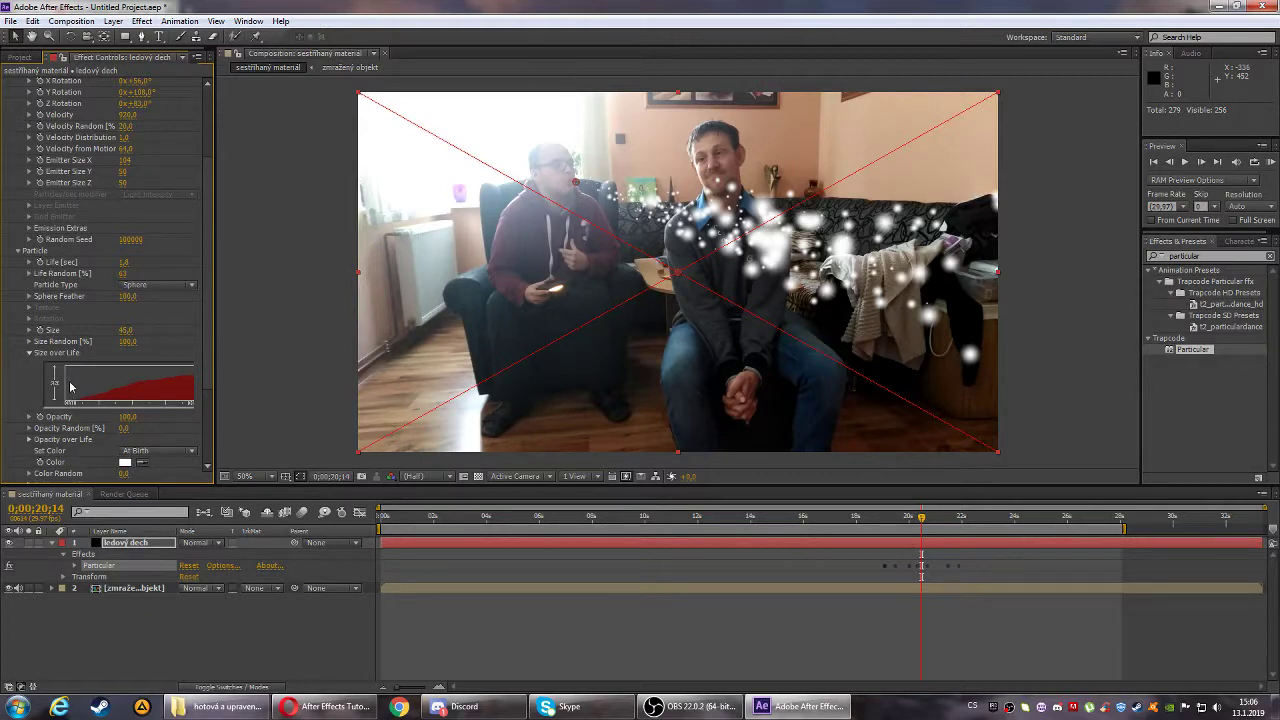
{"action": "left_click_drag", "start_coordinate": [70, 386], "coordinate": [194, 368]}
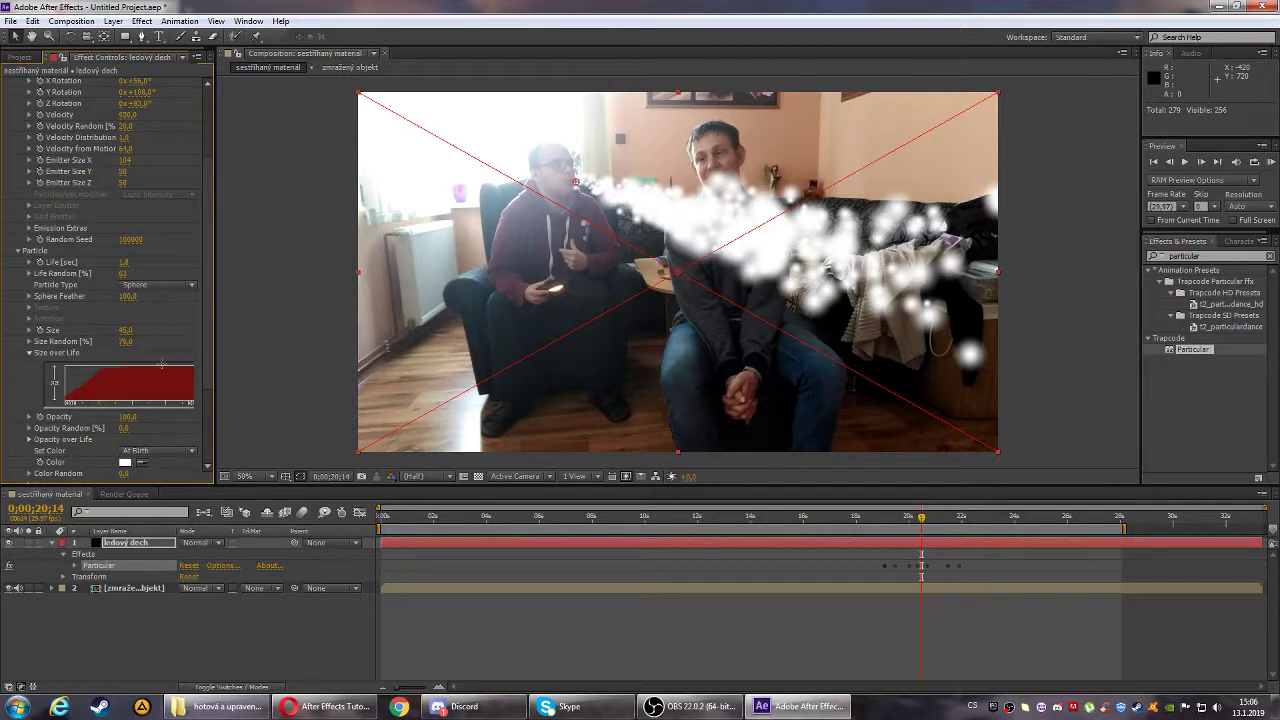
{"action": "left_click_drag", "start_coordinate": [177, 371], "coordinate": [40, 398]}
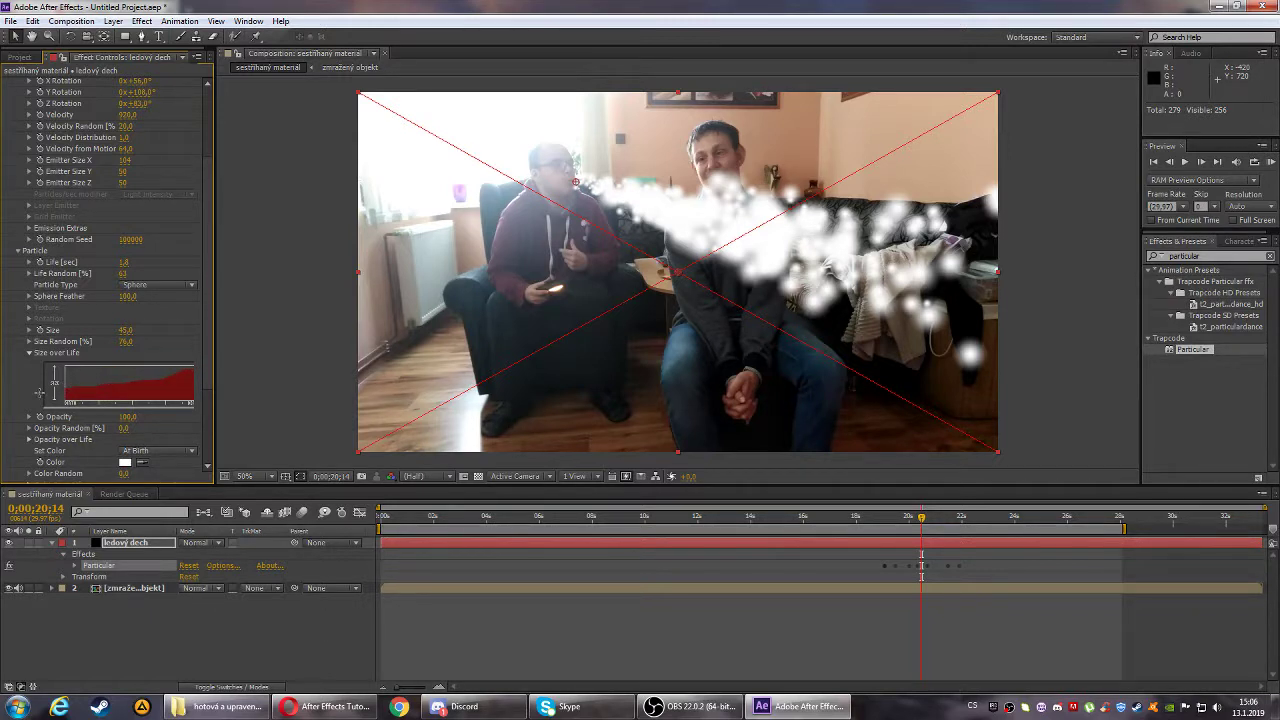
{"action": "left_click_drag", "start_coordinate": [68, 400], "coordinate": [221, 354]}
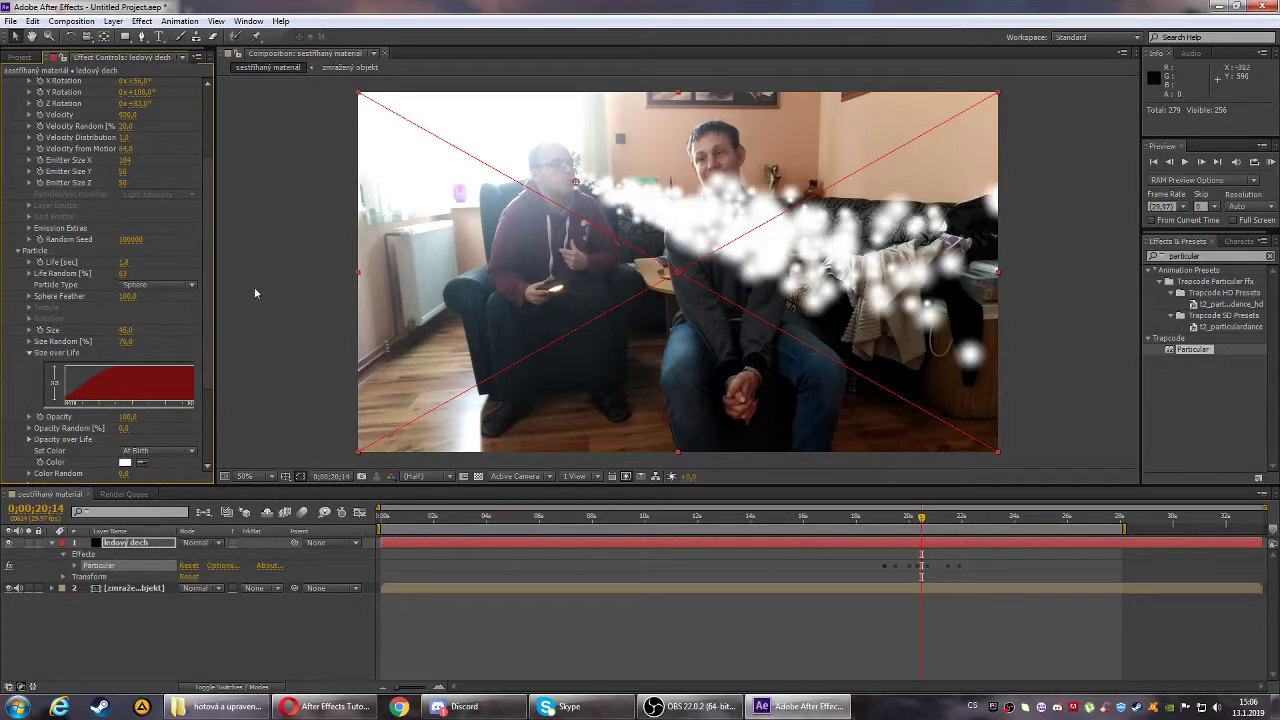
{"action": "left_click", "coordinate": [30, 353]}
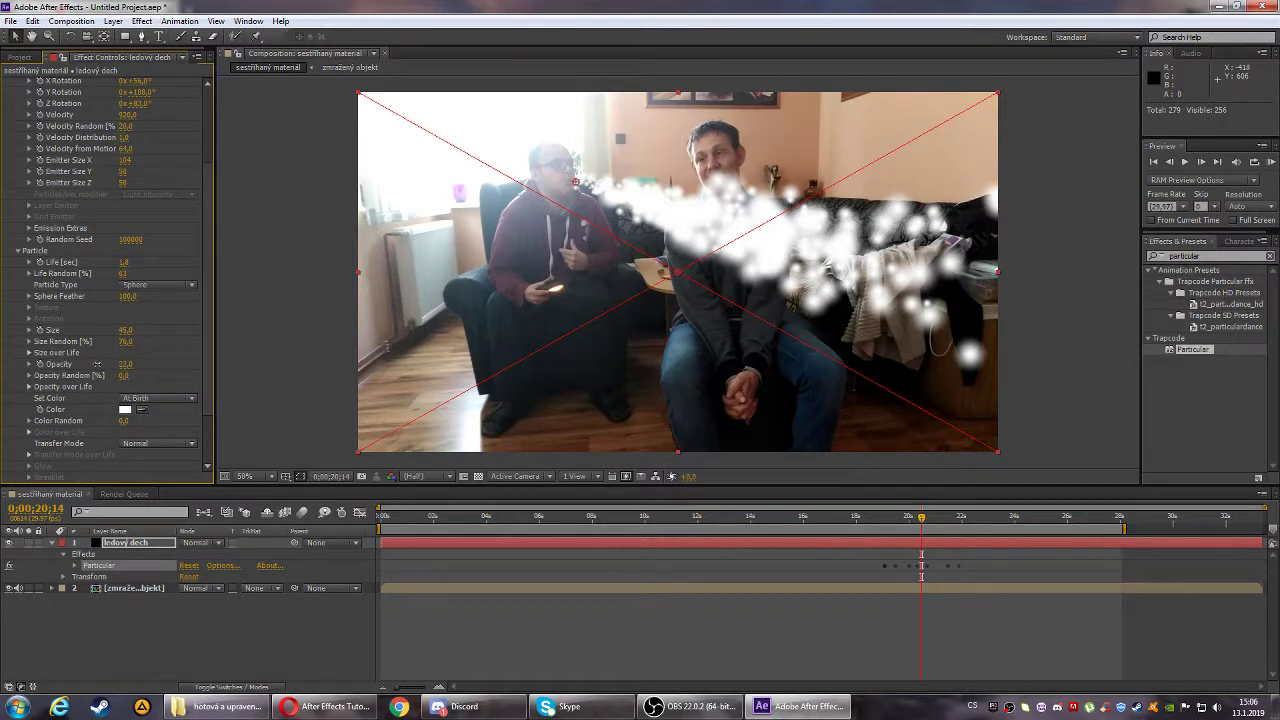
- Scrub particle Opacity, compare Set Color Over Life, Random from Gradient and From Light Emitter, then return to At Birth
{"action": "left_click_drag", "start_coordinate": [97, 364], "coordinate": [127, 374]}
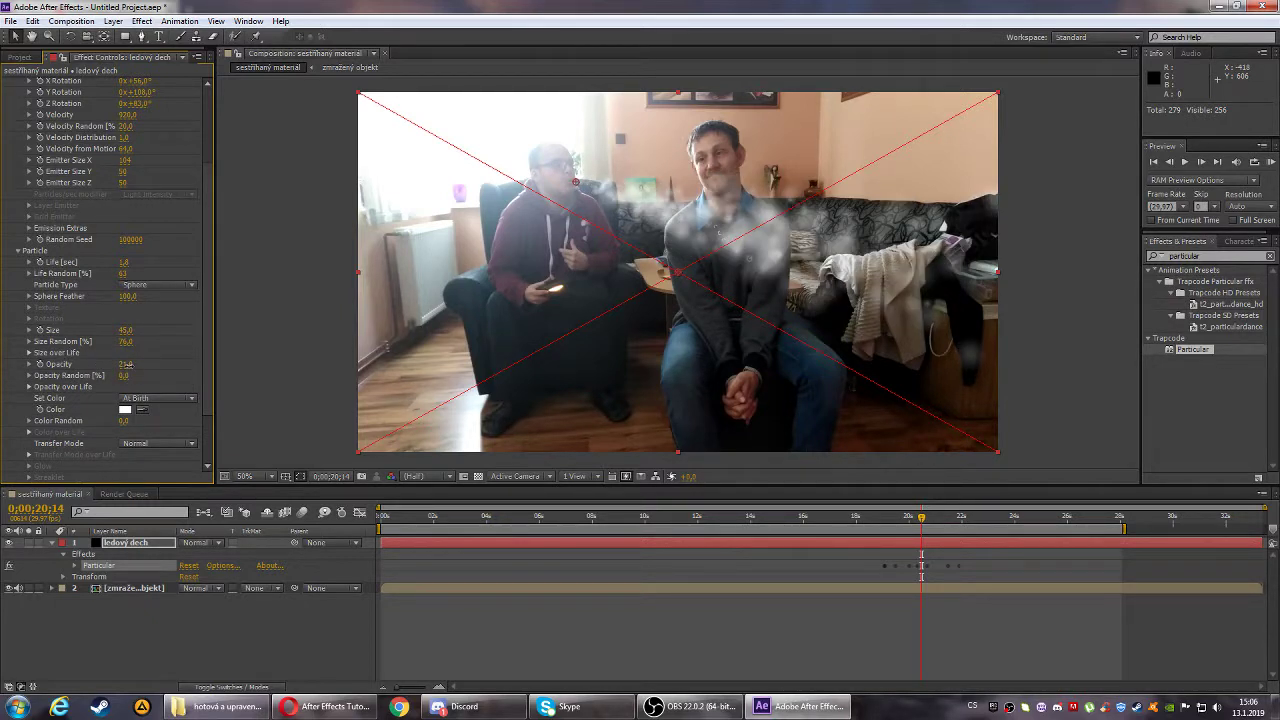
{"action": "left_click_drag", "start_coordinate": [145, 364], "coordinate": [126, 372]}
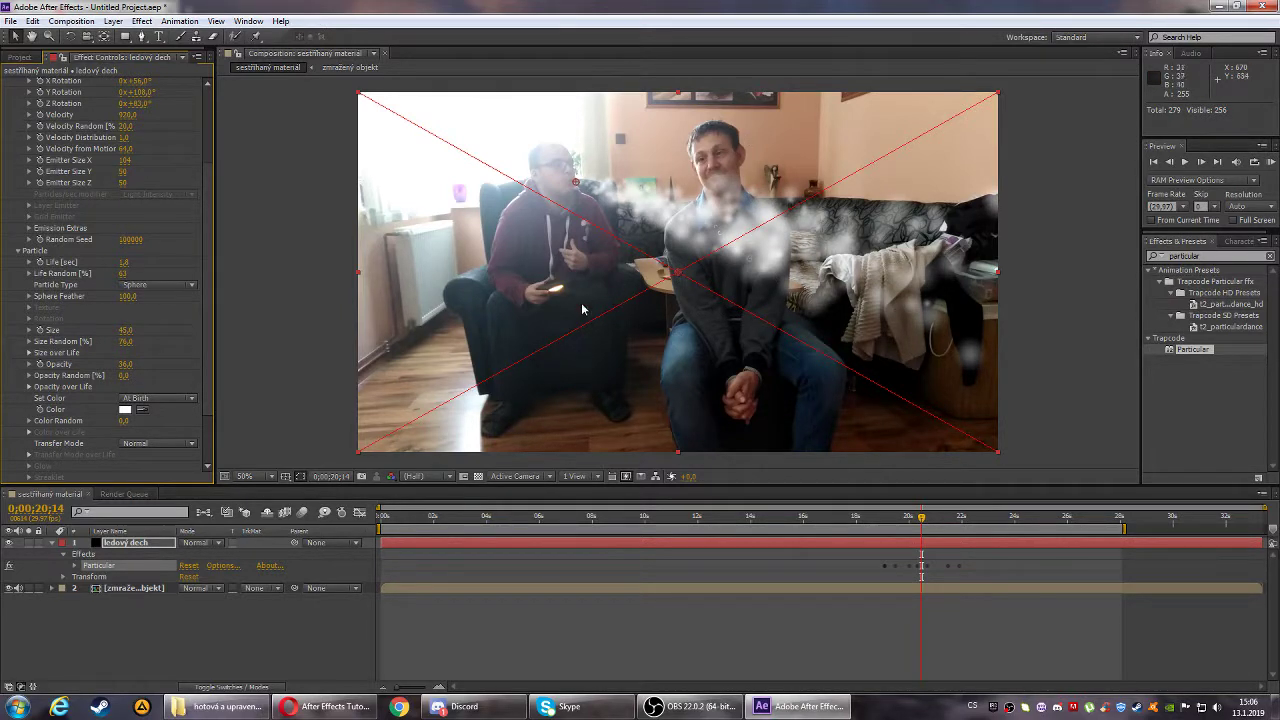
{"action": "left_click", "coordinate": [192, 399]}
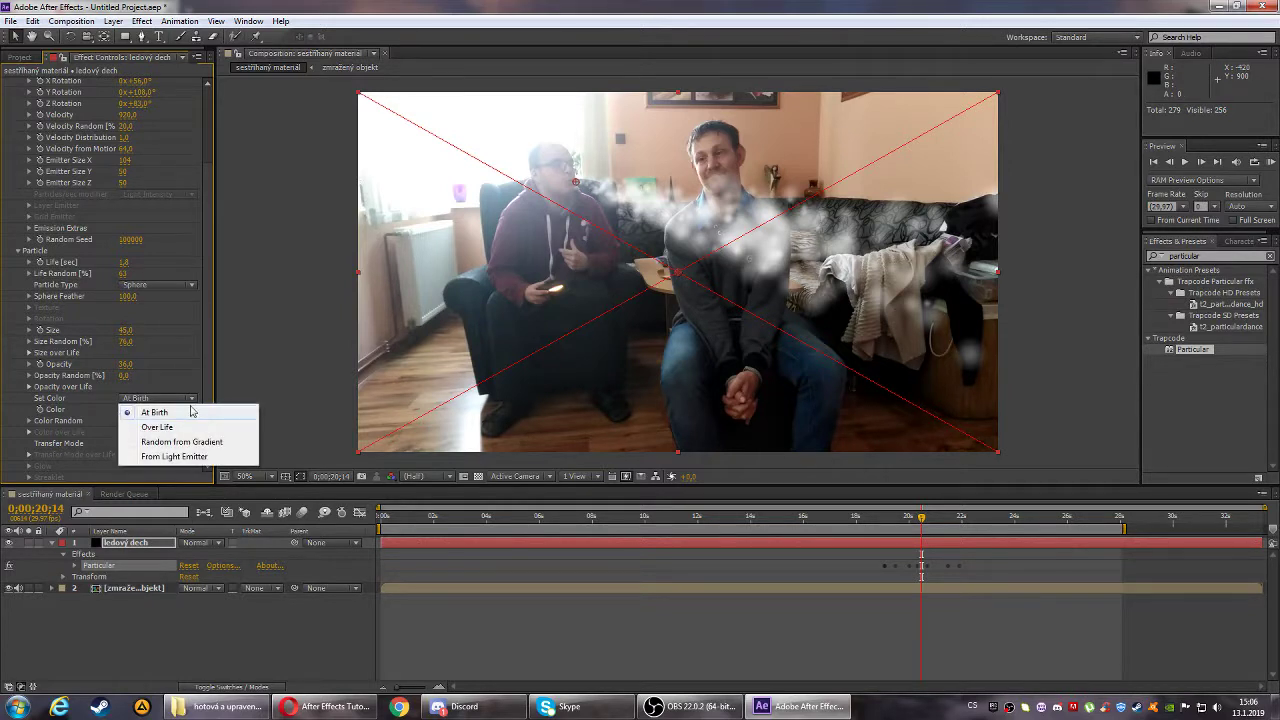
{"action": "left_click", "coordinate": [184, 427]}
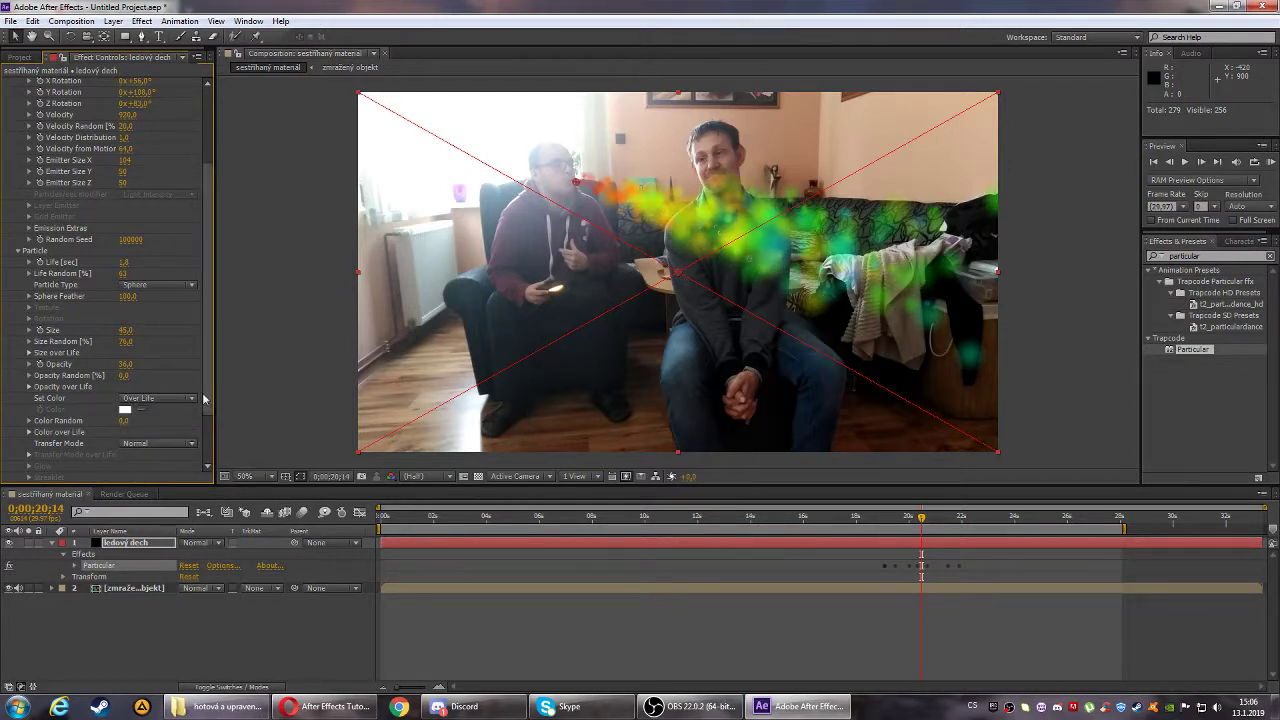
{"action": "left_click", "coordinate": [194, 400]}
{"action": "left_click", "coordinate": [177, 441]}
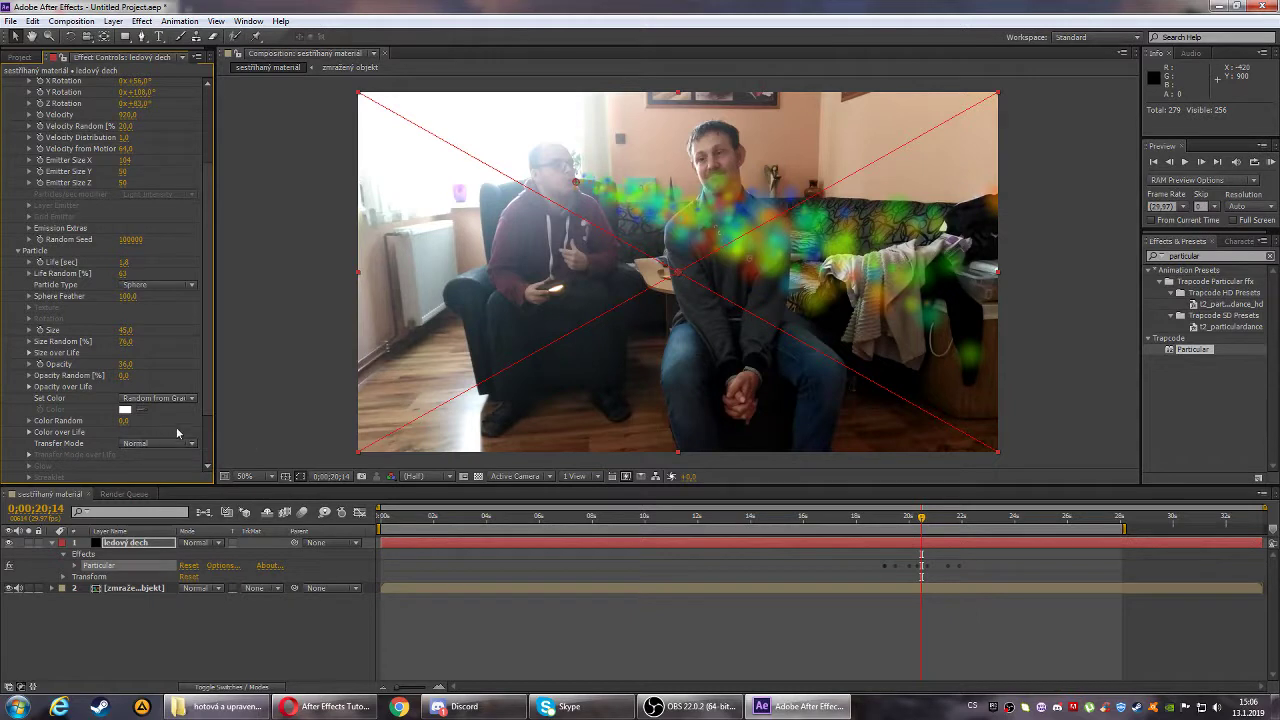
{"action": "left_click", "coordinate": [193, 400]}
{"action": "left_click", "coordinate": [160, 443]}
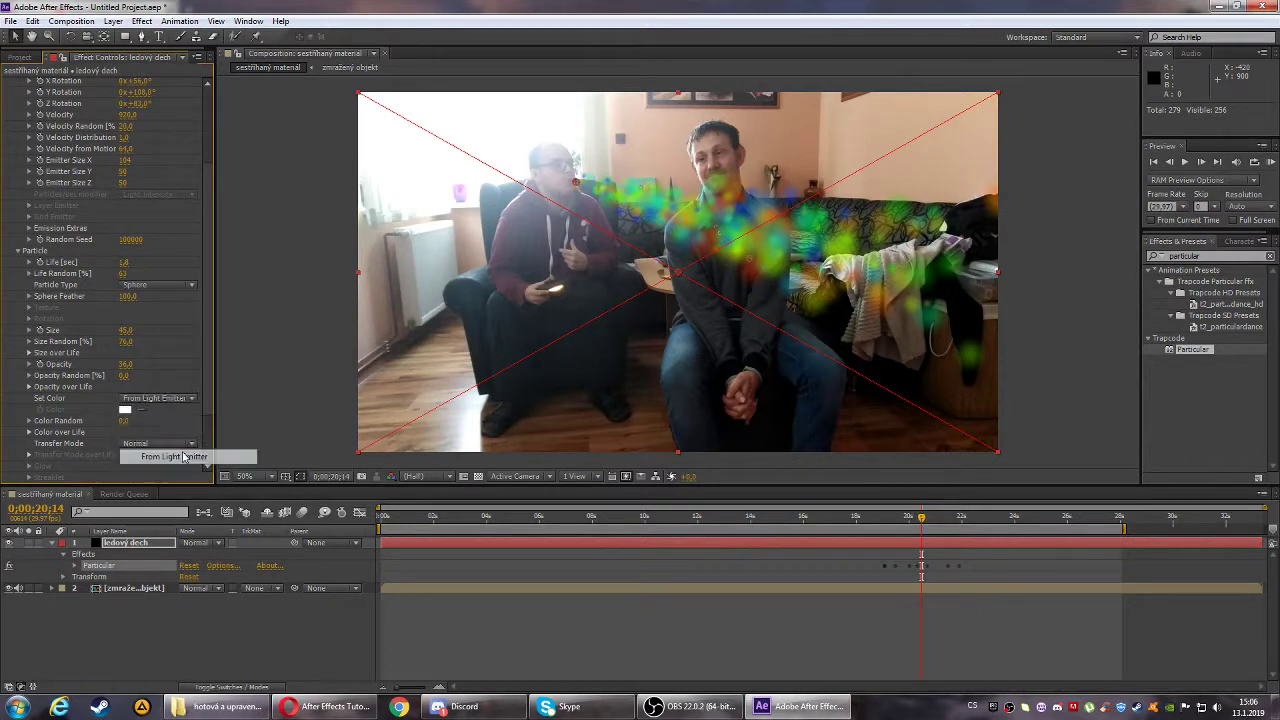
{"action": "left_click", "coordinate": [193, 402]}
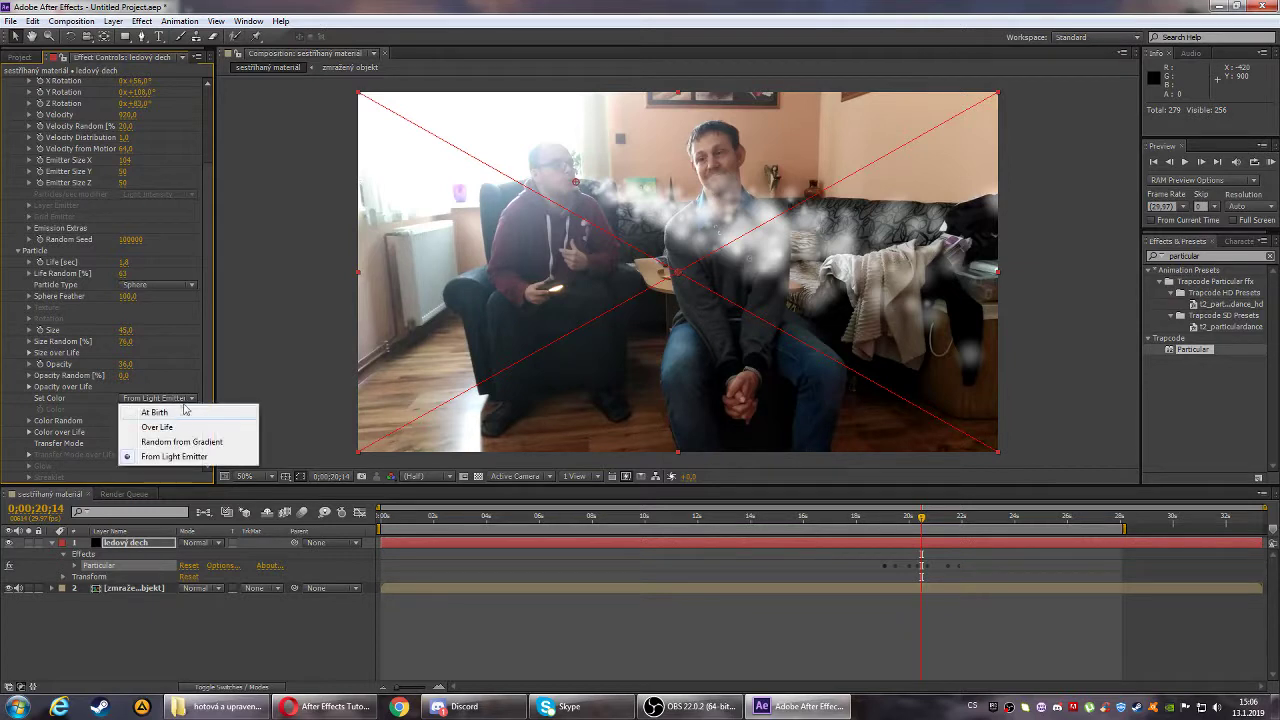
{"action": "left_click", "coordinate": [183, 409]}
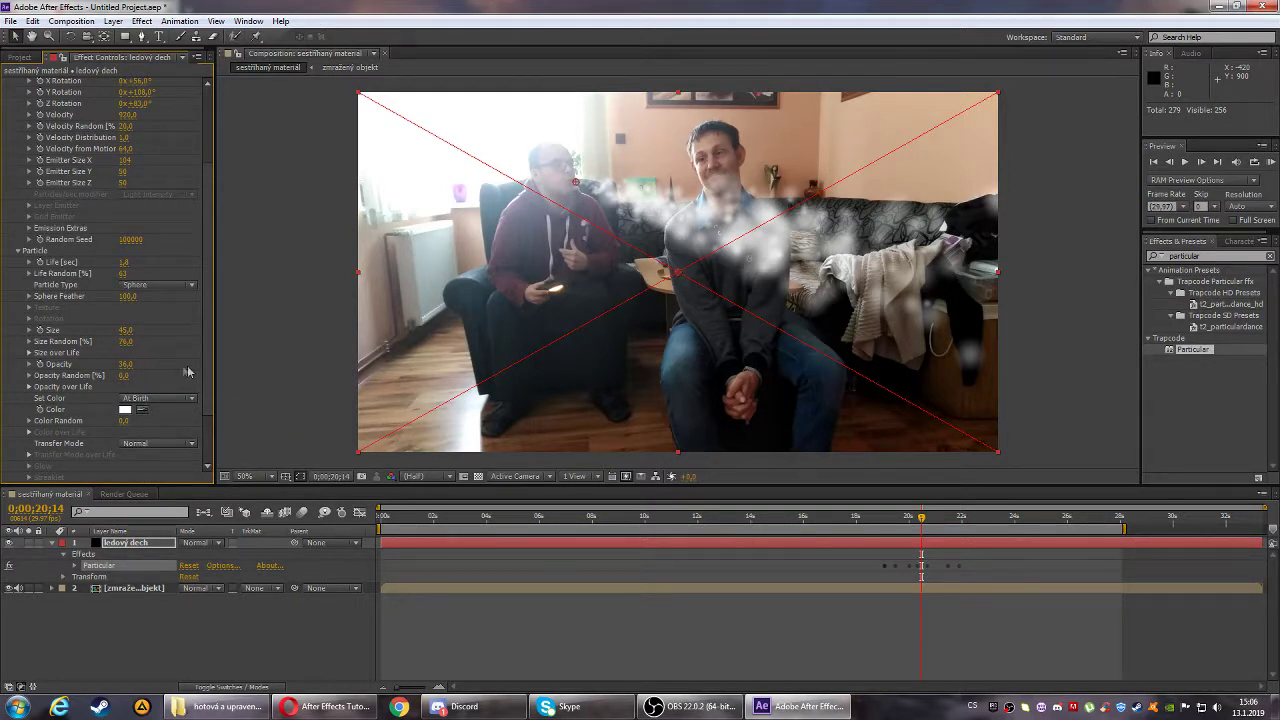
- Compare Add, Screen, Lighten and Normal Add over Life transfer modes, settling on Normal
{"action": "left_click", "coordinate": [192, 444]}
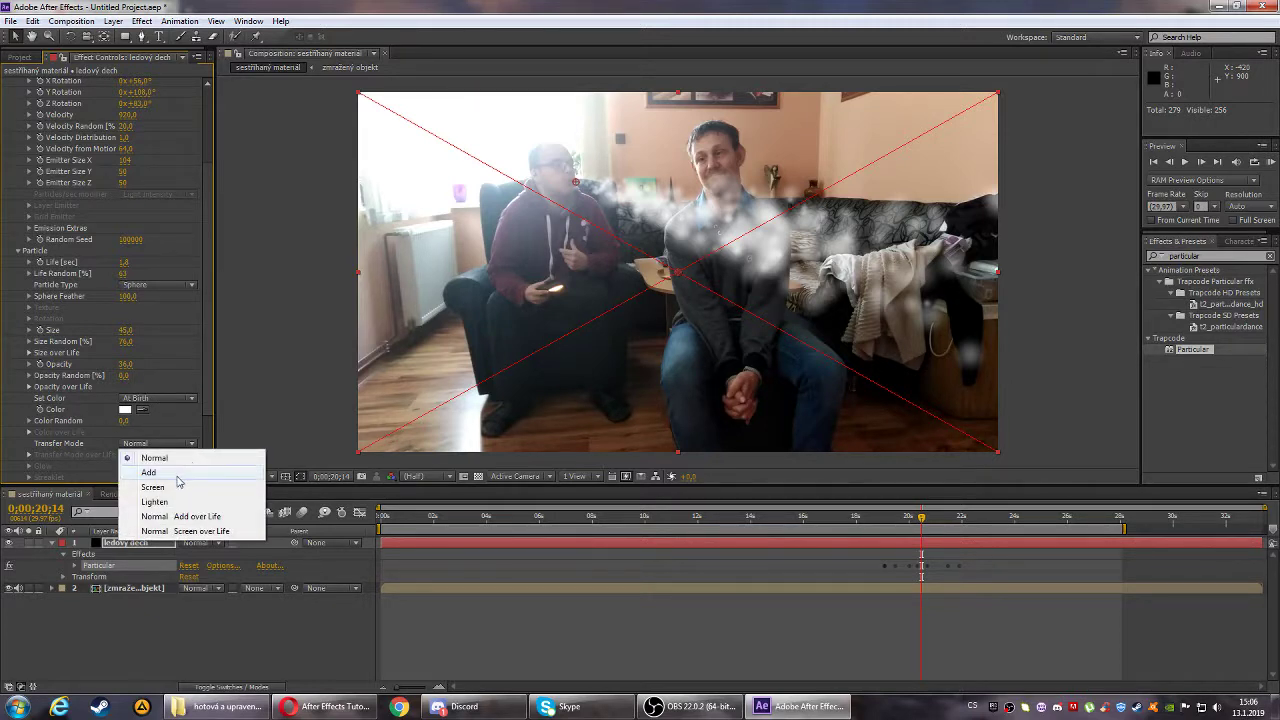
{"action": "left_click", "coordinate": [173, 478]}
{"action": "left_click", "coordinate": [192, 444]}
{"action": "left_click", "coordinate": [172, 489]}
{"action": "left_click", "coordinate": [194, 449]}
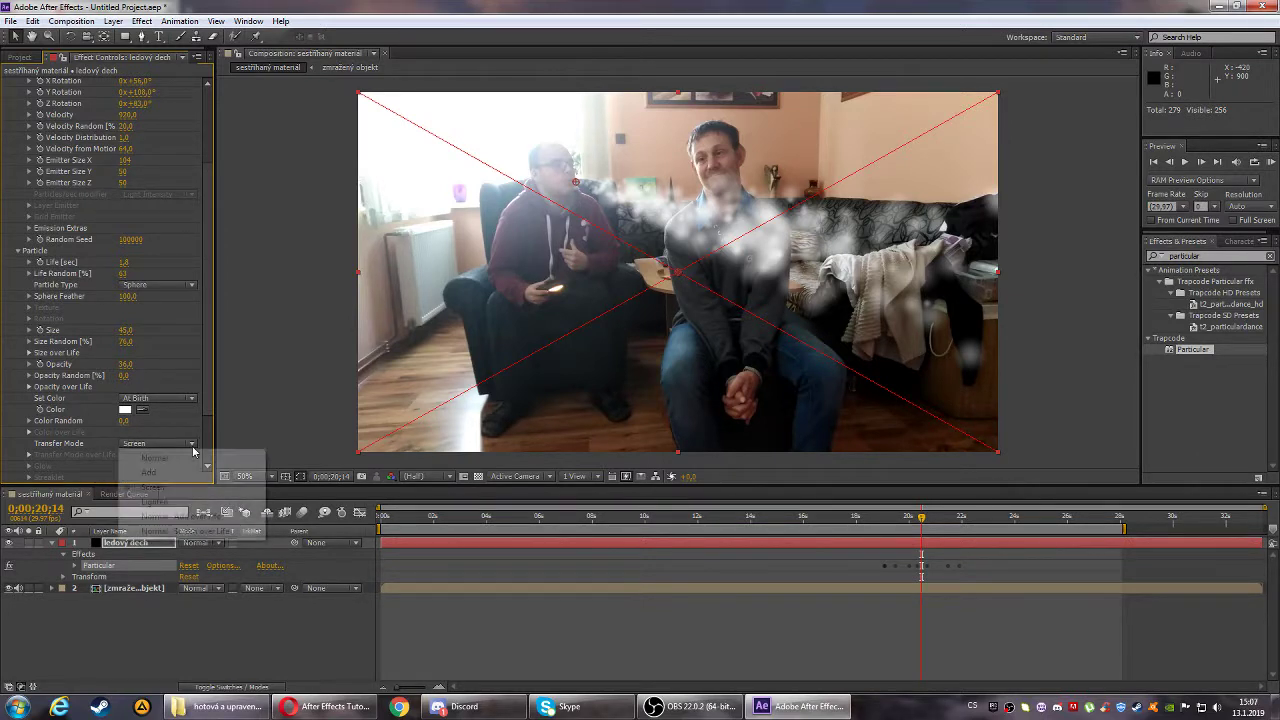
{"action": "left_click", "coordinate": [172, 500]}
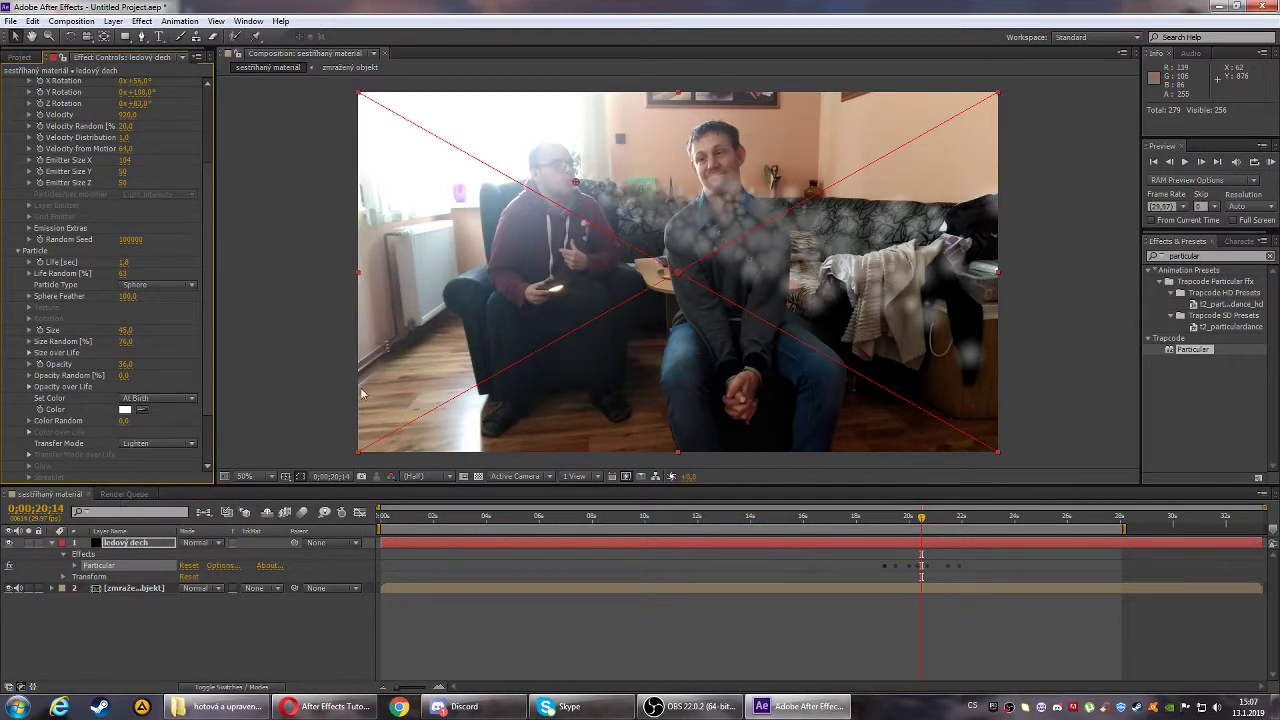
{"action": "left_click", "coordinate": [194, 446]}
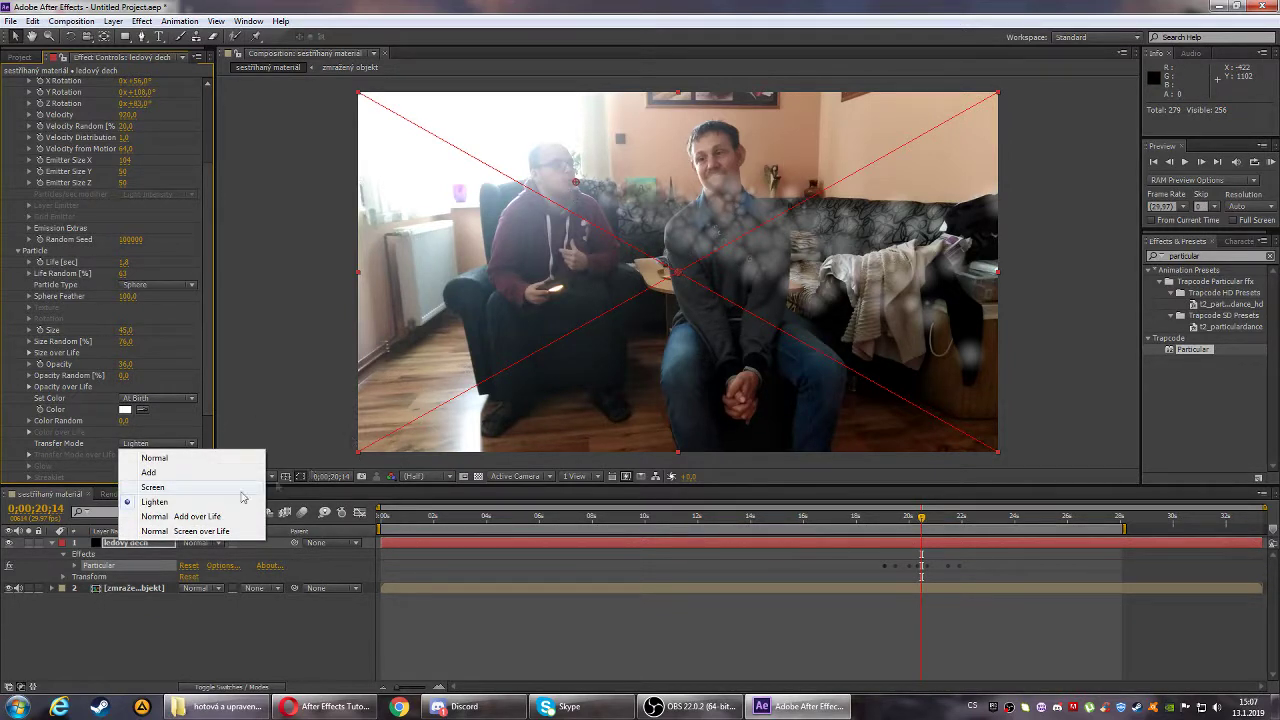
{"action": "left_click", "coordinate": [200, 516]}
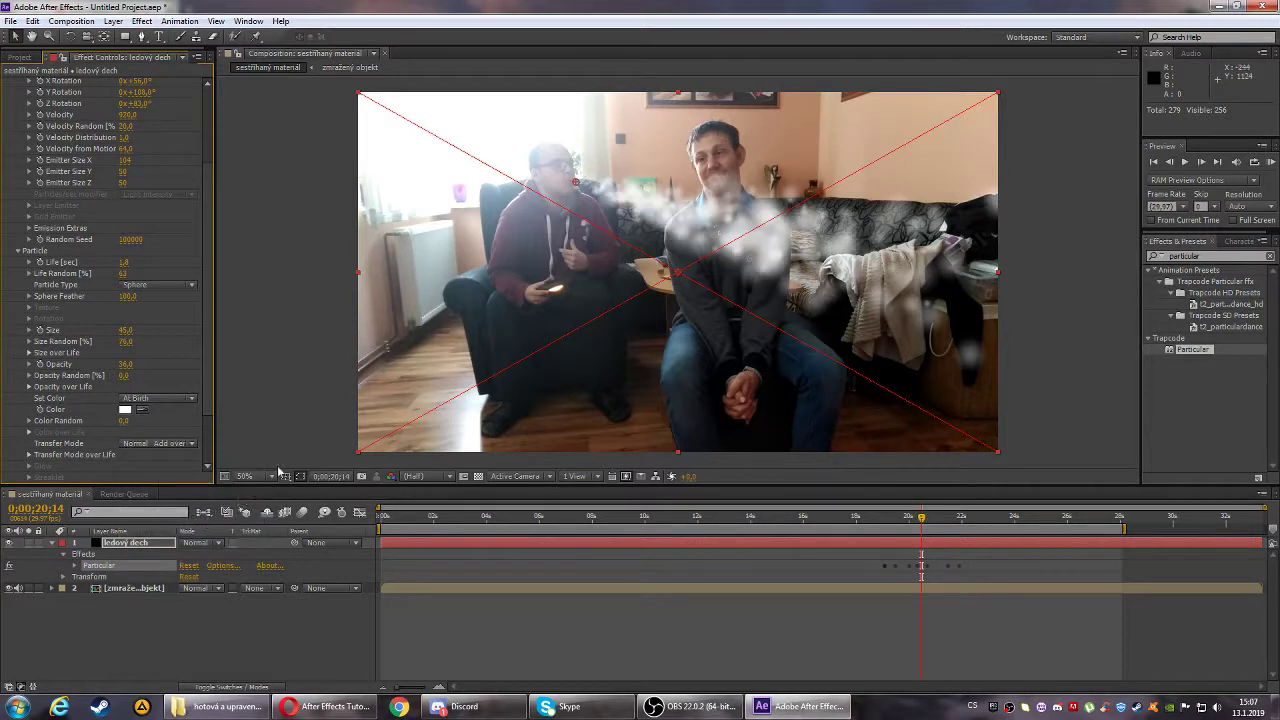
{"action": "left_click", "coordinate": [192, 445]}
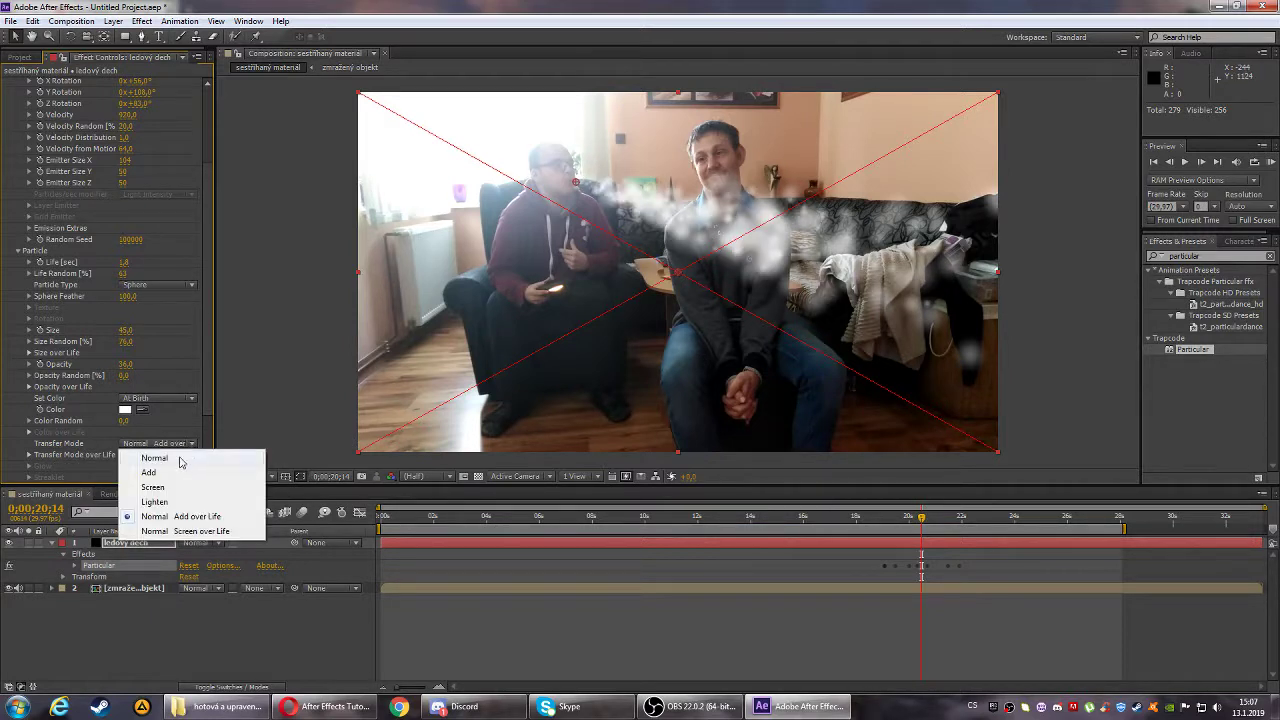
{"action": "left_click", "coordinate": [177, 459]}
{"action": "scroll", "coordinate": [166, 345], "scroll_direction": "down", "scroll_amount": 1}
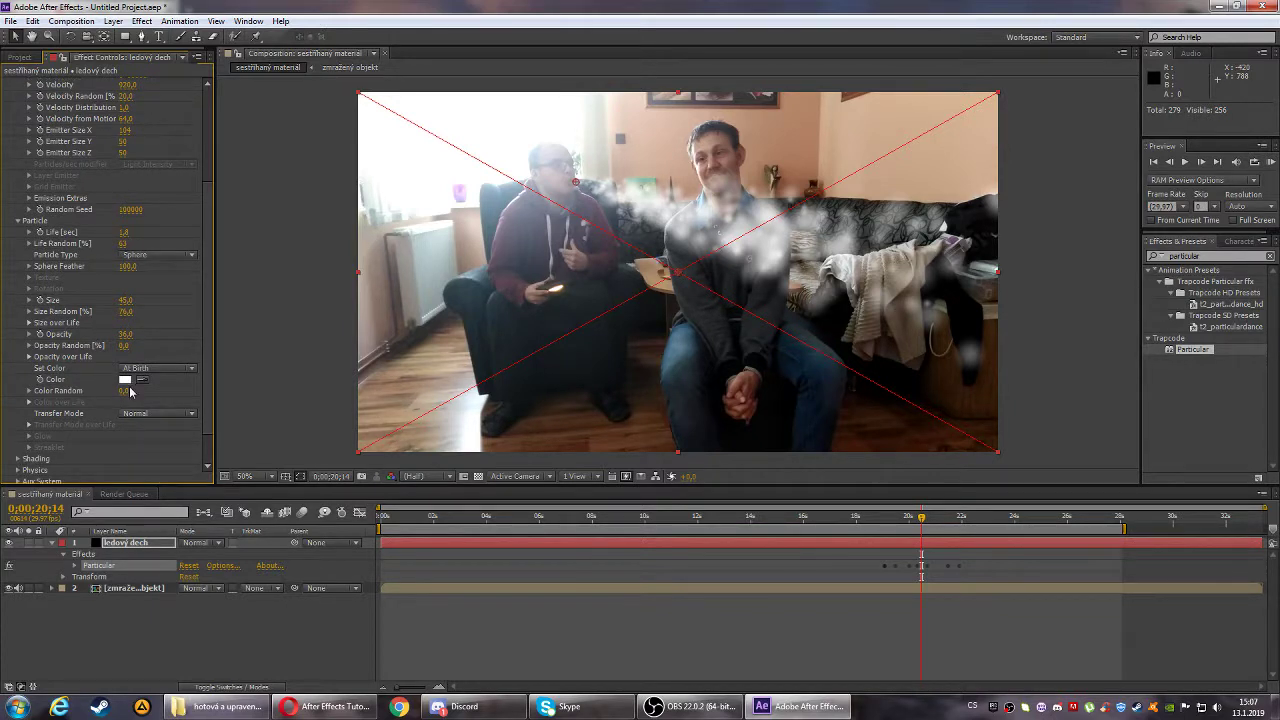
- Experiment with the particles' Color Random, entering 25
{"action": "left_click_drag", "start_coordinate": [124, 395], "coordinate": [215, 387]}
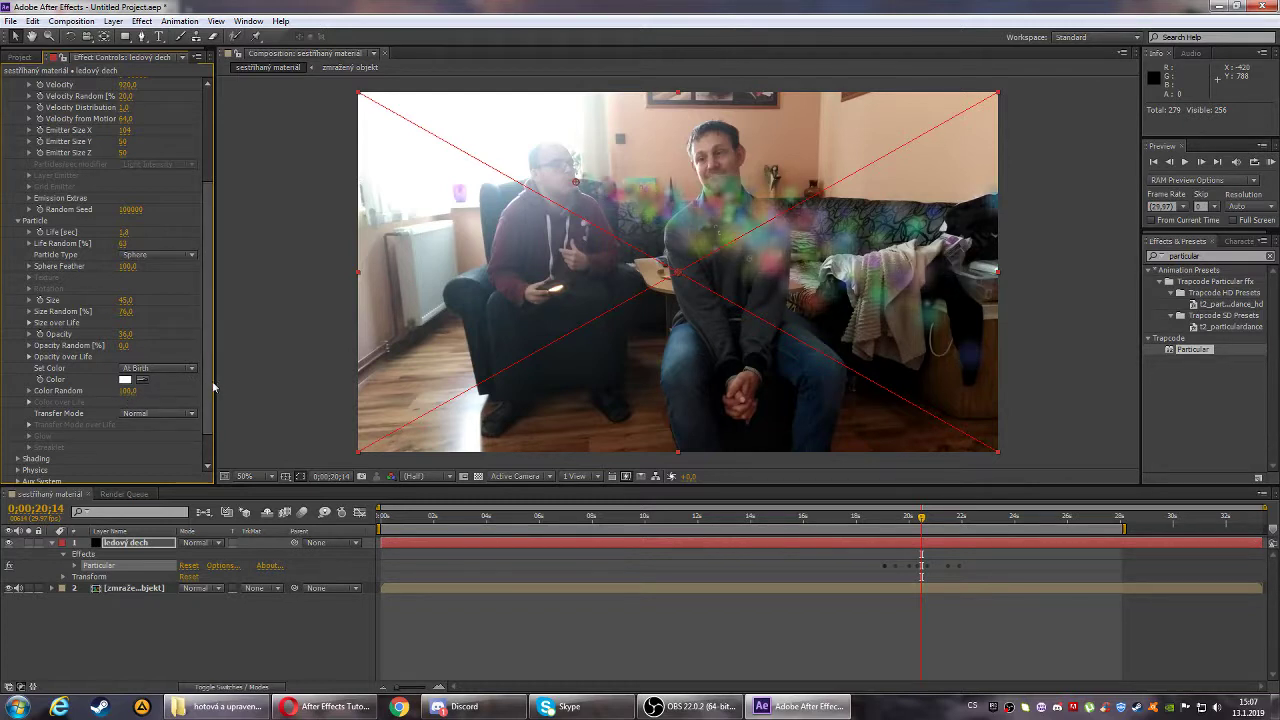
{"action": "left_click", "coordinate": [127, 390]}
{"action": "type", "text": "25"}
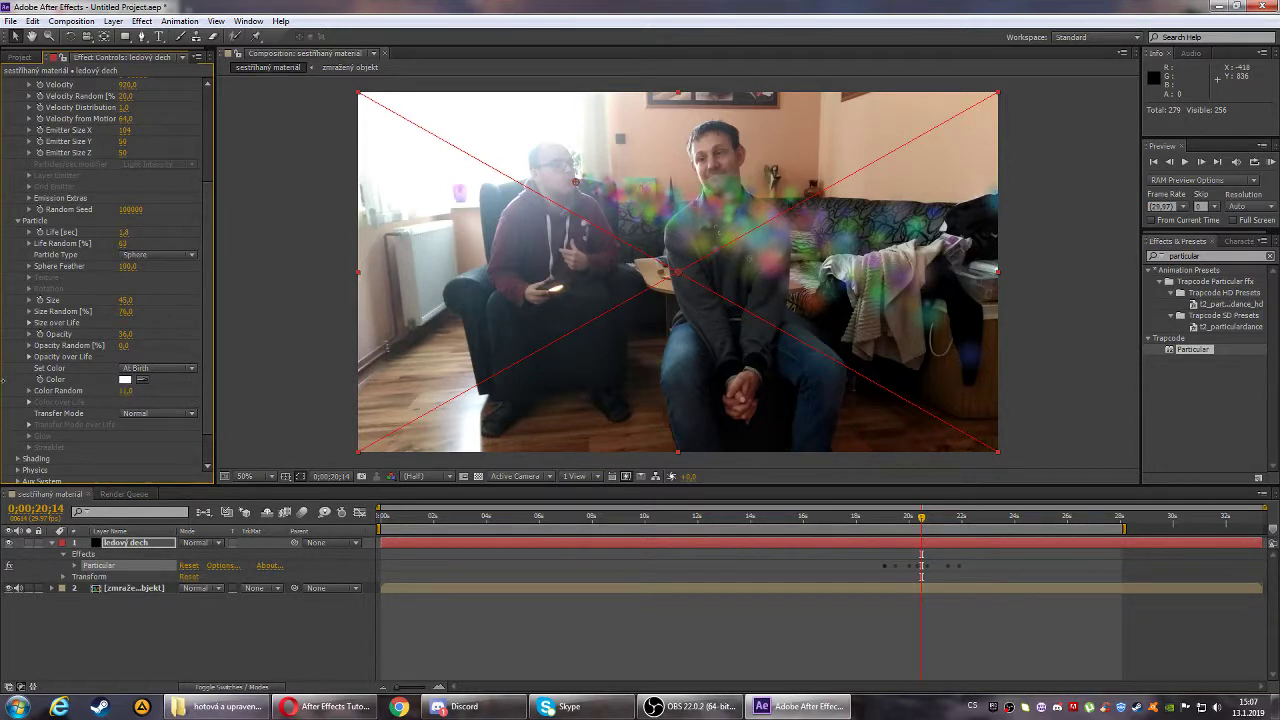
{"action": "key", "text": "Return"}
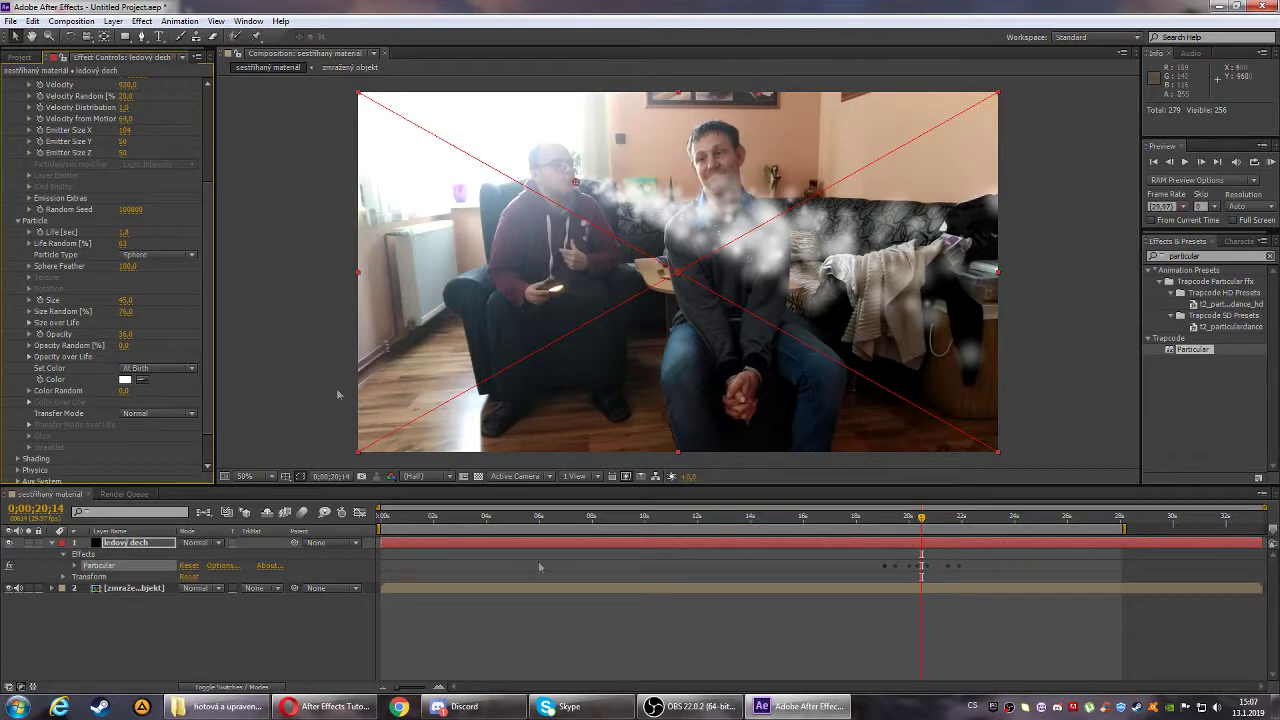
- Set Random Seed to 96520 and preview the breath from 0;00;18;19
{"action": "left_click", "coordinate": [681, 710]}
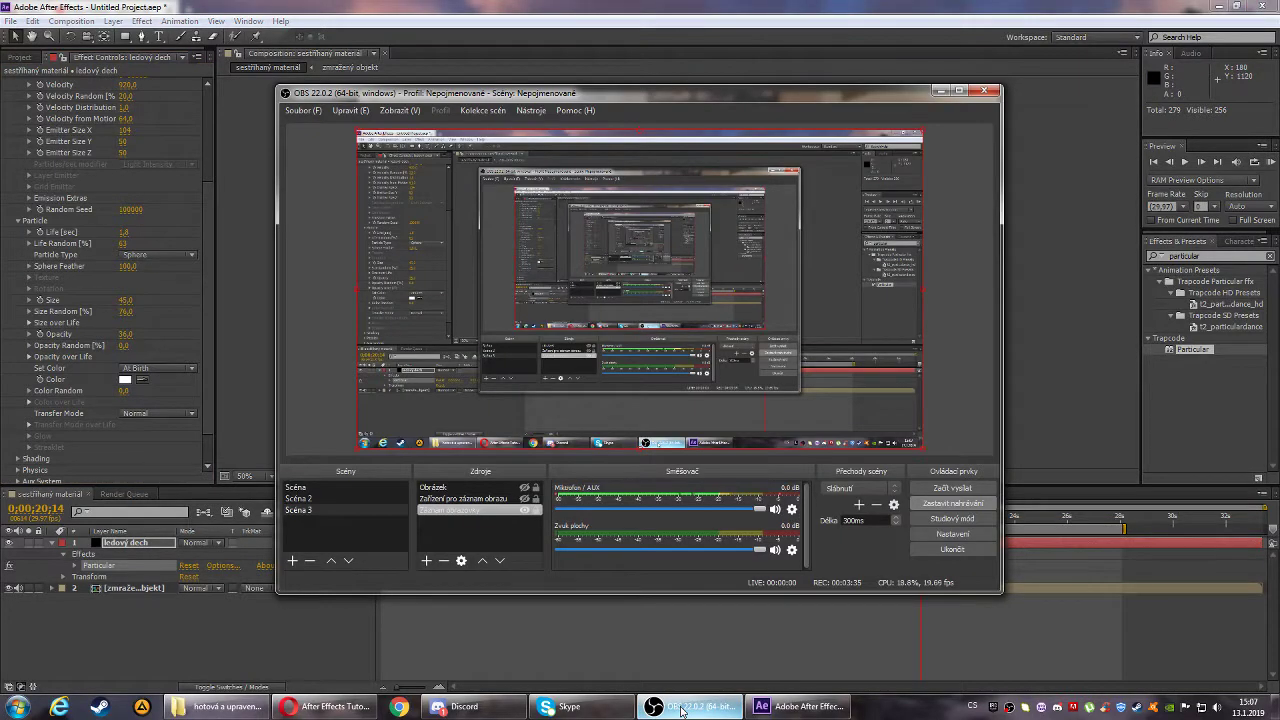
{"action": "left_click", "coordinate": [290, 652]}
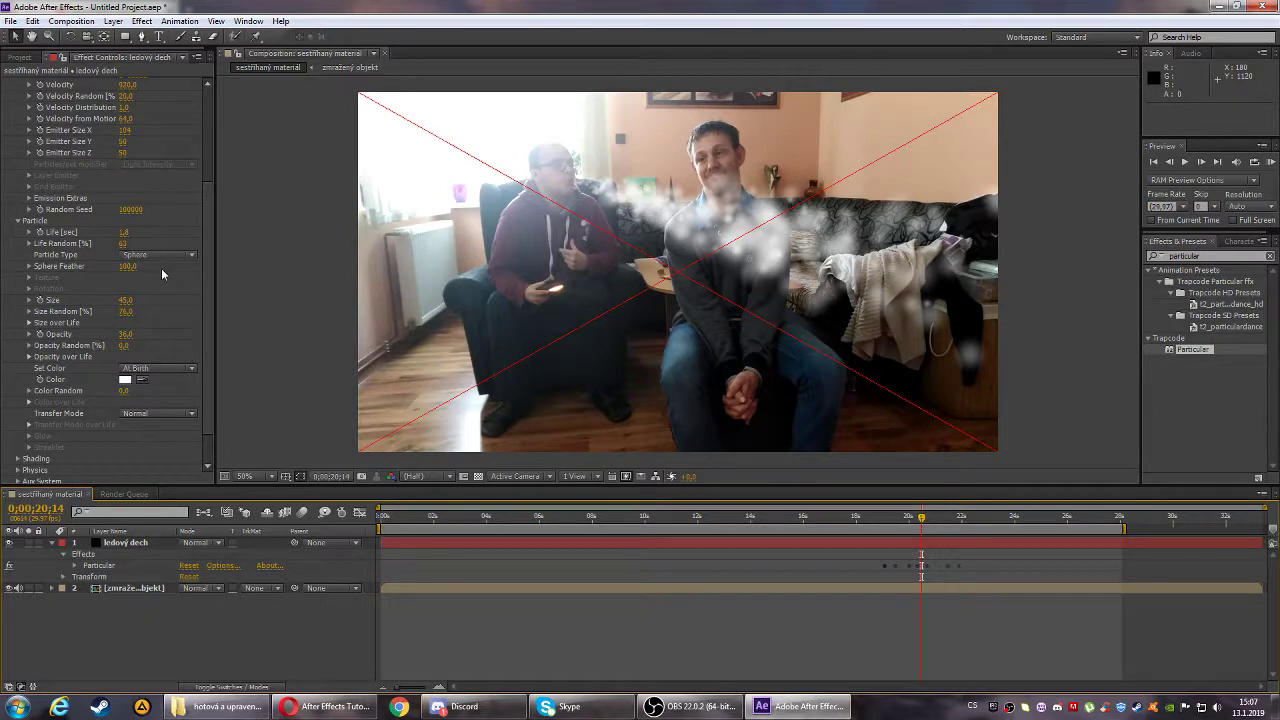
{"action": "left_click", "coordinate": [131, 210]}
{"action": "left_click_drag", "start_coordinate": [131, 210], "coordinate": [62, 224]}
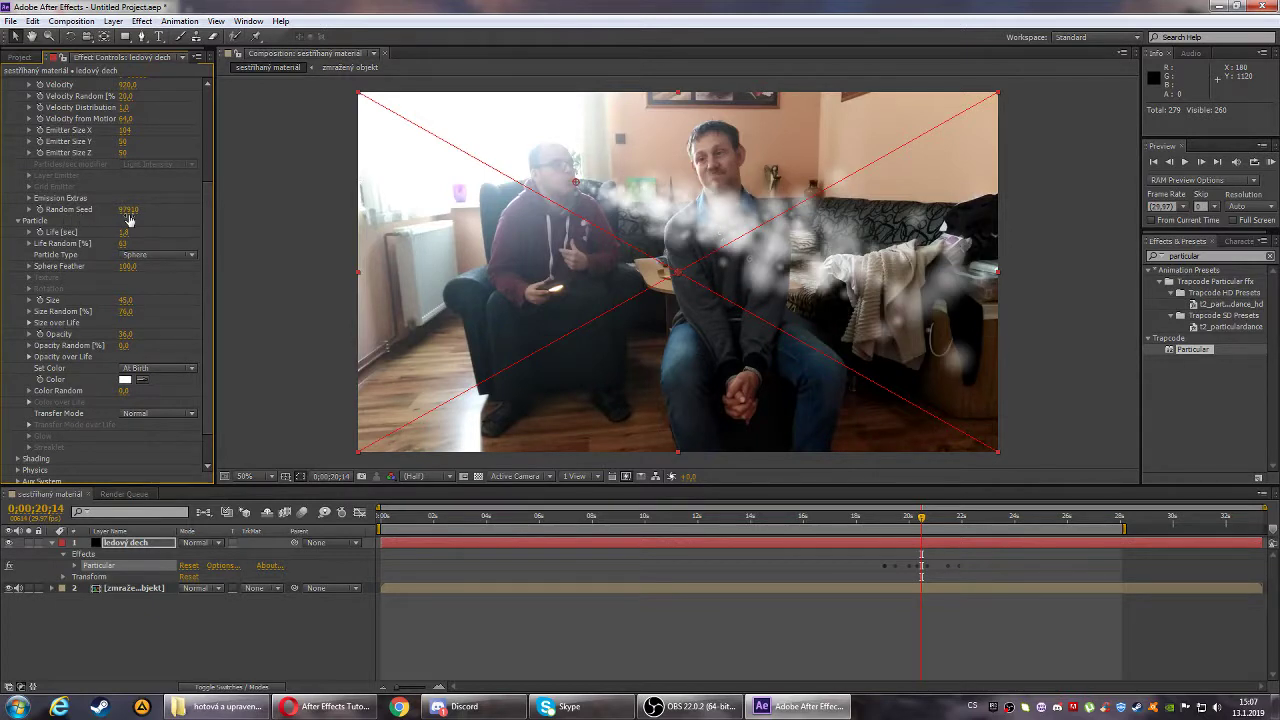
{"action": "left_click_drag", "start_coordinate": [117, 211], "coordinate": [36, 216]}
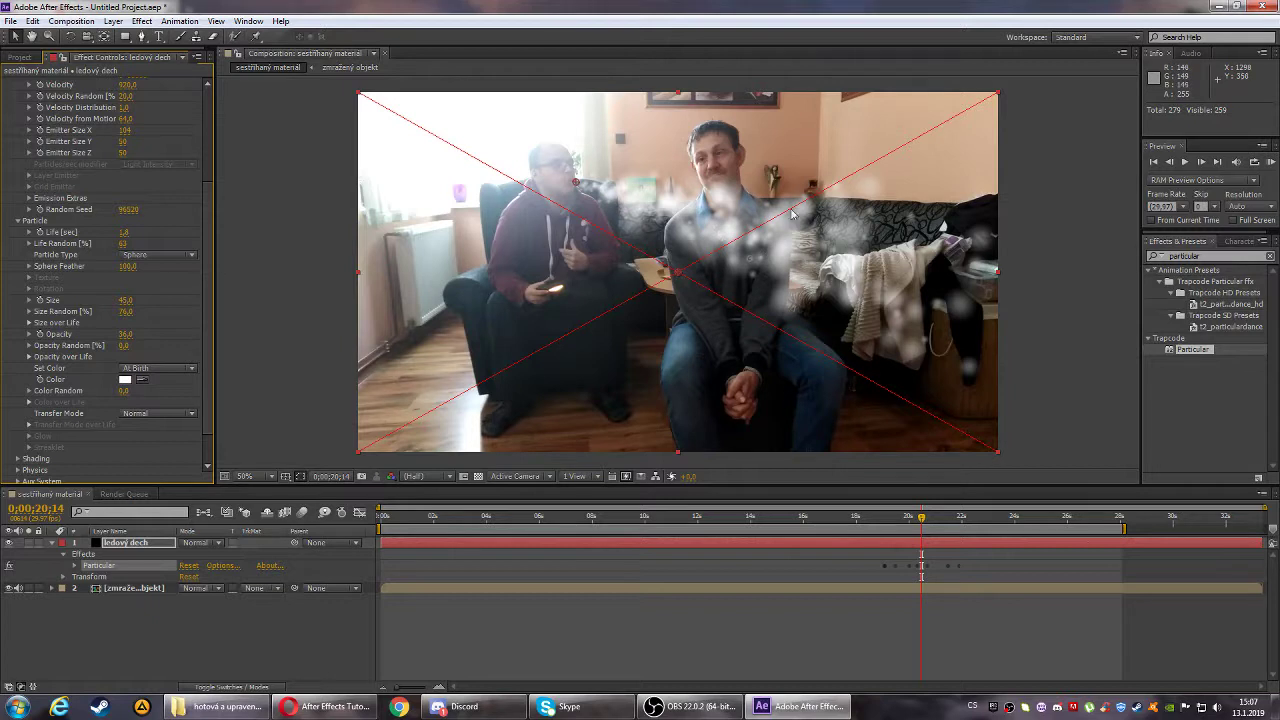
{"action": "left_click_drag", "start_coordinate": [921, 520], "coordinate": [872, 520]}
{"action": "key", "text": "space"}
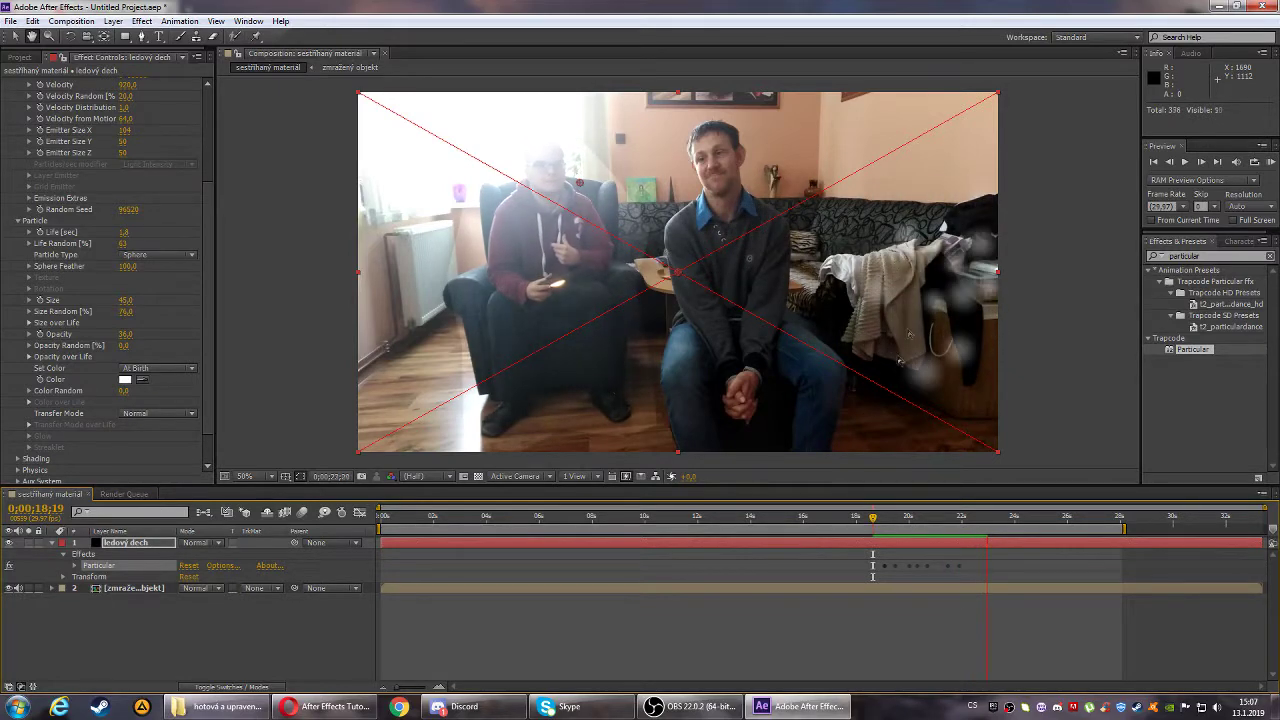
- Stop the preview and move the playhead to 0;00;18;23
{"action": "key", "text": "space"}
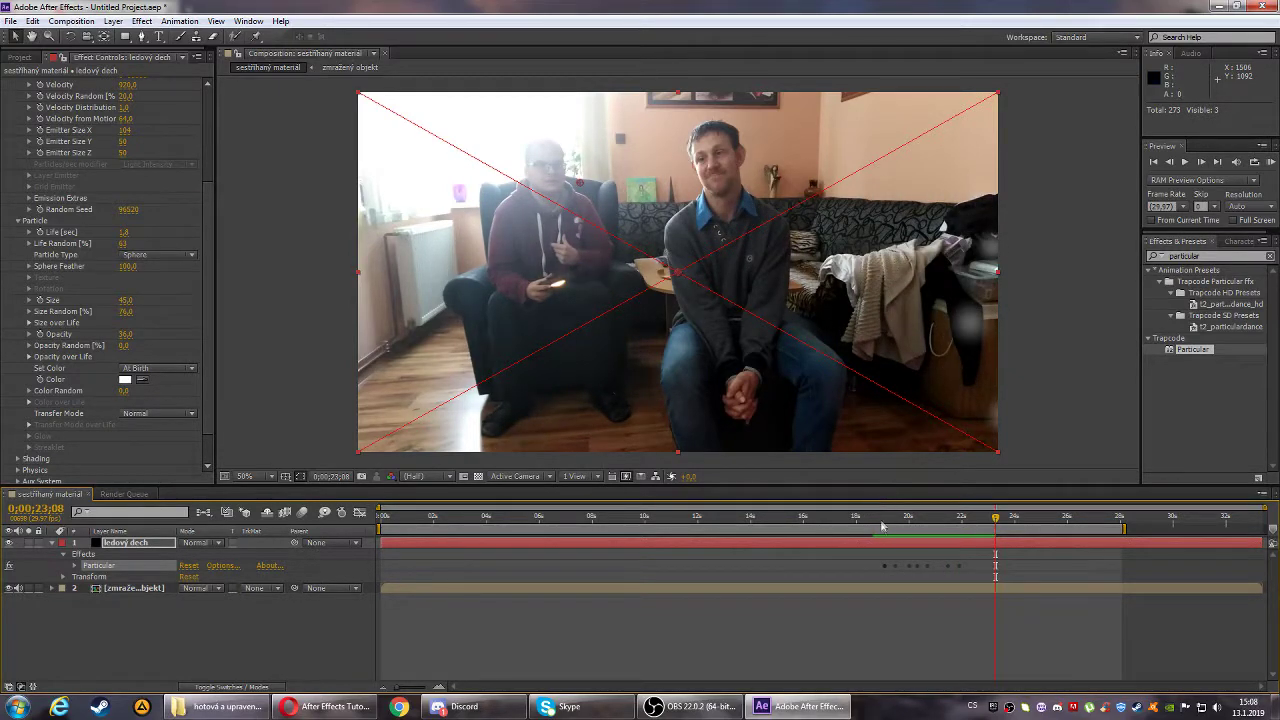
{"action": "left_click", "coordinate": [876, 522]}
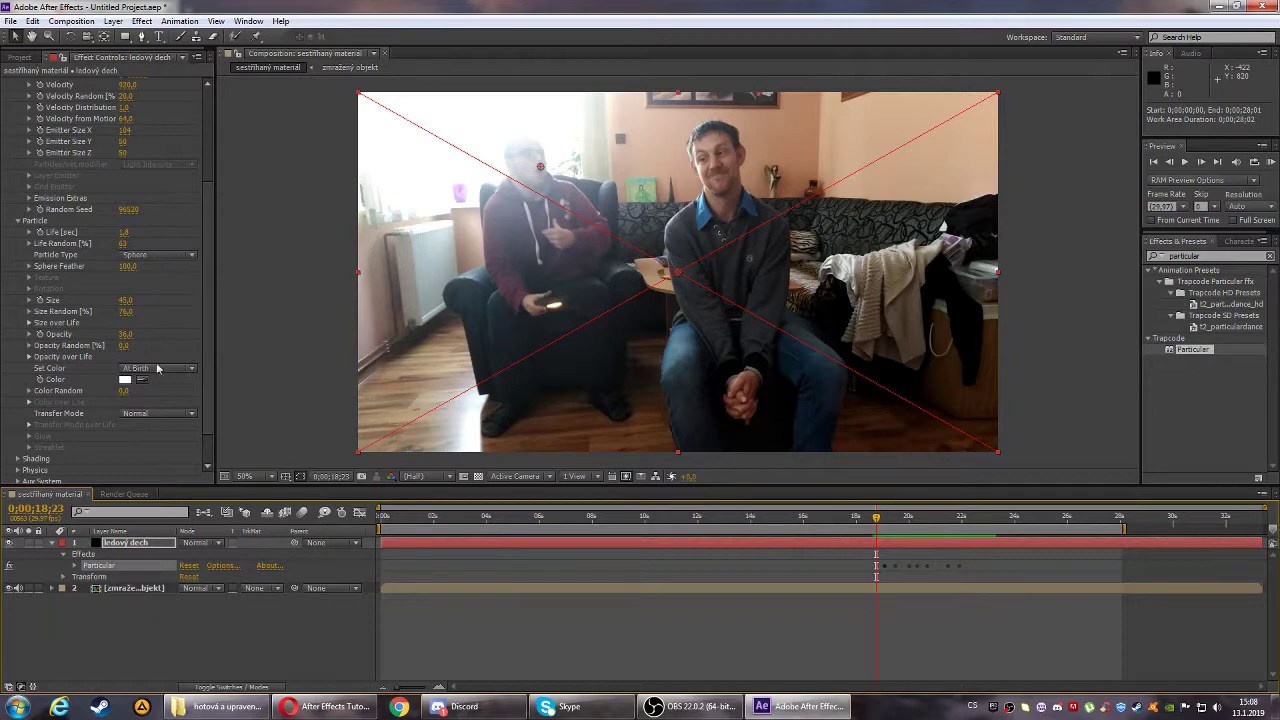
{"action": "scroll", "coordinate": [143, 306], "scroll_direction": "up", "scroll_amount": 2}
{"action": "scroll", "coordinate": [140, 300], "scroll_direction": "up", "scroll_amount": 1}
{"action": "scroll", "coordinate": [131, 273], "scroll_direction": "up", "scroll_amount": 2}
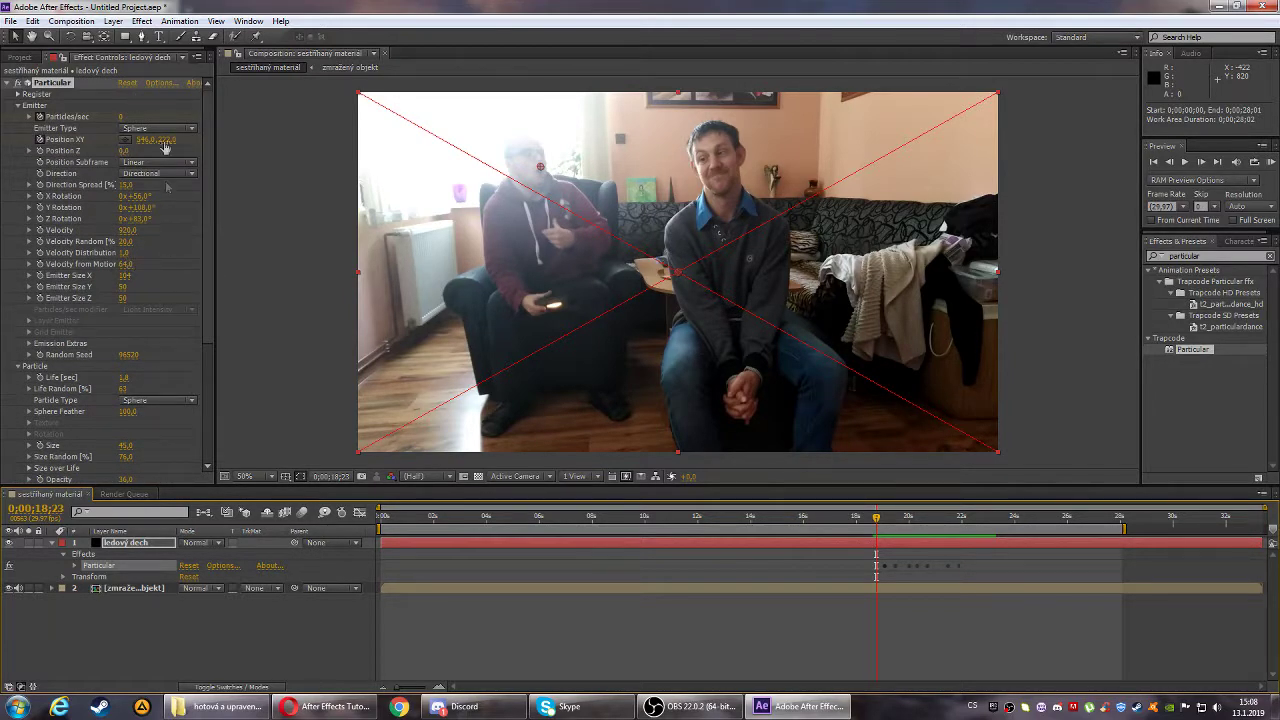
{"action": "scroll", "coordinate": [132, 212], "scroll_direction": "down", "scroll_amount": 2}
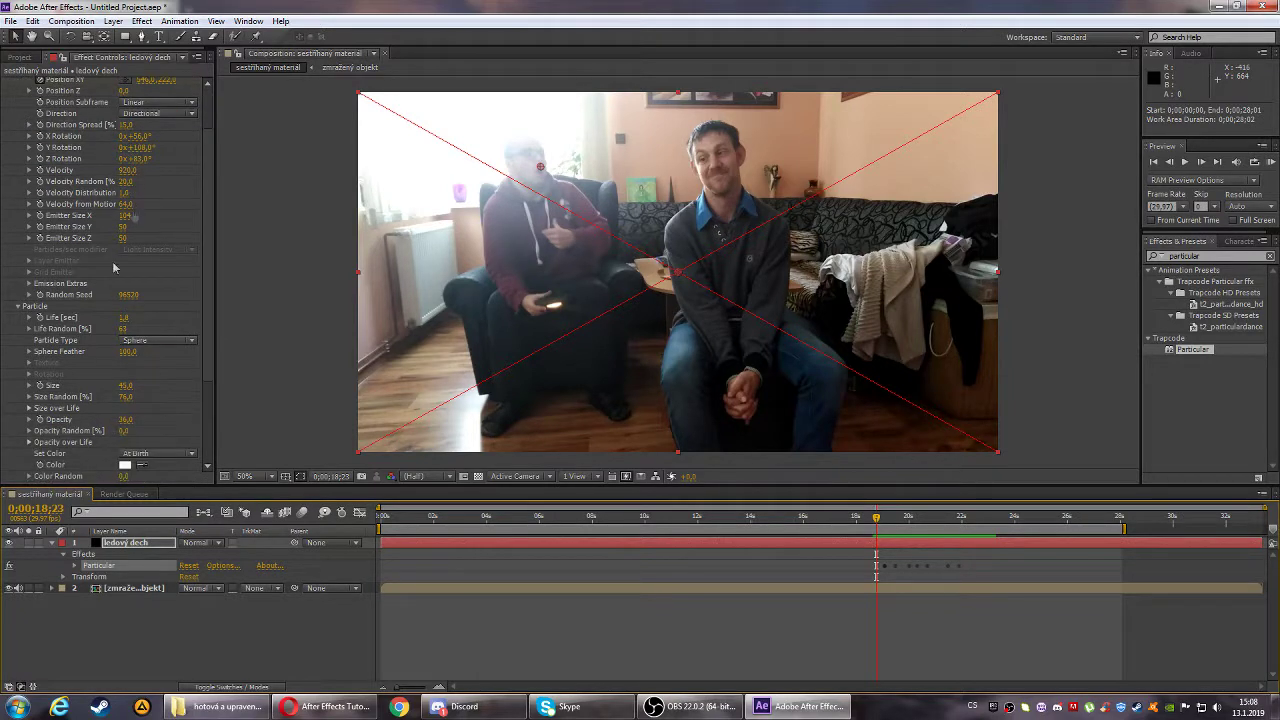
- Duplicate the ledový dech layer with Ctrl+D and expand the new ledový dech 2
{"action": "left_click", "coordinate": [58, 552]}
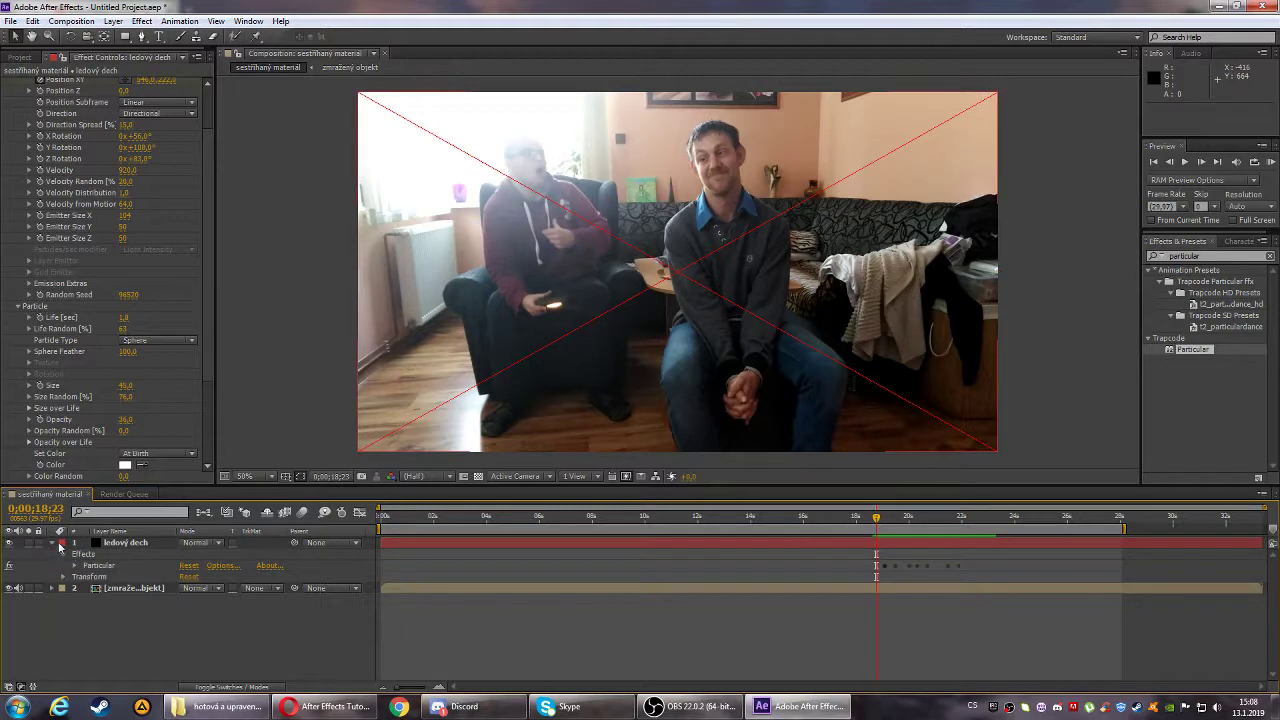
{"action": "left_click", "coordinate": [54, 544]}
{"action": "left_click", "coordinate": [112, 543]}
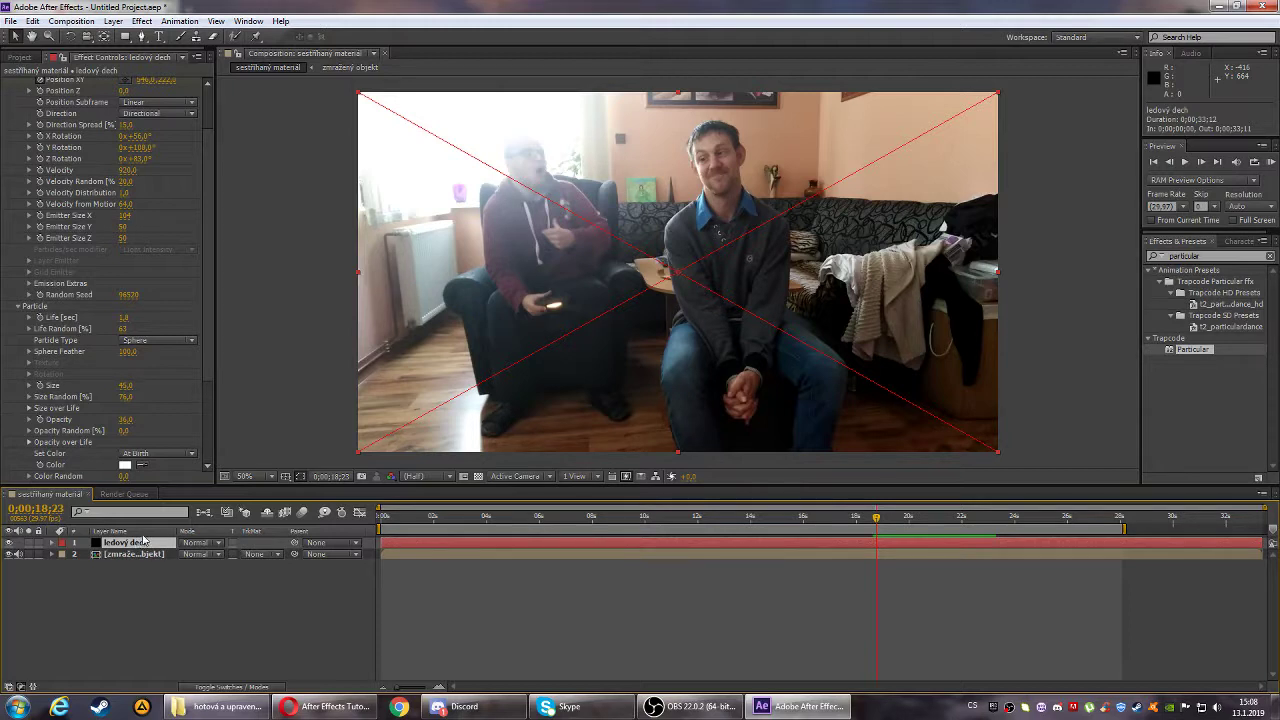
{"action": "key", "text": "ctrl+d"}
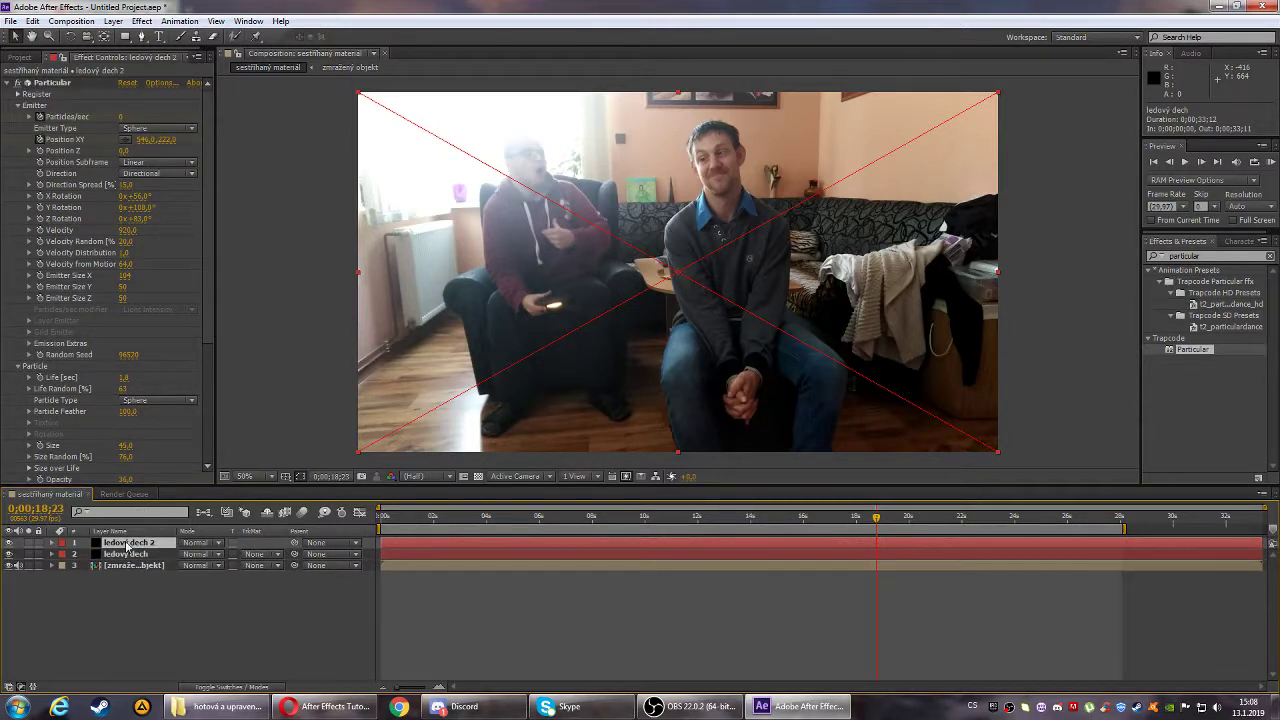
{"action": "left_click", "coordinate": [52, 544]}
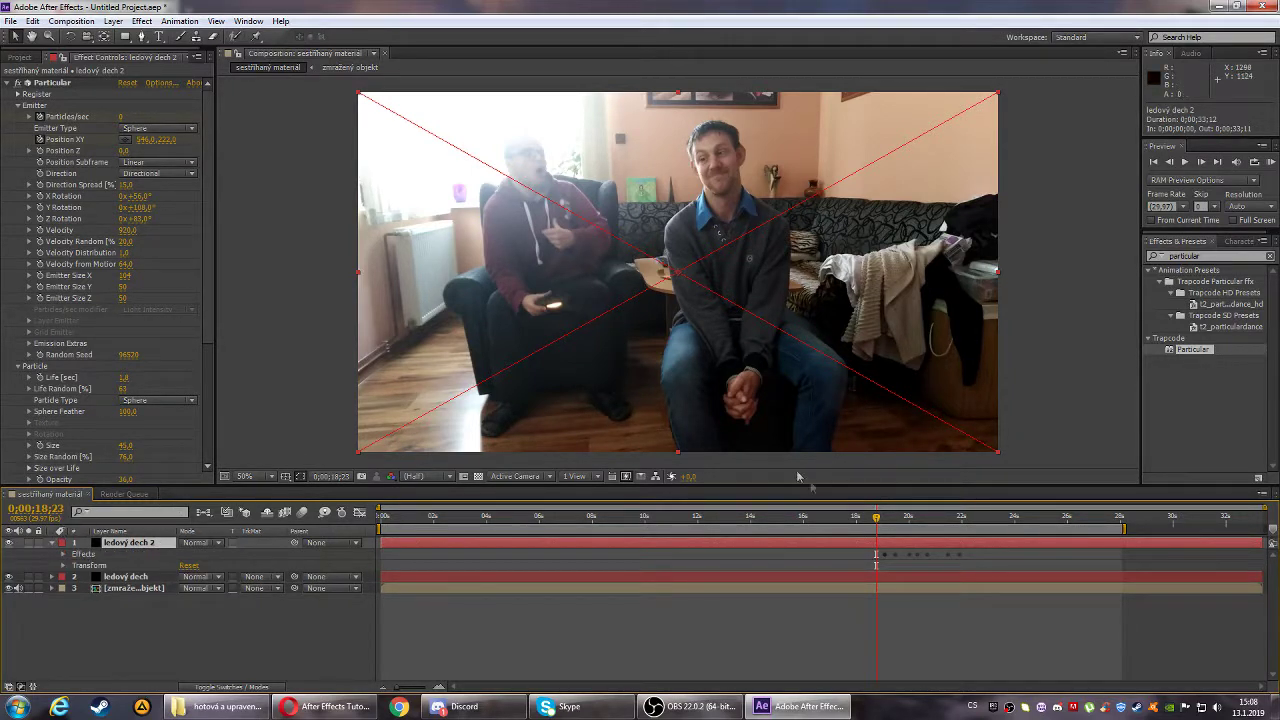
- Advance to 0;00;20;20 and set the particle Size Random to 0
{"action": "left_click_drag", "start_coordinate": [873, 521], "coordinate": [907, 518]}
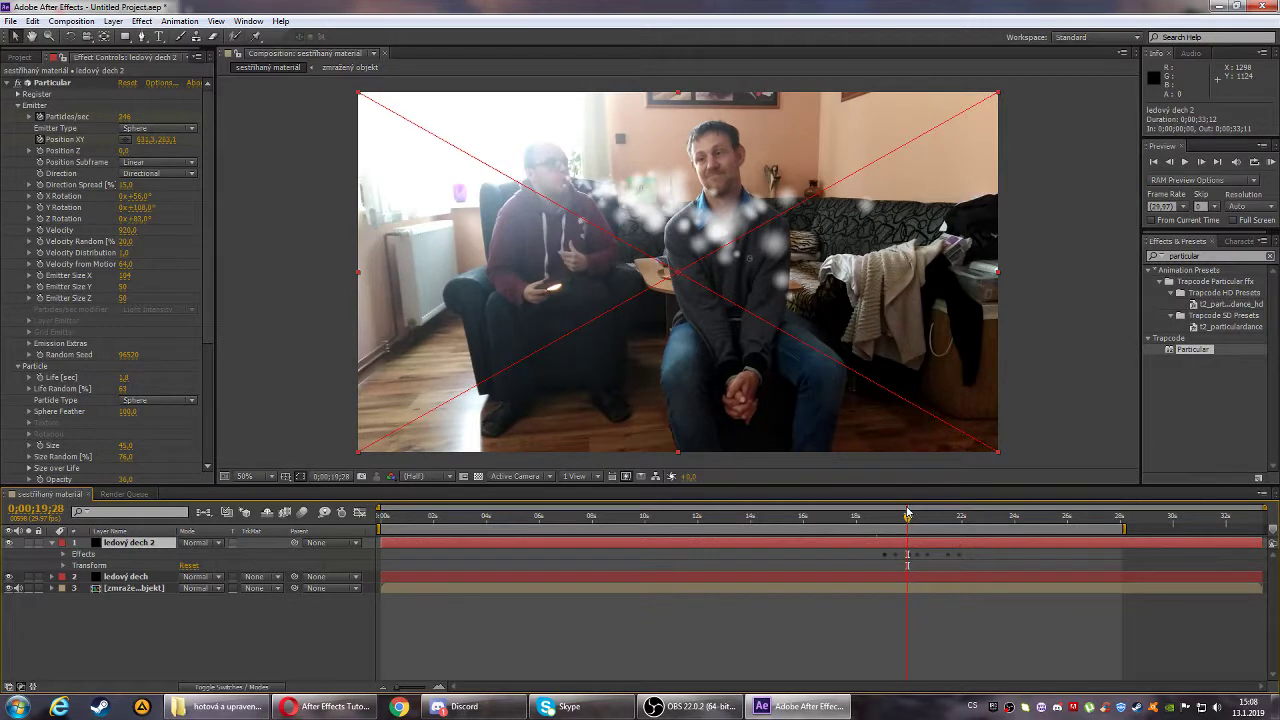
{"action": "left_click_drag", "start_coordinate": [907, 519], "coordinate": [927, 517]}
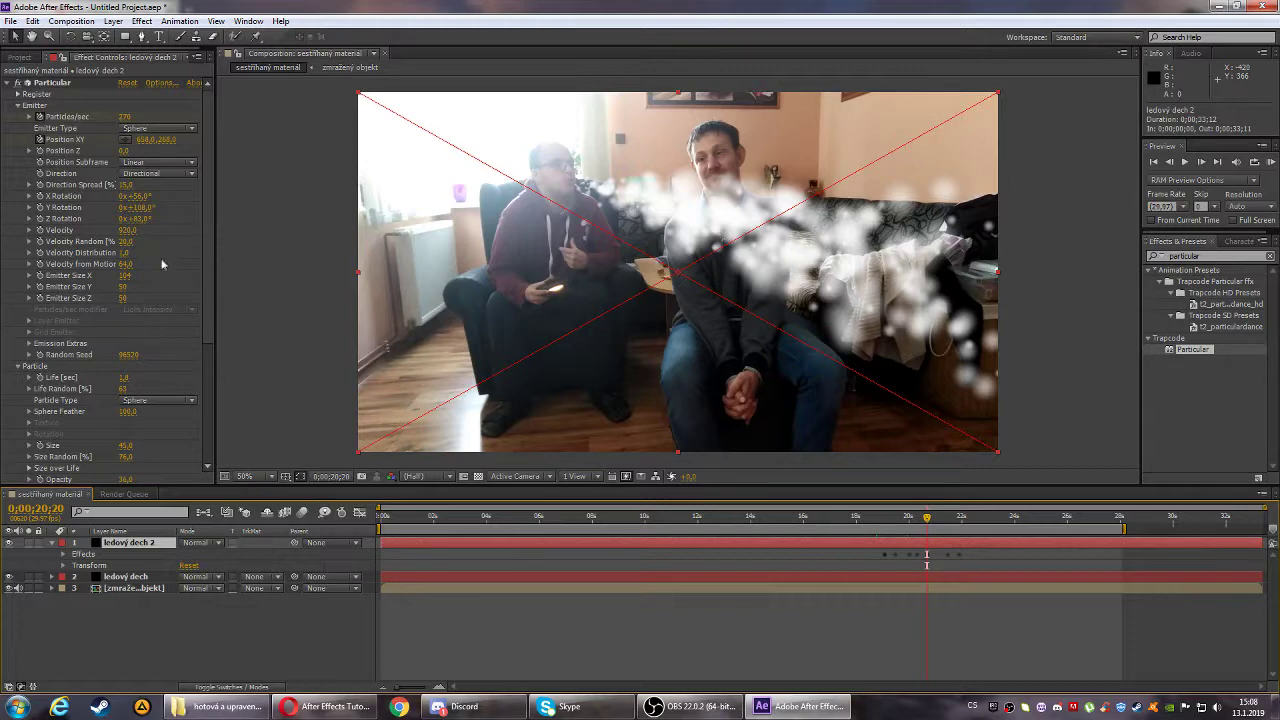
{"action": "scroll", "coordinate": [155, 304], "scroll_direction": "down", "scroll_amount": 1}
{"action": "scroll", "coordinate": [152, 302], "scroll_direction": "down", "scroll_amount": 1}
{"action": "left_click", "coordinate": [127, 366]}
{"action": "type", "text": "100"}
{"action": "key", "text": "Return"}
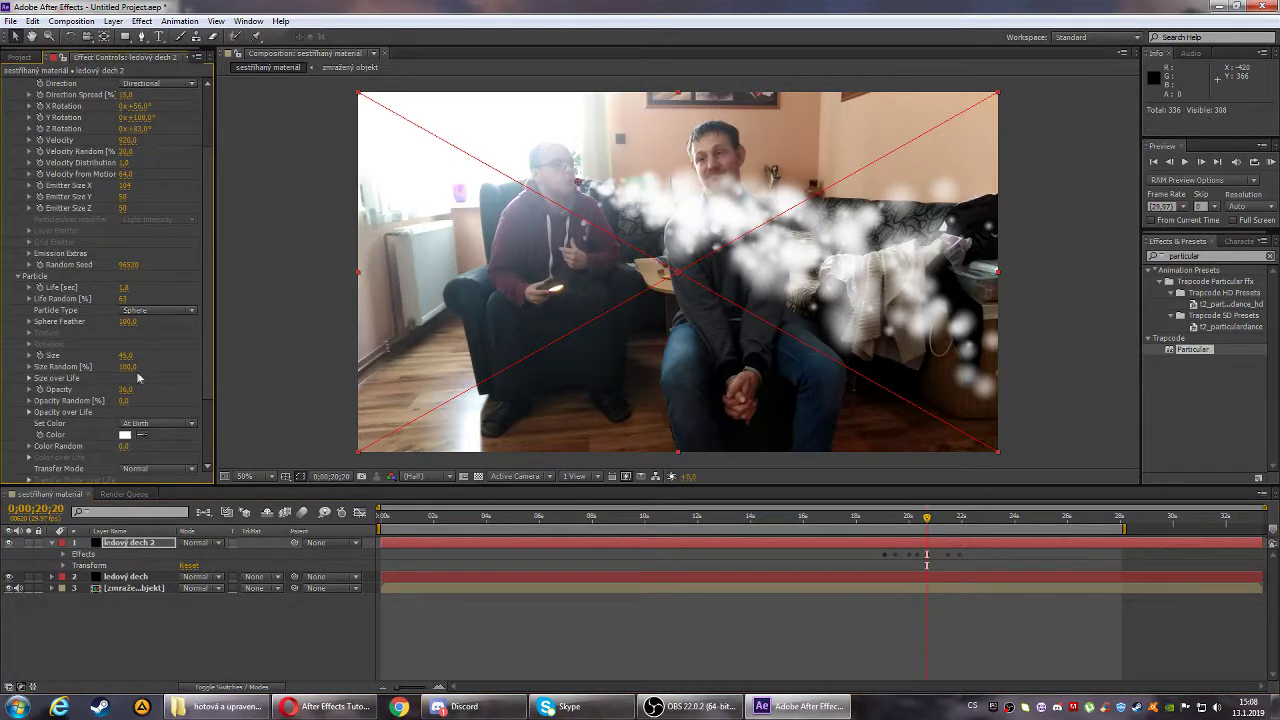
{"action": "mouse_move", "coordinate": [128, 366]}
{"action": "left_mouse_down"}
{"action": "mouse_move", "coordinate": [105, 371]}
{"action": "mouse_move", "coordinate": [114, 379]}
{"action": "left_mouse_up"}
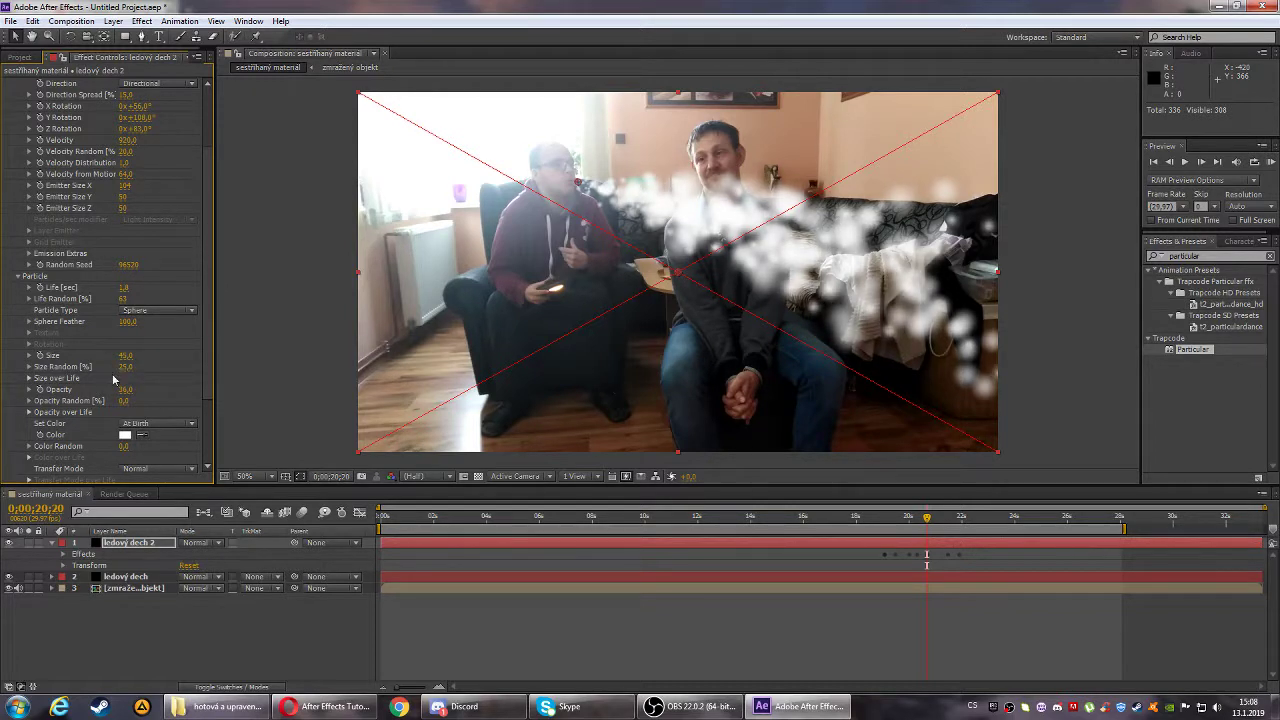
{"action": "left_click_drag", "start_coordinate": [113, 379], "coordinate": [112, 379]}
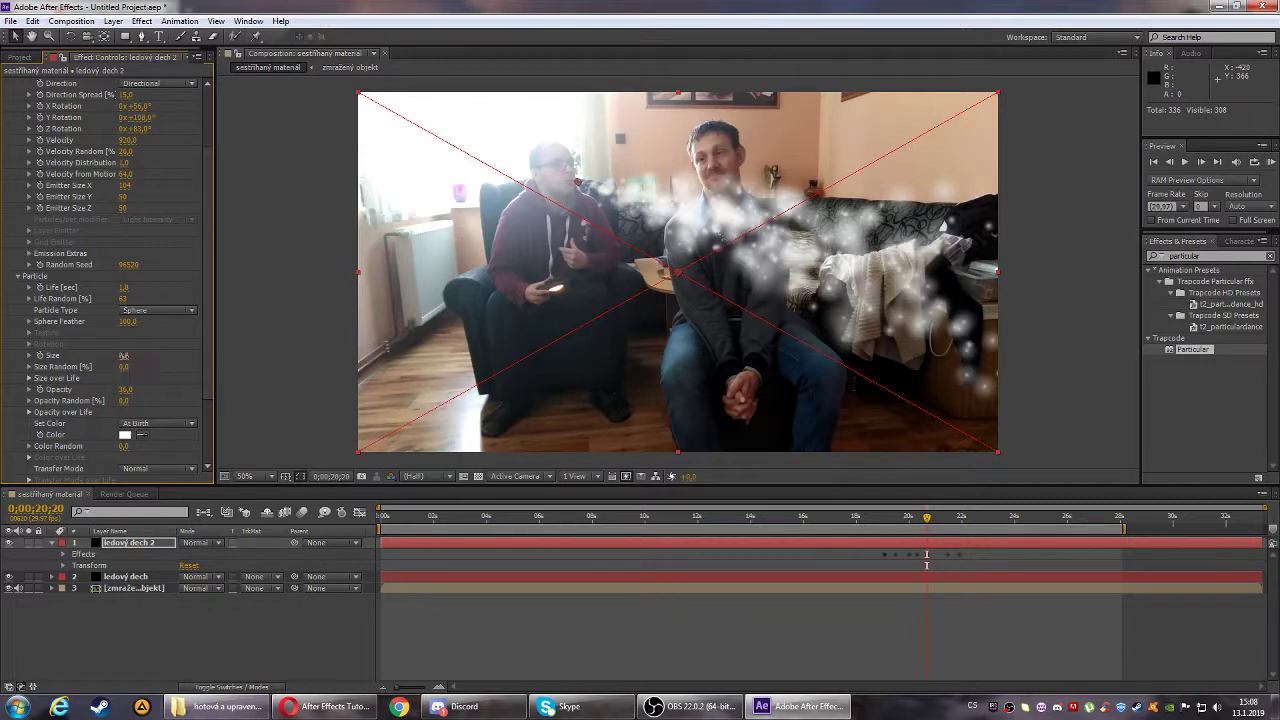
- Reduce the particle Size of ledový dech 2 to 13
{"action": "left_click_drag", "start_coordinate": [131, 355], "coordinate": [120, 357]}
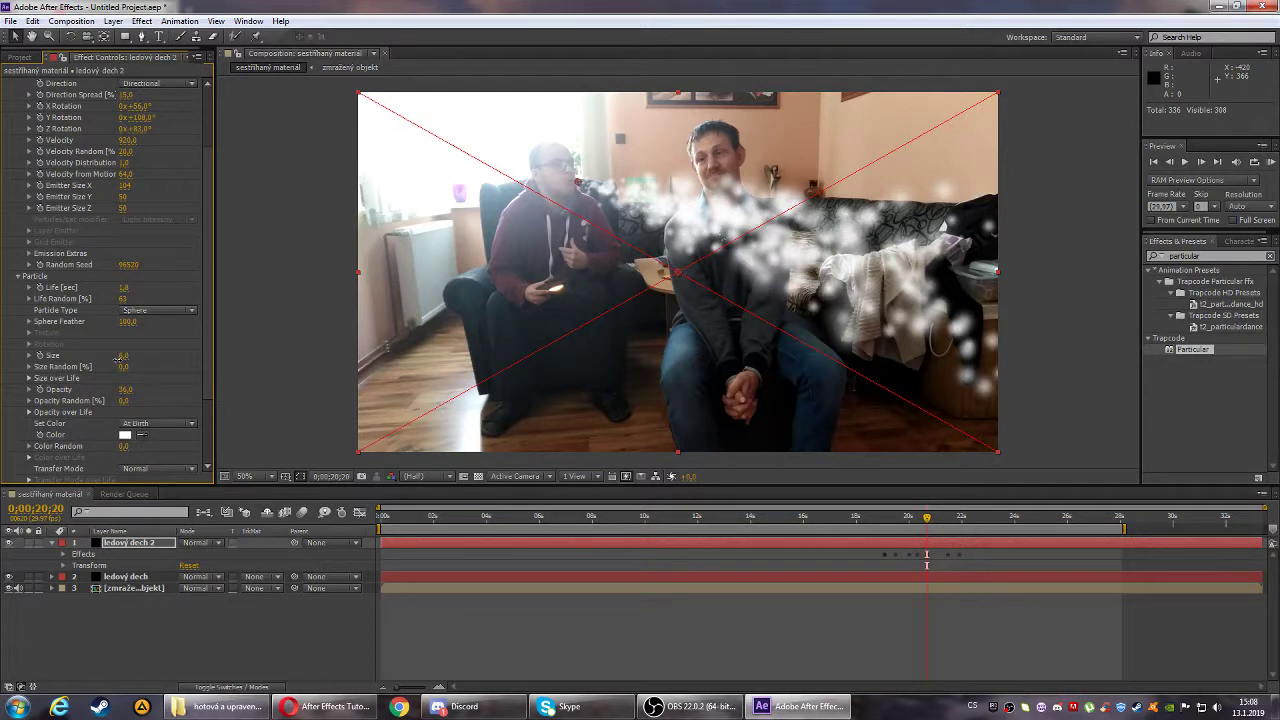
{"action": "left_click_drag", "start_coordinate": [113, 358], "coordinate": [89, 367]}
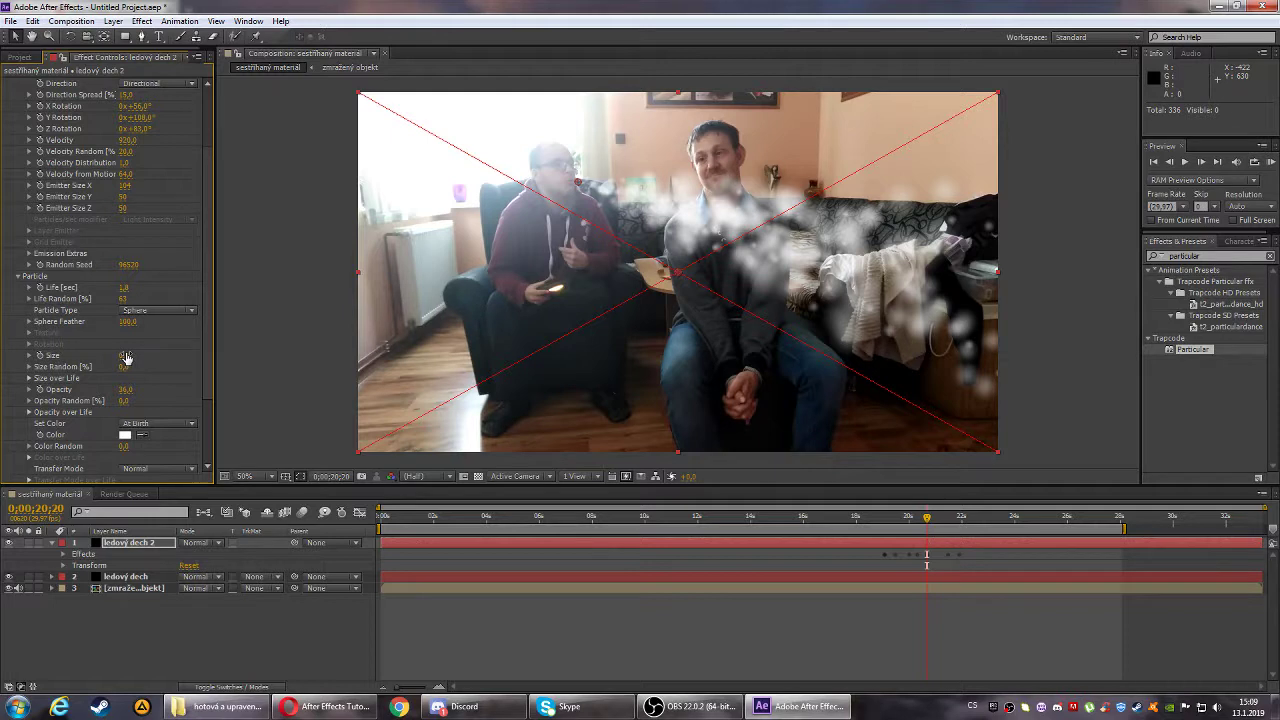
{"action": "left_click_drag", "start_coordinate": [125, 356], "coordinate": [146, 350]}
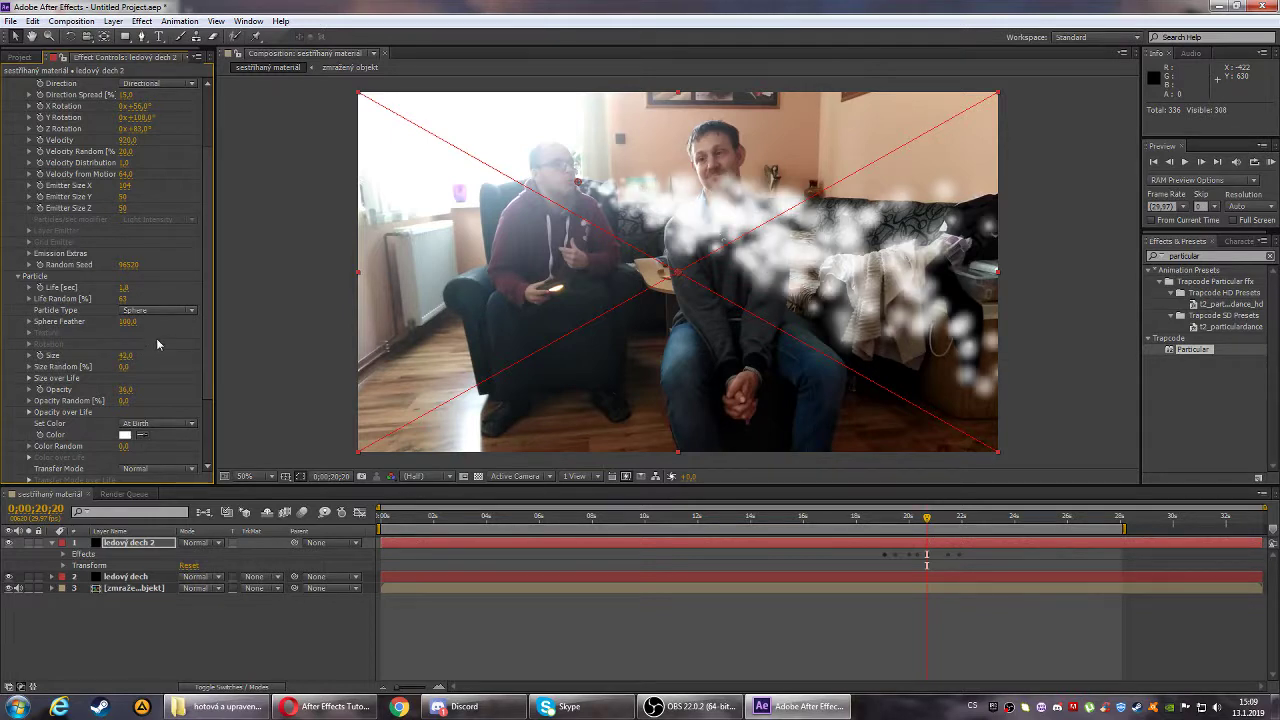
{"action": "left_click_drag", "start_coordinate": [124, 357], "coordinate": [110, 357]}
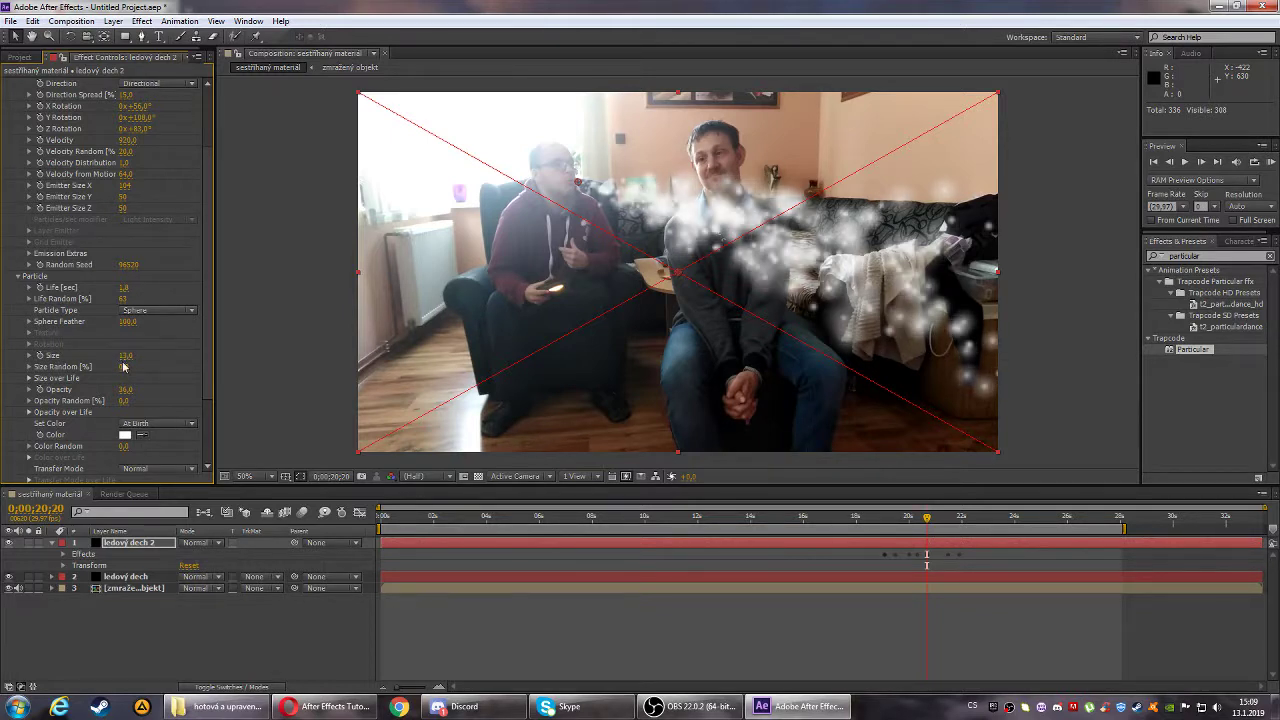
{"action": "scroll", "coordinate": [115, 300], "scroll_direction": "down", "scroll_amount": 3}
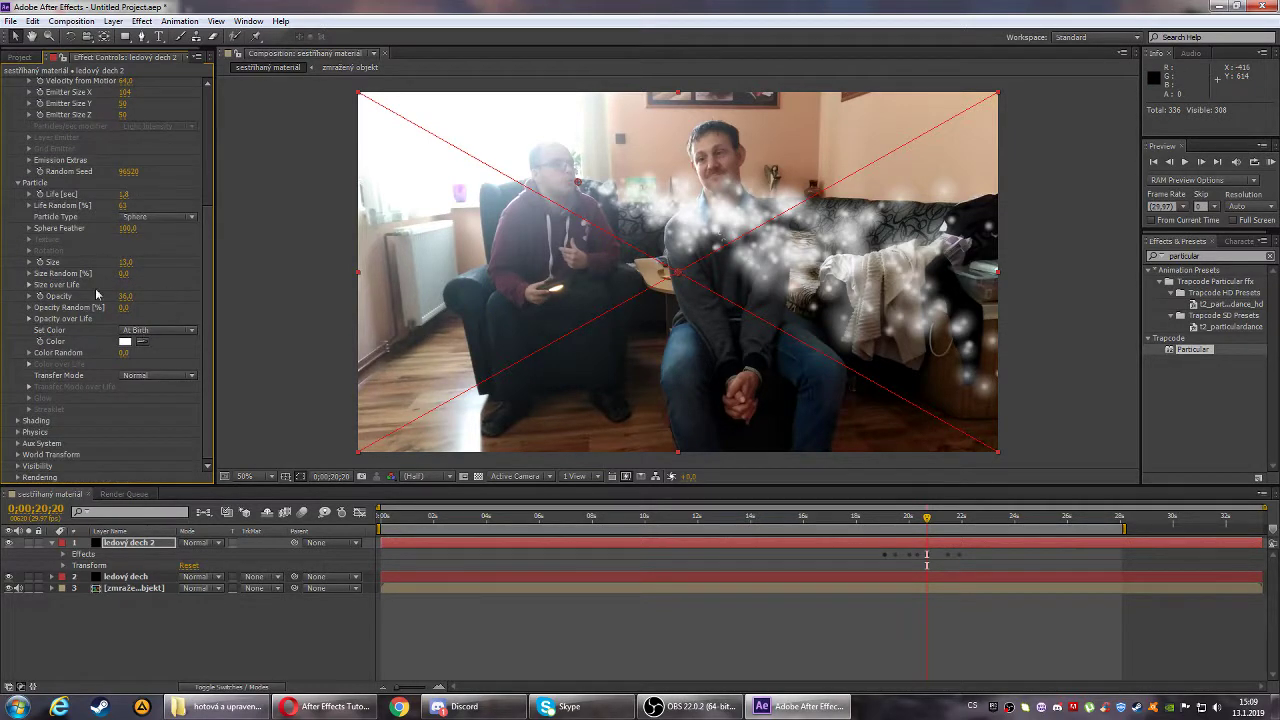
- Change the Particle Type to Streaklet and preview from just before the breath starts
{"action": "left_click", "coordinate": [192, 219]}
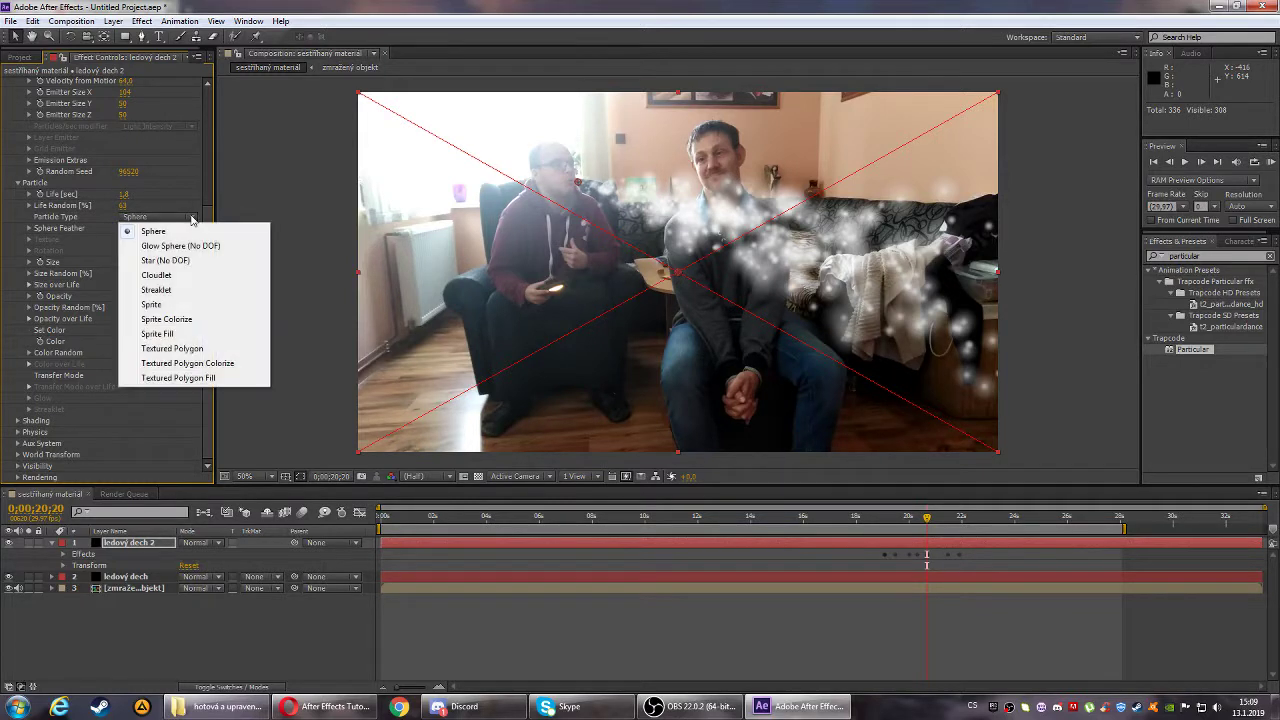
{"action": "left_click", "coordinate": [183, 291]}
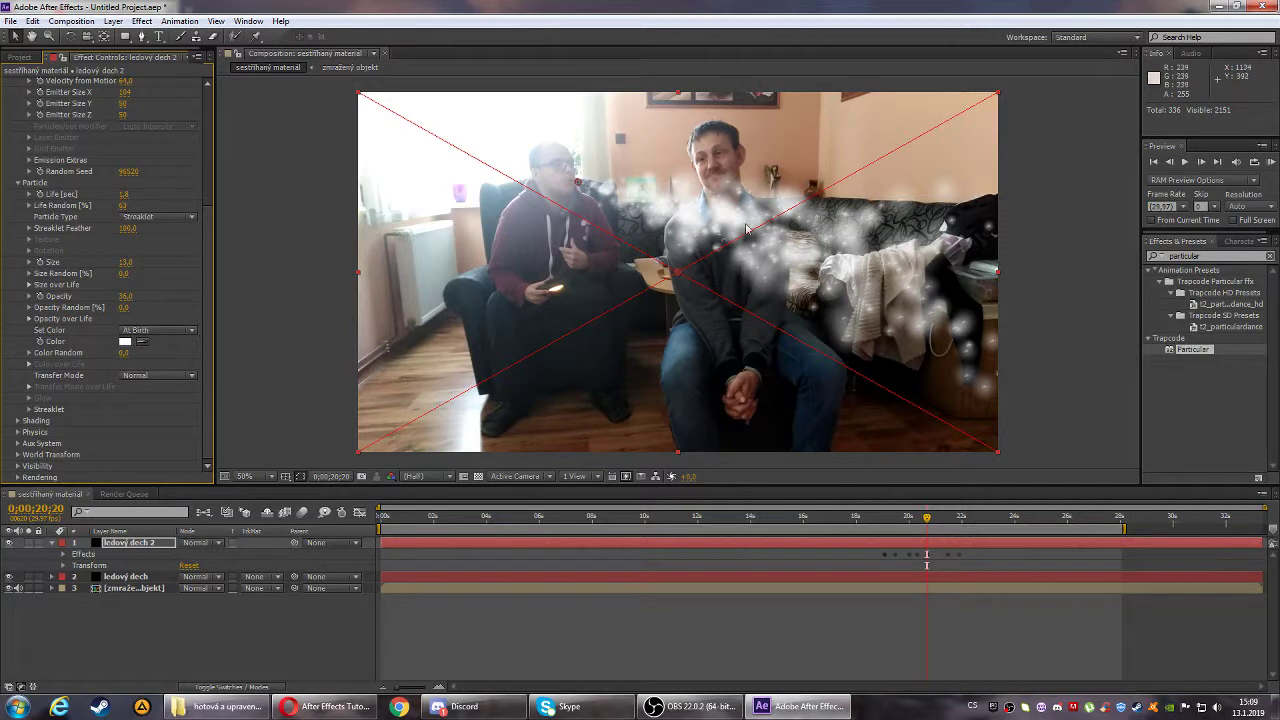
{"action": "mouse_move", "coordinate": [876, 525]}
{"action": "left_mouse_down"}
{"action": "mouse_move", "coordinate": [909, 520]}
{"action": "mouse_move", "coordinate": [876, 522]}
{"action": "left_mouse_up"}
{"action": "key", "text": "space"}
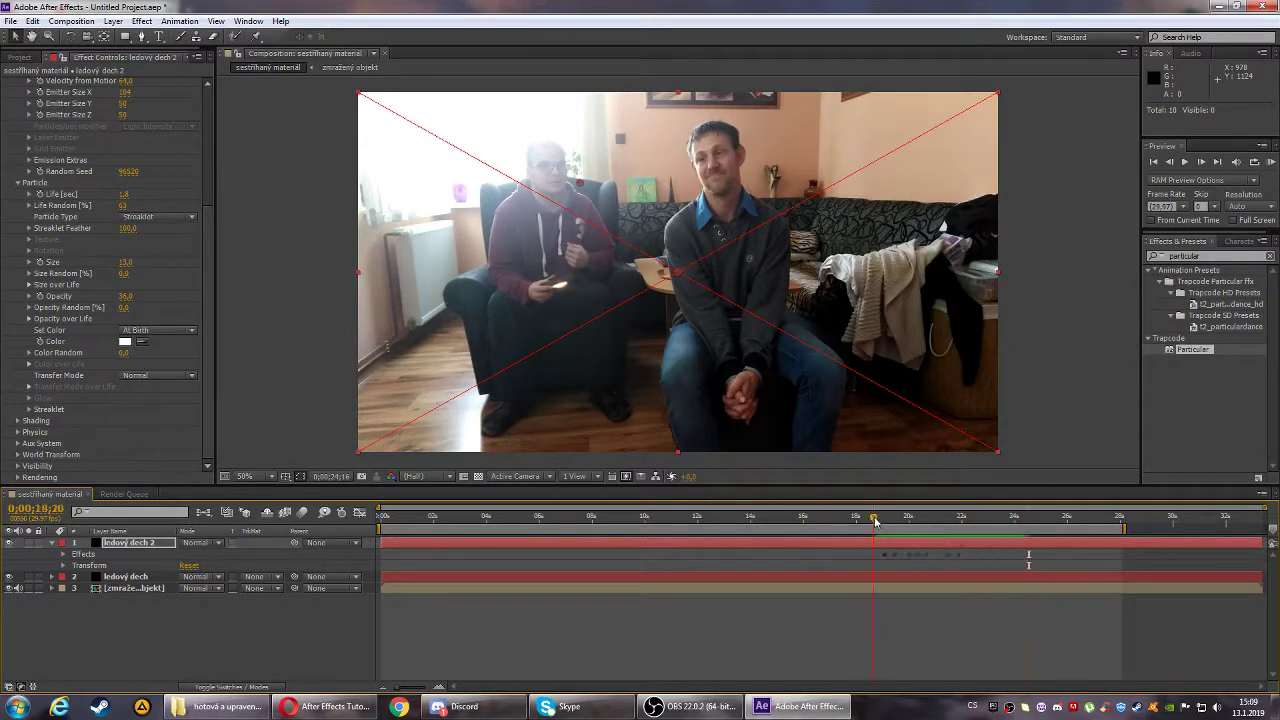
- Stop the preview at 0;00;18;27 and search the effects for 'color' to locate VC Color Vibrance
{"action": "left_click", "coordinate": [877, 518]}
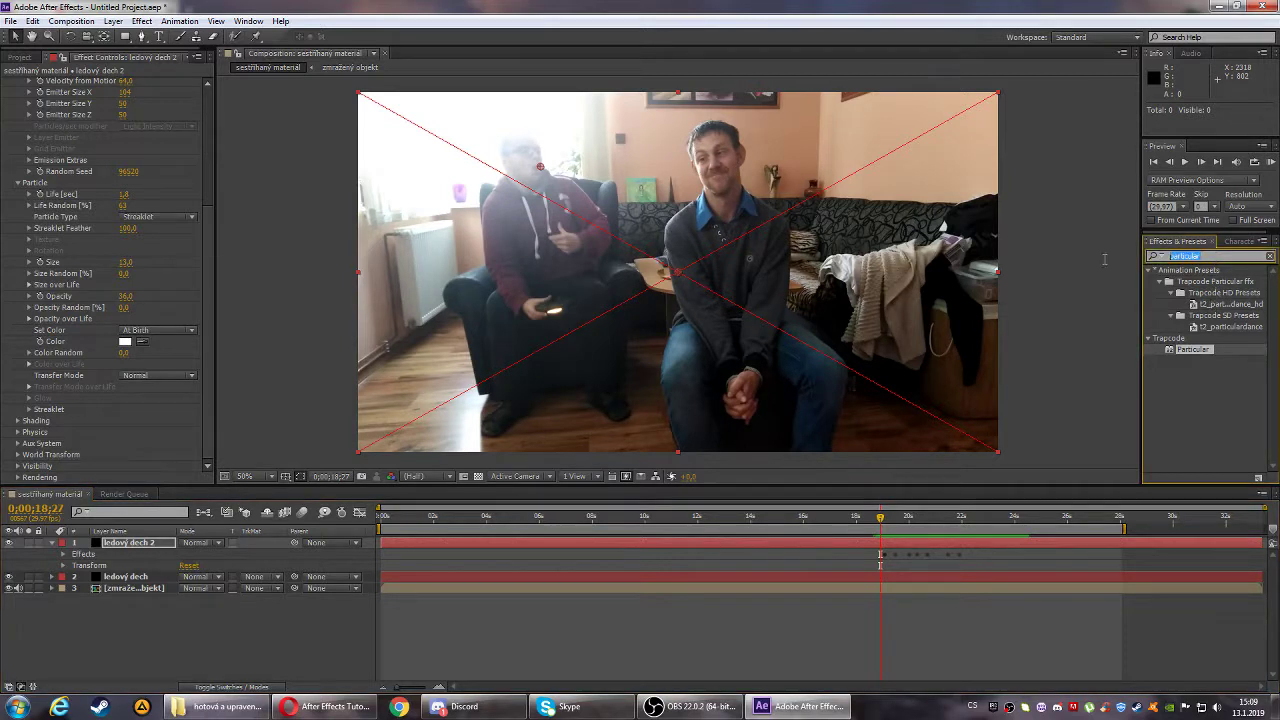
{"action": "type", "text": "video"}
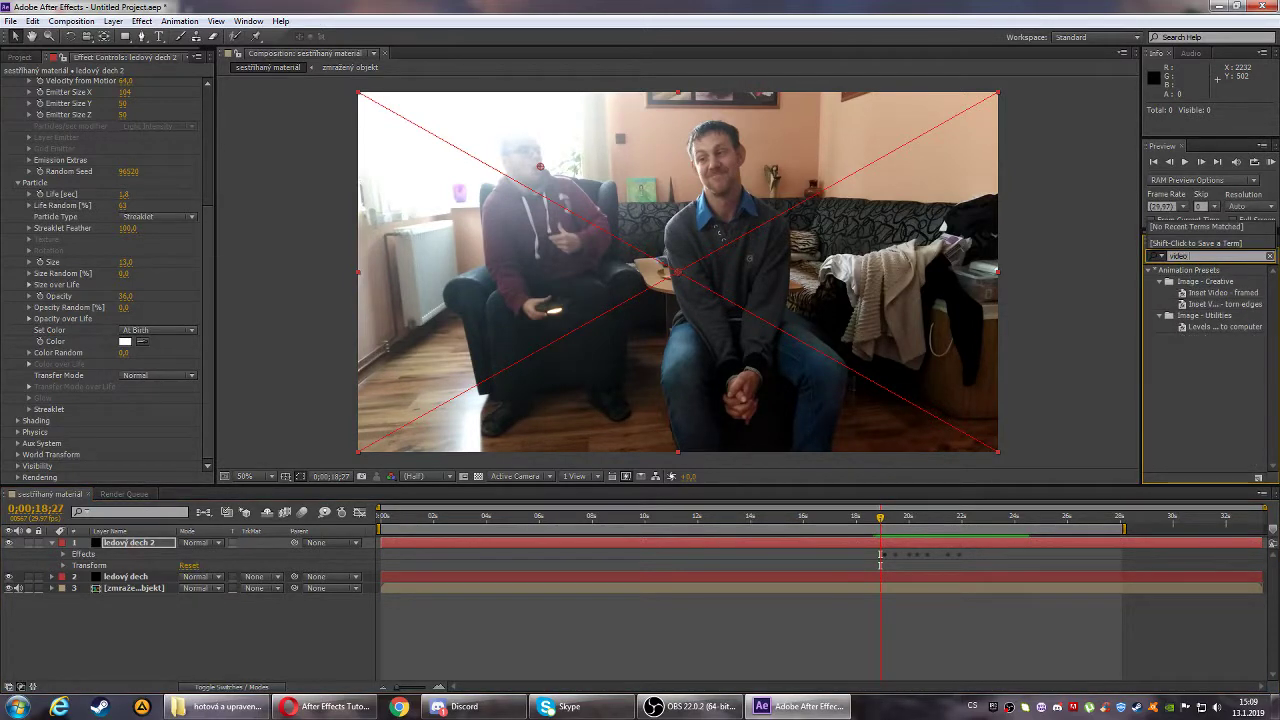
{"action": "type", "text": " copilot"}
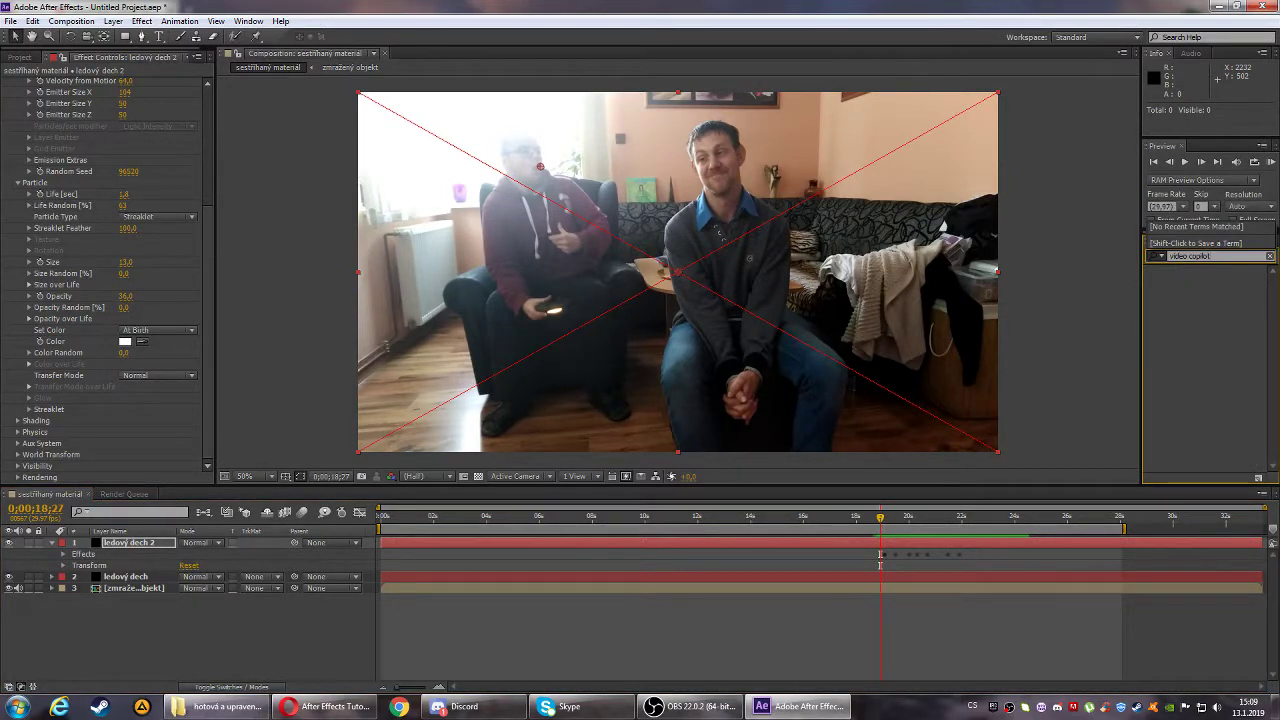
{"action": "key", "text": "BackSpace"}
{"action": "key", "text": "BackSpace"}
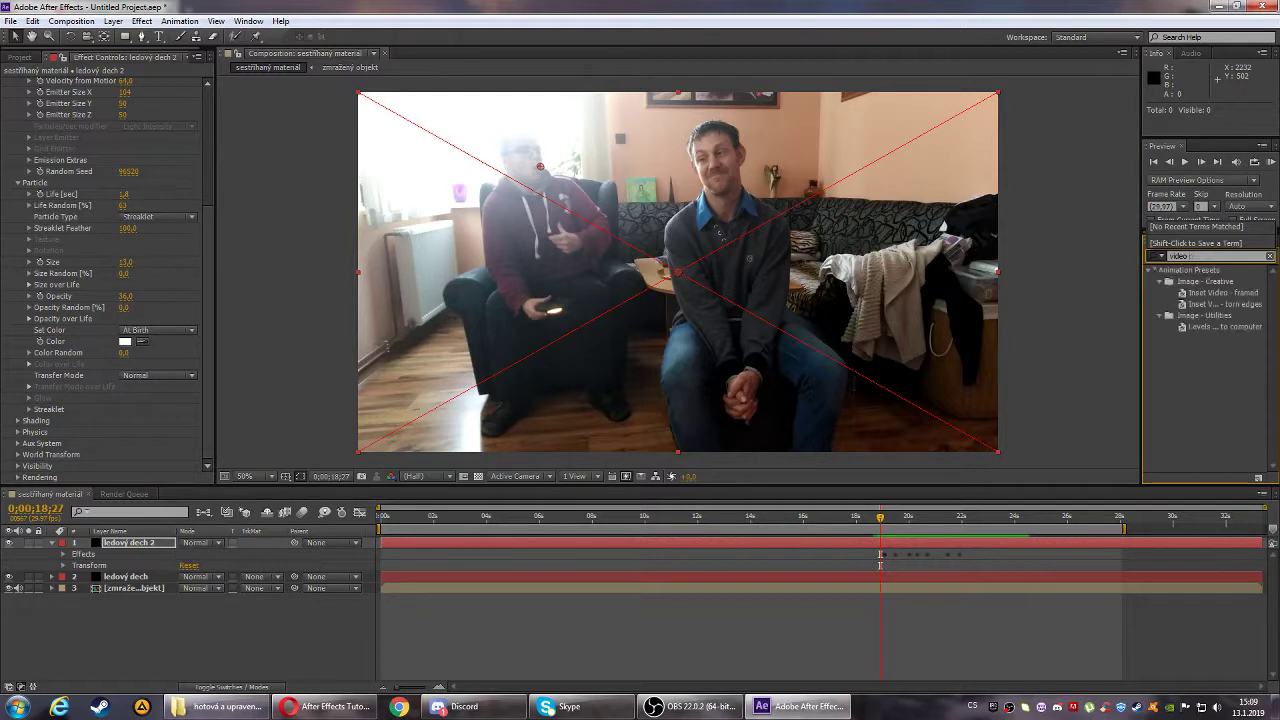
{"action": "key", "text": "BackSpace"}
{"action": "key", "text": "BackSpace"}
{"action": "key", "text": "BackSpace"}
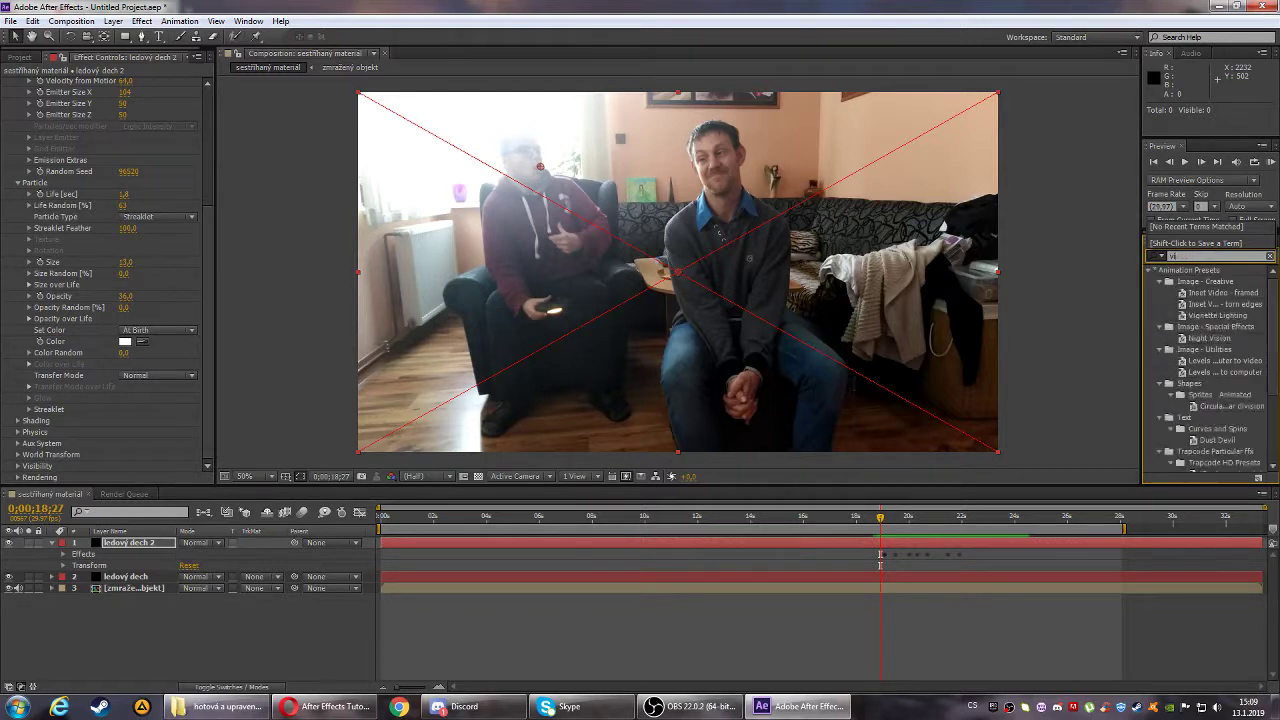
{"action": "type", "text": "color"}
{"action": "key", "text": "BackSpace"}
{"action": "key", "text": "BackSpace"}
{"action": "key", "text": "BackSpace"}
{"action": "key", "text": "BackSpace"}
{"action": "key", "text": "BackSpace"}
{"action": "type", "text": "color"}
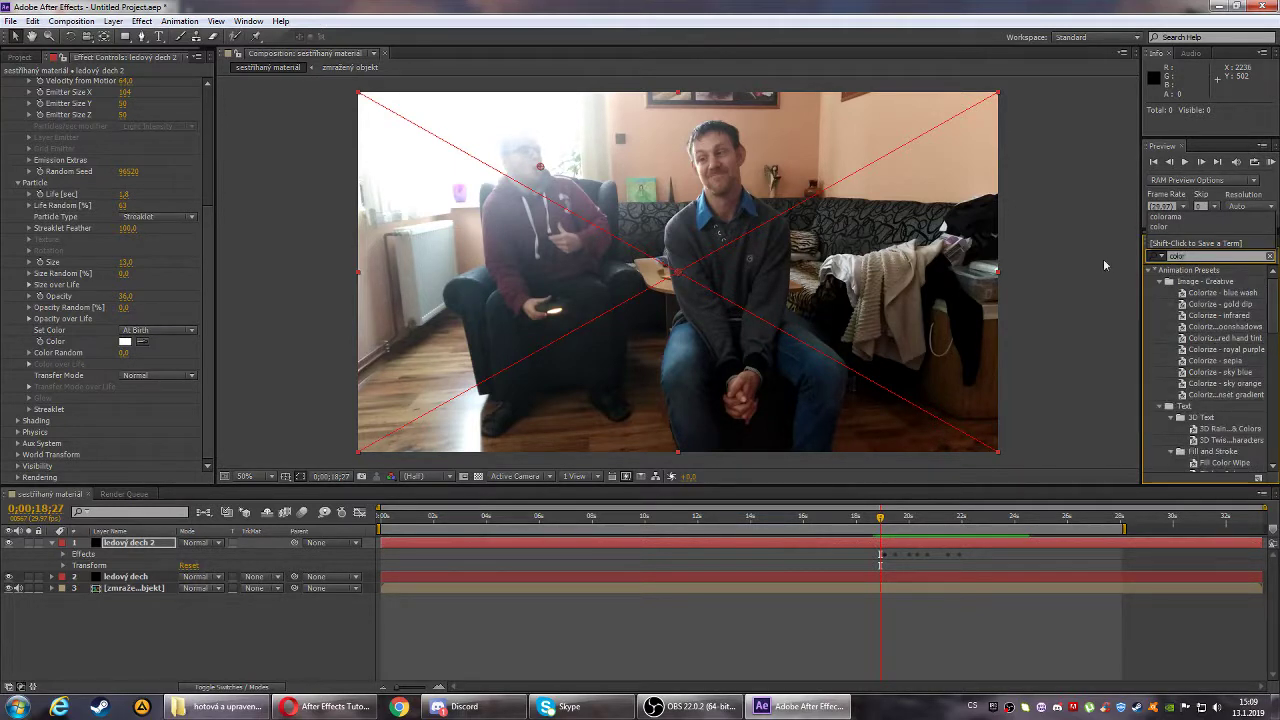
{"action": "left_click_drag", "start_coordinate": [1274, 318], "coordinate": [1250, 478]}
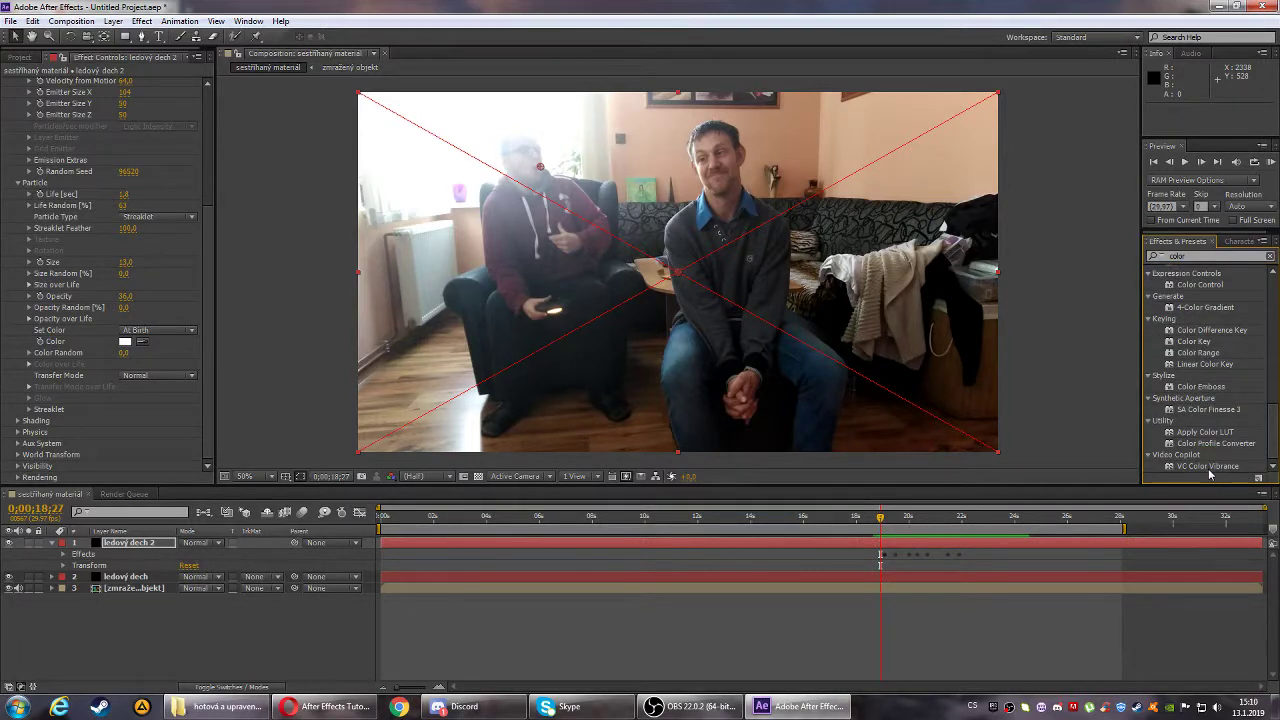
{"action": "mouse_move", "coordinate": [1217, 467]}
{"action": "left_mouse_down"}
{"action": "mouse_move", "coordinate": [227, 453]}
{"action": "mouse_move", "coordinate": [137, 588]}
{"action": "left_mouse_up"}
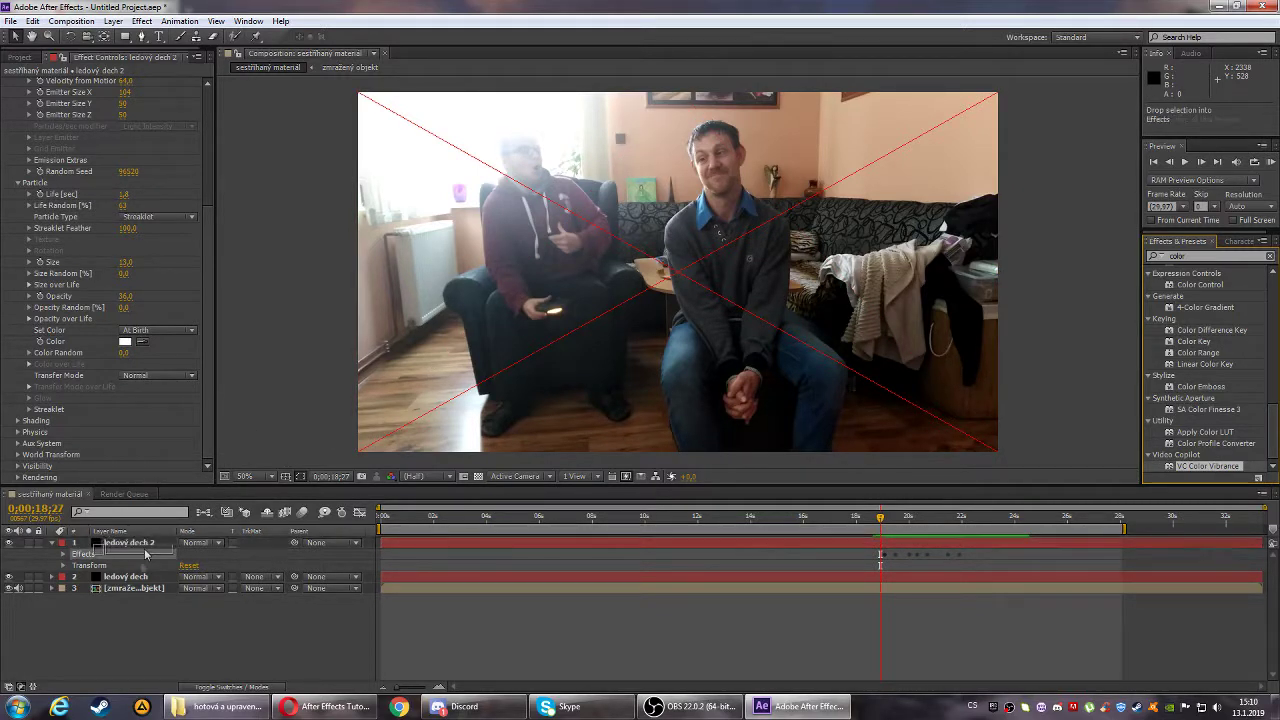
- Apply VC Color Vibrance to ledový dech and set its tint to a softer blue
{"action": "left_click_drag", "start_coordinate": [137, 588], "coordinate": [135, 580]}
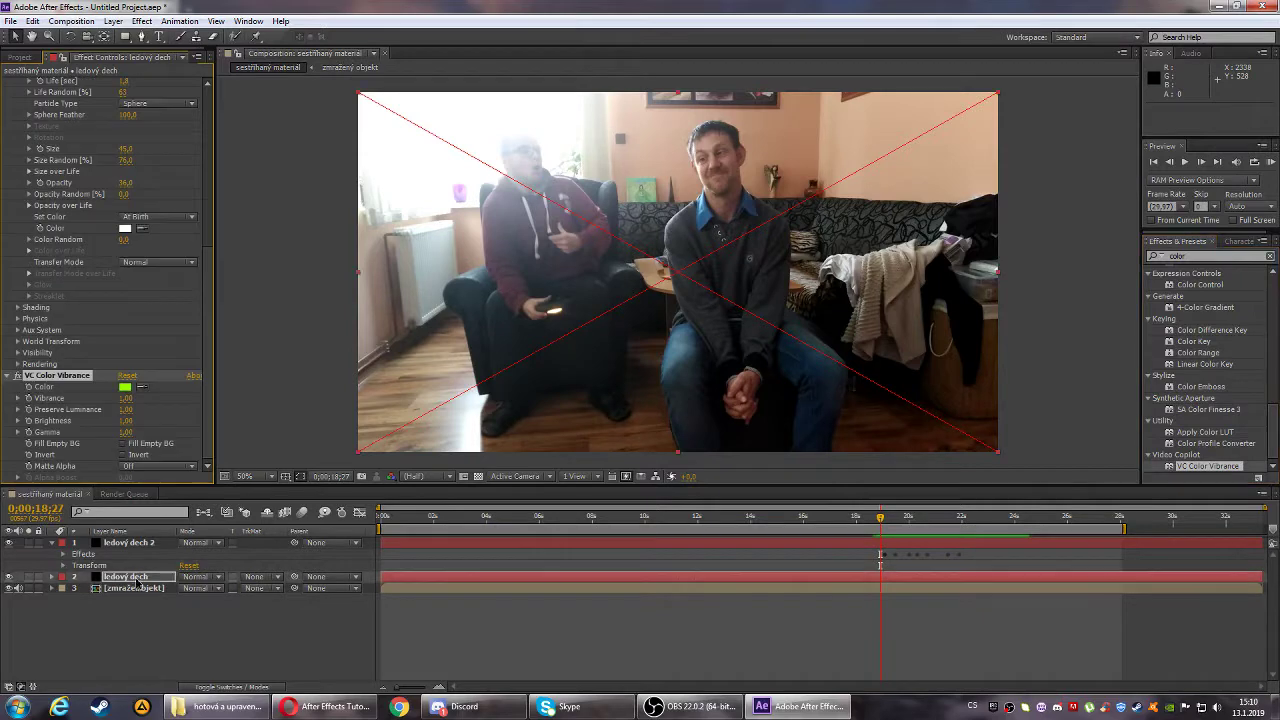
{"action": "left_click", "coordinate": [124, 387]}
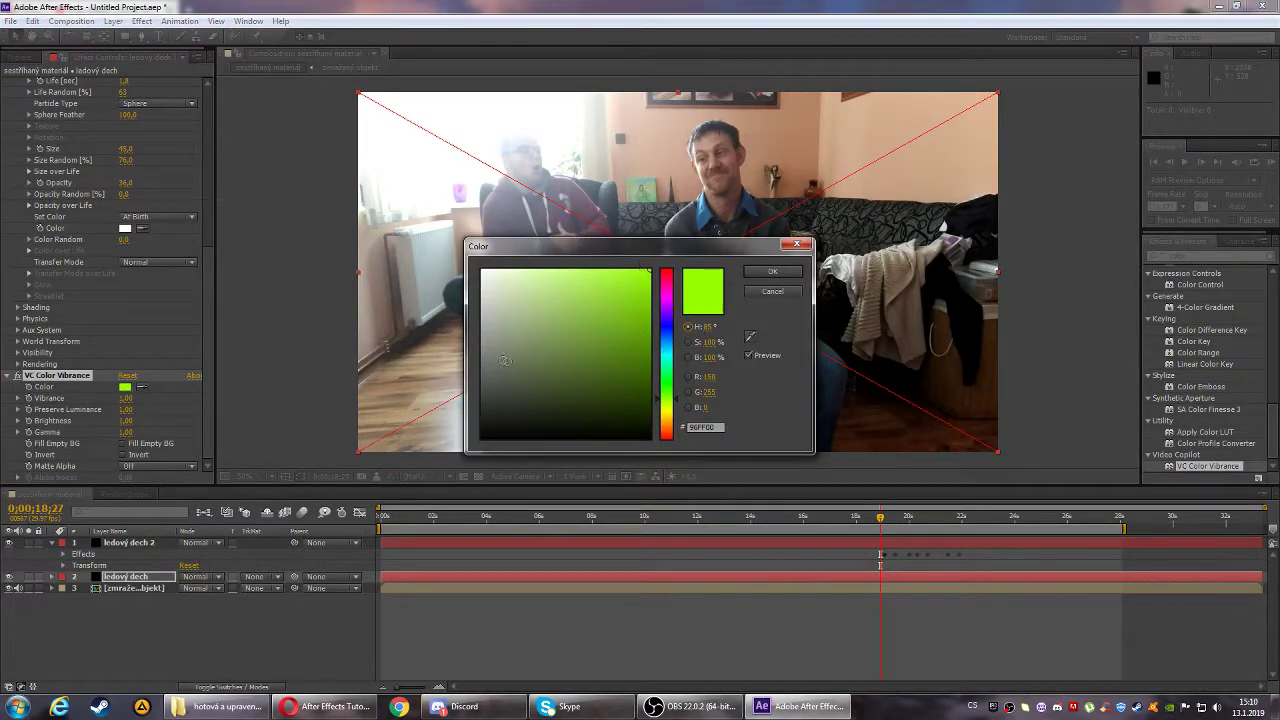
{"action": "left_click_drag", "start_coordinate": [670, 345], "coordinate": [667, 350]}
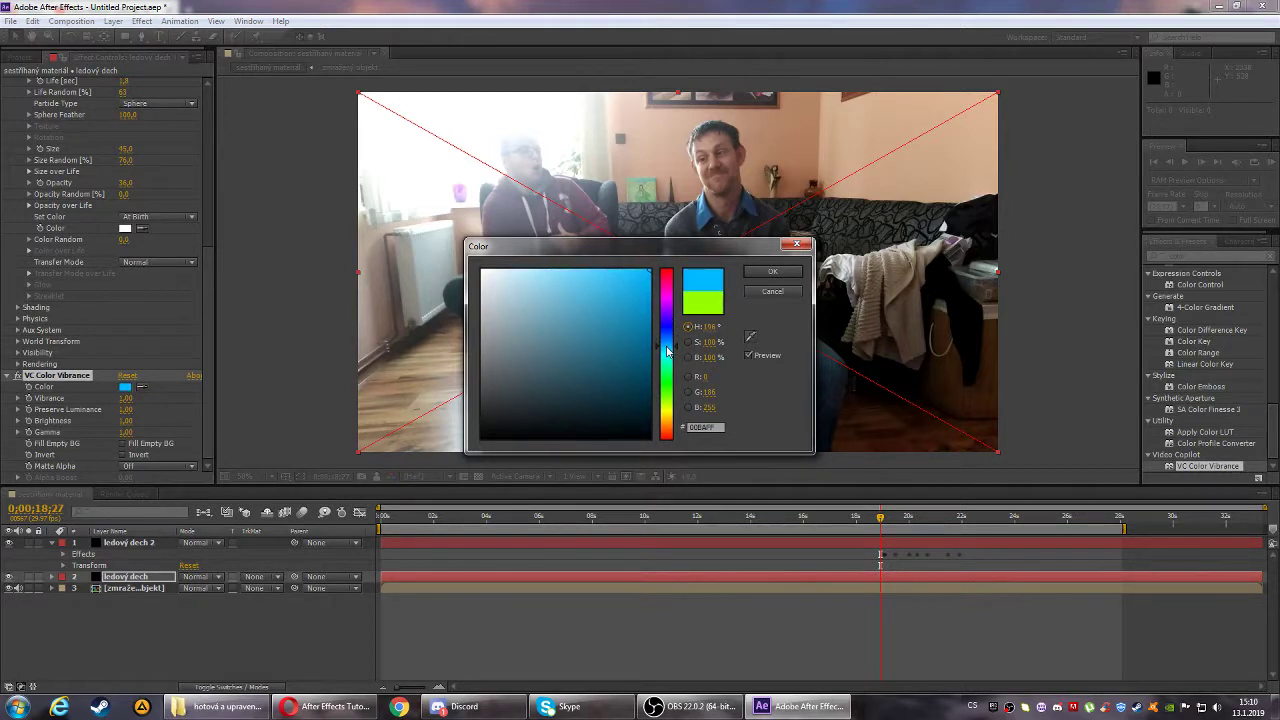
{"action": "mouse_move", "coordinate": [640, 276]}
{"action": "left_mouse_down"}
{"action": "mouse_move", "coordinate": [615, 310]}
{"action": "mouse_move", "coordinate": [556, 279]}
{"action": "left_mouse_up"}
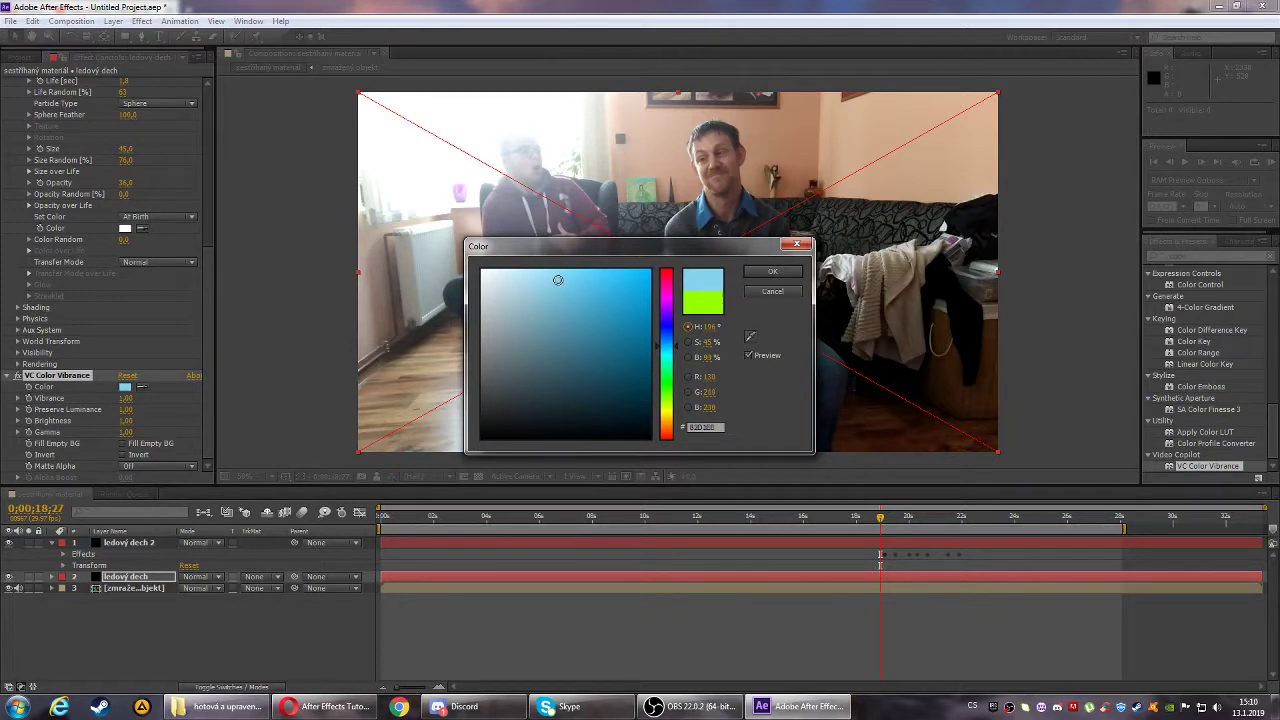
{"action": "left_click", "coordinate": [772, 272]}
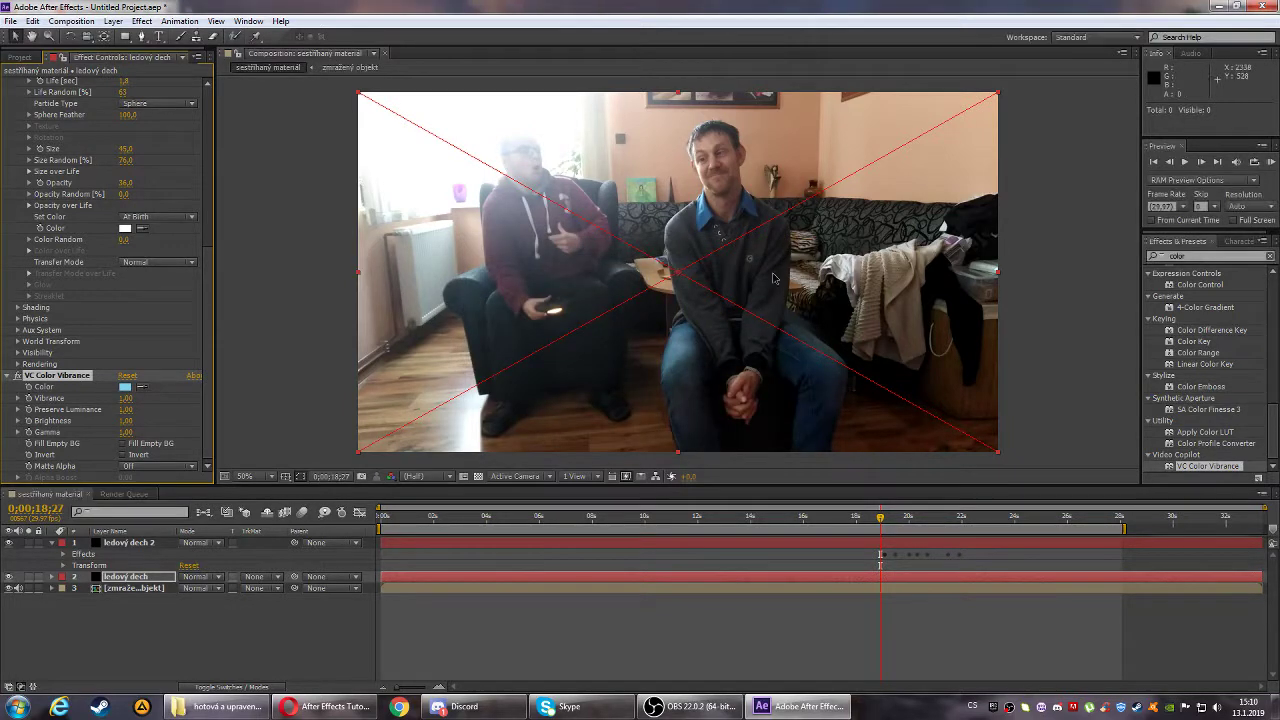
- Move to a frame with visible particles and lighten the tint to pale icy blue (8BB9CD)
{"action": "left_click_drag", "start_coordinate": [881, 519], "coordinate": [918, 515]}
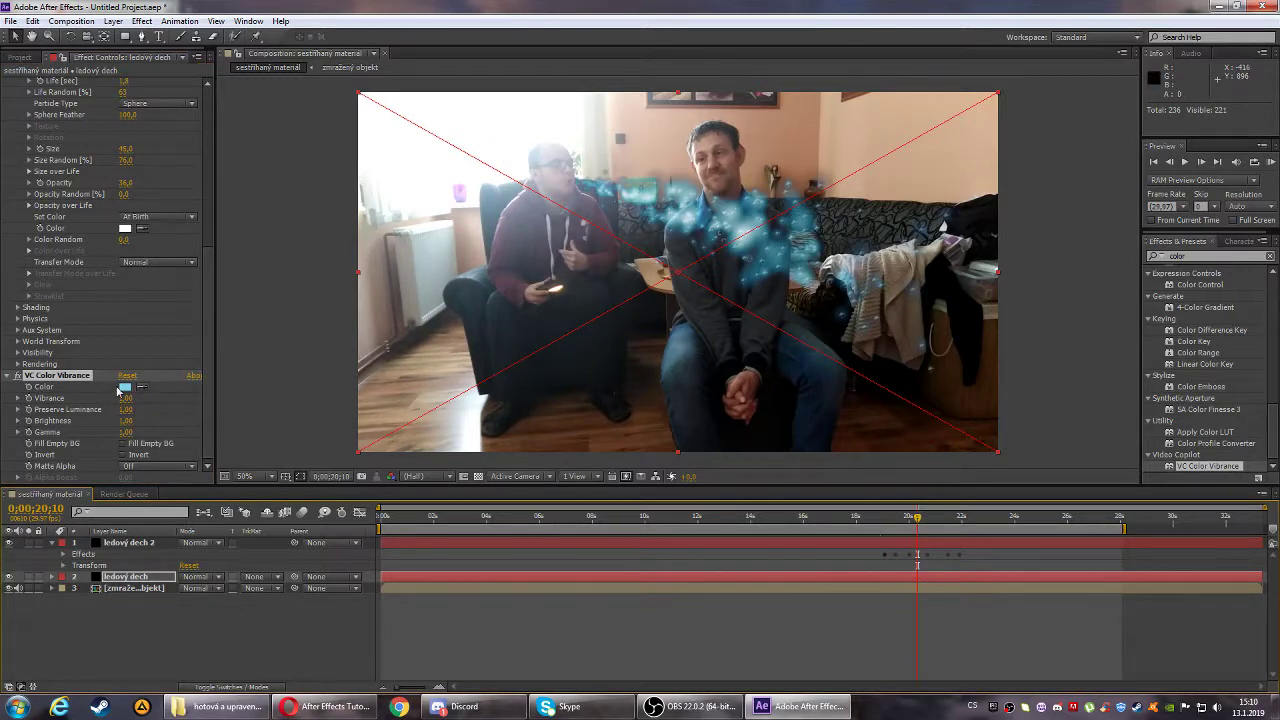
{"action": "left_click", "coordinate": [124, 387]}
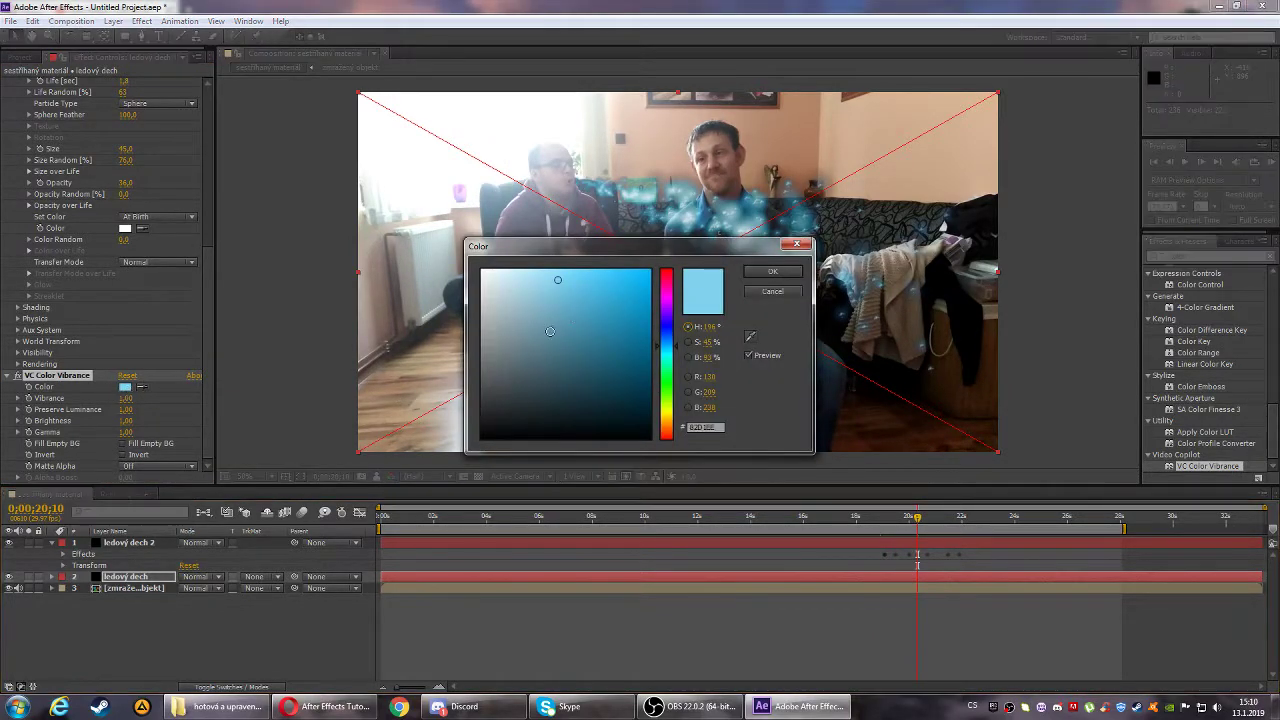
{"action": "left_click_drag", "start_coordinate": [558, 280], "coordinate": [540, 302]}
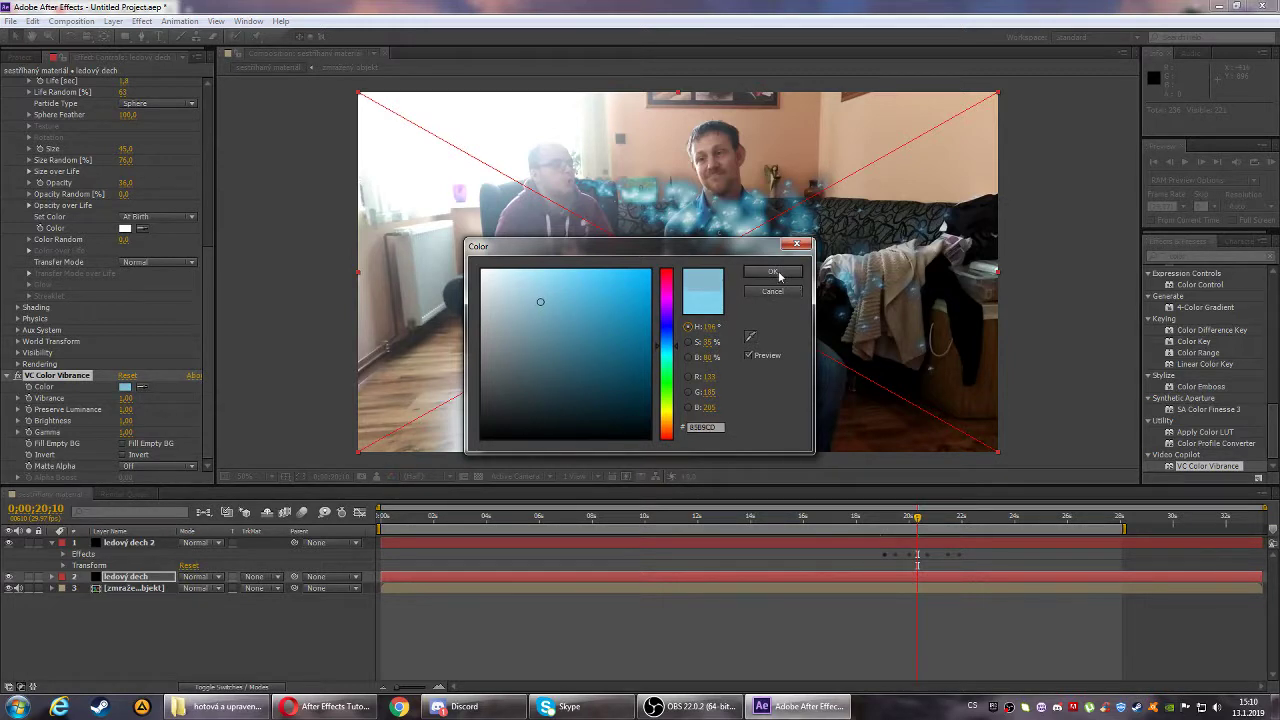
{"action": "left_click", "coordinate": [772, 273]}
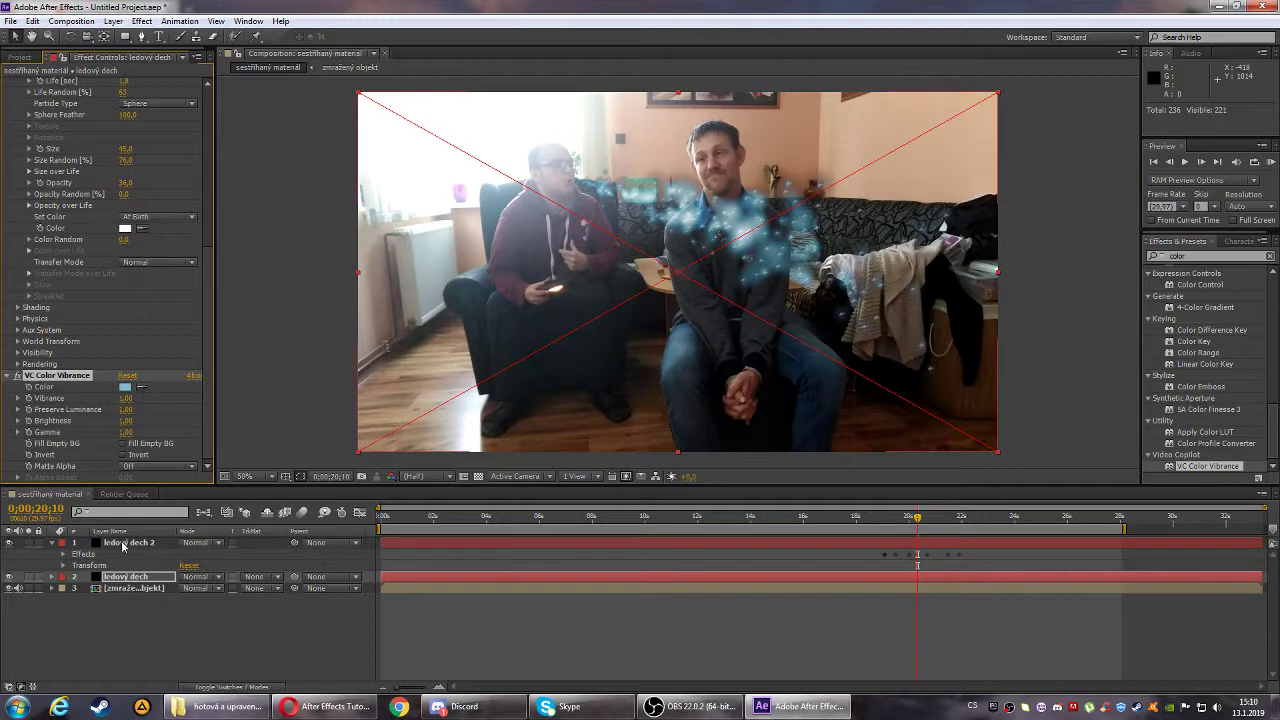
- Add VC Color Vibrance to ledový dech 2 and tint it a soft light cyan-blue
{"action": "left_click_drag", "start_coordinate": [57, 375], "coordinate": [200, 556]}
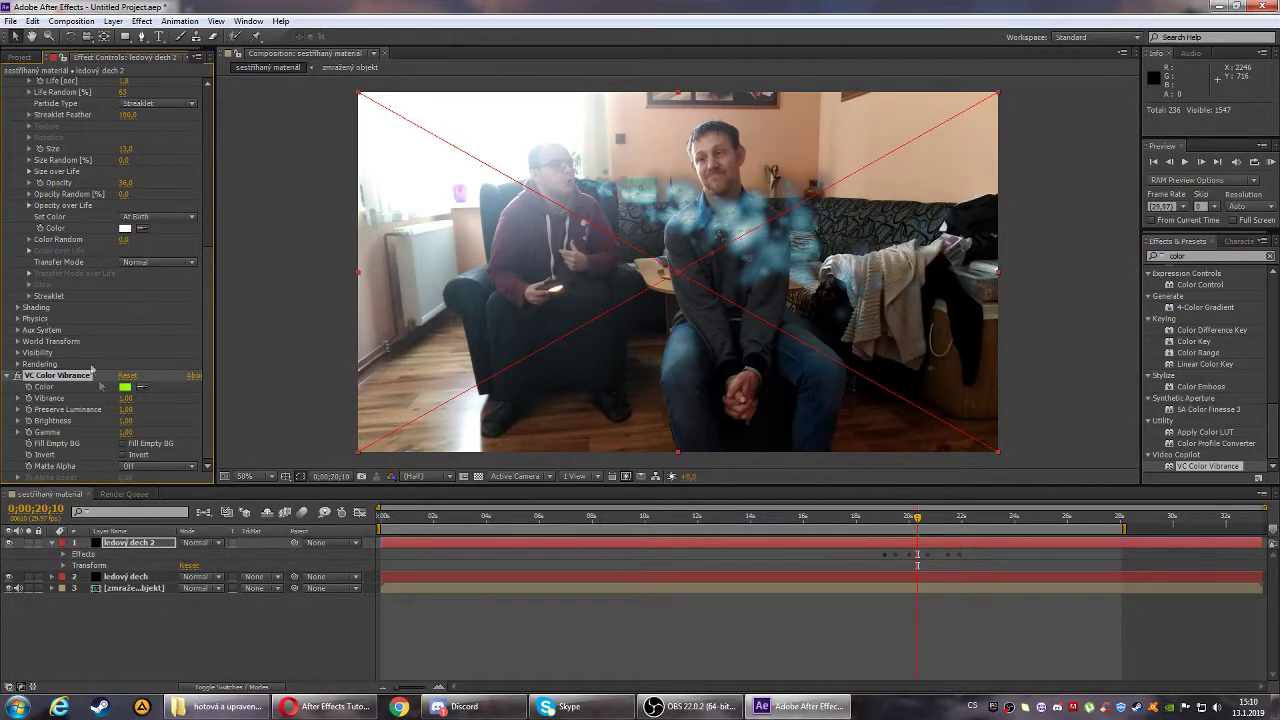
{"action": "left_click", "coordinate": [125, 387]}
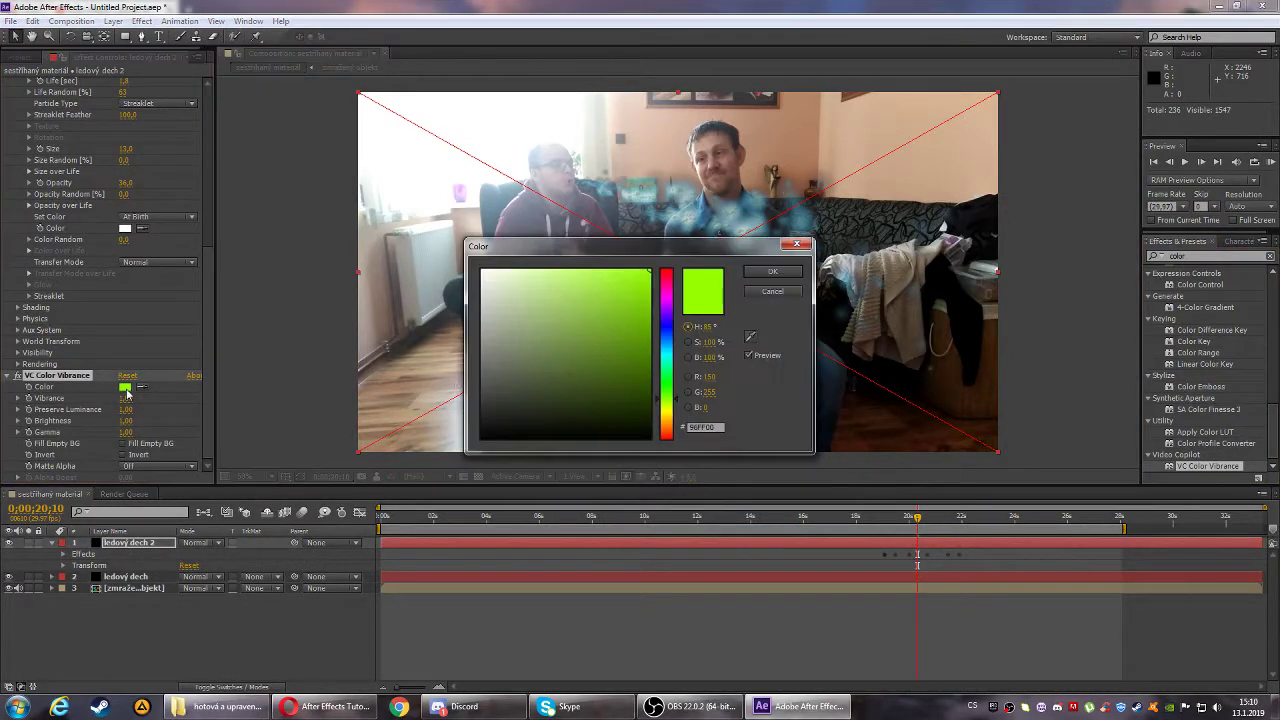
{"action": "left_click", "coordinate": [666, 344]}
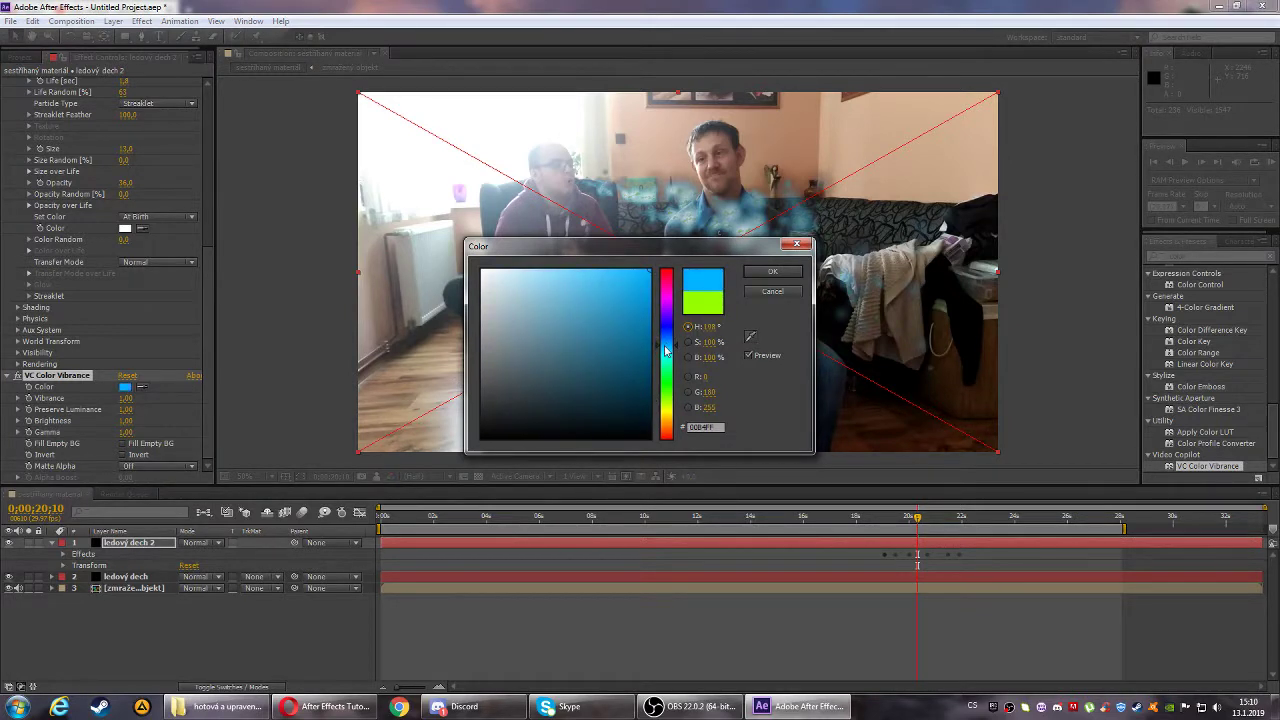
{"action": "left_click_drag", "start_coordinate": [666, 349], "coordinate": [666, 355]}
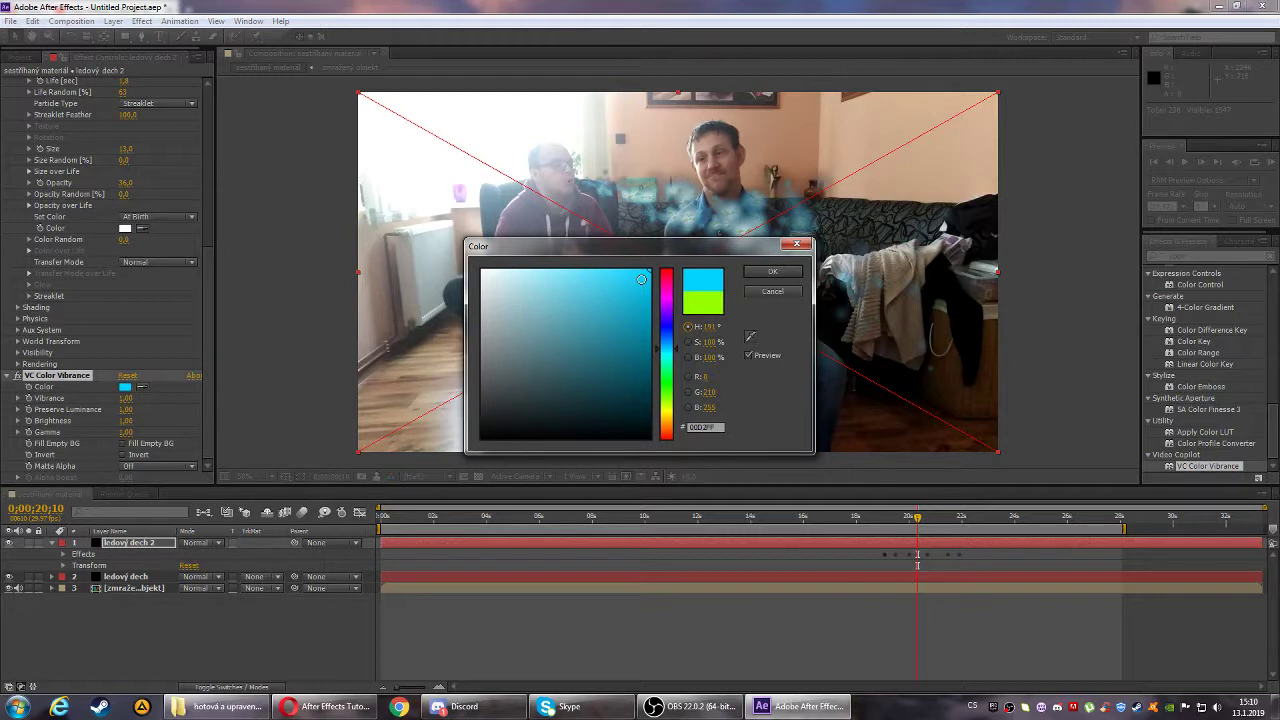
{"action": "mouse_move", "coordinate": [641, 278]}
{"action": "left_mouse_down"}
{"action": "mouse_move", "coordinate": [618, 321]}
{"action": "mouse_move", "coordinate": [565, 285]}
{"action": "left_mouse_up"}
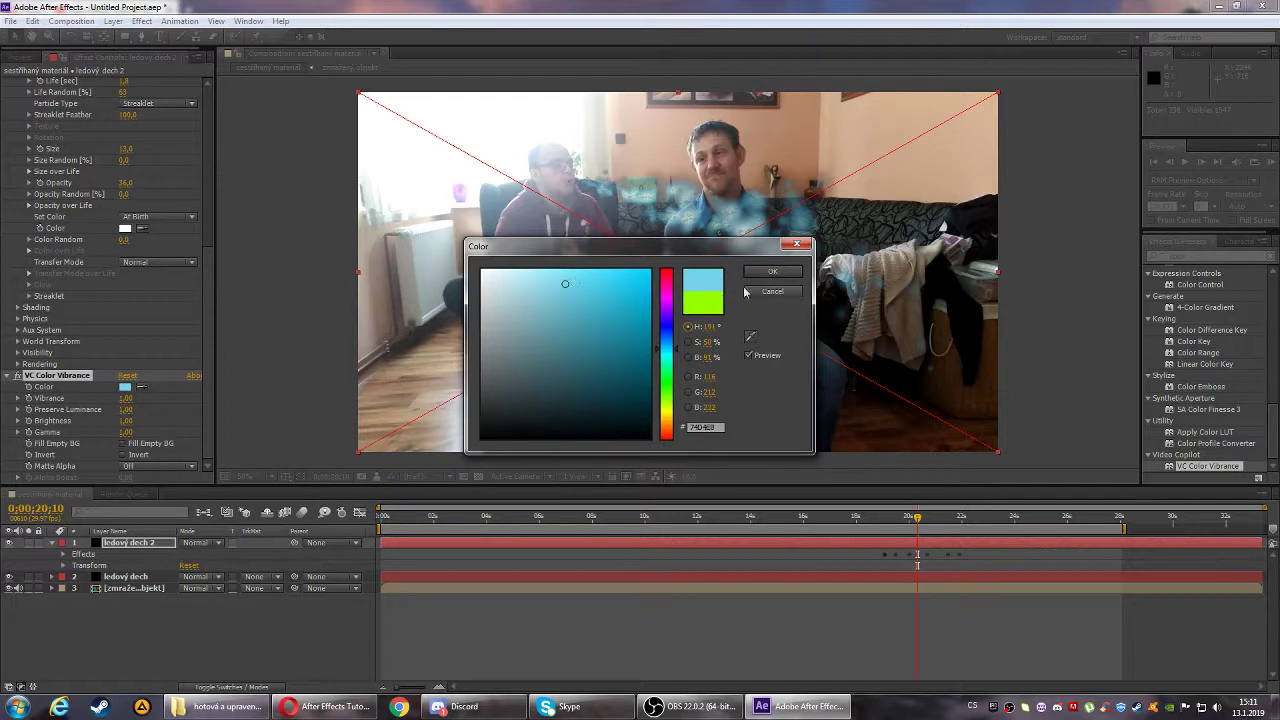
{"action": "left_click", "coordinate": [773, 273]}
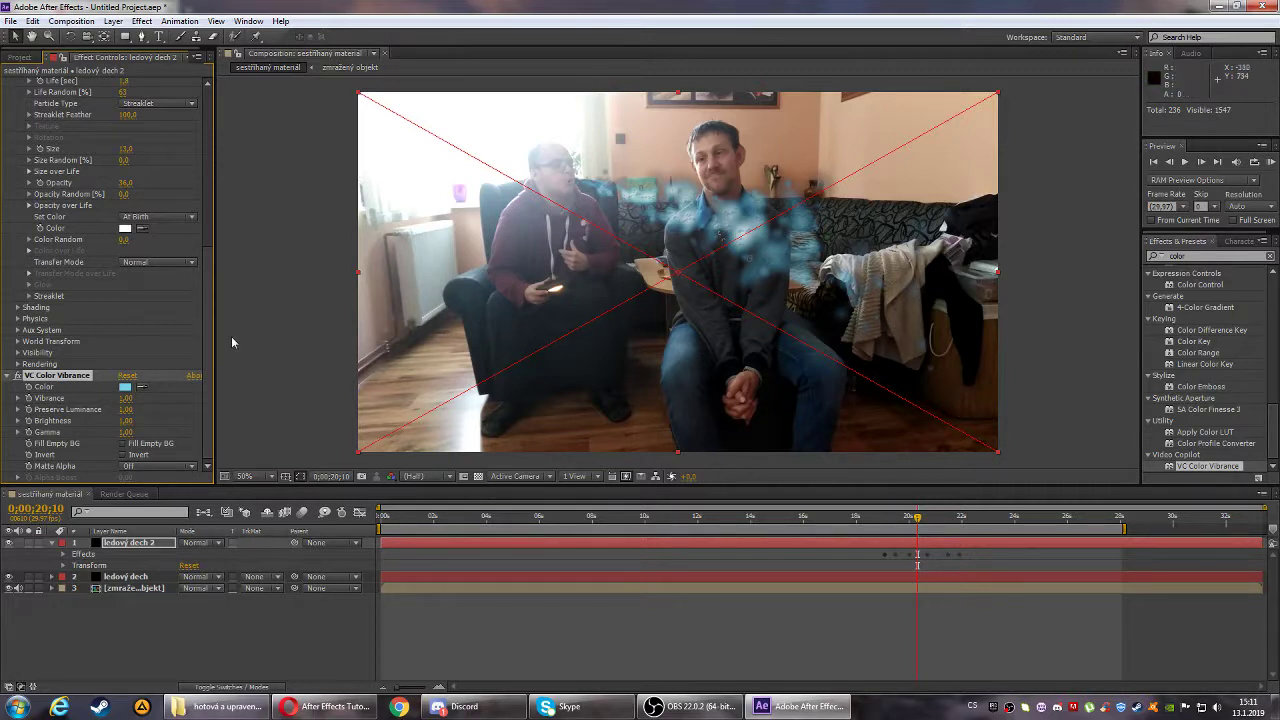
- Scrub through the particle frames, then try a higher Vibrance and undo it
{"action": "left_click_drag", "start_coordinate": [918, 520], "coordinate": [947, 518]}
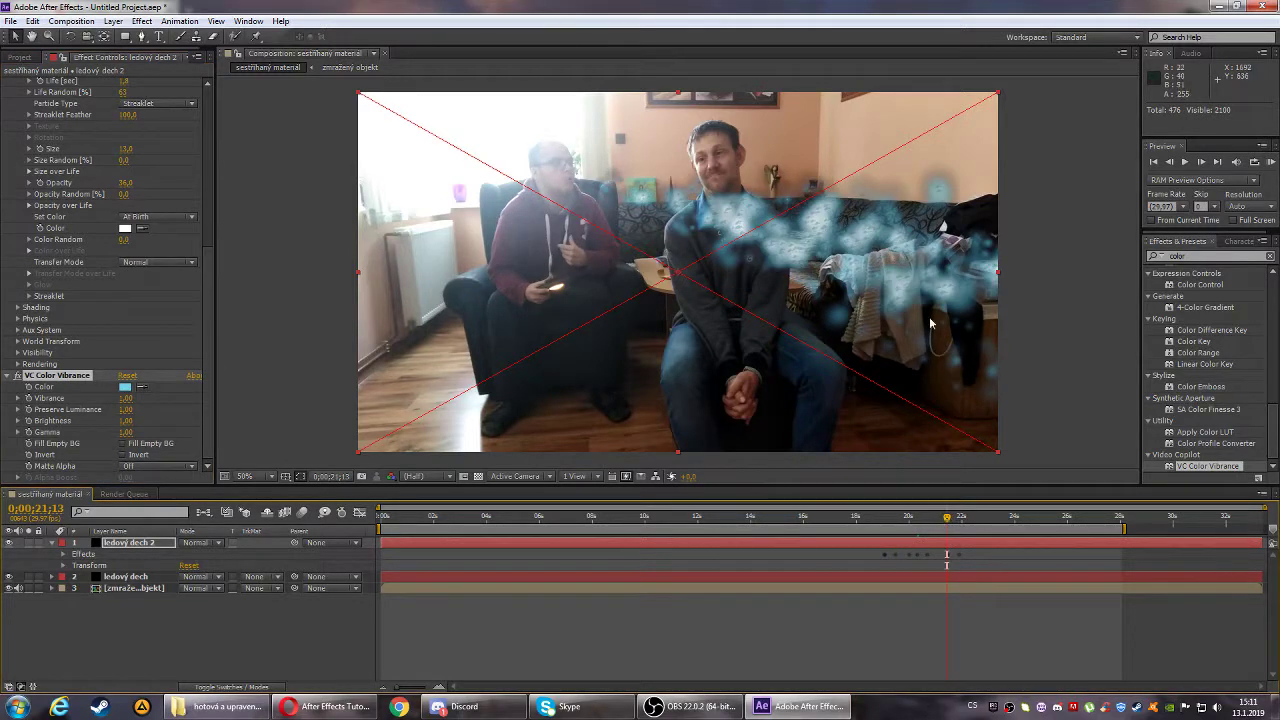
{"action": "left_click_drag", "start_coordinate": [947, 518], "coordinate": [930, 518]}
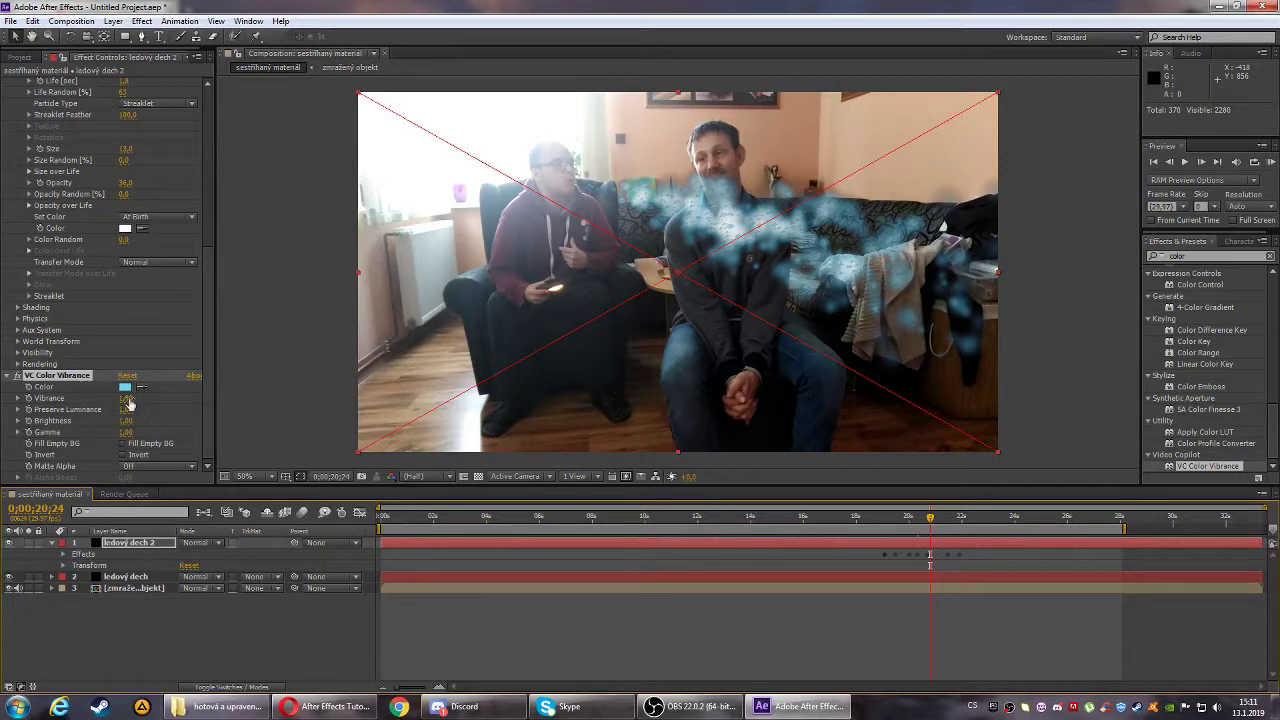
{"action": "left_click_drag", "start_coordinate": [144, 398], "coordinate": [153, 404]}
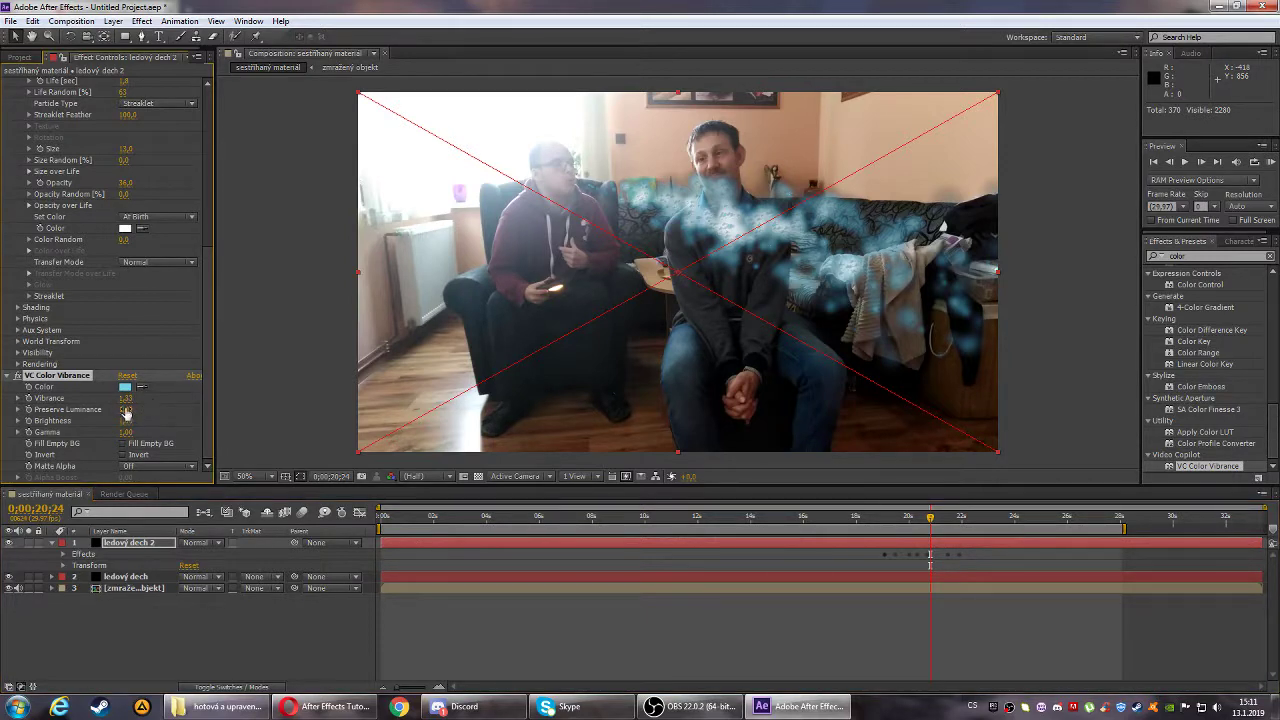
{"action": "key", "text": "ctrl+z"}
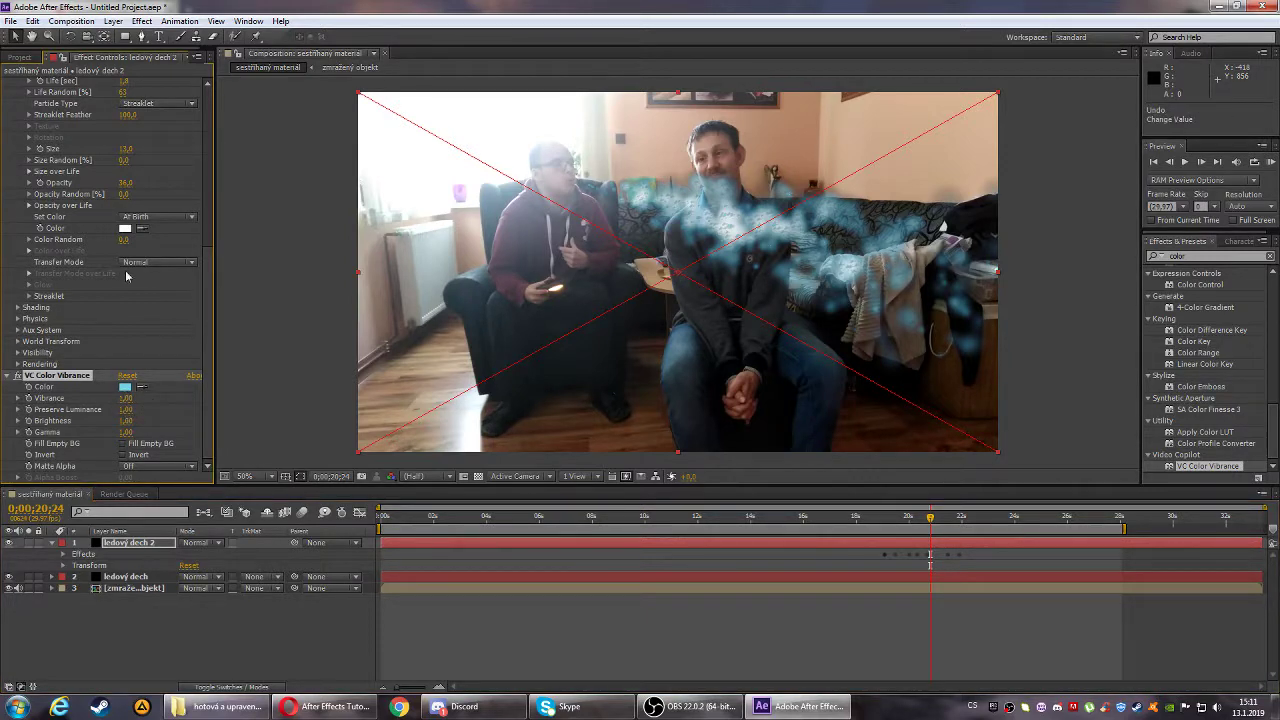
- Set Particular's Opacity Random to 19%
{"action": "scroll", "coordinate": [152, 246], "scroll_direction": "up", "scroll_amount": 1}
{"action": "scroll", "coordinate": [152, 246], "scroll_direction": "up", "scroll_amount": 1}
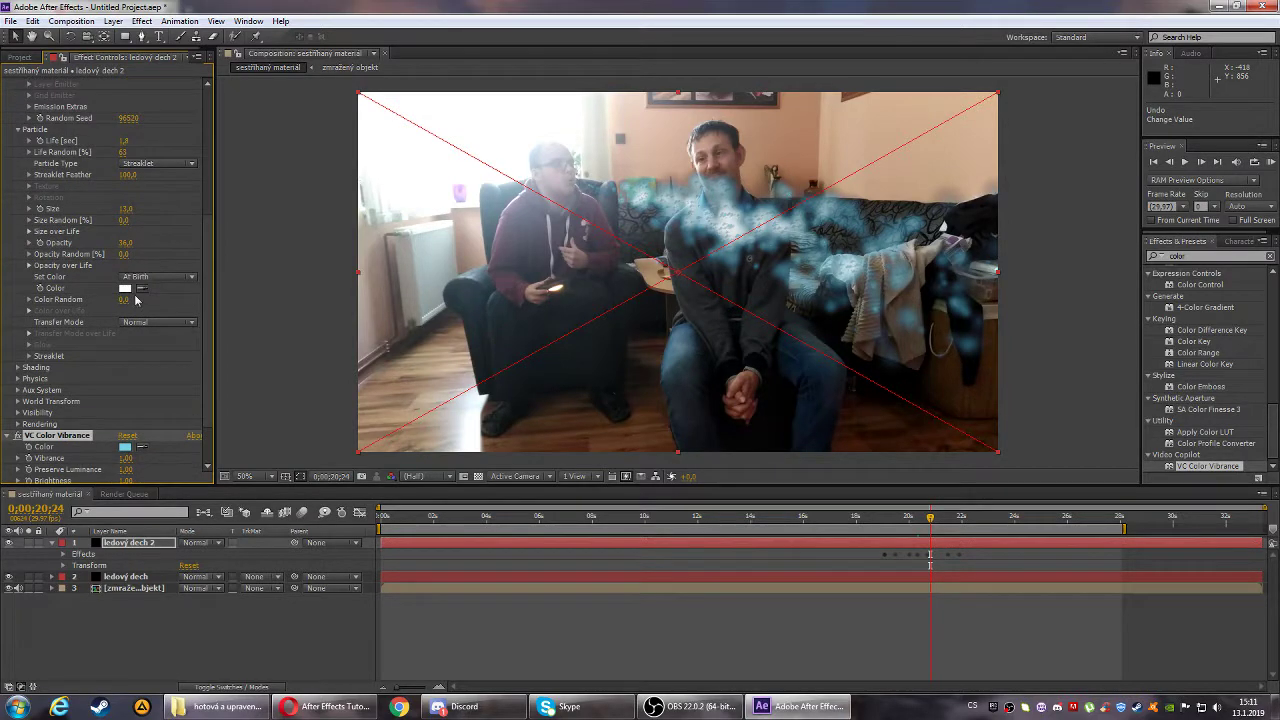
{"action": "left_click_drag", "start_coordinate": [124, 254], "coordinate": [148, 254]}
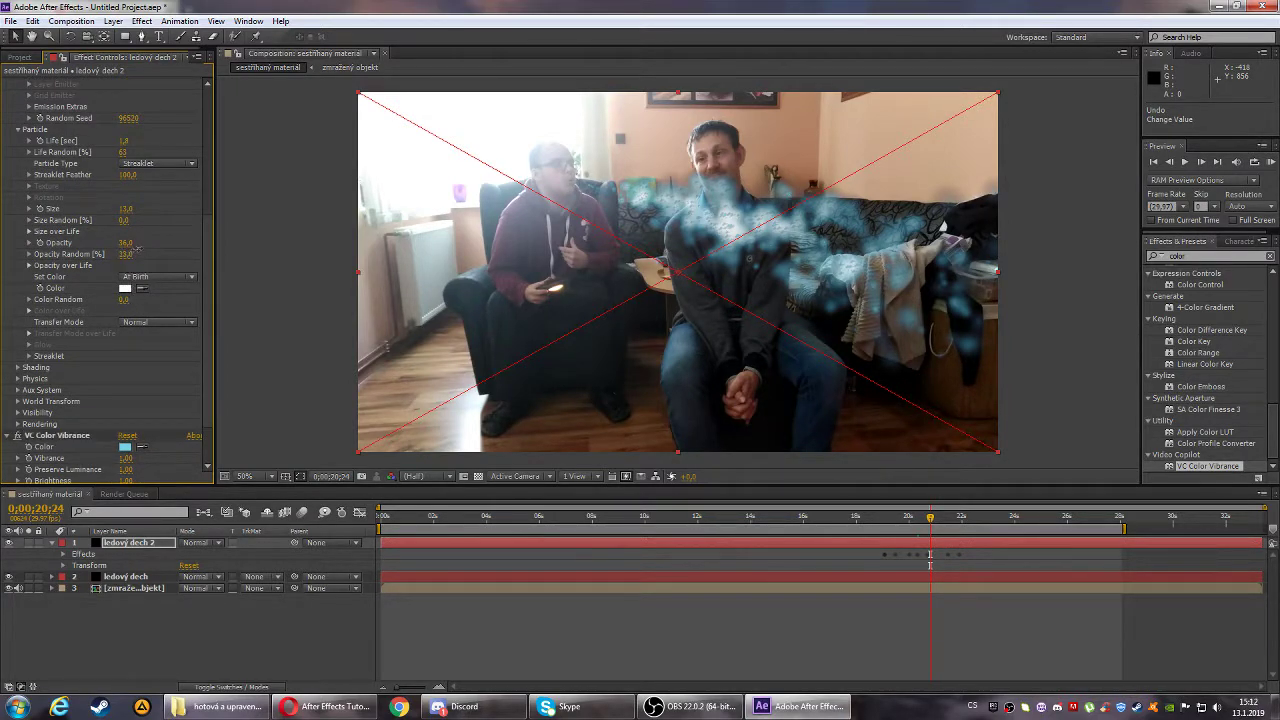
{"action": "left_click_drag", "start_coordinate": [126, 254], "coordinate": [107, 256]}
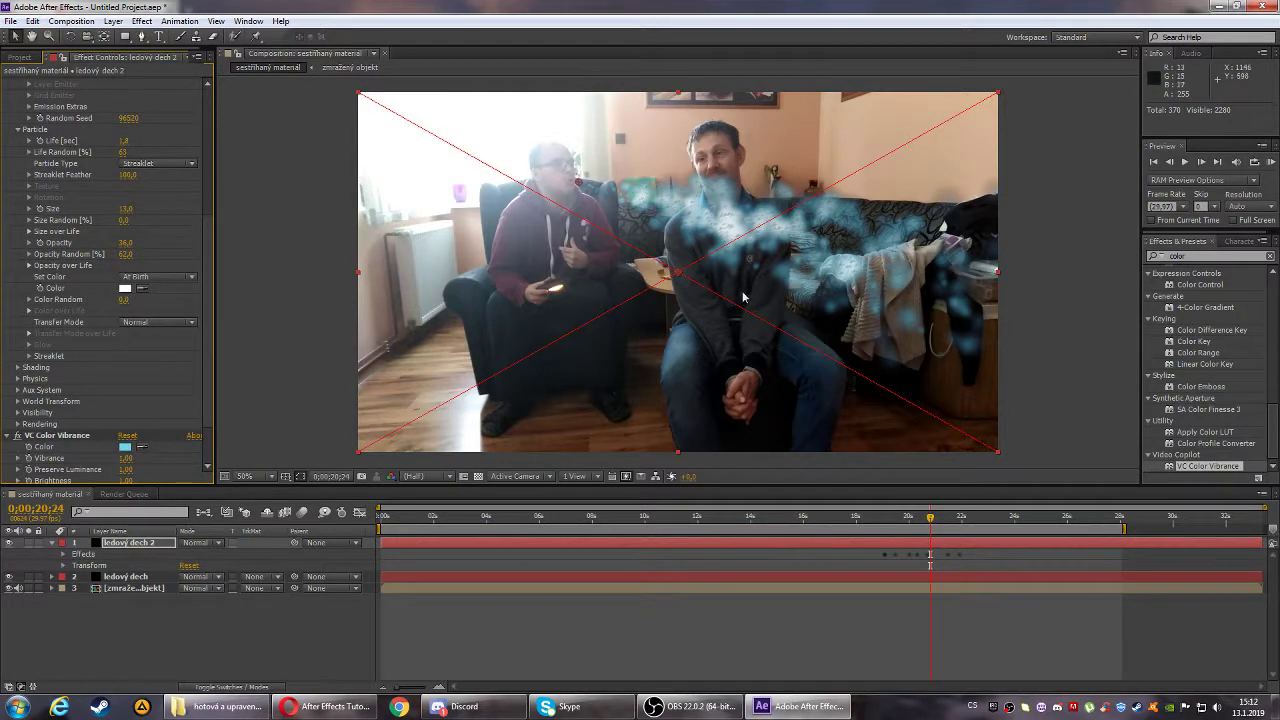
- Set viewer magnification to Fit, collapse ledový dech 2's properties and select ledový dech
{"action": "key", "text": "slash"}
{"action": "key", "text": "comma"}
{"action": "key", "text": "comma"}
{"action": "key", "text": "comma"}
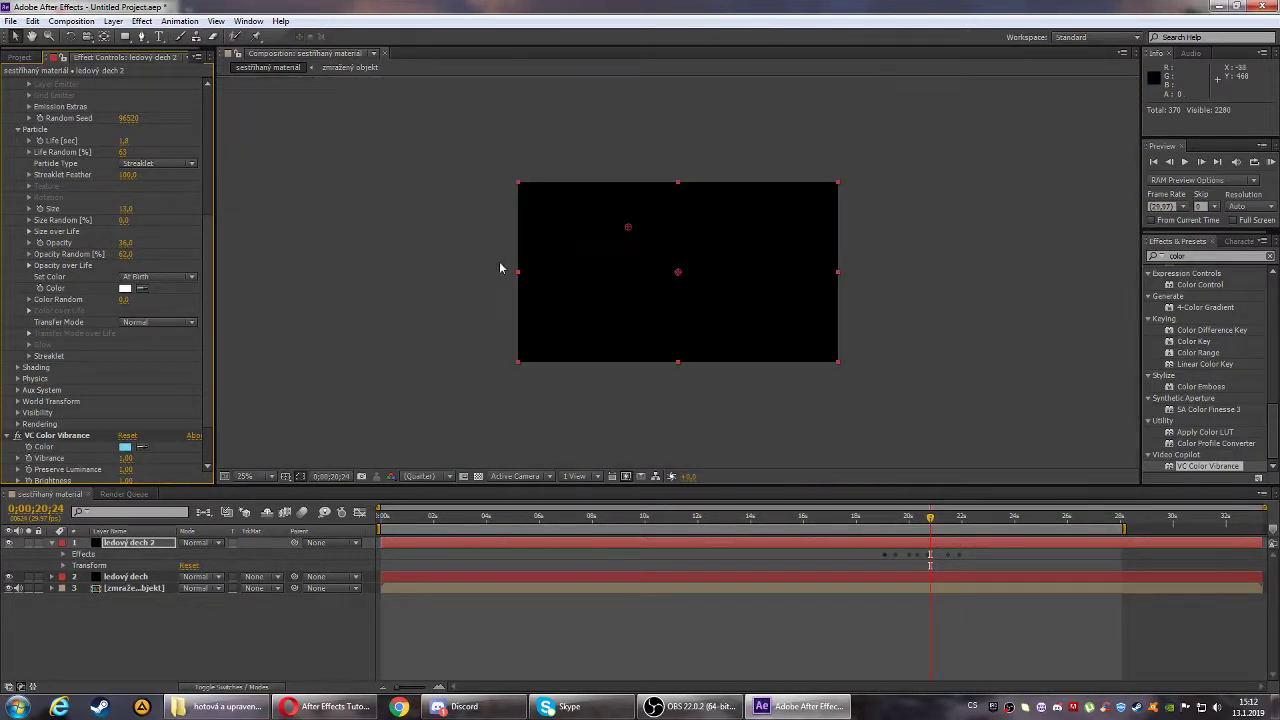
{"action": "key", "text": "comma"}
{"action": "key", "text": "comma"}
{"action": "key", "text": "period"}
{"action": "key", "text": "period"}
{"action": "key", "text": "period"}
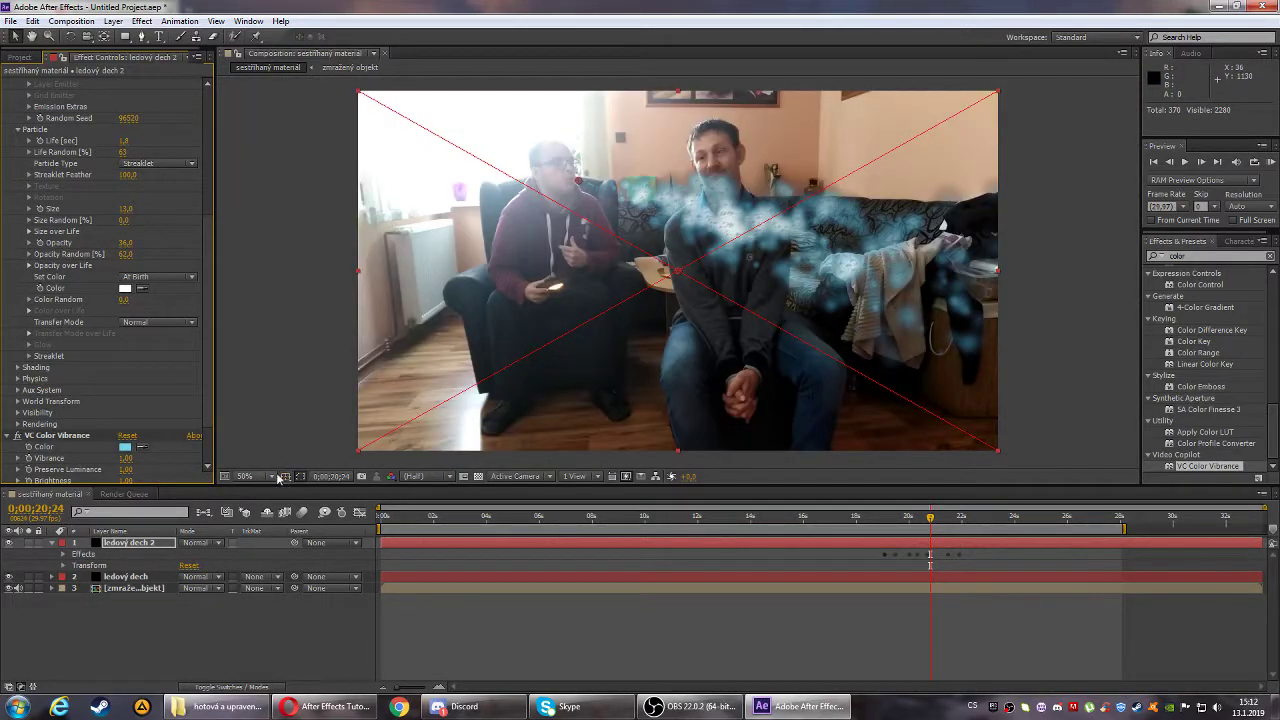
{"action": "left_click", "coordinate": [245, 476]}
{"action": "left_click", "coordinate": [284, 237]}
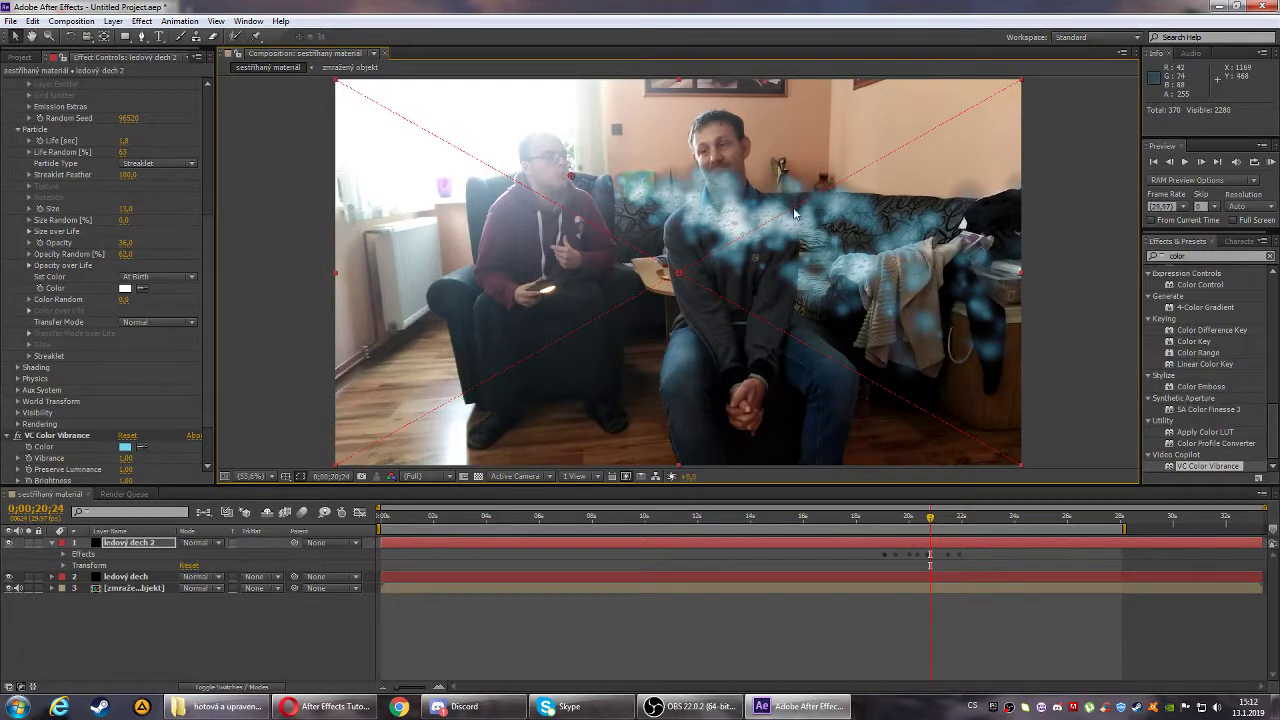
{"action": "left_click", "coordinate": [270, 479]}
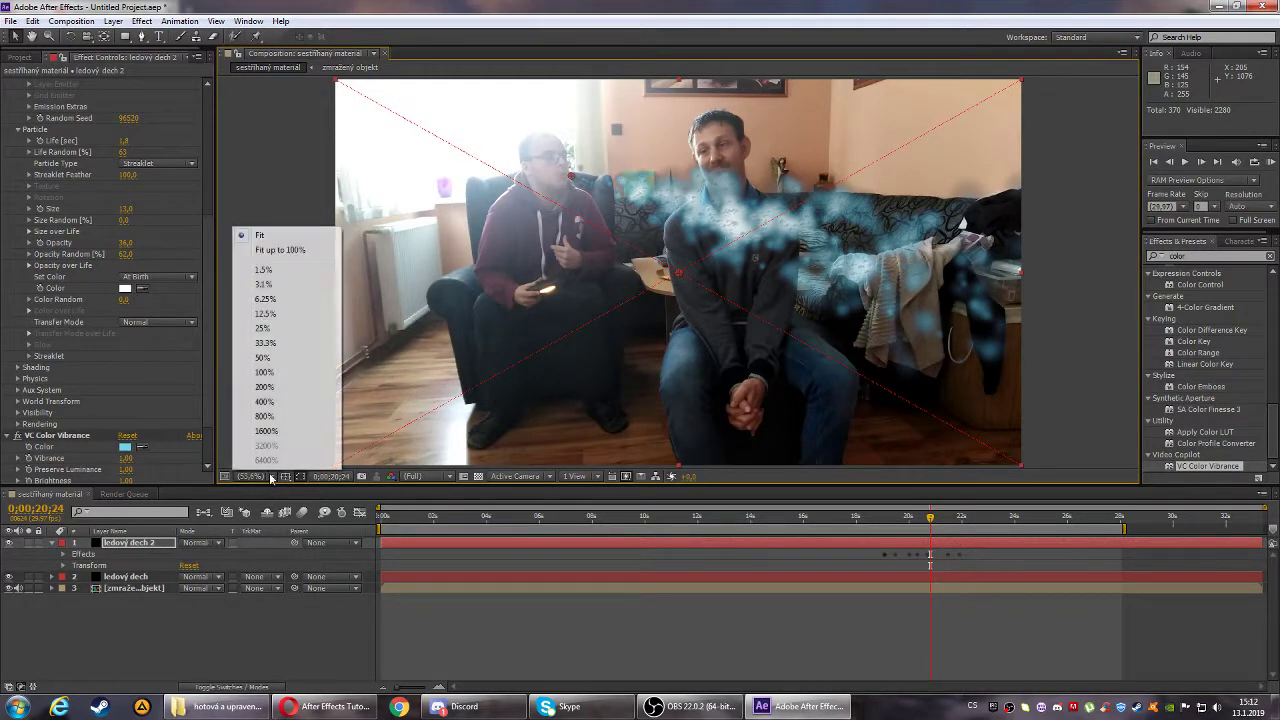
{"action": "left_click", "coordinate": [284, 243]}
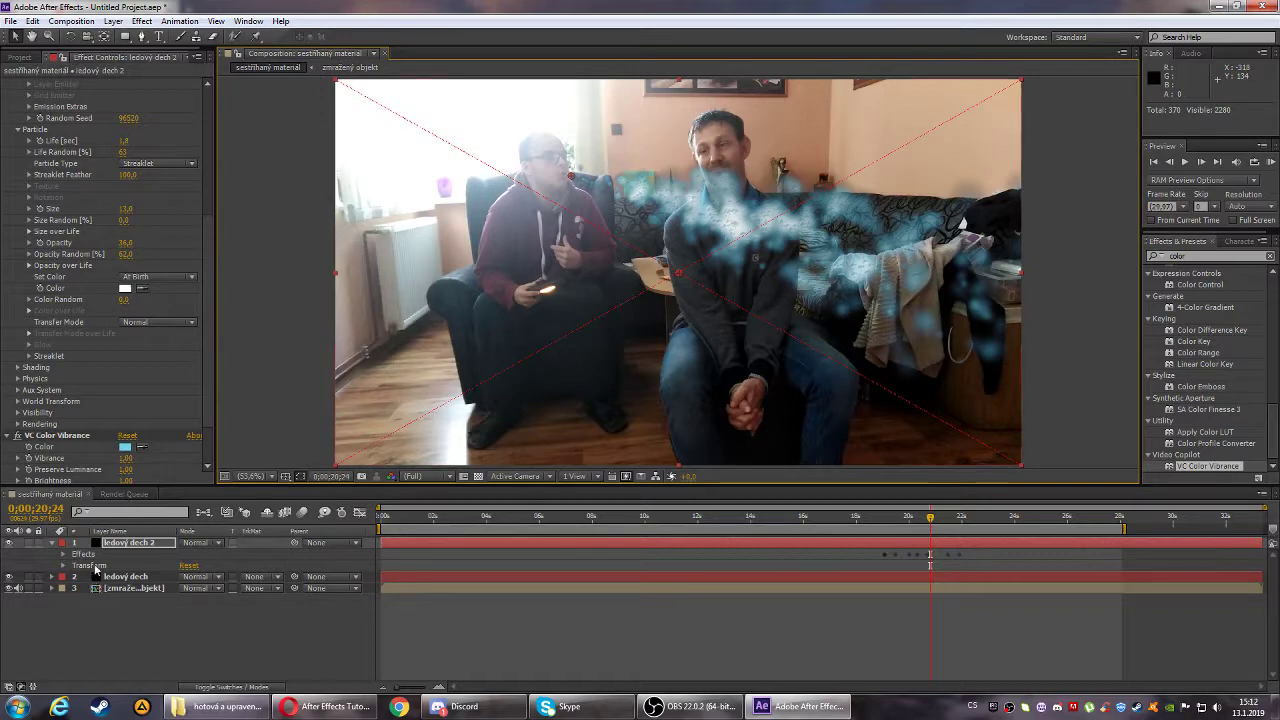
{"action": "left_click", "coordinate": [53, 543]}
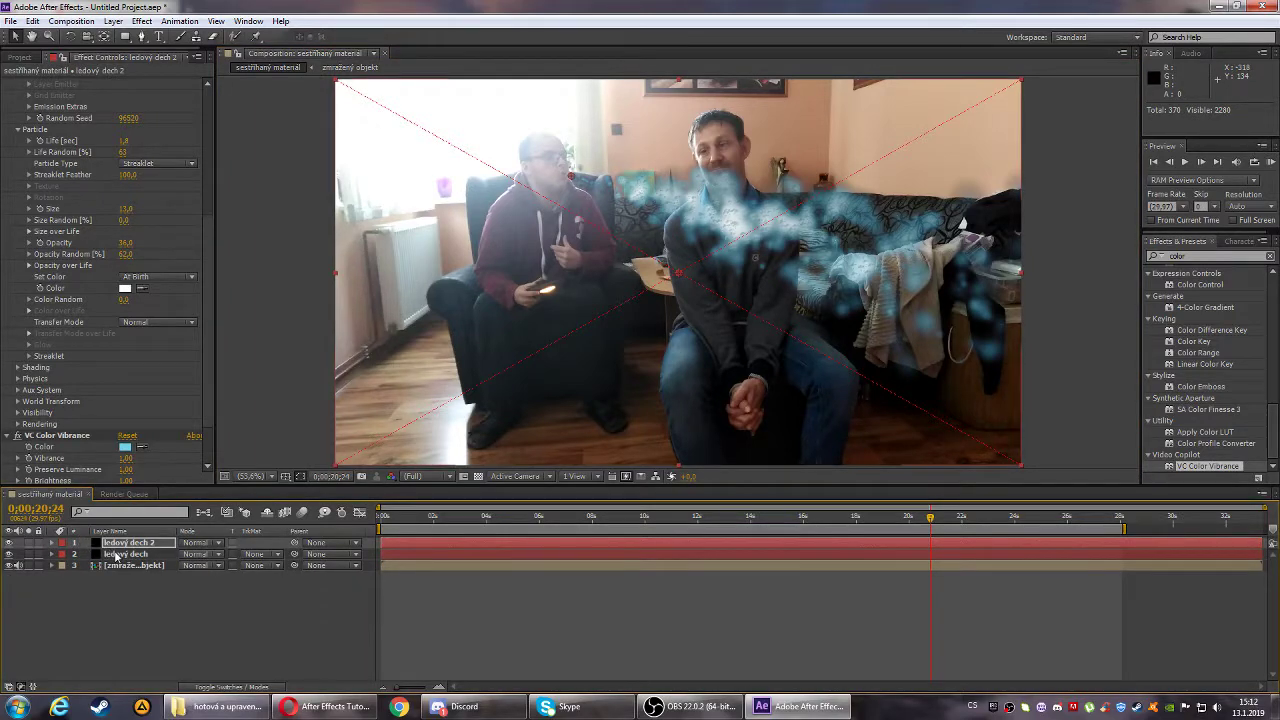
{"action": "left_click", "coordinate": [116, 555]}
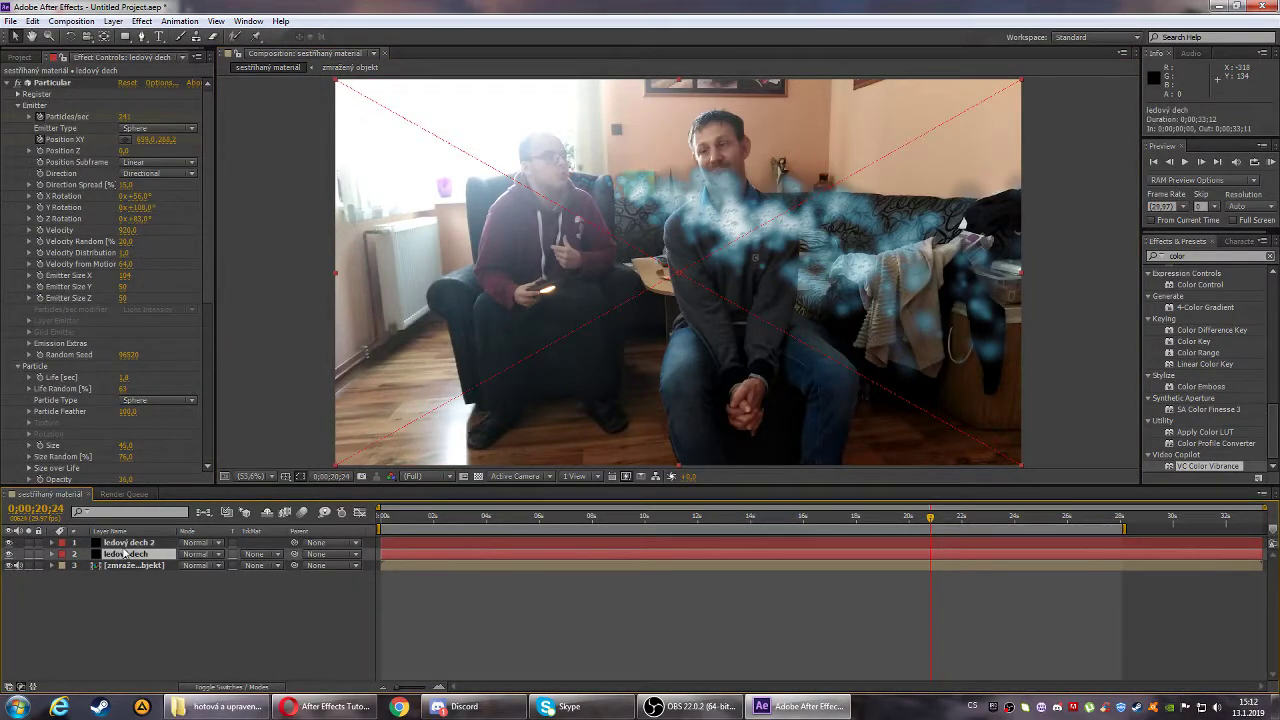
- Pre-compose ledový dech and ledový dech 2 into 'Ledový Dech', moving all attributes
{"action": "key", "text": "ctrl+shift+Up"}
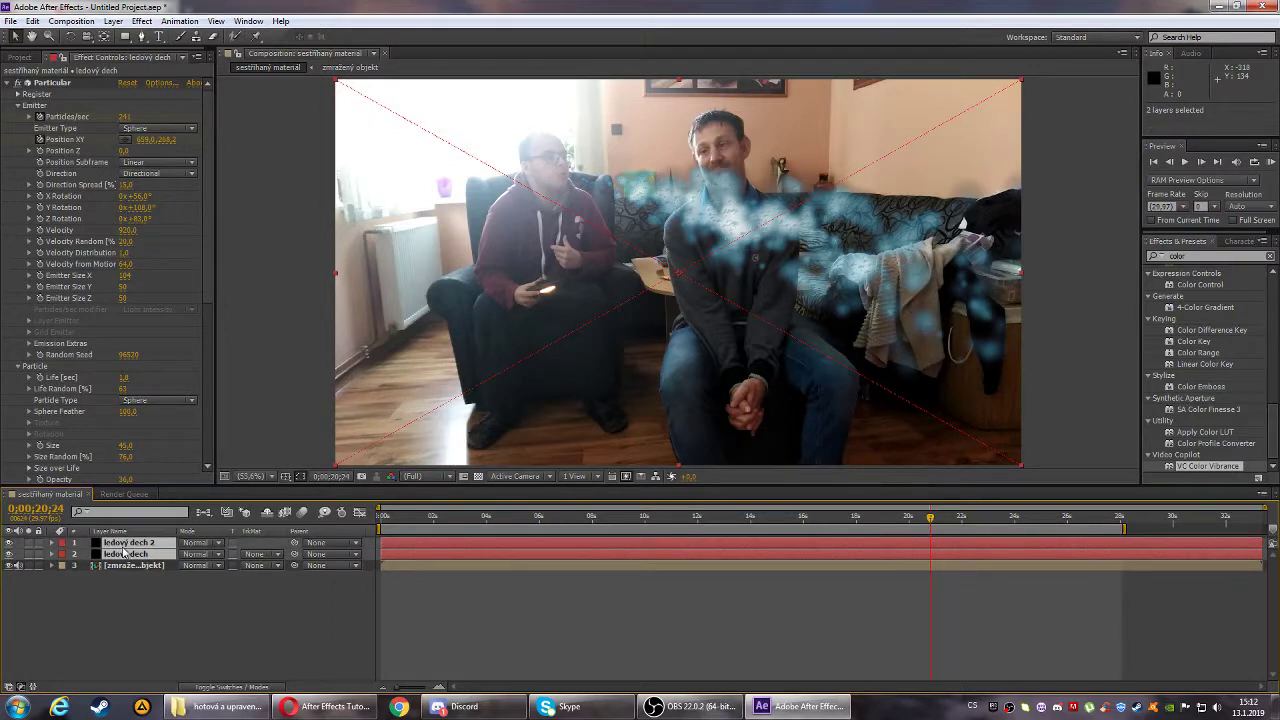
{"action": "right_click", "coordinate": [123, 553]}
{"action": "left_click", "coordinate": [187, 441]}
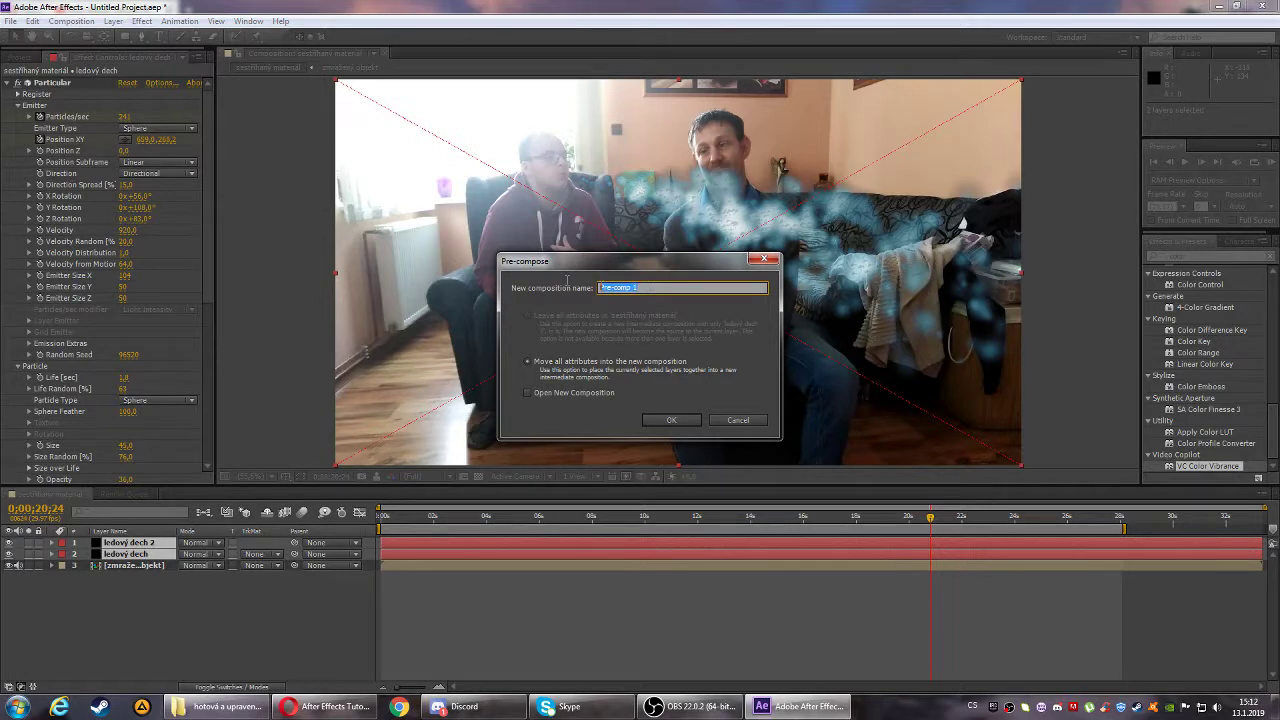
{"action": "type", "text": "l"}
{"action": "left_click", "coordinate": [530, 363]}
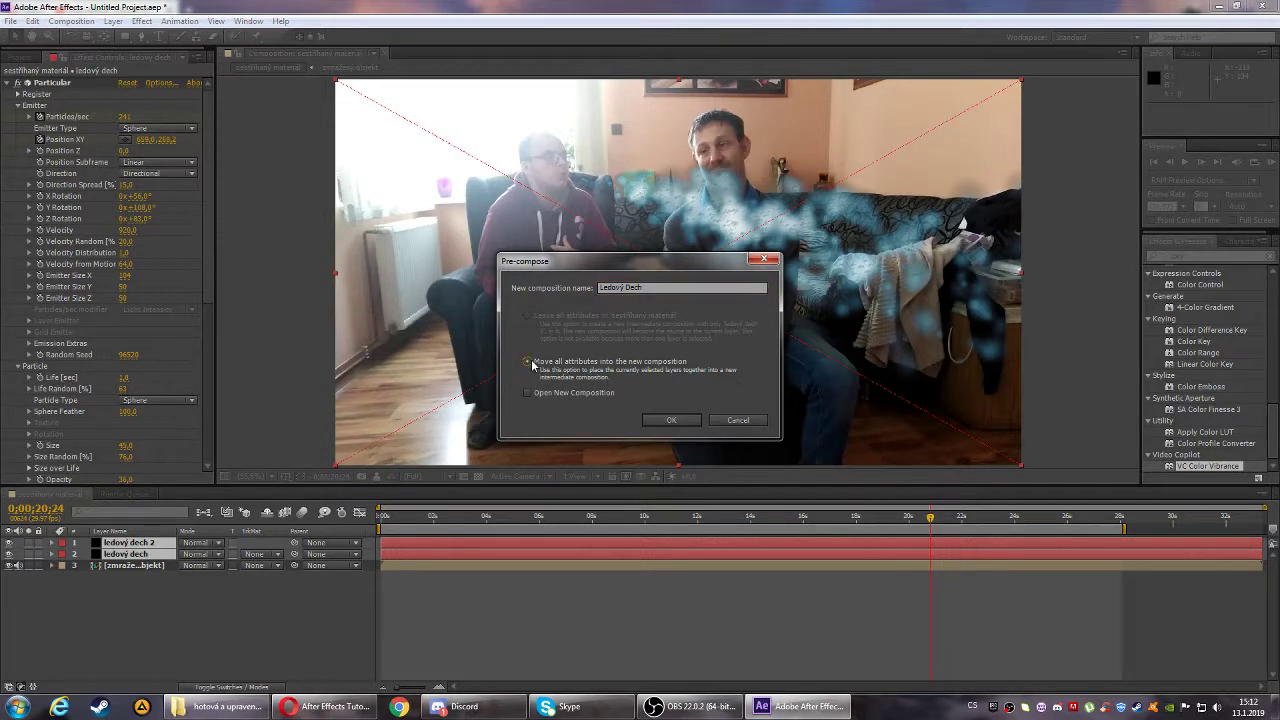
{"action": "left_click", "coordinate": [690, 420]}
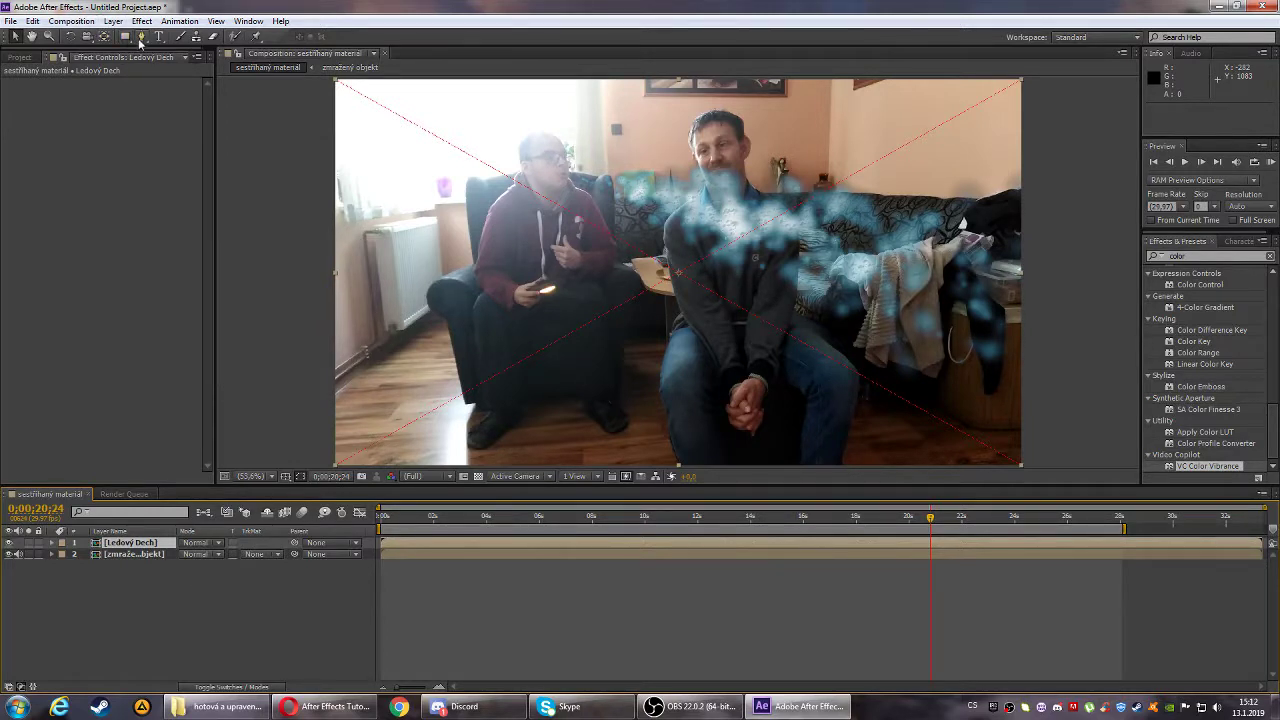
- At 0;00;20;00 and 50% zoom, place the first Pen mask vertex at the frame's bottom edge
{"action": "left_click", "coordinate": [907, 518]}
{"action": "mouse_move", "coordinate": [907, 518]}
{"action": "left_mouse_down"}
{"action": "mouse_move", "coordinate": [918, 511]}
{"action": "mouse_move", "coordinate": [908, 518]}
{"action": "left_mouse_up"}
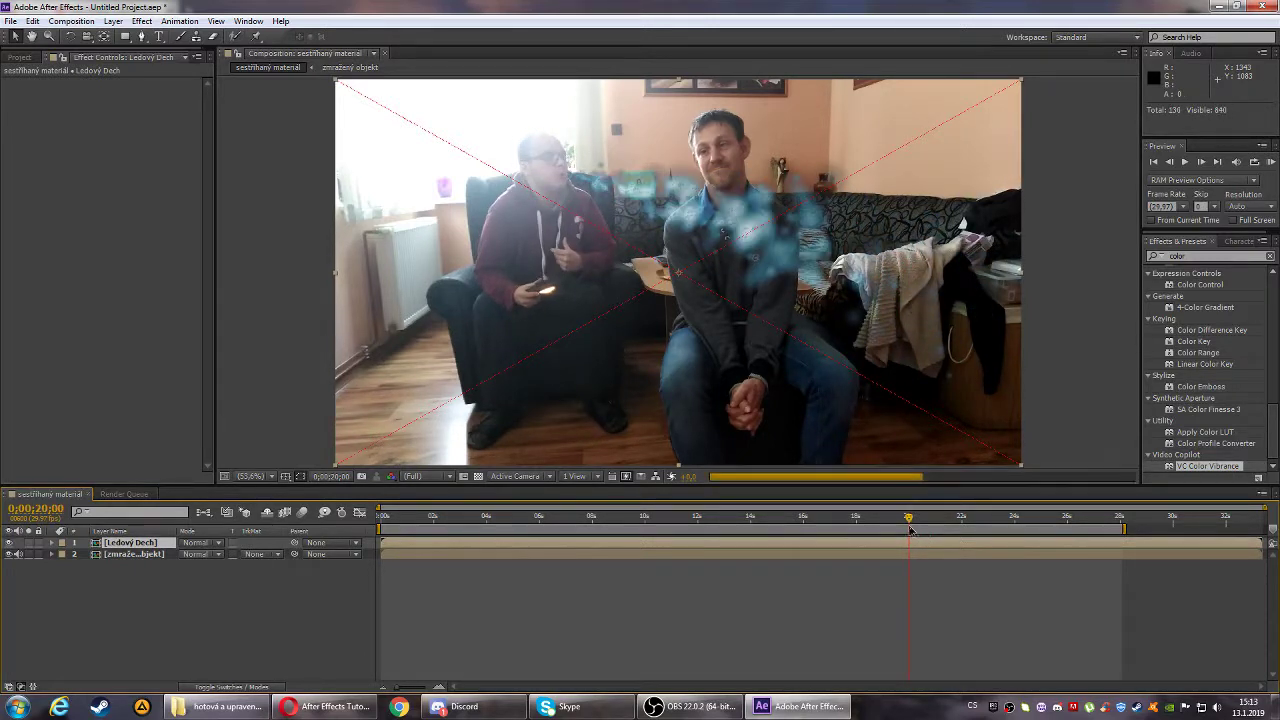
{"action": "left_click", "coordinate": [142, 37]}
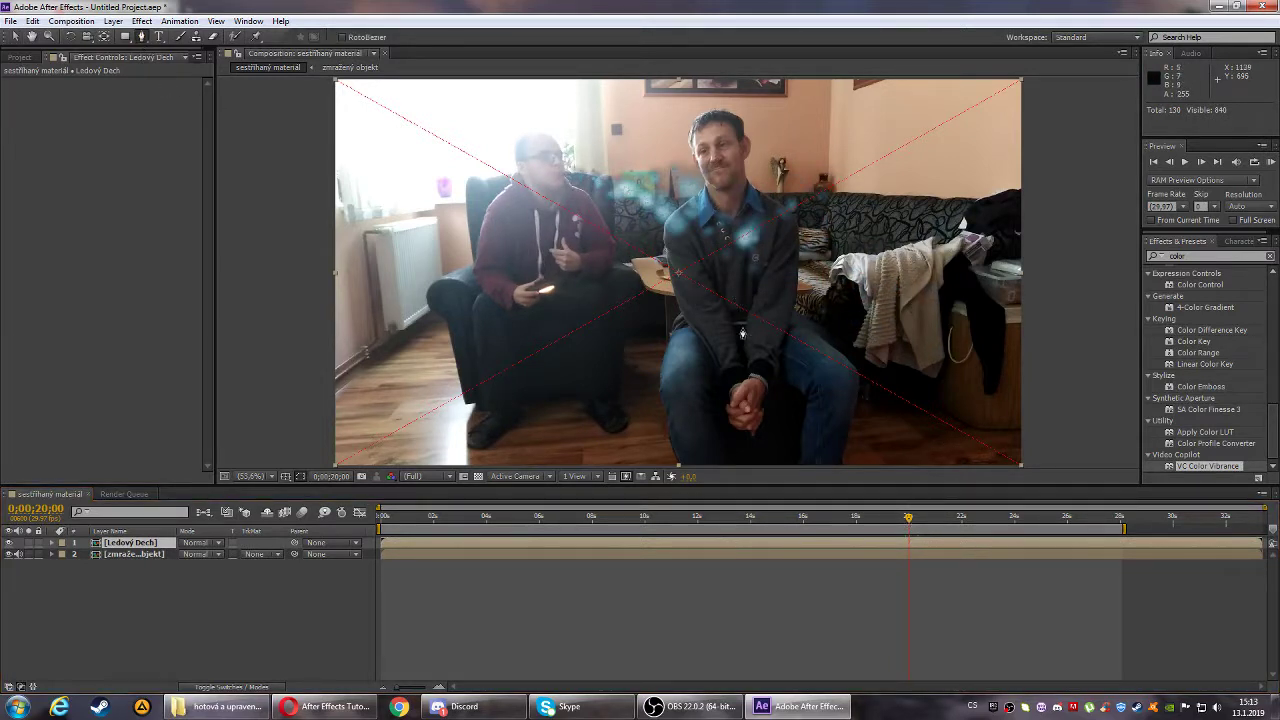
{"action": "key", "text": "comma"}
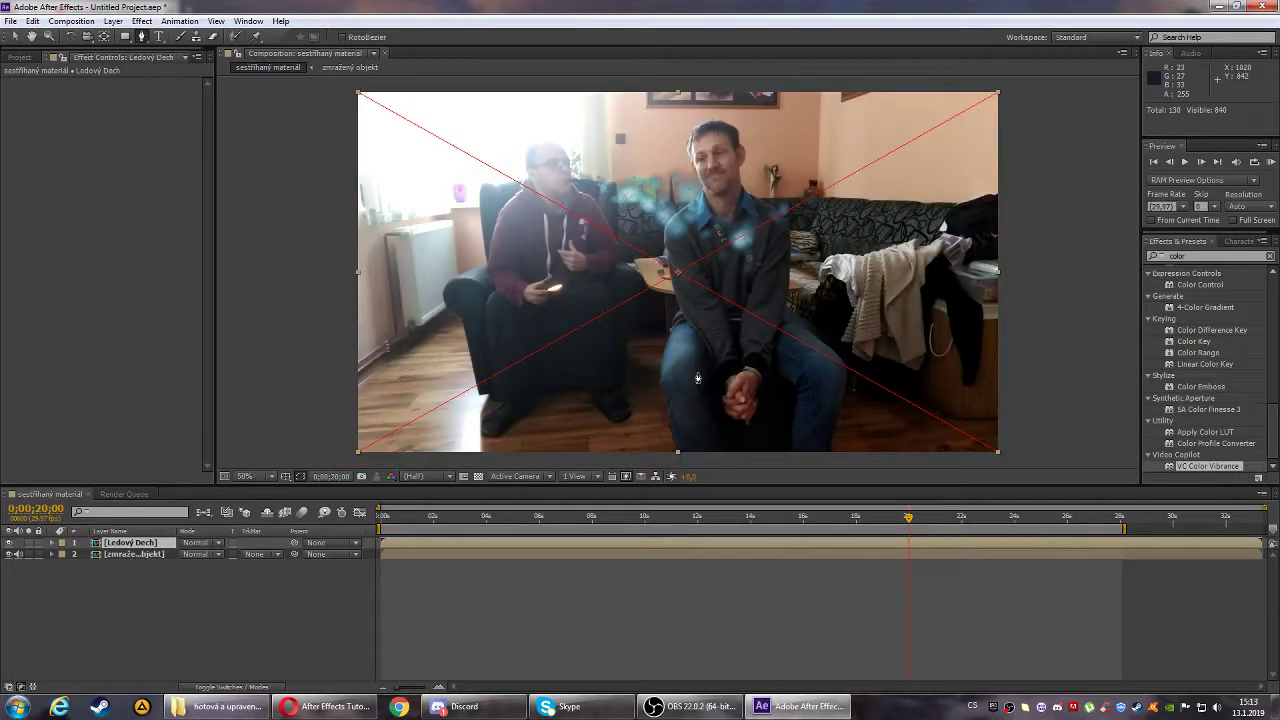
{"action": "left_click", "coordinate": [680, 459]}
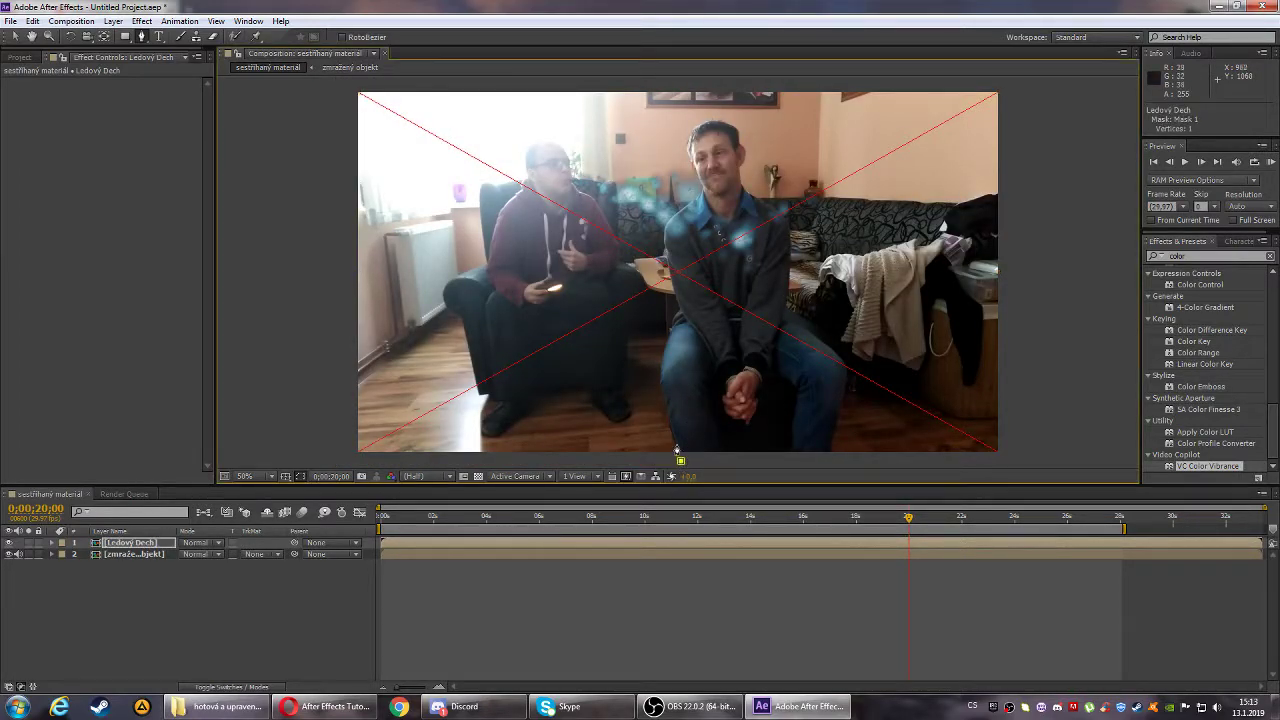
- Trace mask points up the man's left side and neck, and around his head
{"action": "left_click", "coordinate": [672, 436]}
{"action": "left_click", "coordinate": [663, 403]}
{"action": "left_click", "coordinate": [661, 373]}
{"action": "left_click_drag", "start_coordinate": [666, 343], "coordinate": [676, 338]}
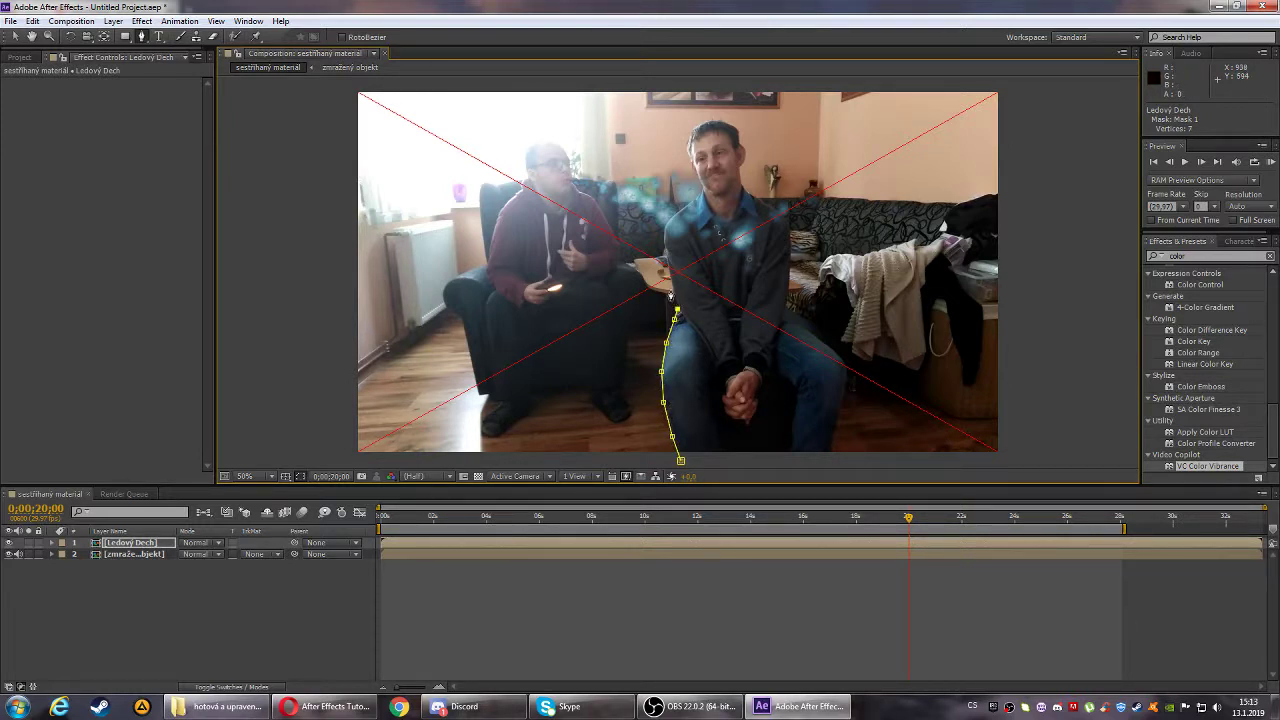
{"action": "left_click_drag", "start_coordinate": [666, 261], "coordinate": [665, 231]}
{"action": "left_click", "coordinate": [665, 231]}
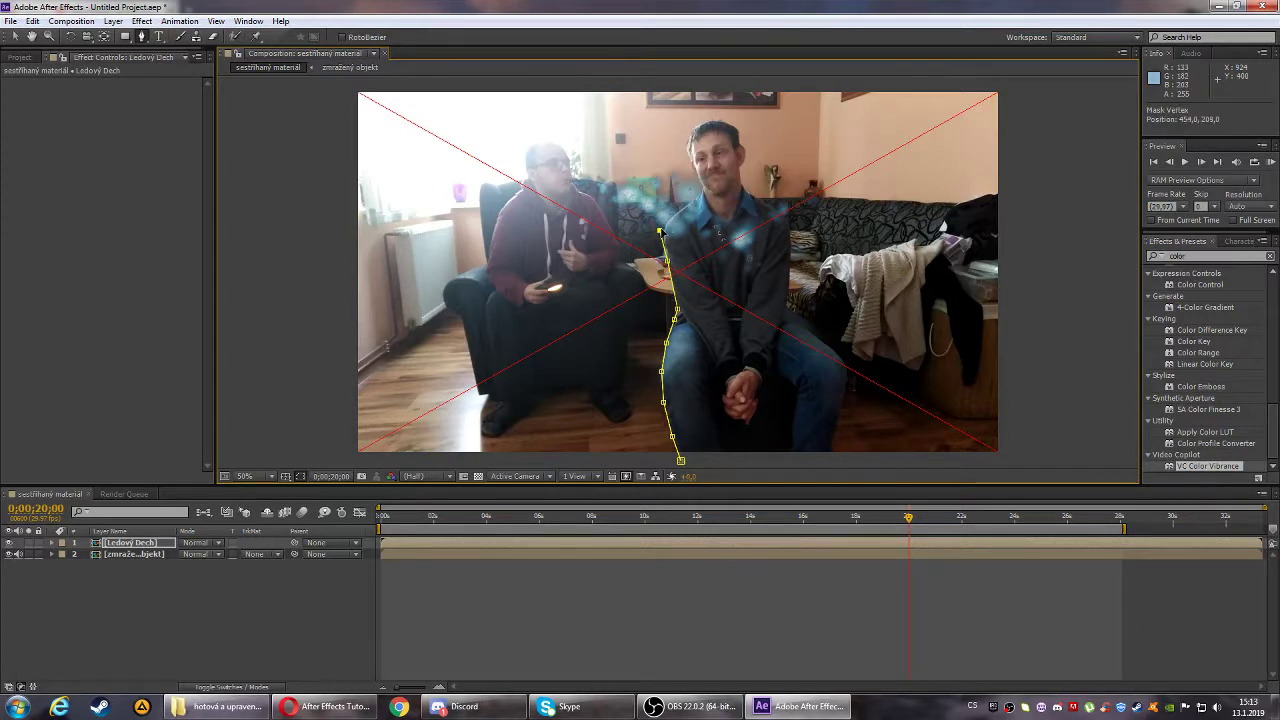
{"action": "left_click", "coordinate": [668, 220]}
{"action": "left_click", "coordinate": [683, 208]}
{"action": "left_click", "coordinate": [697, 195]}
{"action": "left_click", "coordinate": [703, 189]}
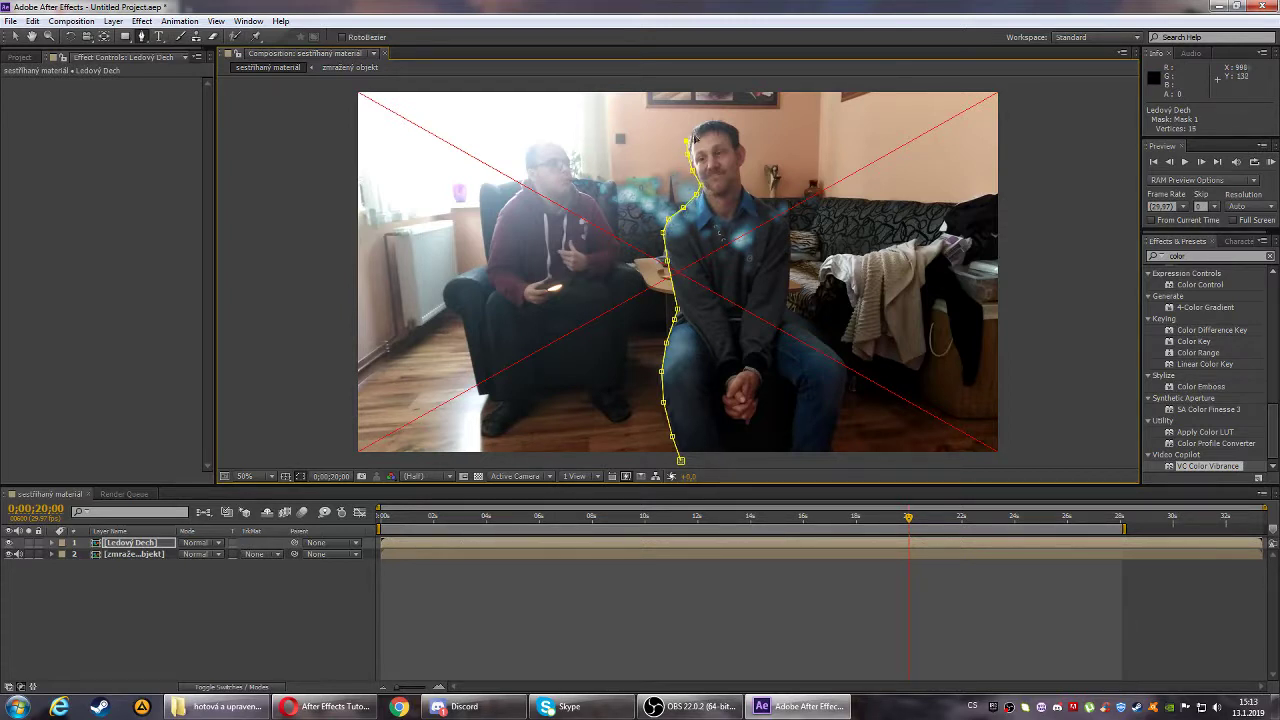
{"action": "left_click", "coordinate": [697, 131]}
{"action": "left_click", "coordinate": [698, 124]}
{"action": "left_click", "coordinate": [712, 122]}
{"action": "left_click", "coordinate": [729, 124]}
{"action": "left_click", "coordinate": [733, 127]}
{"action": "left_click", "coordinate": [740, 146]}
{"action": "left_click", "coordinate": [747, 158]}
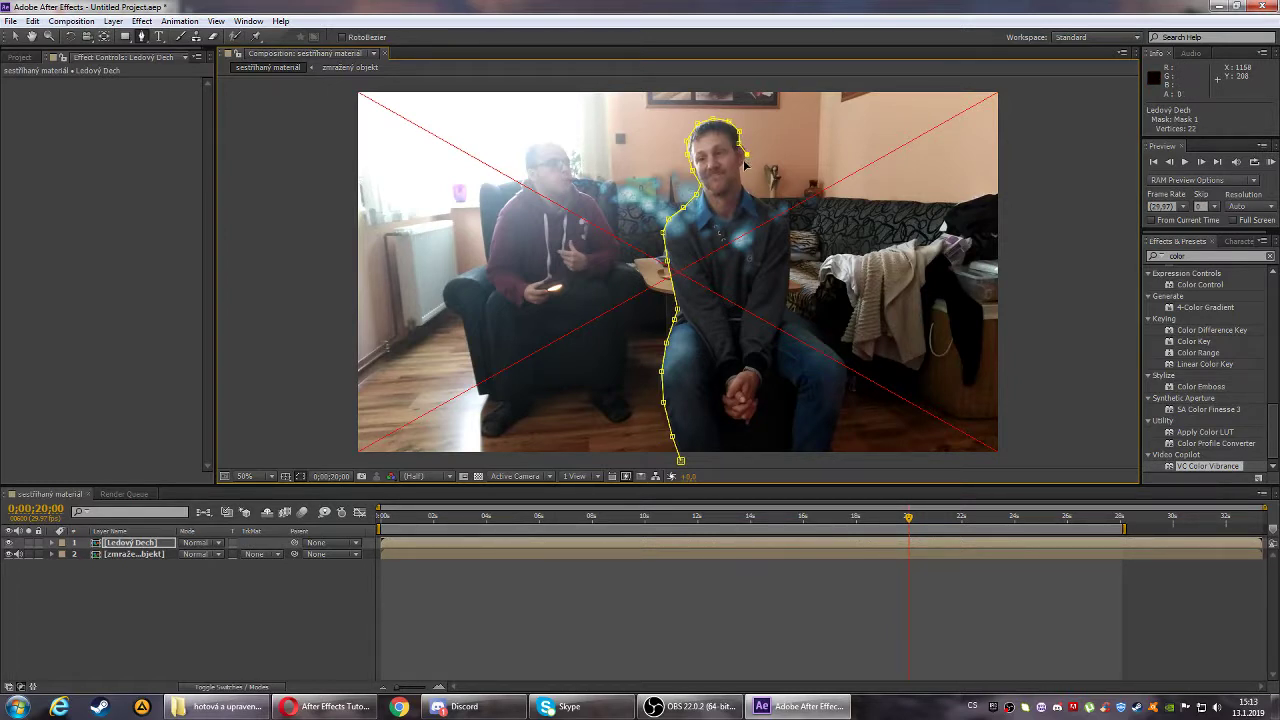
- Continue the outline down his right shoulder, arm, knee and outer leg to the frame bottom
{"action": "left_click", "coordinate": [741, 177]}
{"action": "left_click", "coordinate": [748, 202]}
{"action": "left_click", "coordinate": [763, 204]}
{"action": "left_click", "coordinate": [790, 215]}
{"action": "left_click_drag", "start_coordinate": [790, 216], "coordinate": [787, 219]}
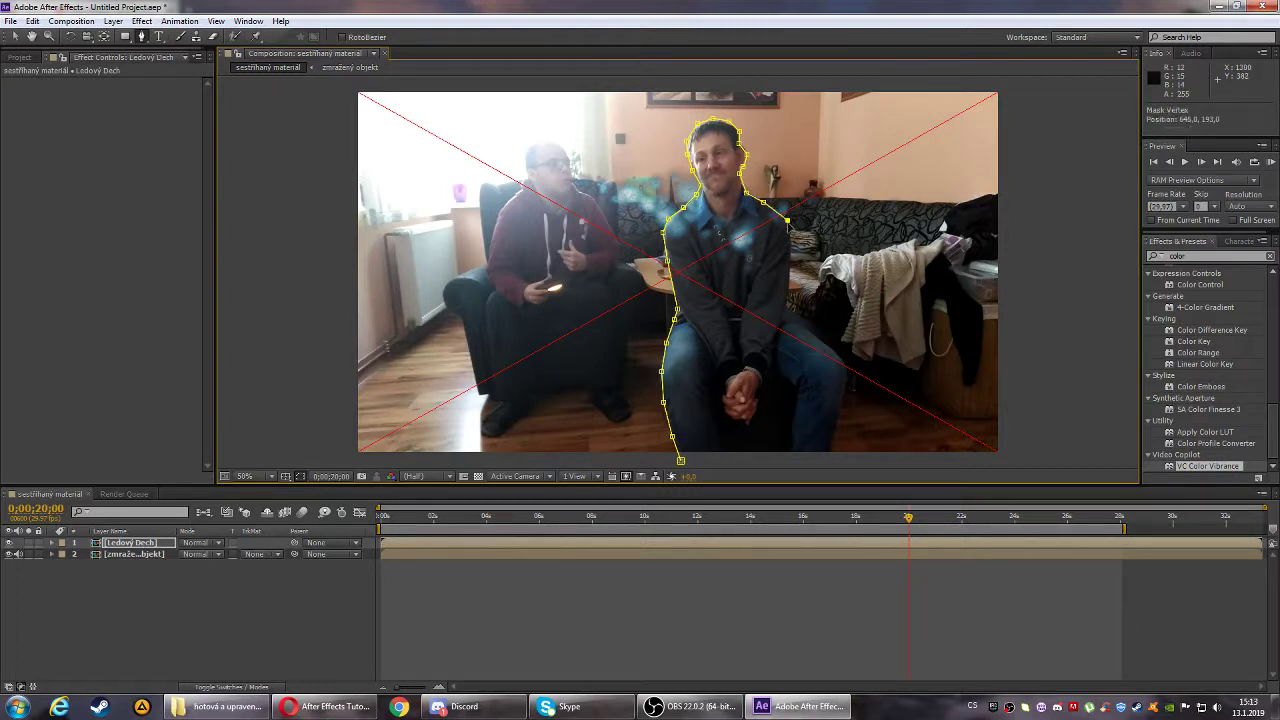
{"action": "left_click", "coordinate": [789, 245]}
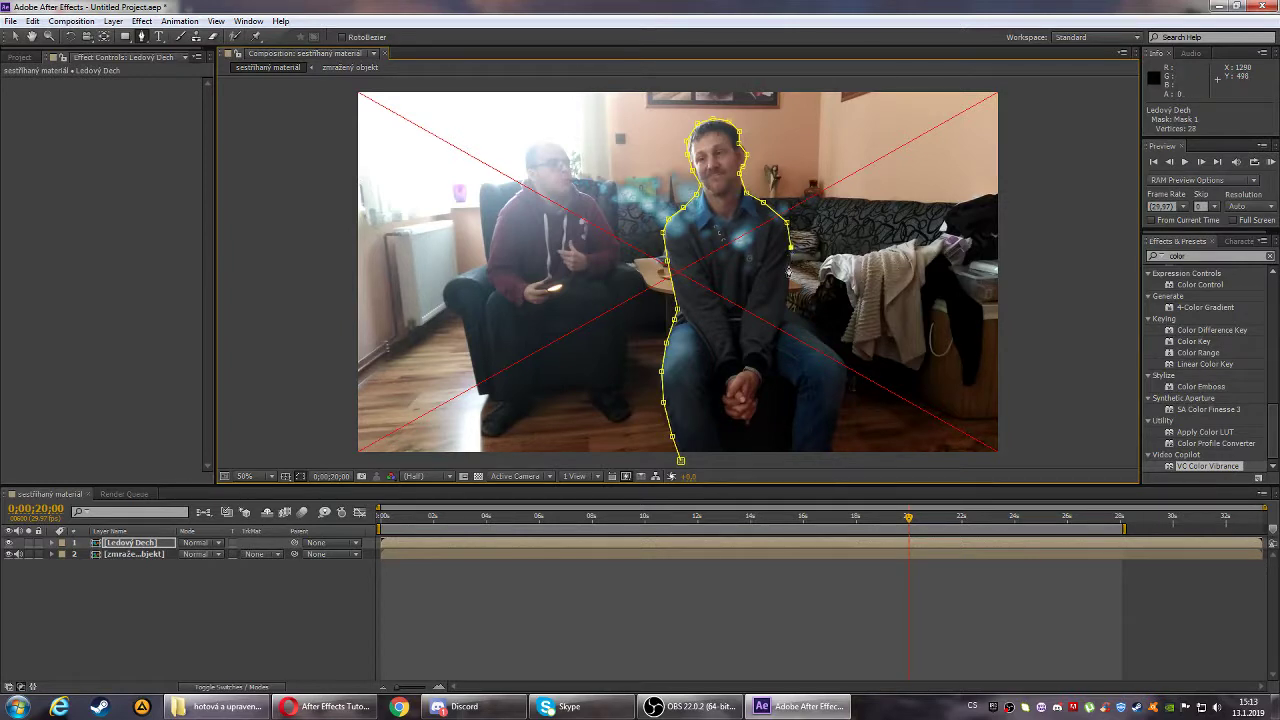
{"action": "left_click", "coordinate": [789, 282]}
{"action": "left_click", "coordinate": [781, 319]}
{"action": "left_click", "coordinate": [806, 330]}
{"action": "left_click", "coordinate": [825, 341]}
{"action": "left_click", "coordinate": [844, 376]}
{"action": "left_click", "coordinate": [841, 403]}
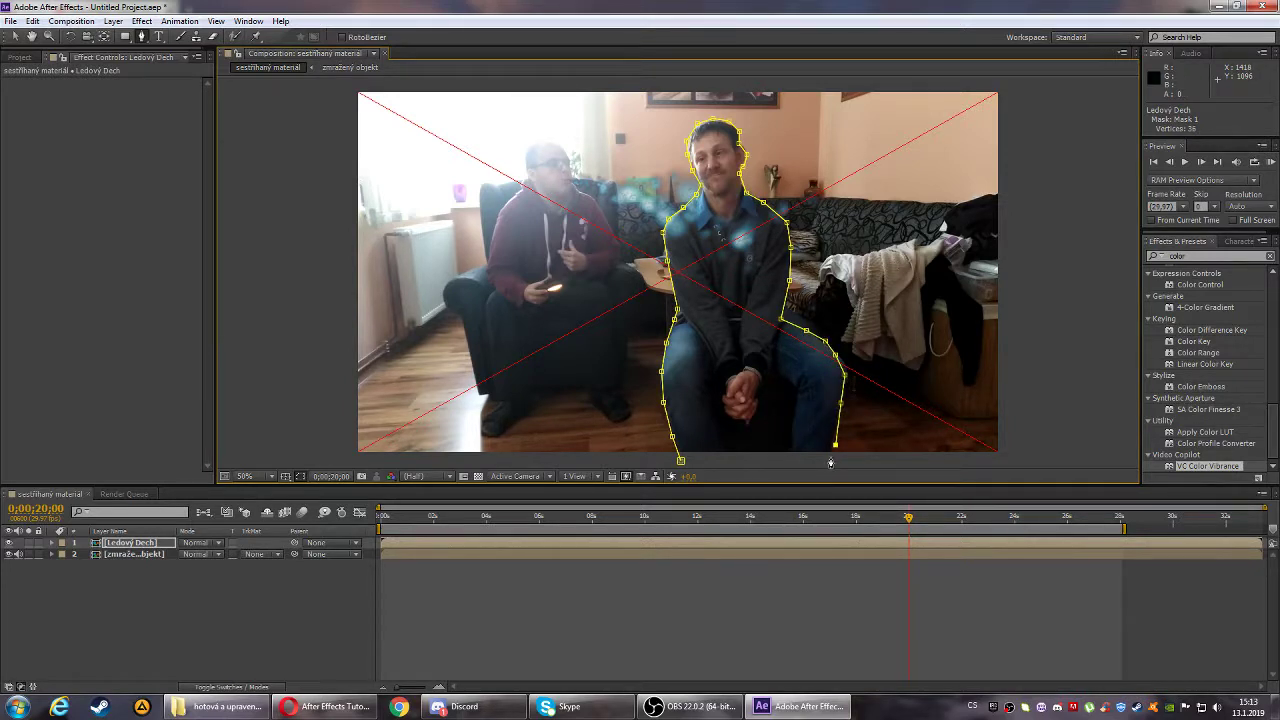
{"action": "left_click", "coordinate": [832, 447]}
{"action": "left_click", "coordinate": [827, 458]}
{"action": "left_click", "coordinate": [783, 462]}
- Trace up the inner leg, around the clasped hands, and close the mask at the first vertex
{"action": "left_click", "coordinate": [783, 440]}
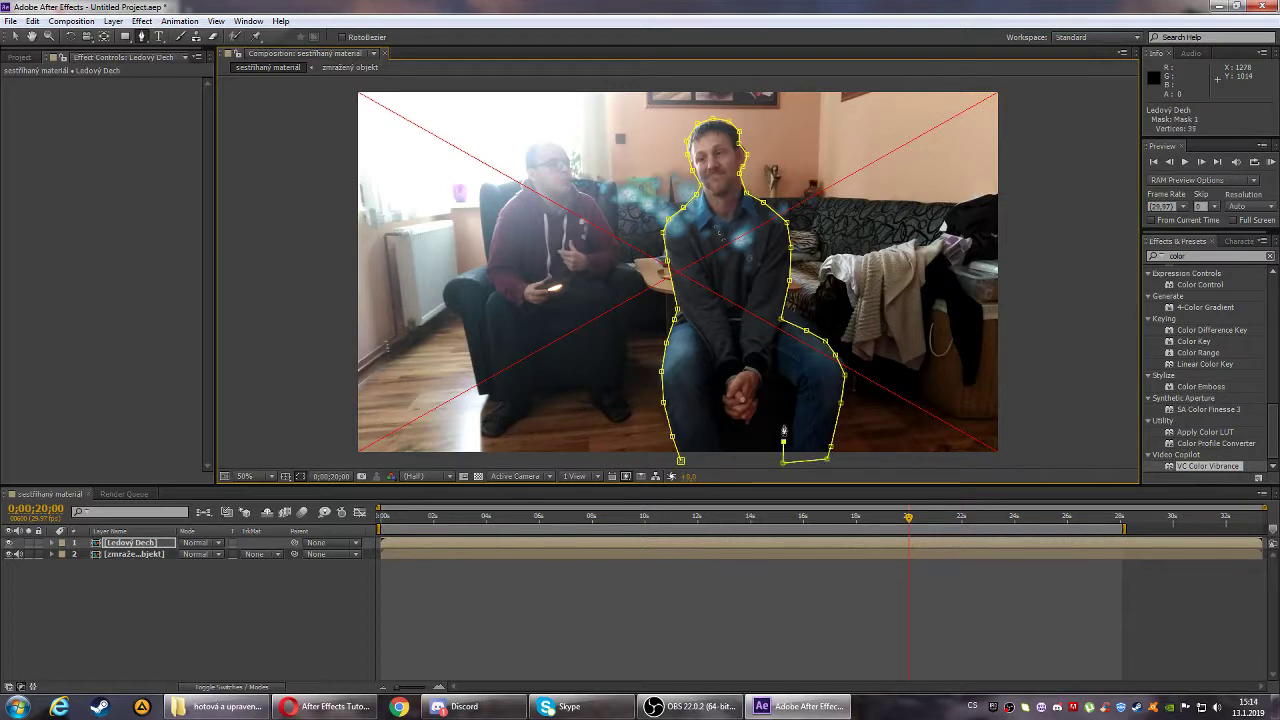
{"action": "left_click", "coordinate": [773, 397]}
{"action": "left_click", "coordinate": [762, 392]}
{"action": "left_click", "coordinate": [756, 418]}
{"action": "left_click", "coordinate": [747, 429]}
{"action": "left_click", "coordinate": [746, 428]}
{"action": "left_click", "coordinate": [737, 425]}
{"action": "left_click", "coordinate": [717, 397]}
{"action": "left_click", "coordinate": [715, 406]}
{"action": "left_click", "coordinate": [719, 433]}
{"action": "left_click", "coordinate": [721, 459]}
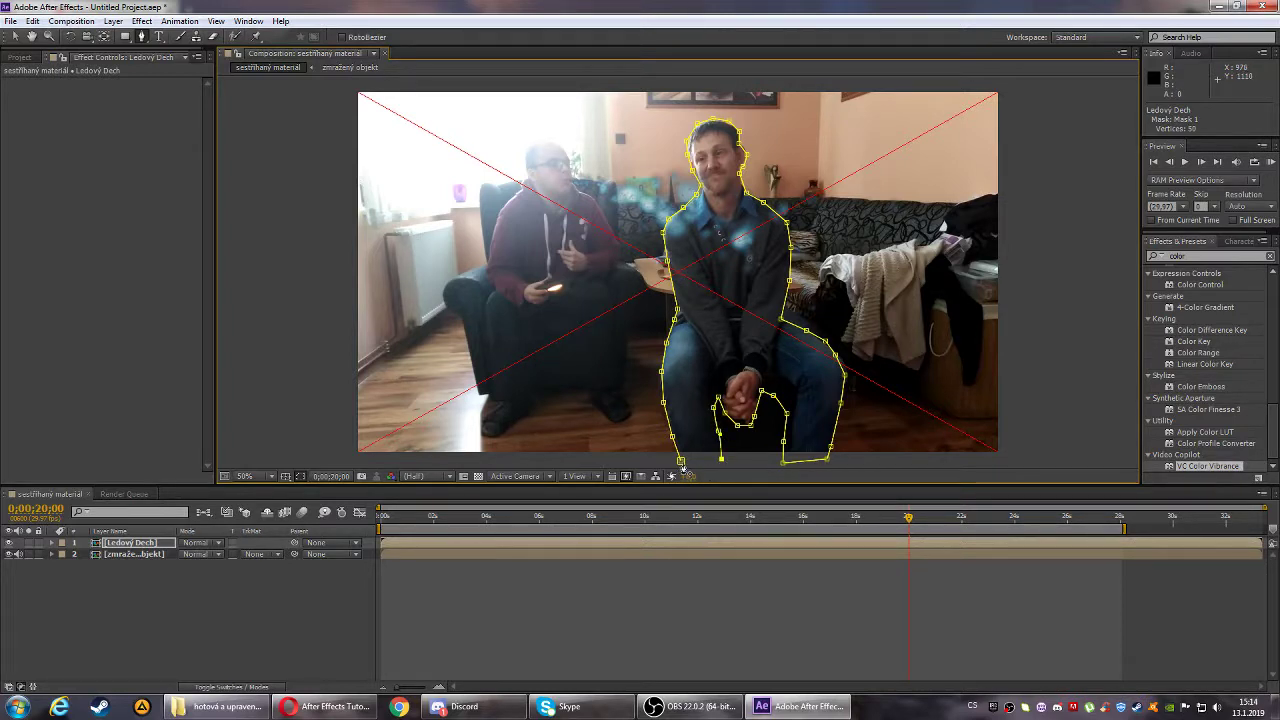
{"action": "left_click", "coordinate": [680, 461]}
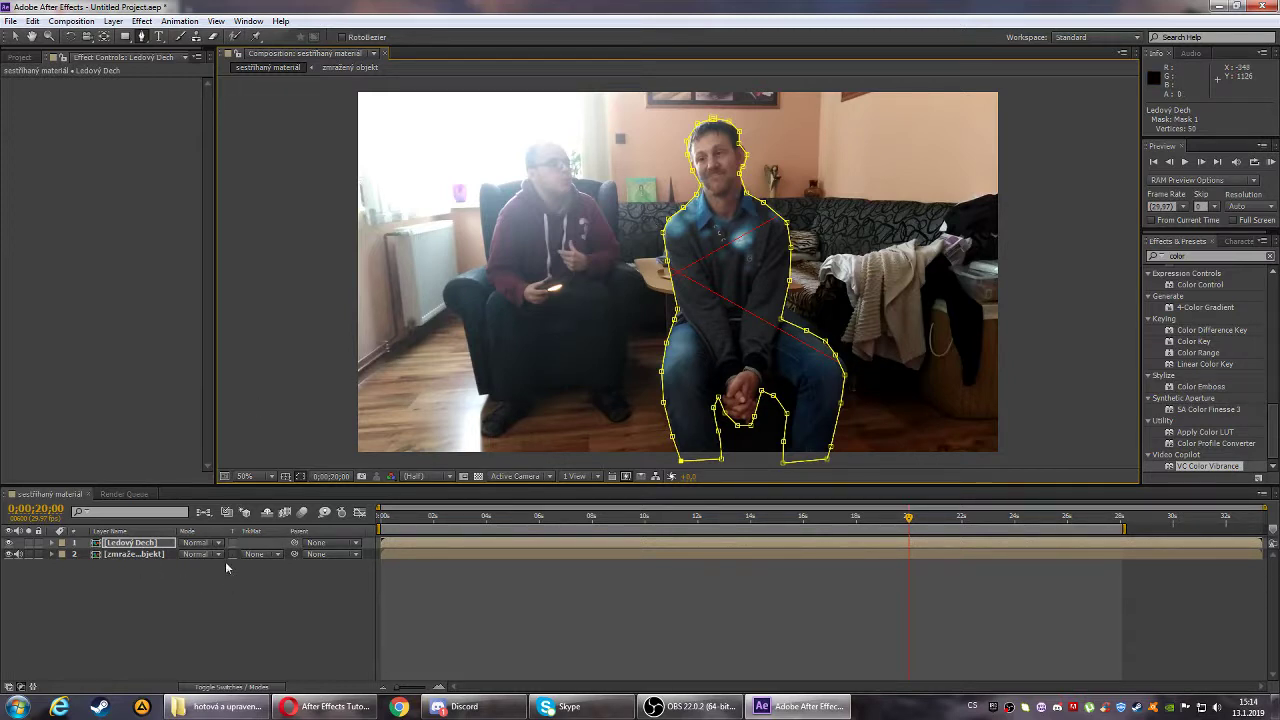
- Return to the Selection tool and delete Mask 1 from the Ledový Dech layer
{"action": "left_click", "coordinate": [144, 588]}
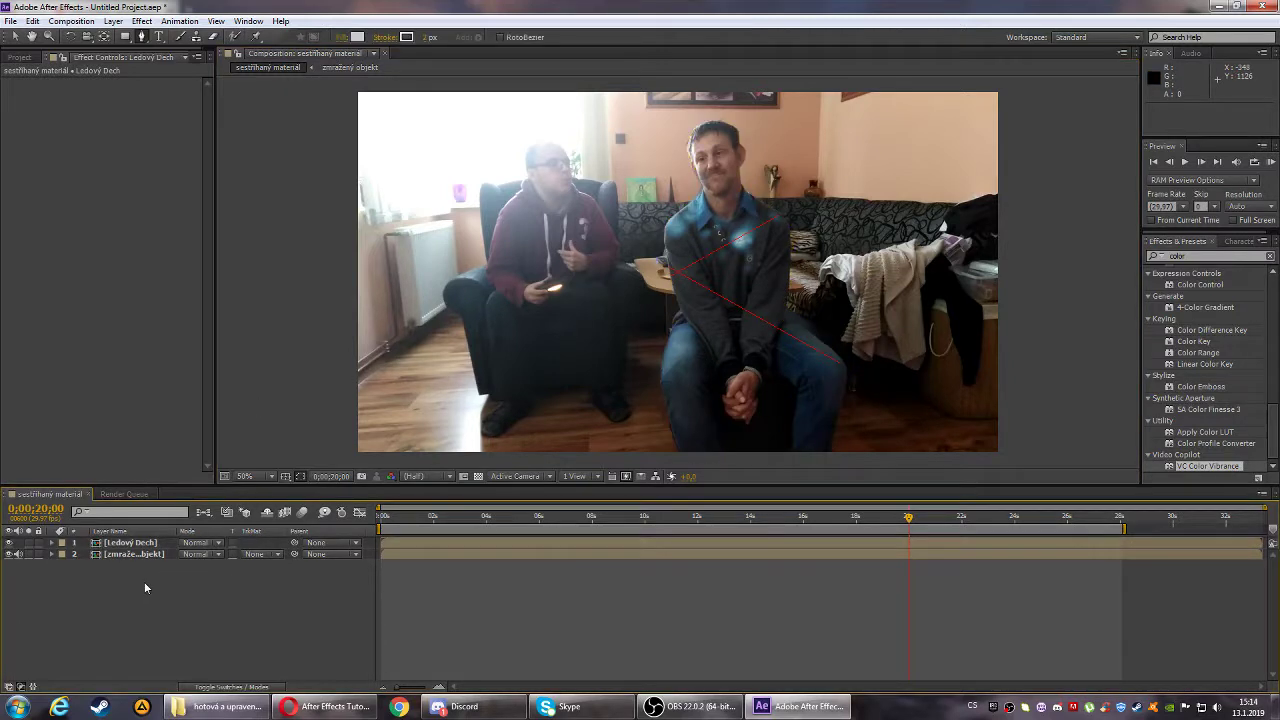
{"action": "left_click", "coordinate": [15, 36]}
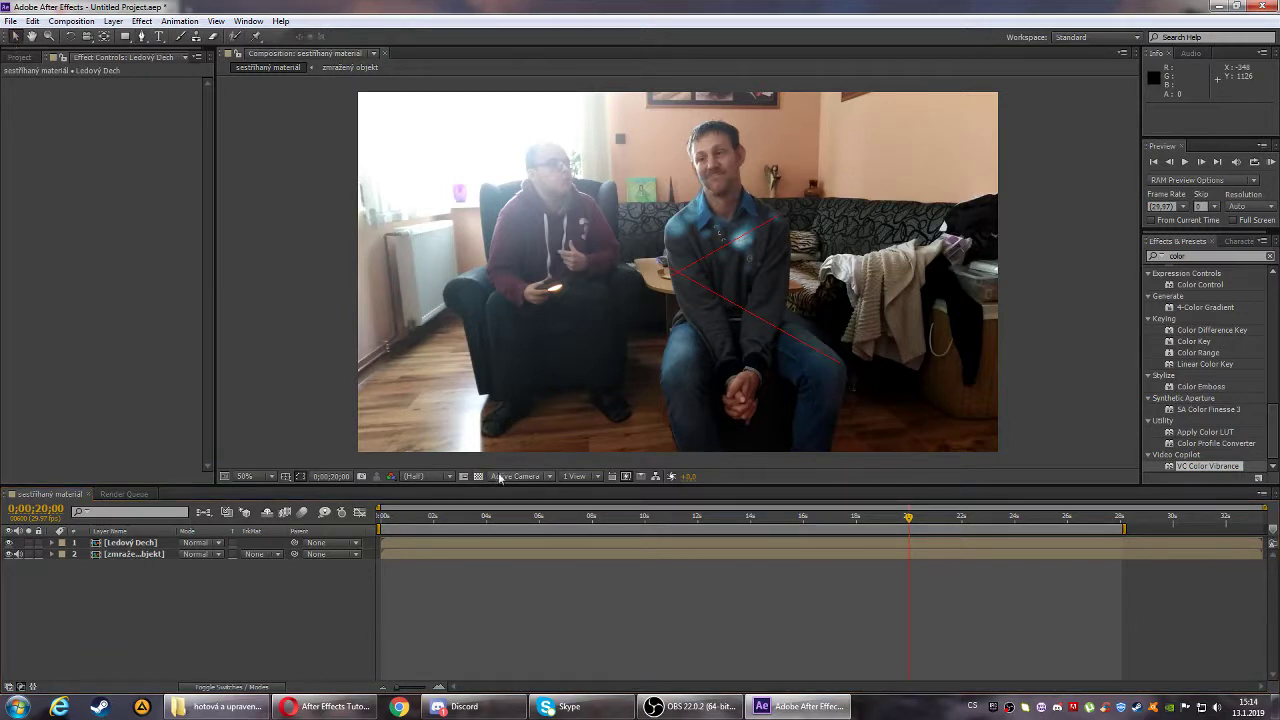
{"action": "left_click", "coordinate": [141, 578]}
{"action": "left_click", "coordinate": [51, 543]}
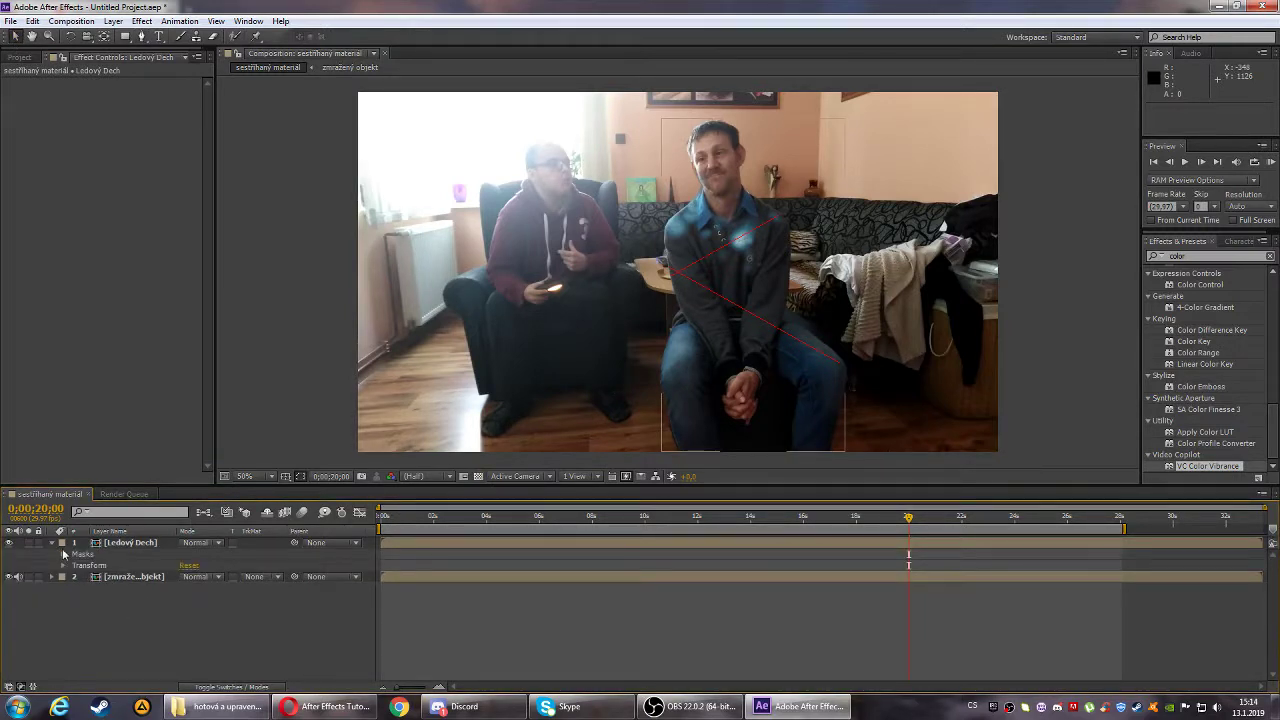
{"action": "left_click", "coordinate": [84, 556]}
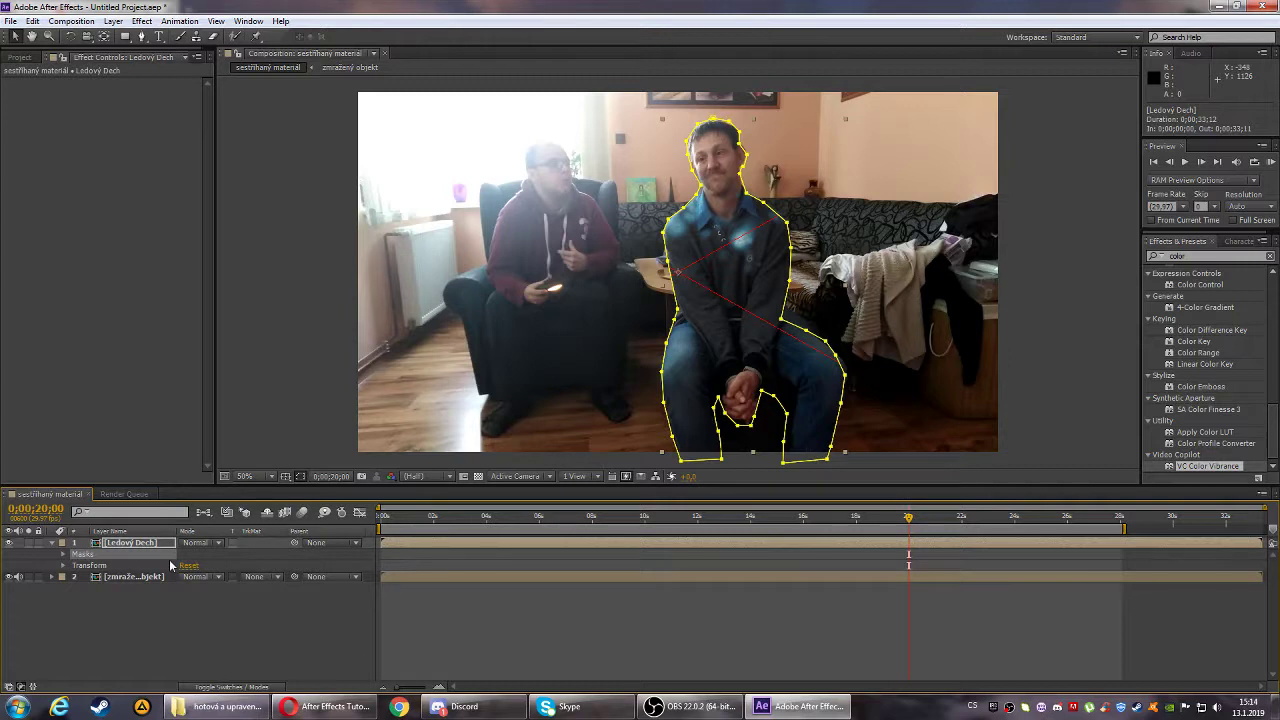
{"action": "key", "text": "Delete"}
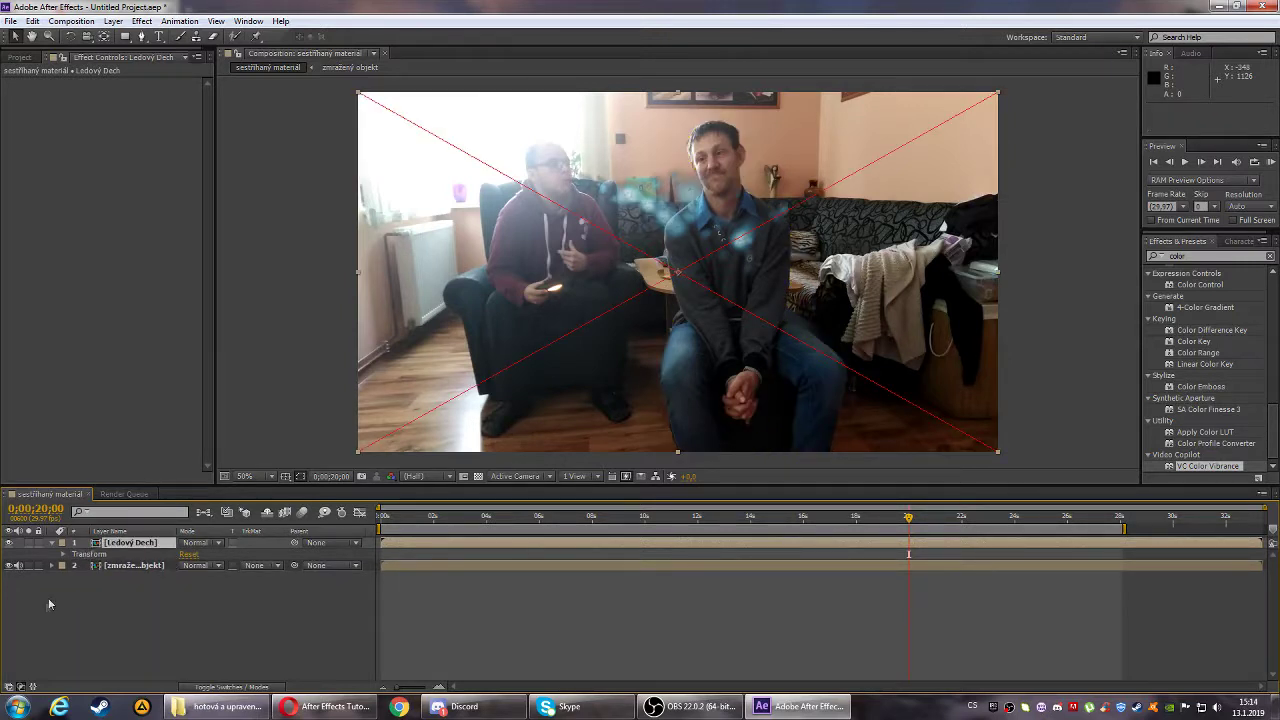
{"action": "left_click", "coordinate": [131, 606]}
{"action": "right_click", "coordinate": [122, 594]}
- Create a new black solid layer named Led
{"action": "mouse_move", "coordinate": [233, 451]}
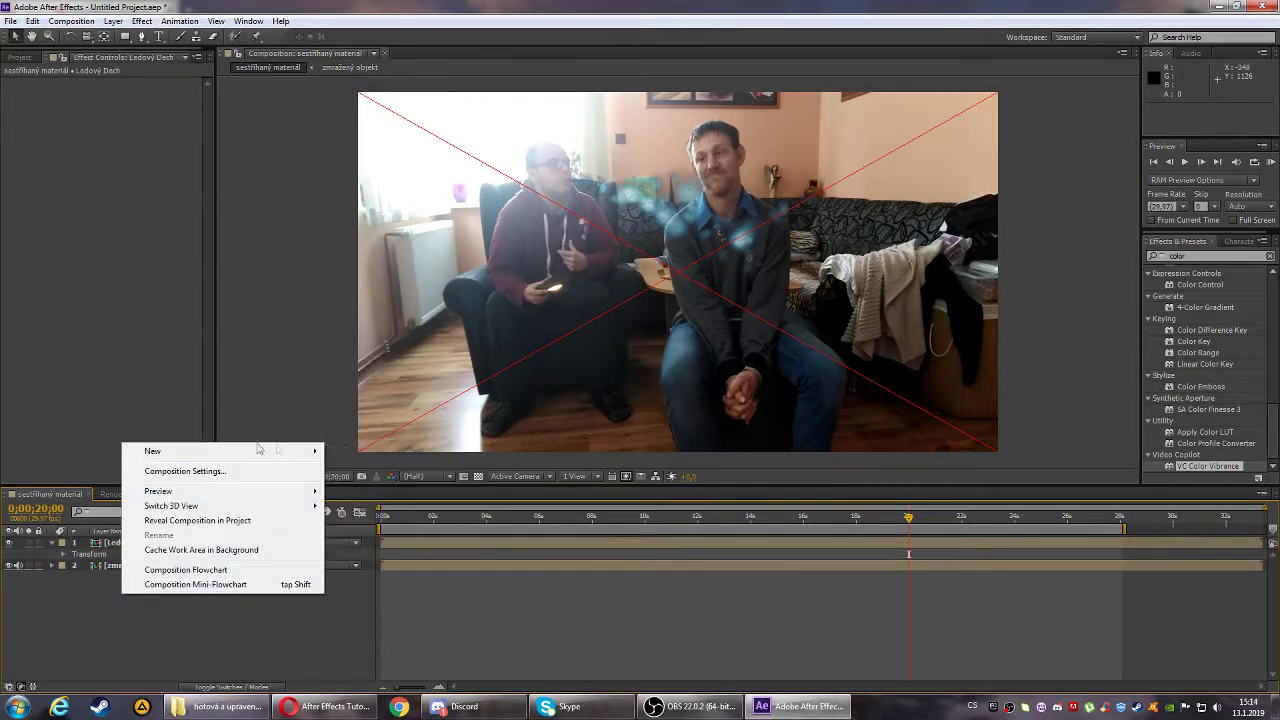
{"action": "left_click", "coordinate": [372, 487]}
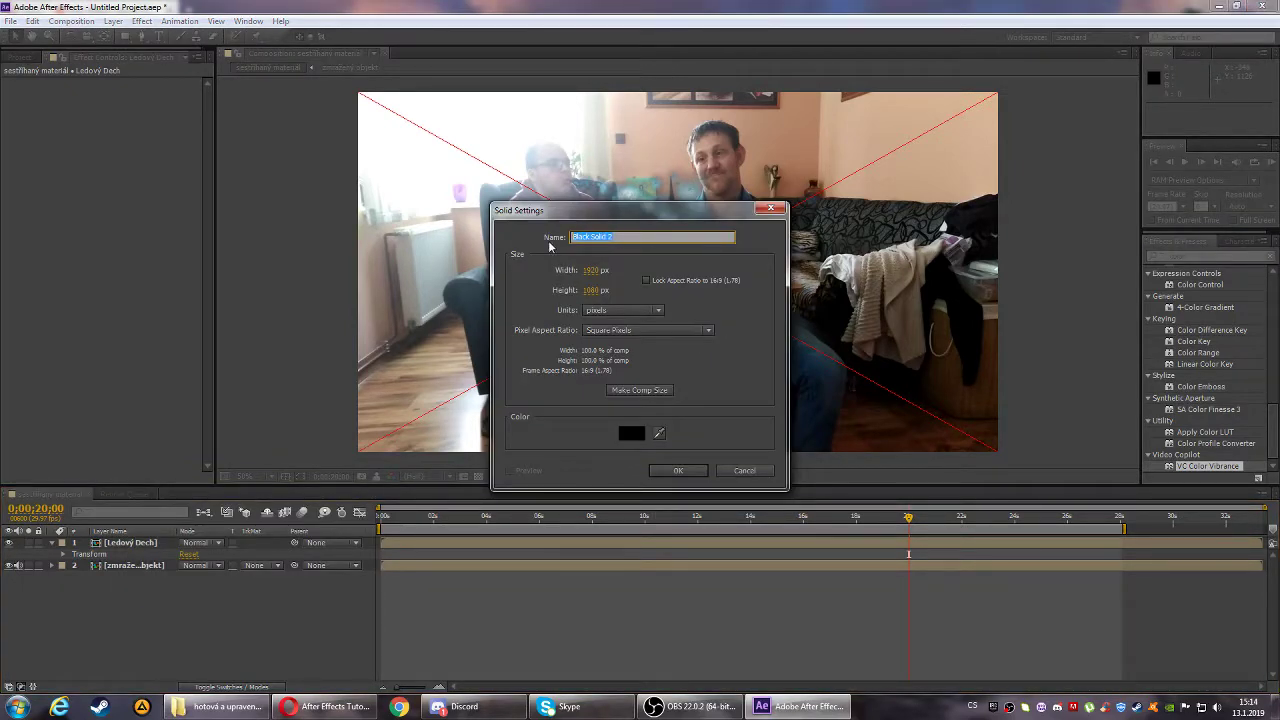
{"action": "key", "text": "BackSpace"}
{"action": "type", "text": "Led"}
{"action": "key", "text": "Return"}
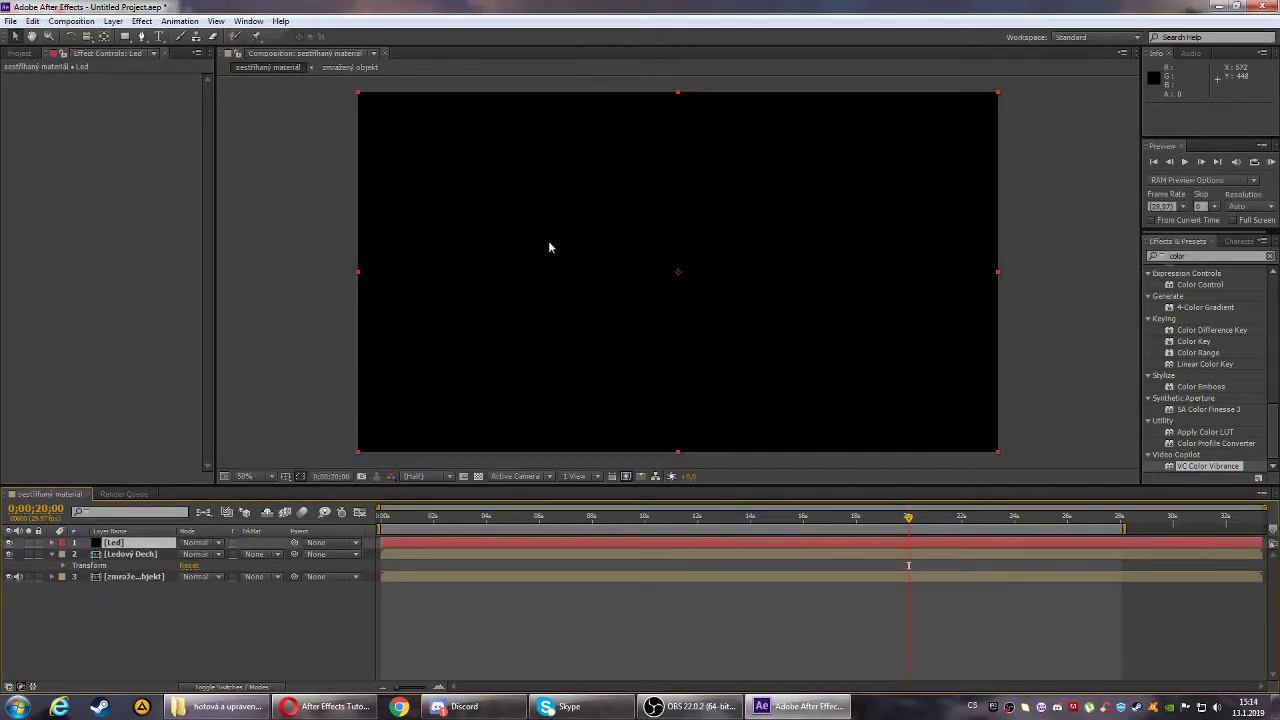
- Hide the Led solid and select the Pen tool for masking
{"action": "left_click", "coordinate": [8, 542]}
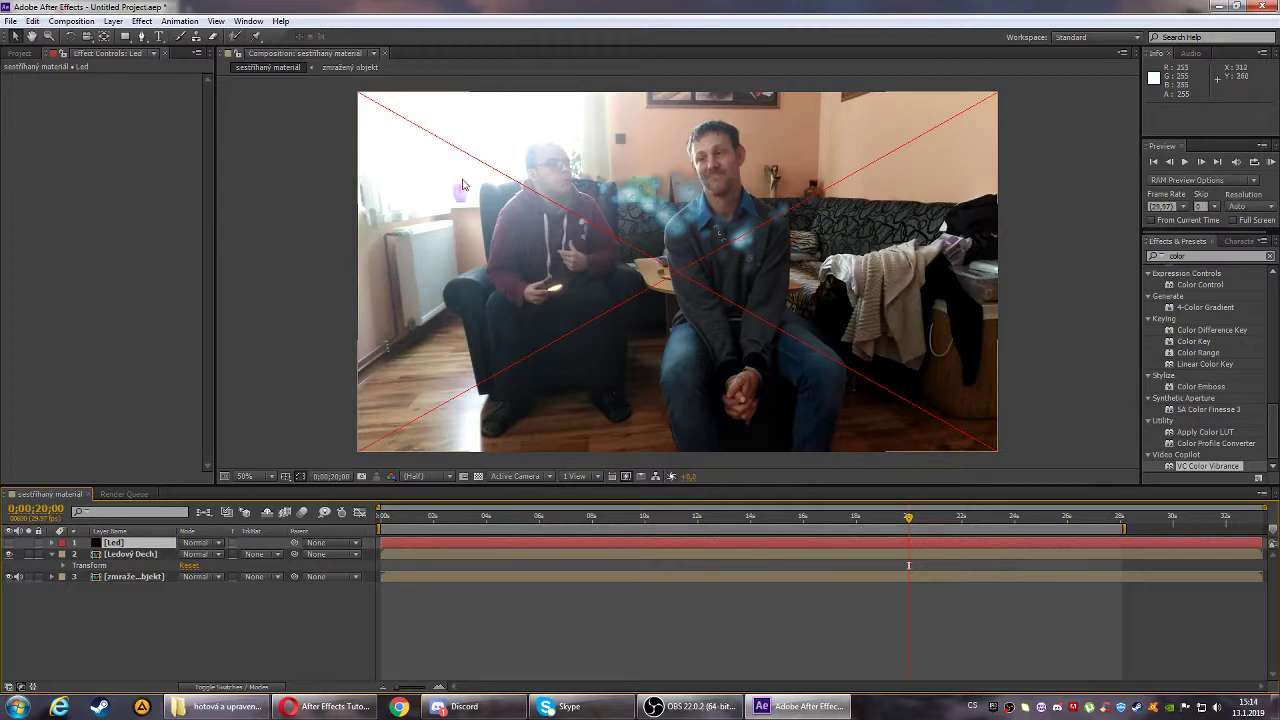
{"action": "left_click", "coordinate": [145, 38]}
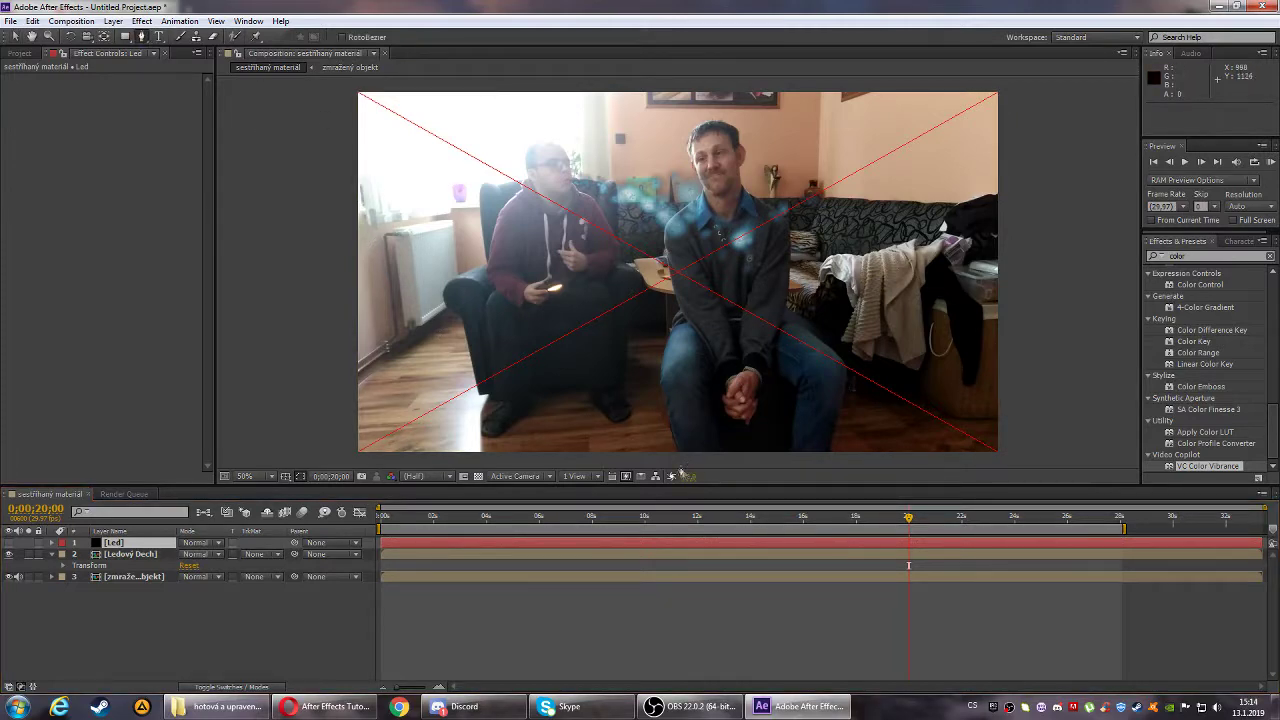
{"action": "left_click", "coordinate": [695, 706]}
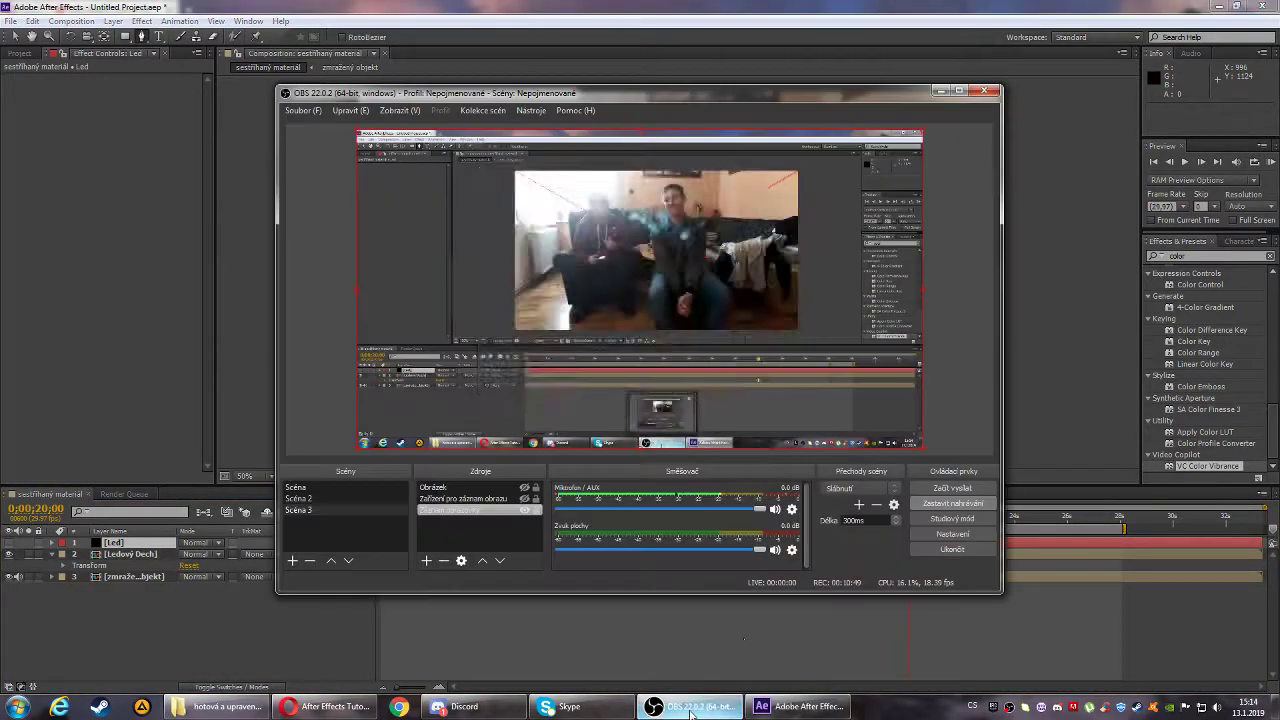
{"action": "left_click", "coordinate": [309, 618]}
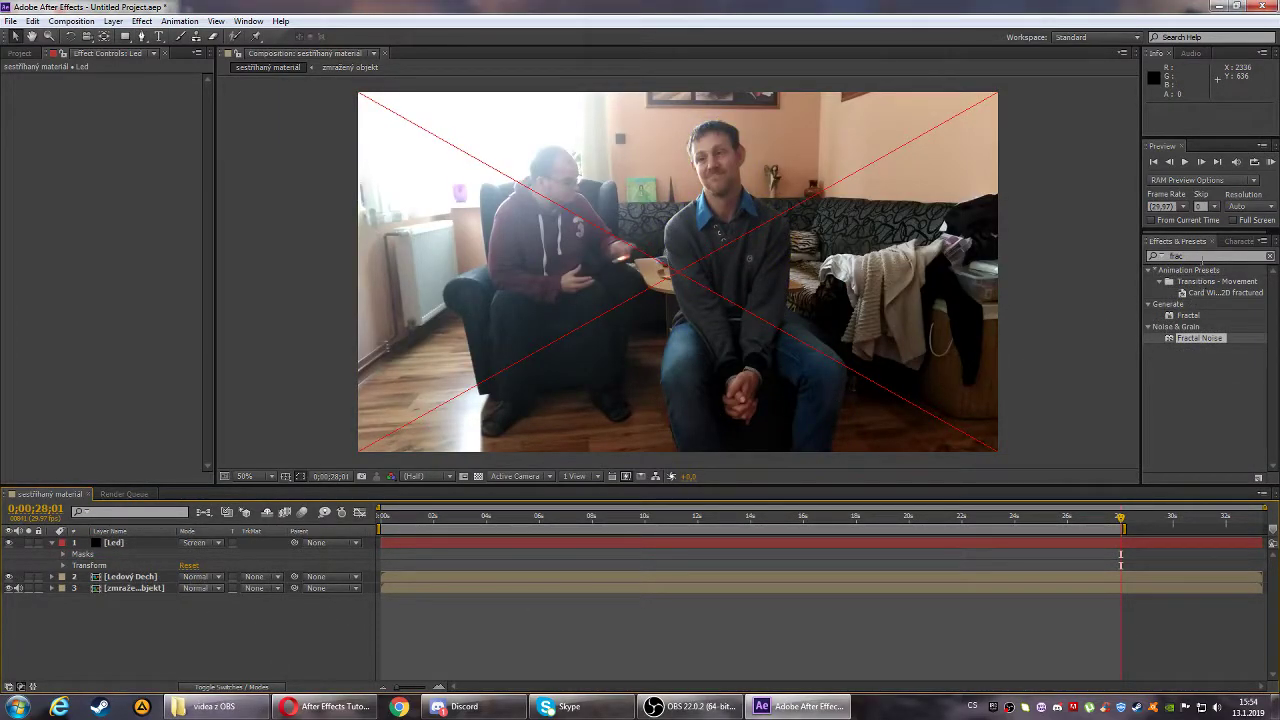
- Search Effects & Presets for 'frac' and start dragging Fractal Noise toward the selected Led layer
{"action": "left_click_drag", "start_coordinate": [1198, 262], "coordinate": [722, 242]}
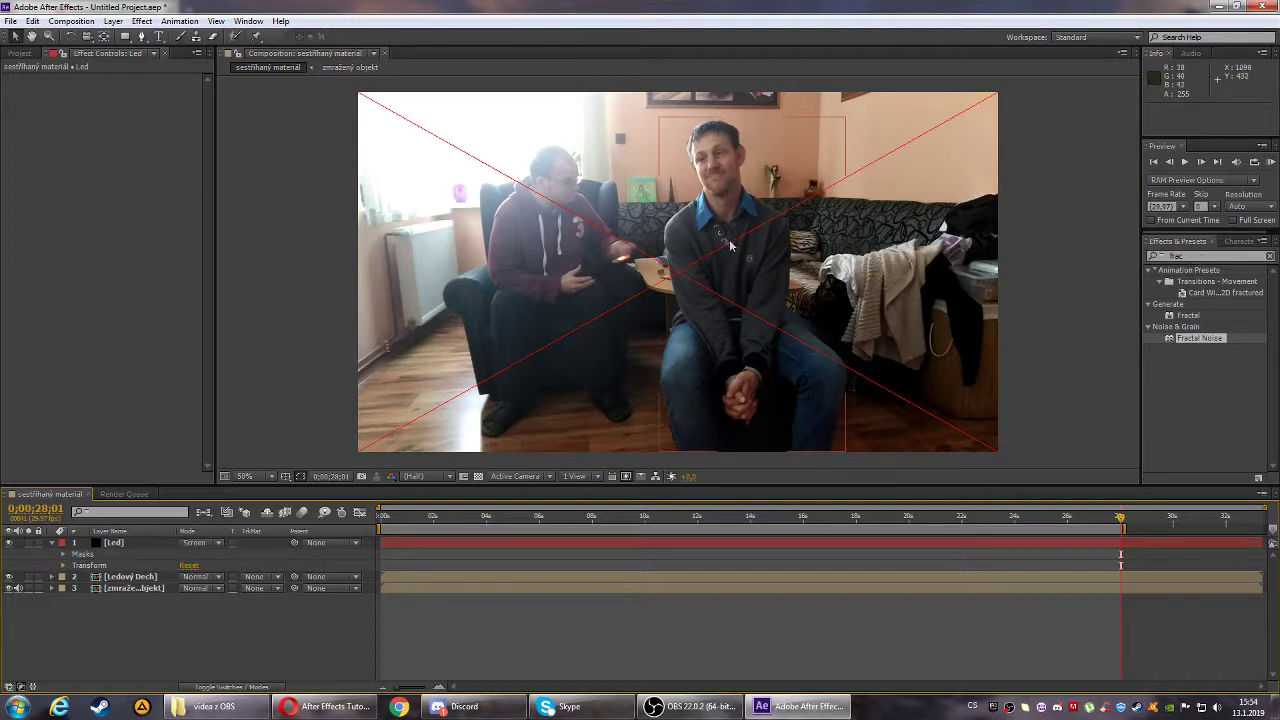
{"action": "left_click", "coordinate": [114, 543]}
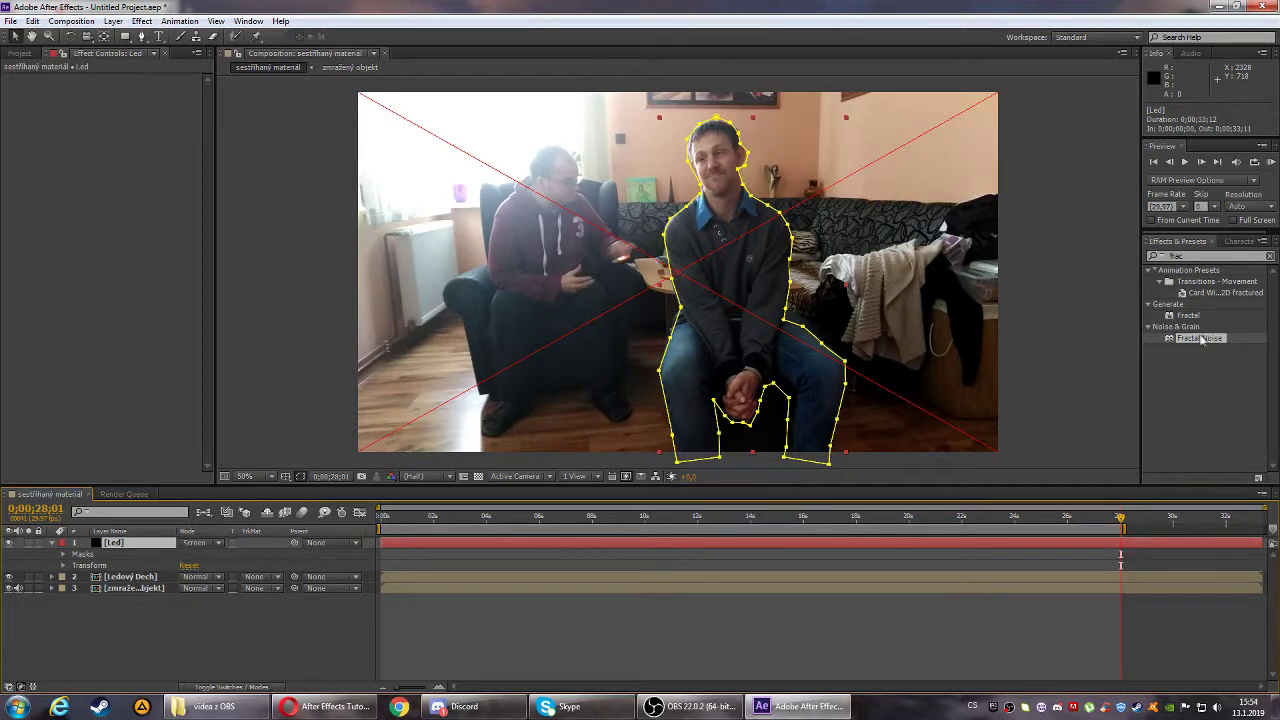
{"action": "left_click_drag", "start_coordinate": [1206, 340], "coordinate": [1164, 337]}
{"action": "left_click_drag", "start_coordinate": [1131, 298], "coordinate": [1125, 318]}
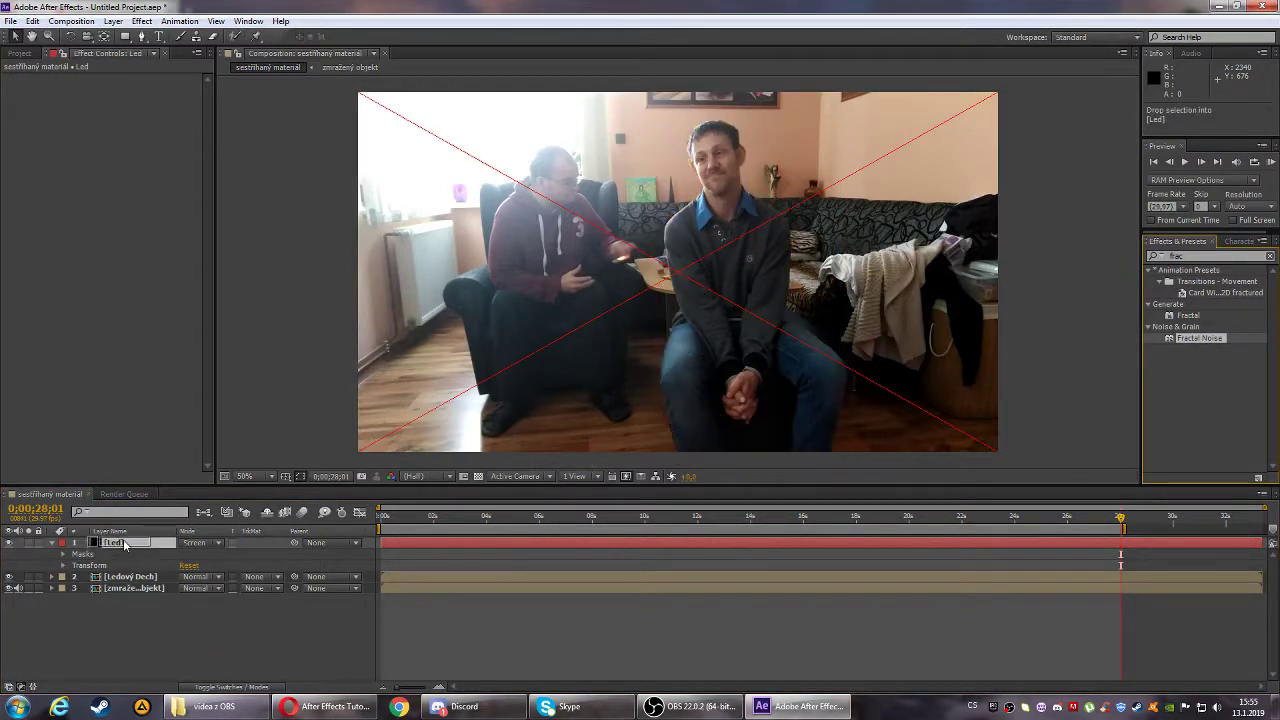
- Apply Fractal Noise to Led with Threads type, Contrast 2500 and Brightness -1000
{"action": "left_click_drag", "start_coordinate": [1204, 341], "coordinate": [140, 545]}
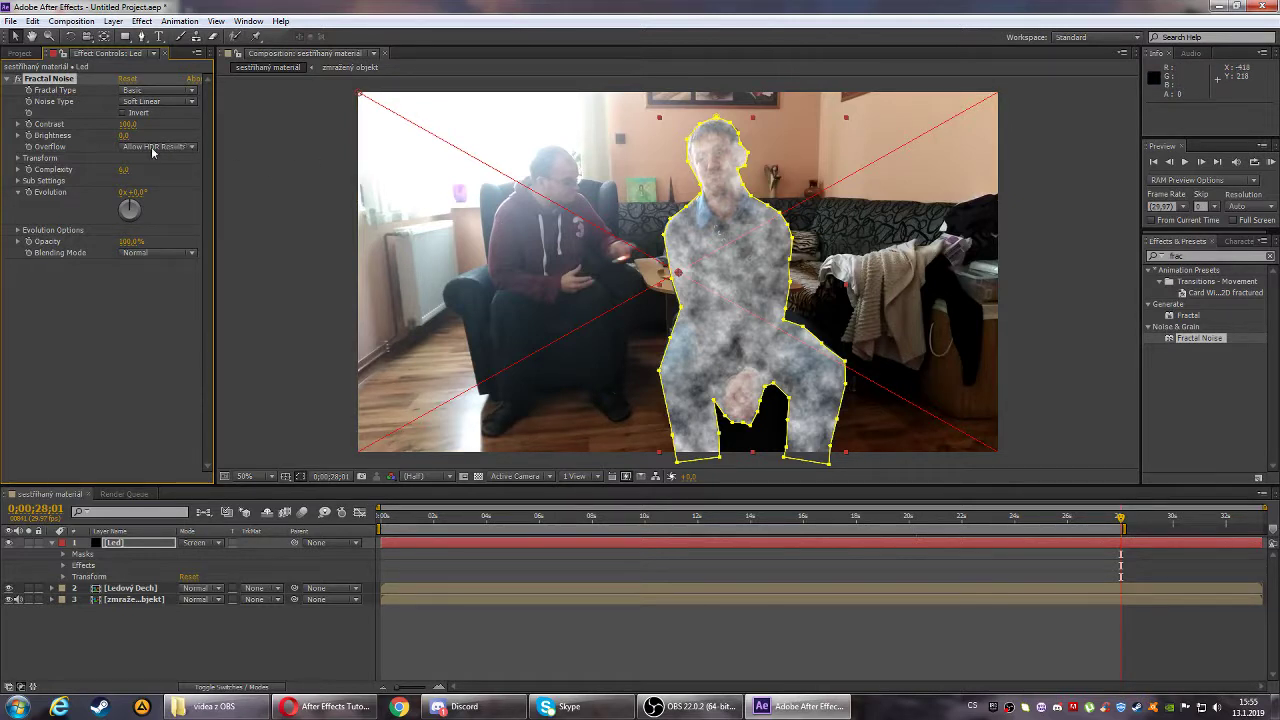
{"action": "left_click", "coordinate": [129, 124]}
{"action": "left_click", "coordinate": [190, 90]}
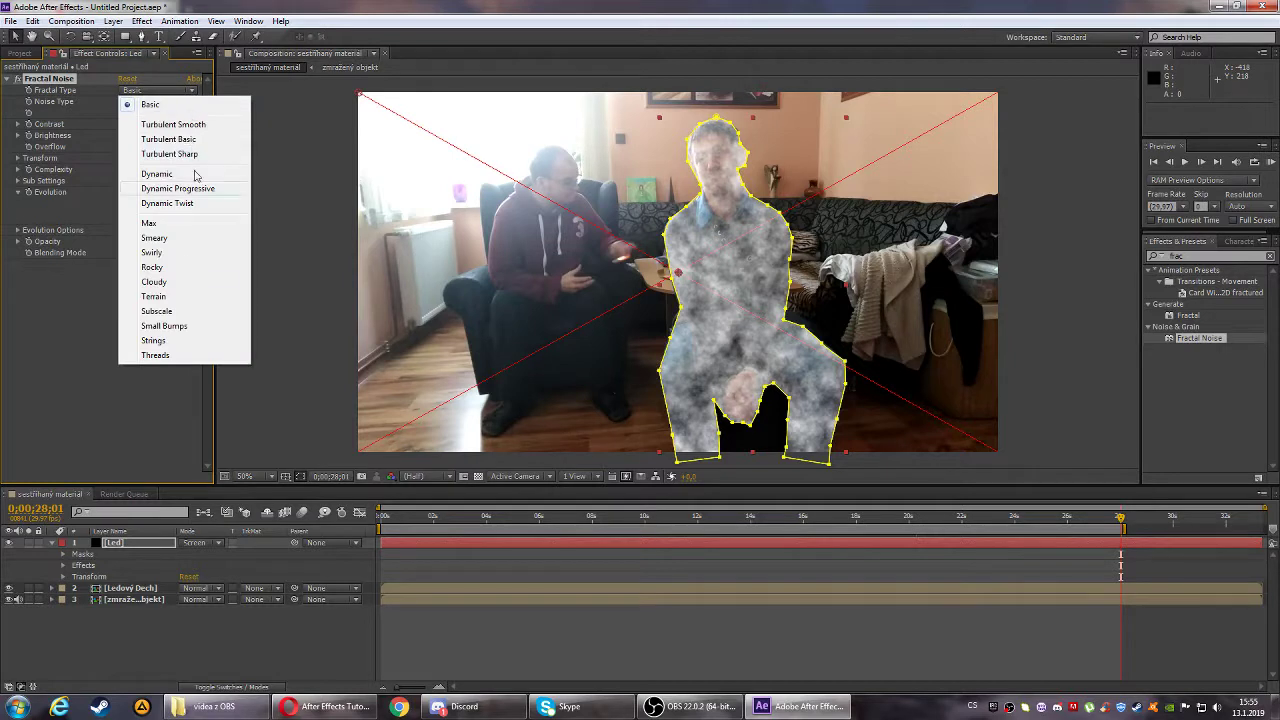
{"action": "left_click", "coordinate": [177, 354]}
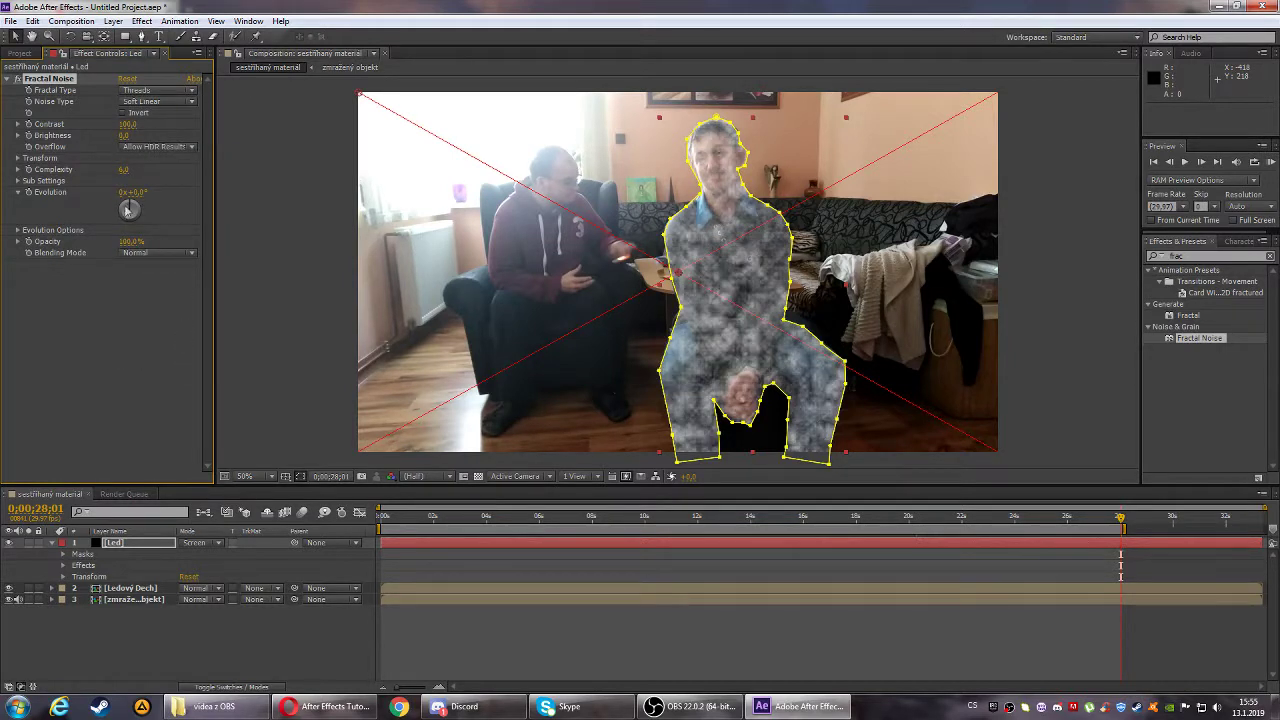
{"action": "left_click", "coordinate": [128, 124]}
{"action": "type", "text": "2500"}
{"action": "key", "text": "Tab"}
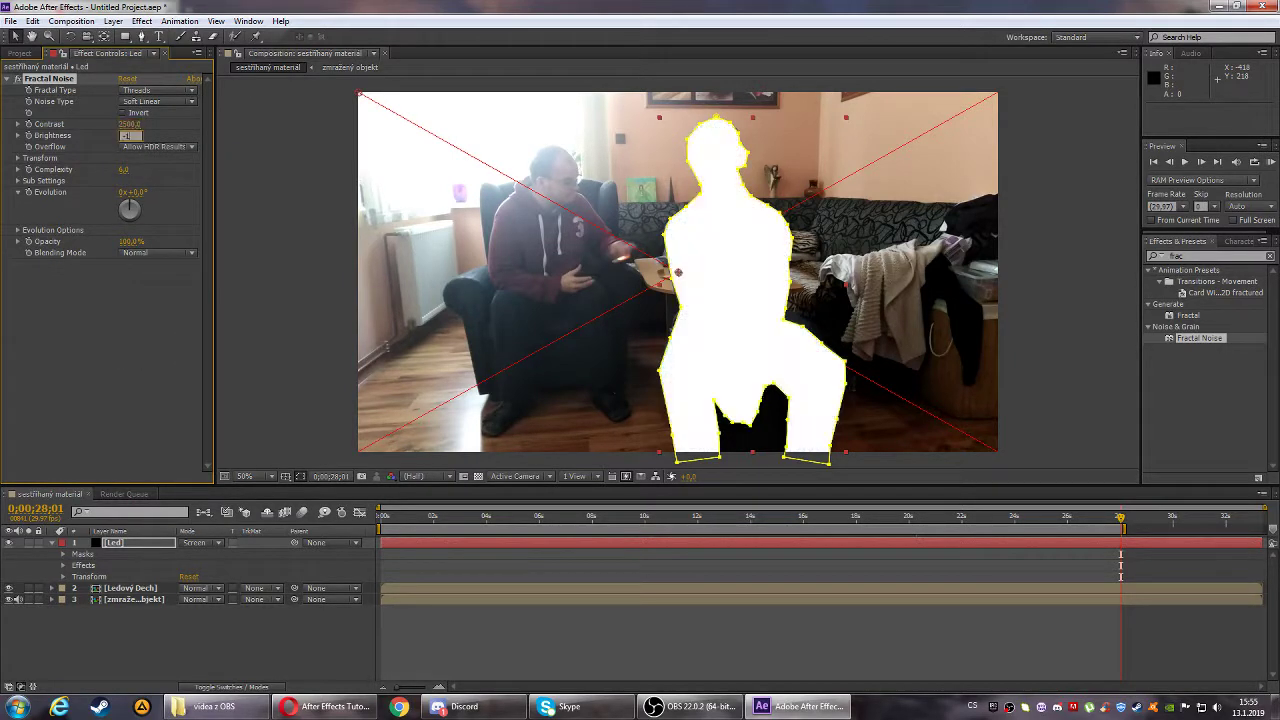
{"action": "type", "text": "-1000"}
{"action": "key", "text": "Return"}
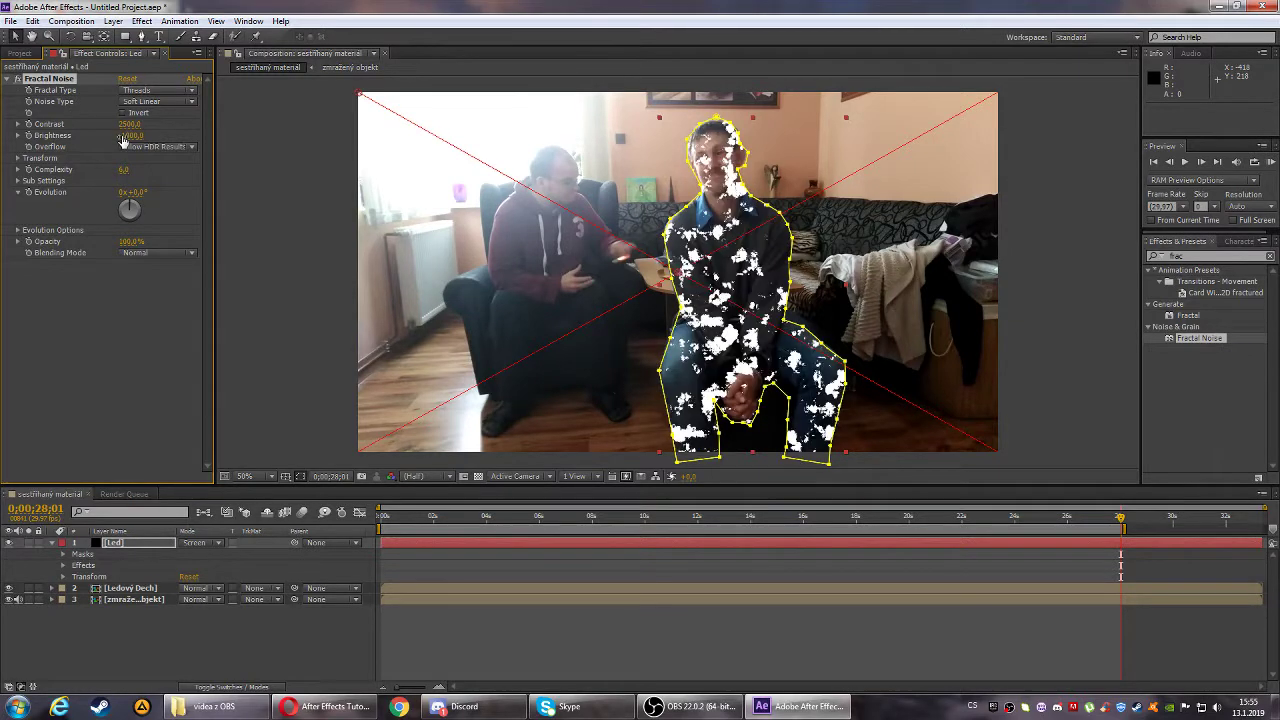
- Set Complexity to 1.5, raise Sub Influence, and set Sub Scaling to about 64
{"action": "left_click", "coordinate": [125, 169]}
{"action": "type", "text": "1,5"}
{"action": "key", "text": "Return"}
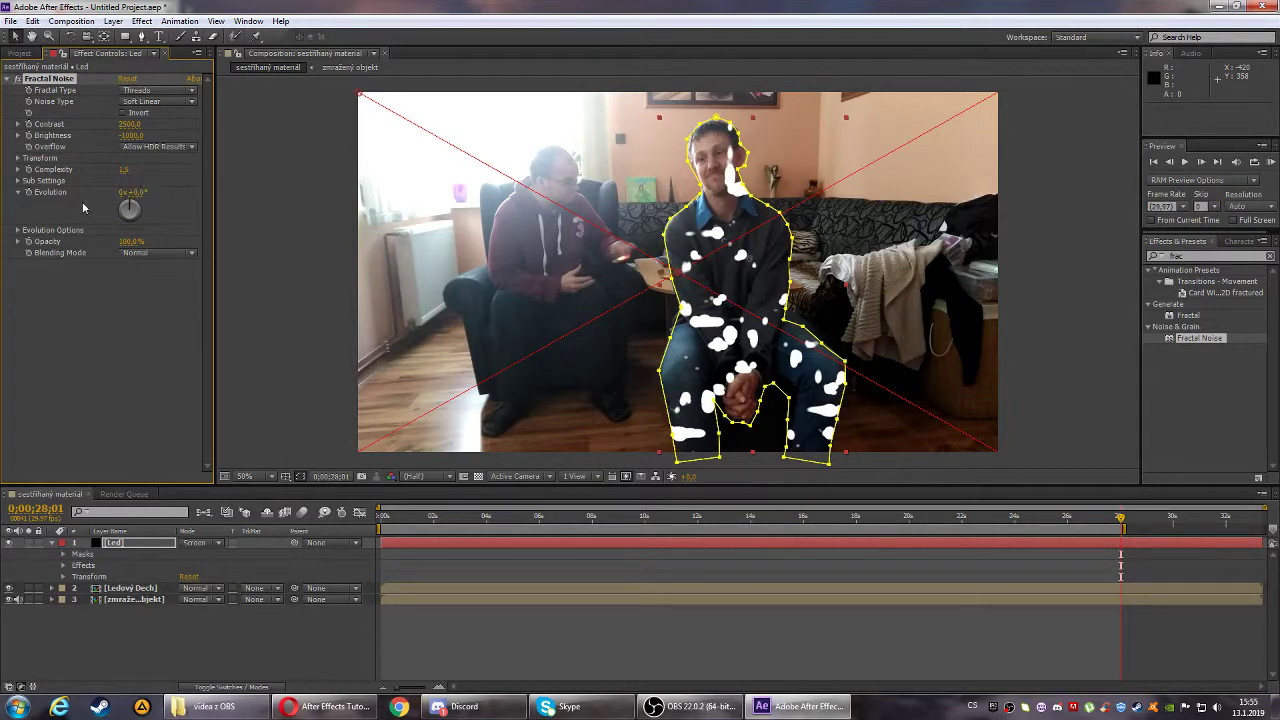
{"action": "left_click", "coordinate": [19, 181]}
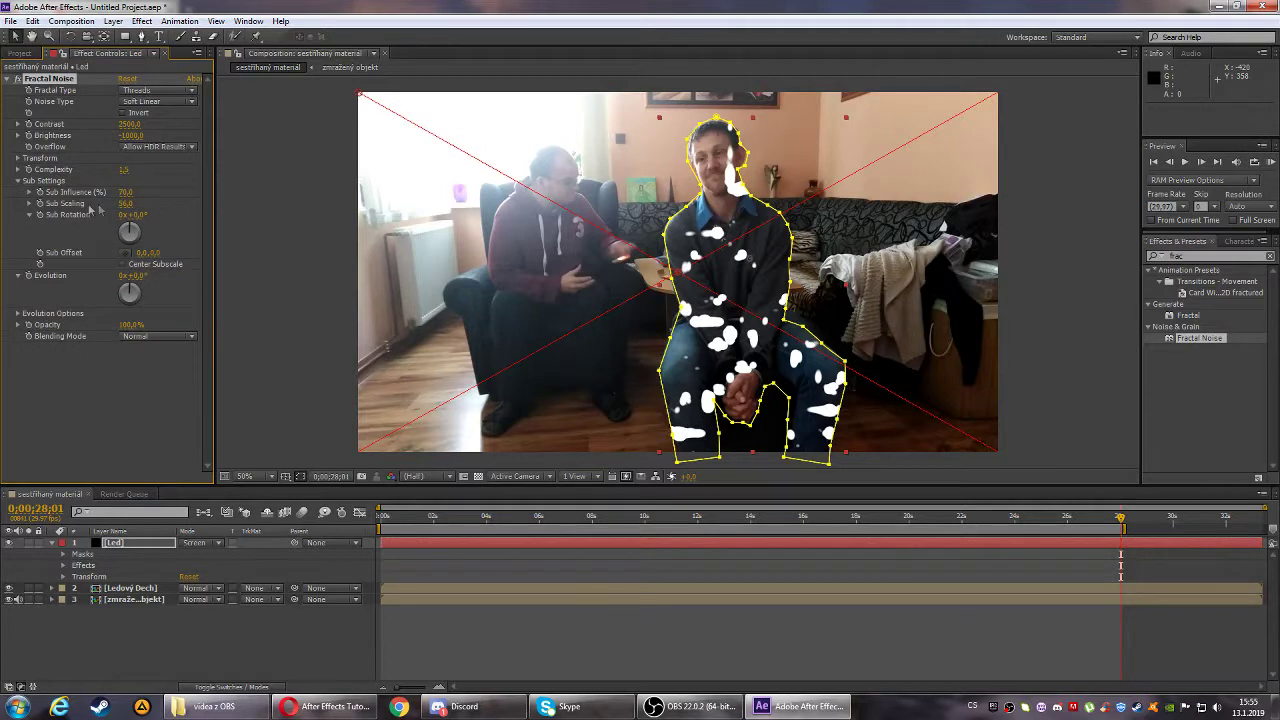
{"action": "left_click", "coordinate": [128, 191]}
{"action": "key", "text": "Return"}
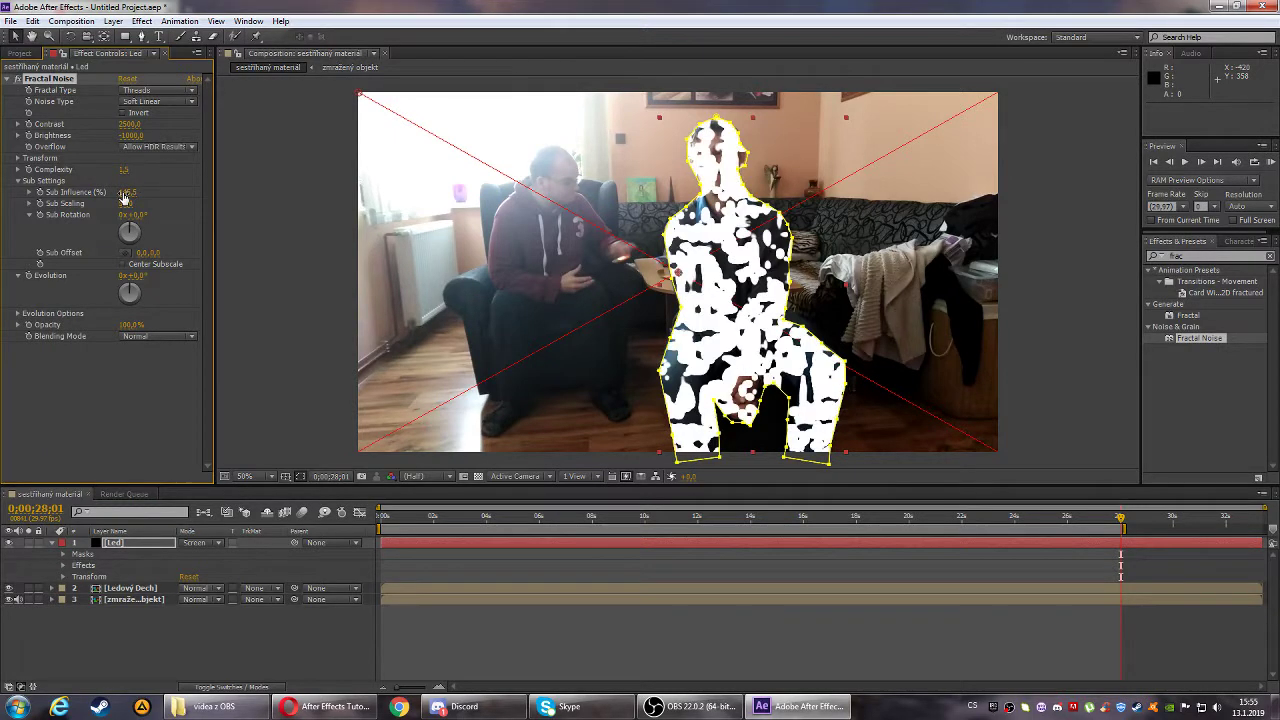
{"action": "left_click", "coordinate": [128, 204]}
{"action": "key", "text": "Return"}
{"action": "mouse_move", "coordinate": [155, 204]}
{"action": "left_mouse_down"}
{"action": "mouse_move", "coordinate": [187, 211]}
{"action": "mouse_move", "coordinate": [177, 206]}
{"action": "left_mouse_up"}
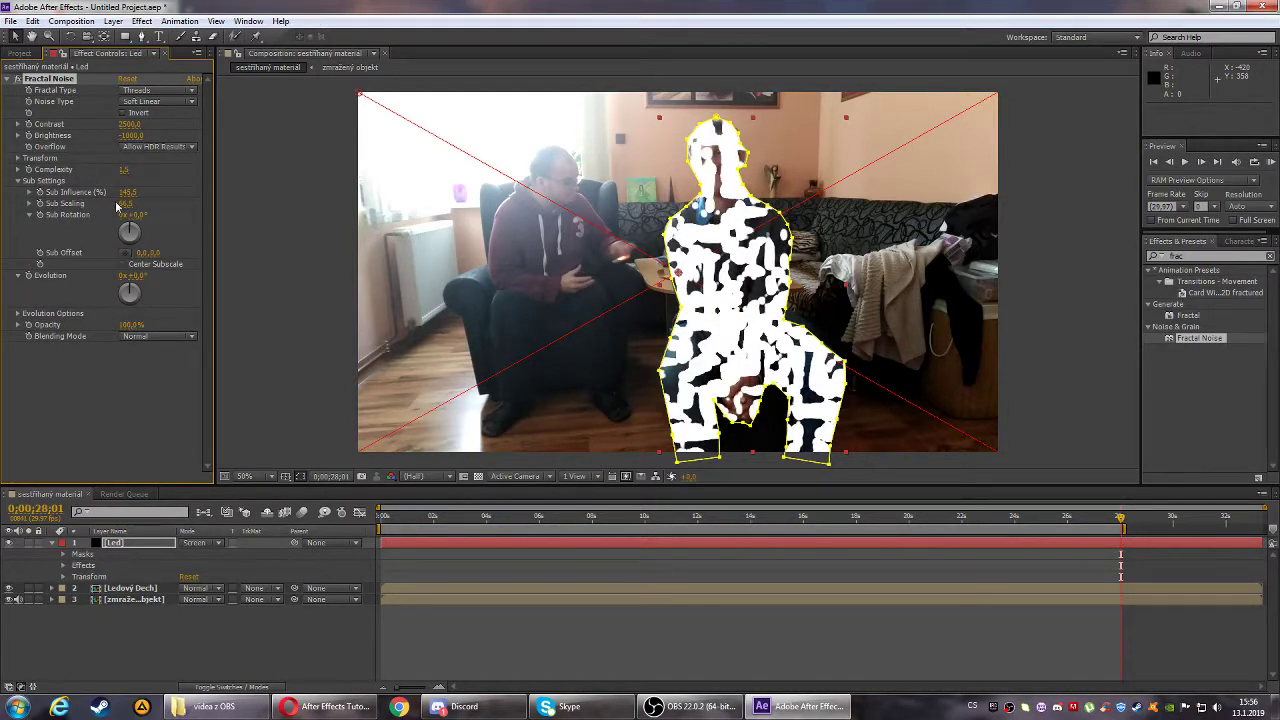
{"action": "left_click", "coordinate": [125, 203]}
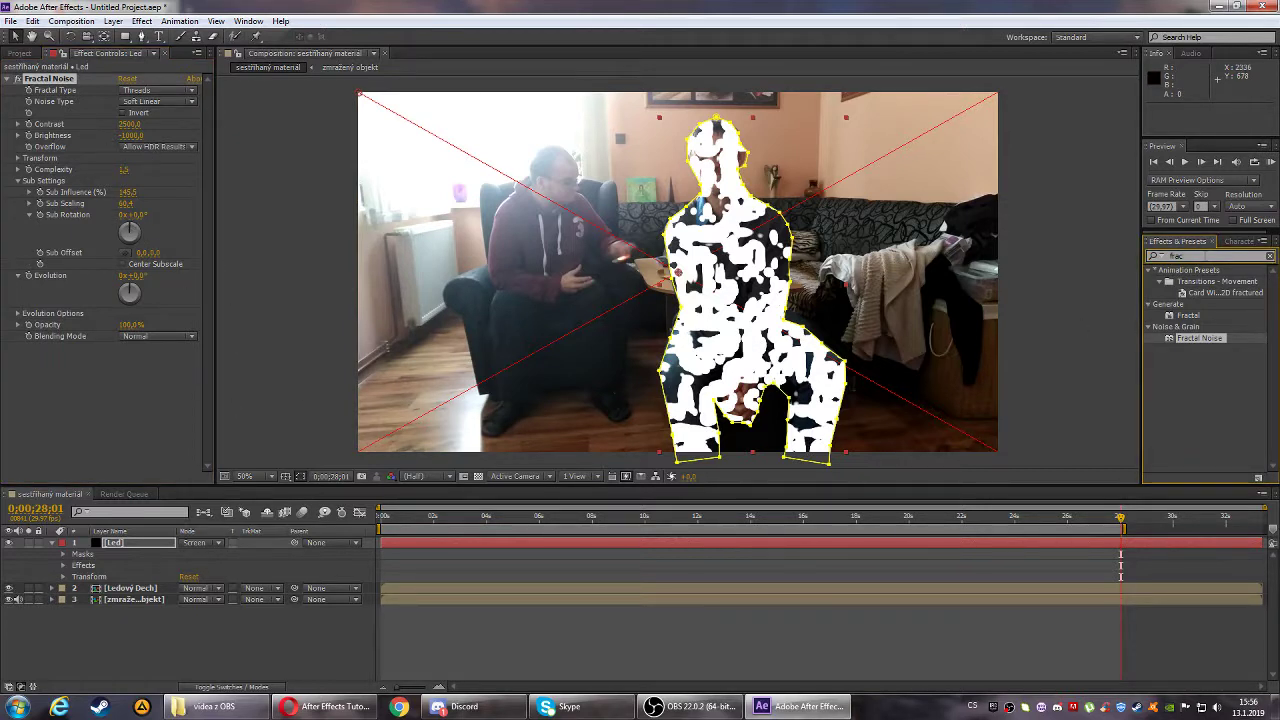
{"action": "type", "text": "fast blu"}
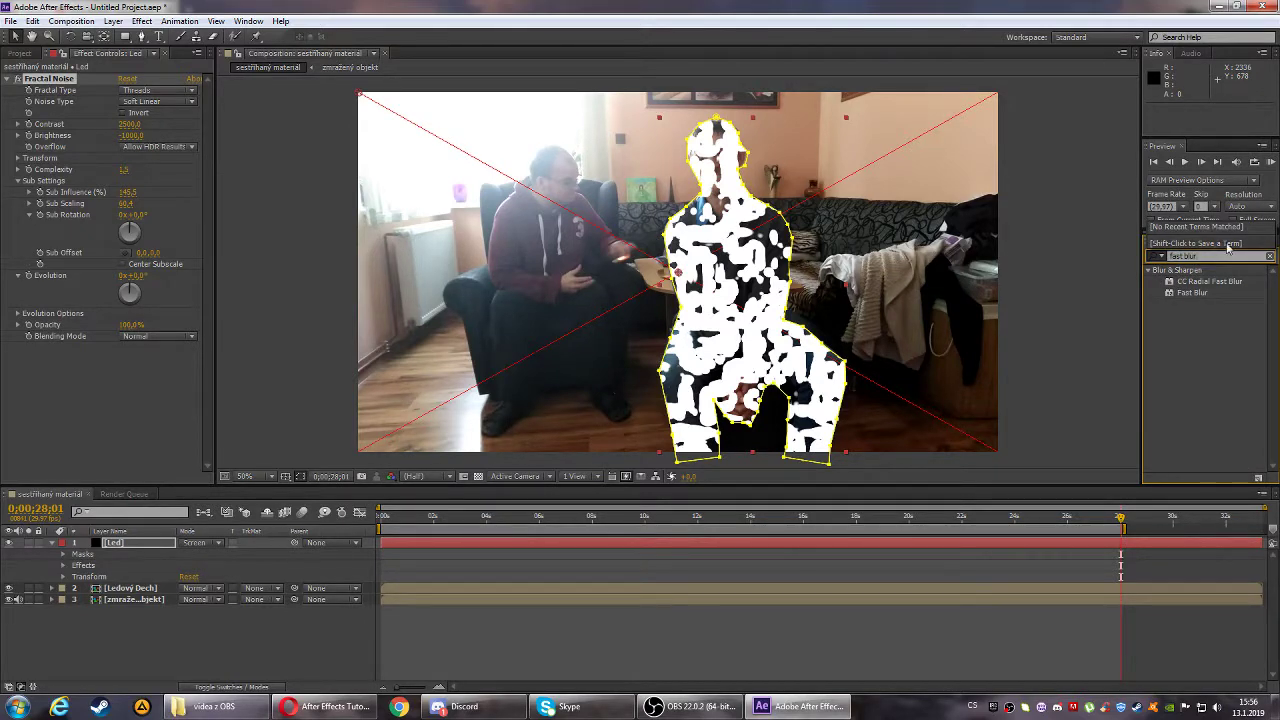
- Add Fast Blur with Blurriness 5 below Fractal Noise, then move to about 28 seconds
{"action": "left_click_drag", "start_coordinate": [1195, 292], "coordinate": [111, 459]}
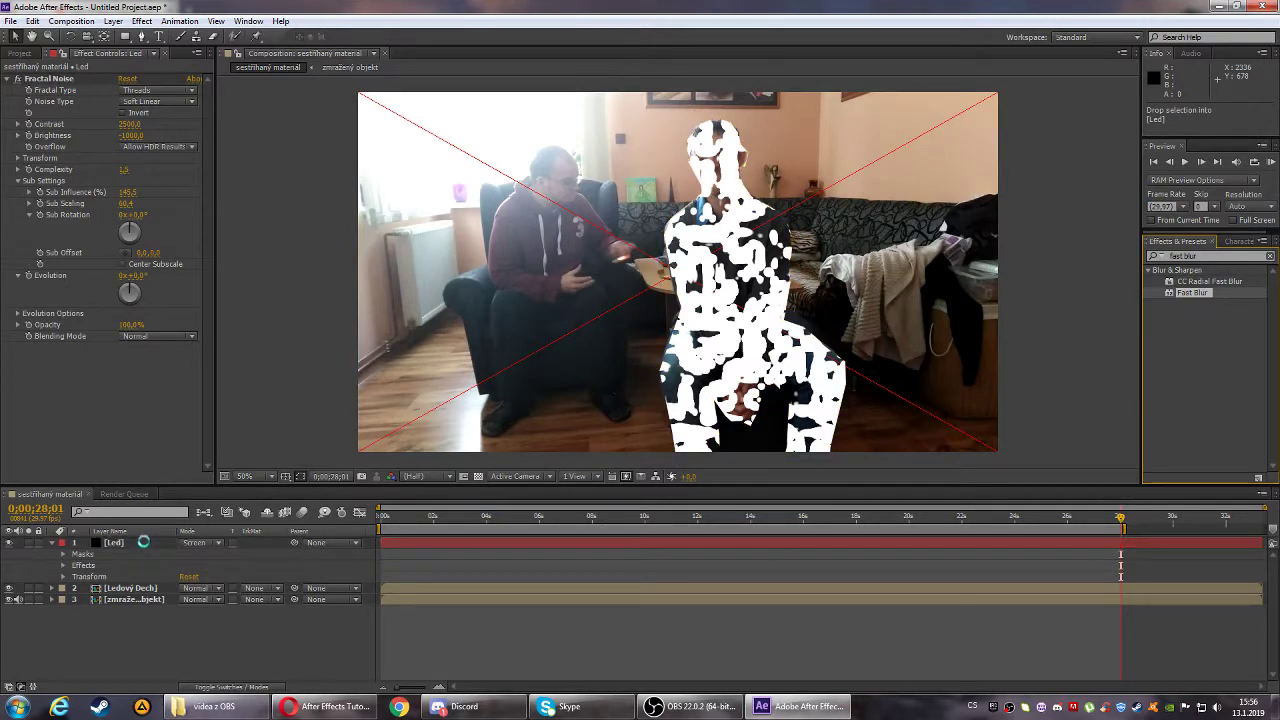
{"action": "left_click_drag", "start_coordinate": [111, 459], "coordinate": [140, 544]}
{"action": "left_click", "coordinate": [124, 359]}
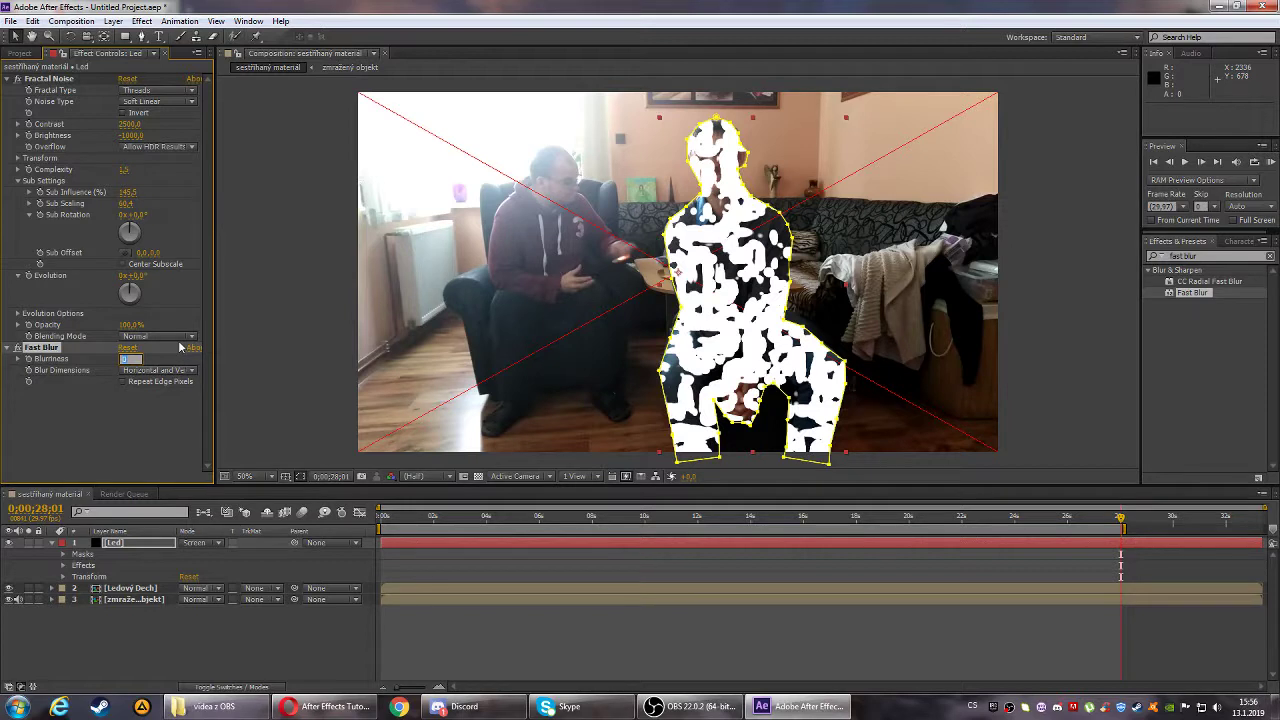
{"action": "type", "text": "5"}
{"action": "key", "text": "Return"}
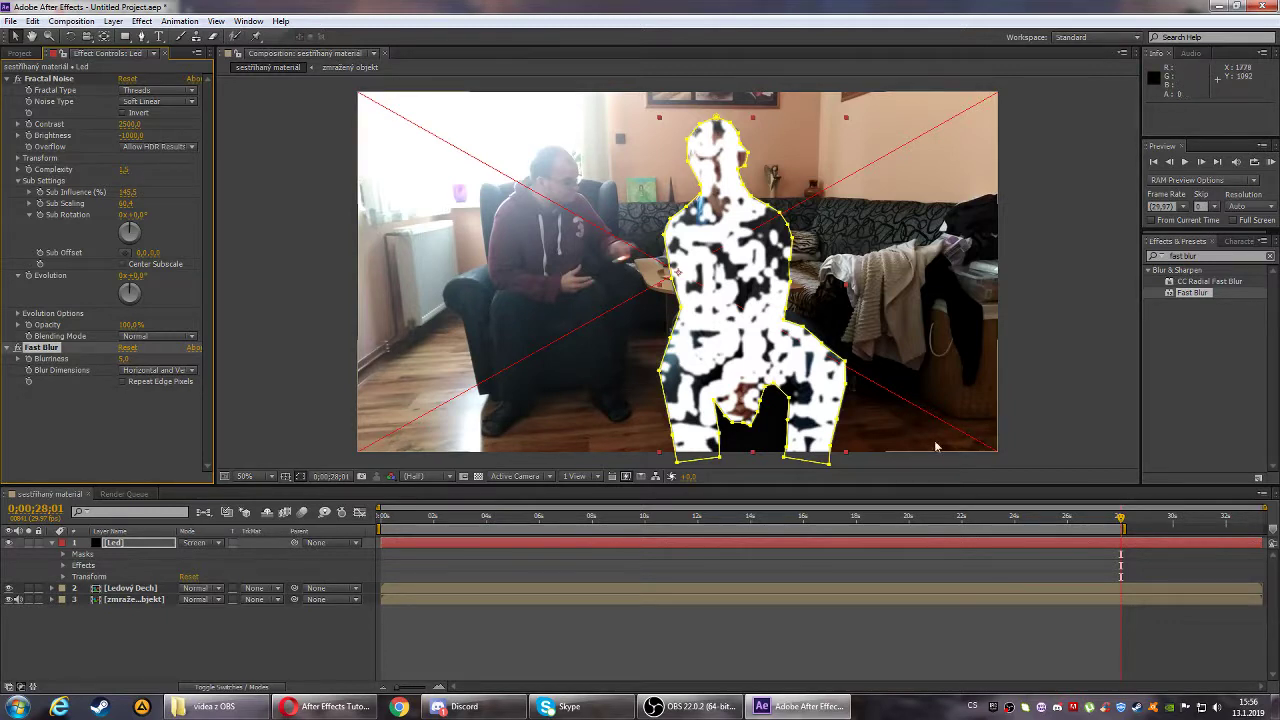
{"action": "left_click", "coordinate": [915, 521]}
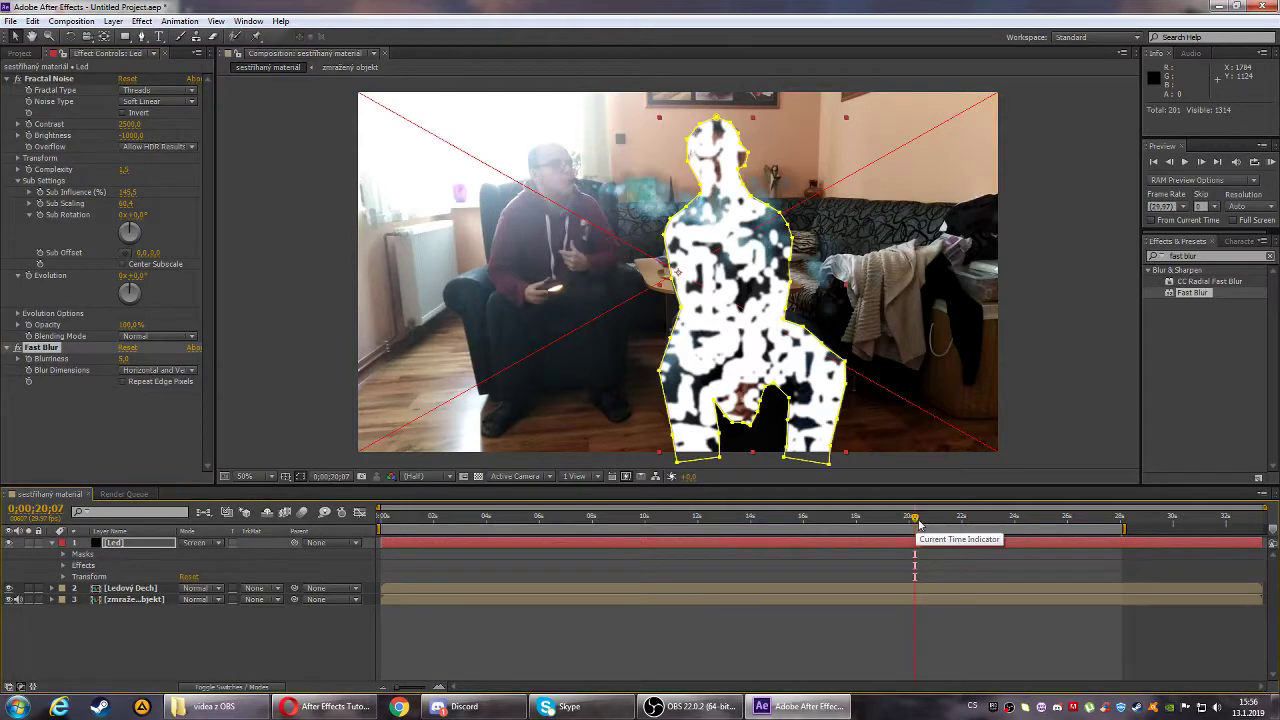
{"action": "left_click_drag", "start_coordinate": [918, 522], "coordinate": [1121, 513]}
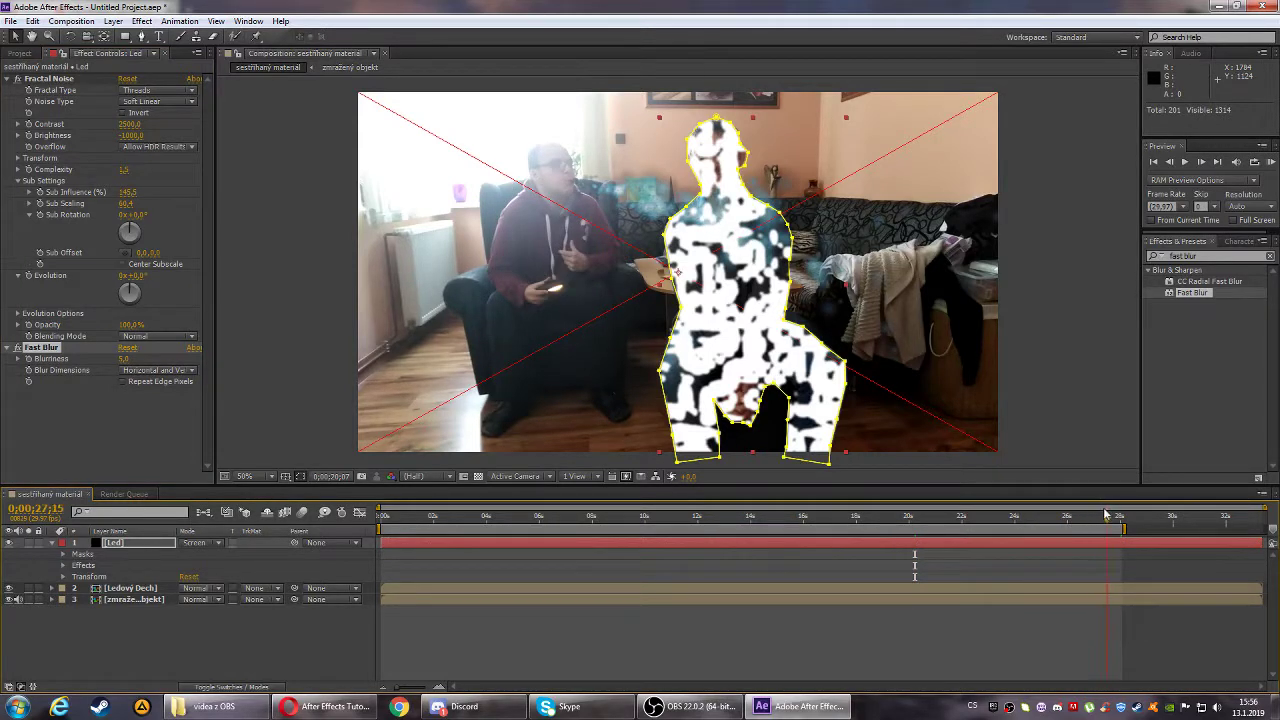
- At about 20 seconds, set Fractal Noise Contrast and Brightness both to 0
{"action": "left_click", "coordinate": [33, 130]}
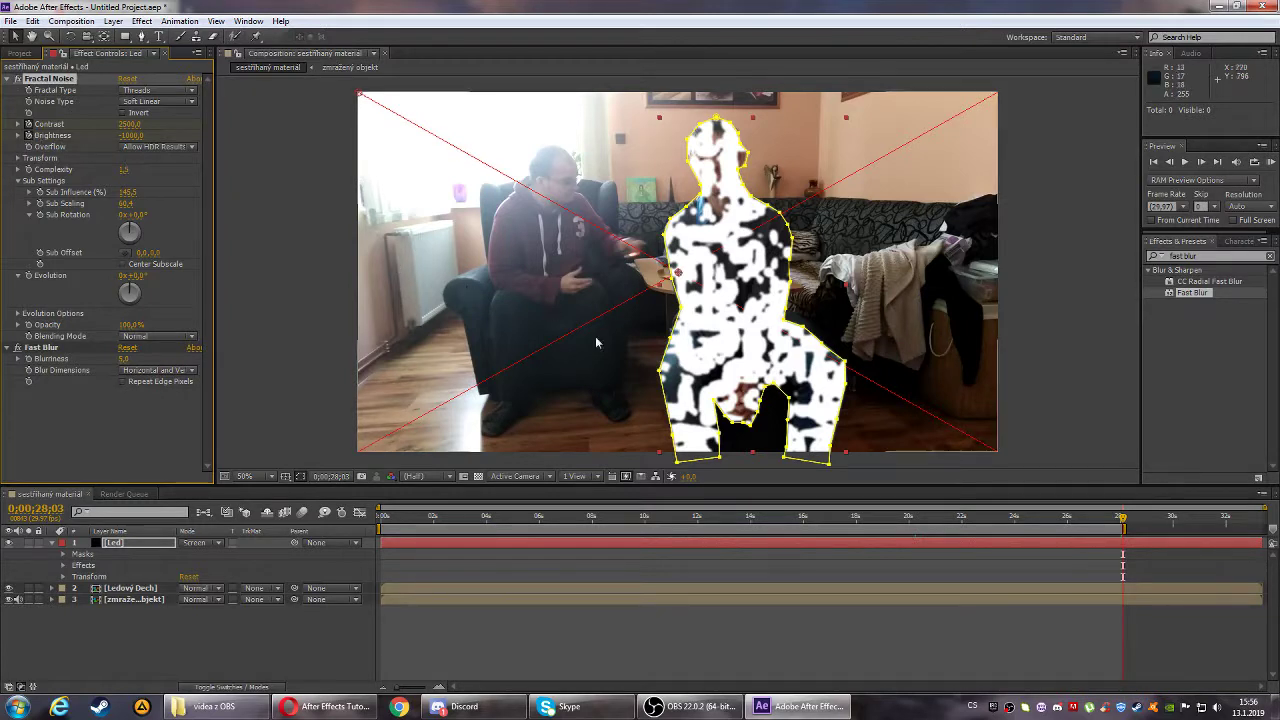
{"action": "left_click", "coordinate": [911, 518]}
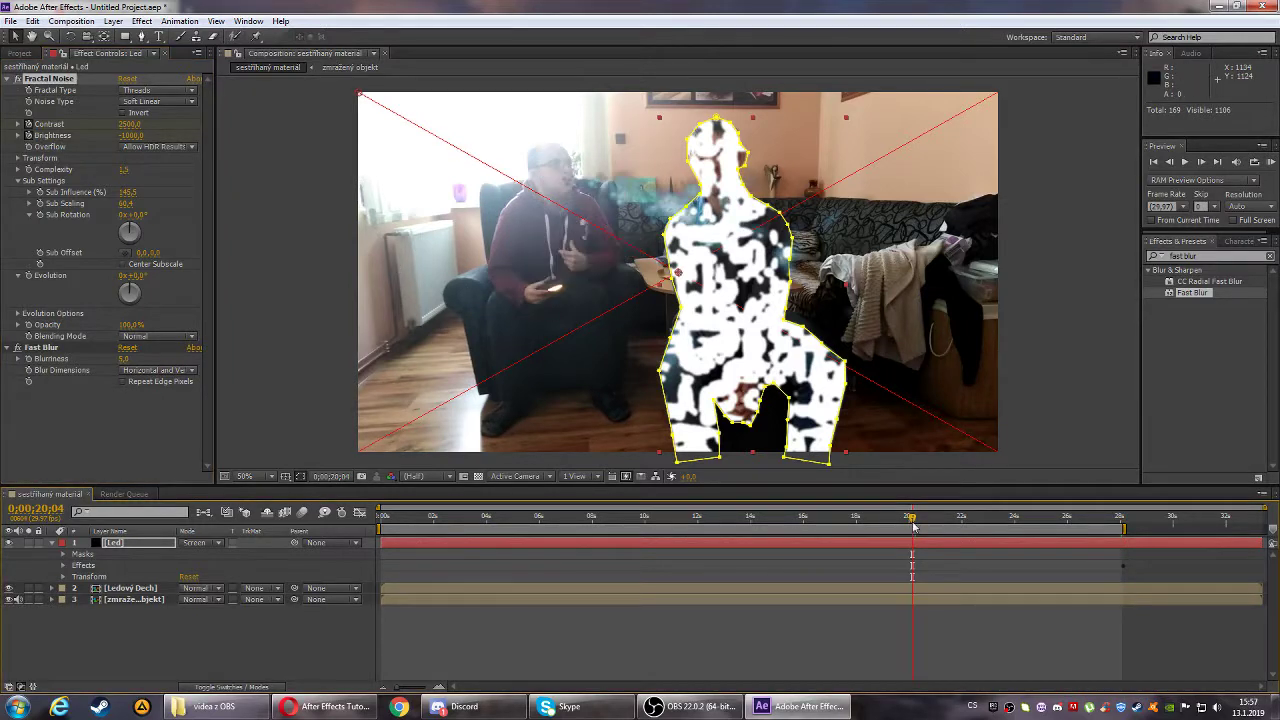
{"action": "left_click", "coordinate": [130, 124]}
{"action": "type", "text": "0"}
{"action": "key", "text": "Return"}
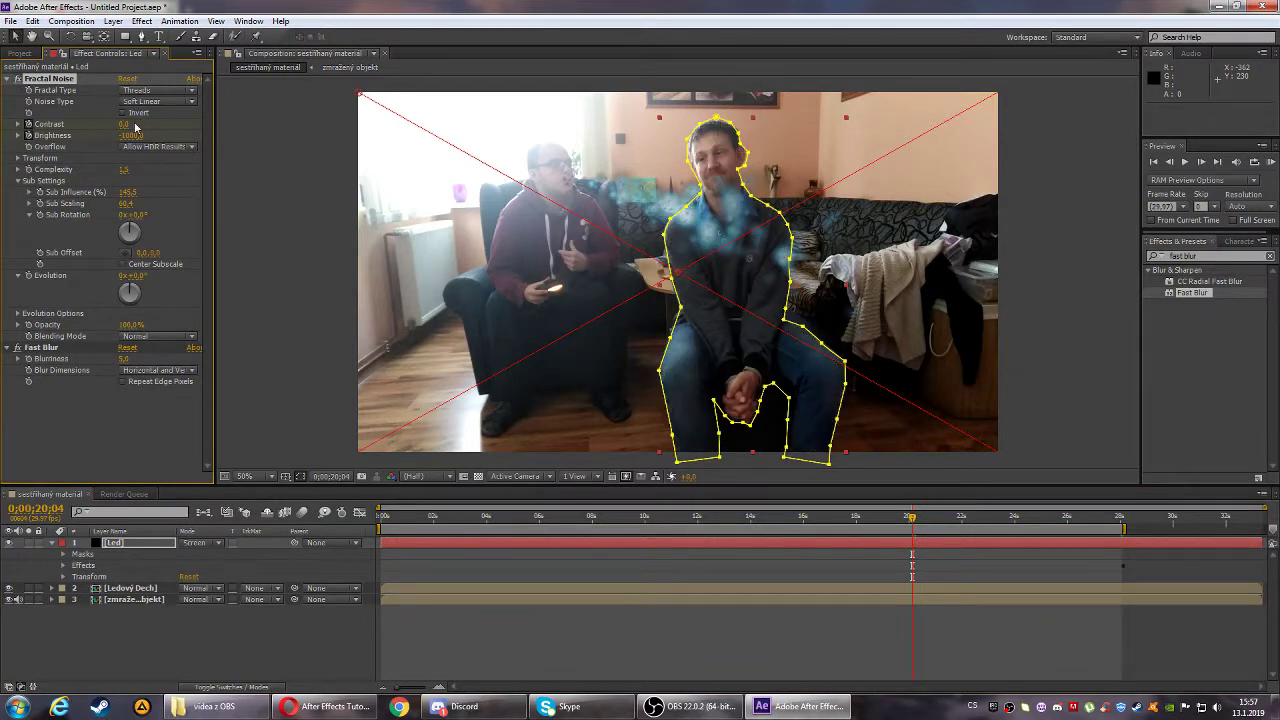
{"action": "left_click", "coordinate": [131, 135]}
{"action": "type", "text": "0"}
{"action": "key", "text": "Return"}
- Scrub from about 21 to 27 seconds to preview the noise growing in
{"action": "left_click", "coordinate": [959, 519]}
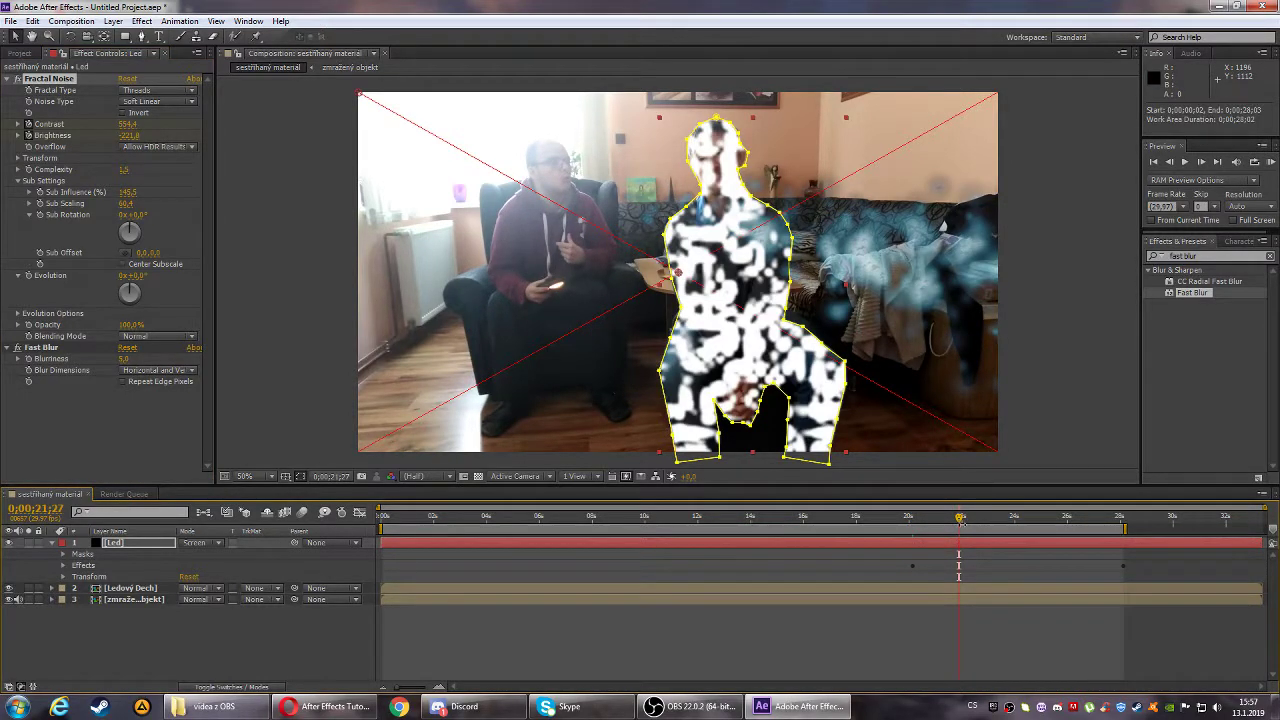
{"action": "left_click_drag", "start_coordinate": [750, 527], "coordinate": [746, 527]}
{"action": "left_click_drag", "start_coordinate": [961, 521], "coordinate": [1037, 519]}
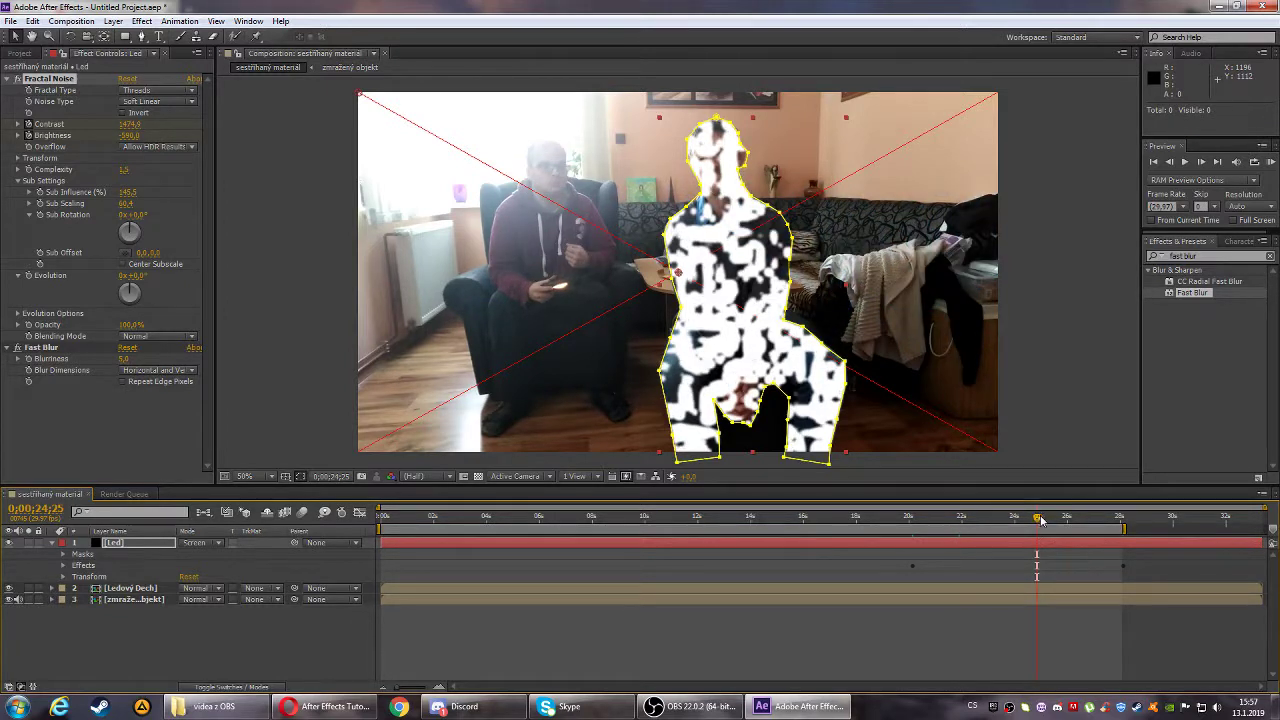
{"action": "left_click_drag", "start_coordinate": [1040, 519], "coordinate": [1119, 516]}
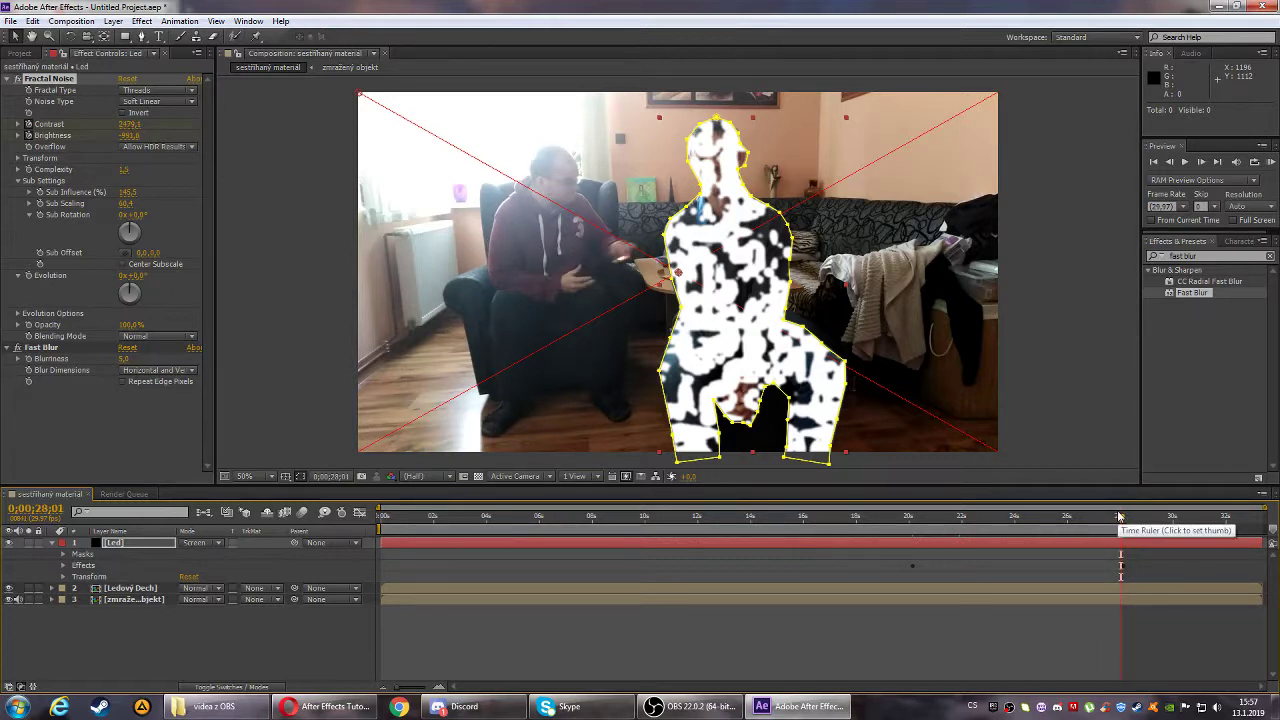
- Resume the OBS screen recording, then return to After Effects with the Led layer selected
{"action": "mouse_move", "coordinate": [690, 704]}
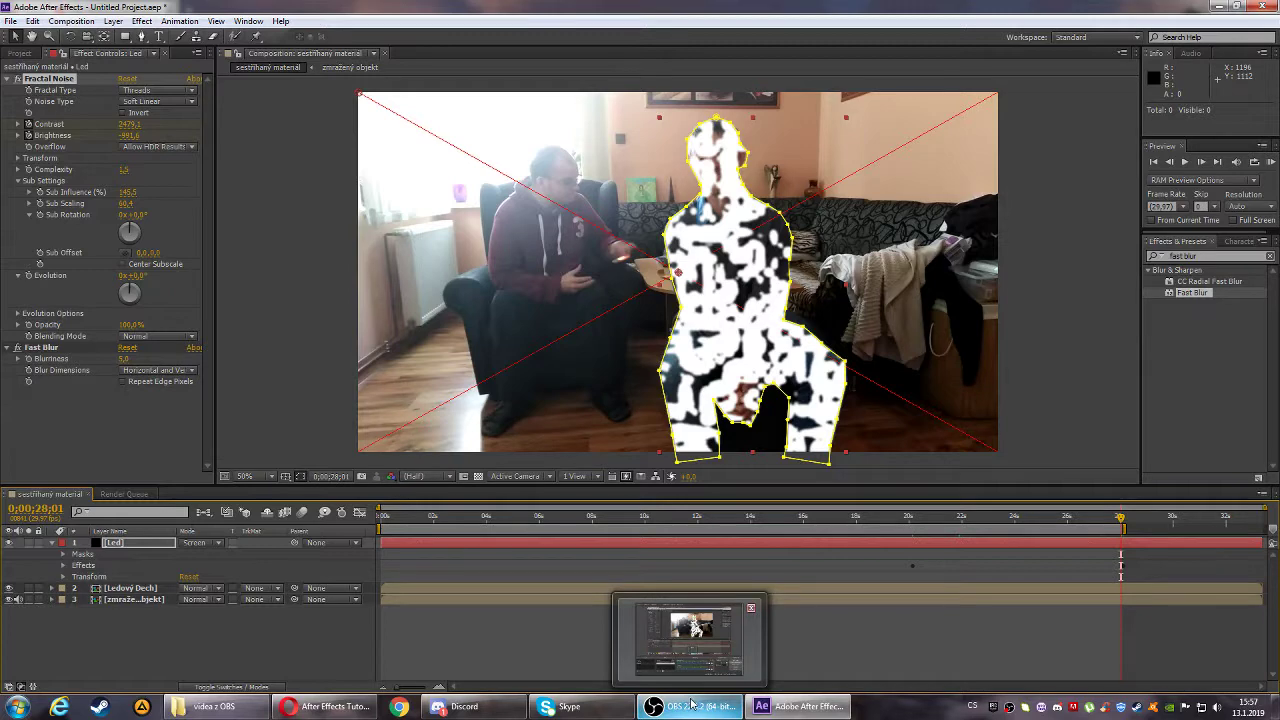
{"action": "left_click", "coordinate": [690, 704]}
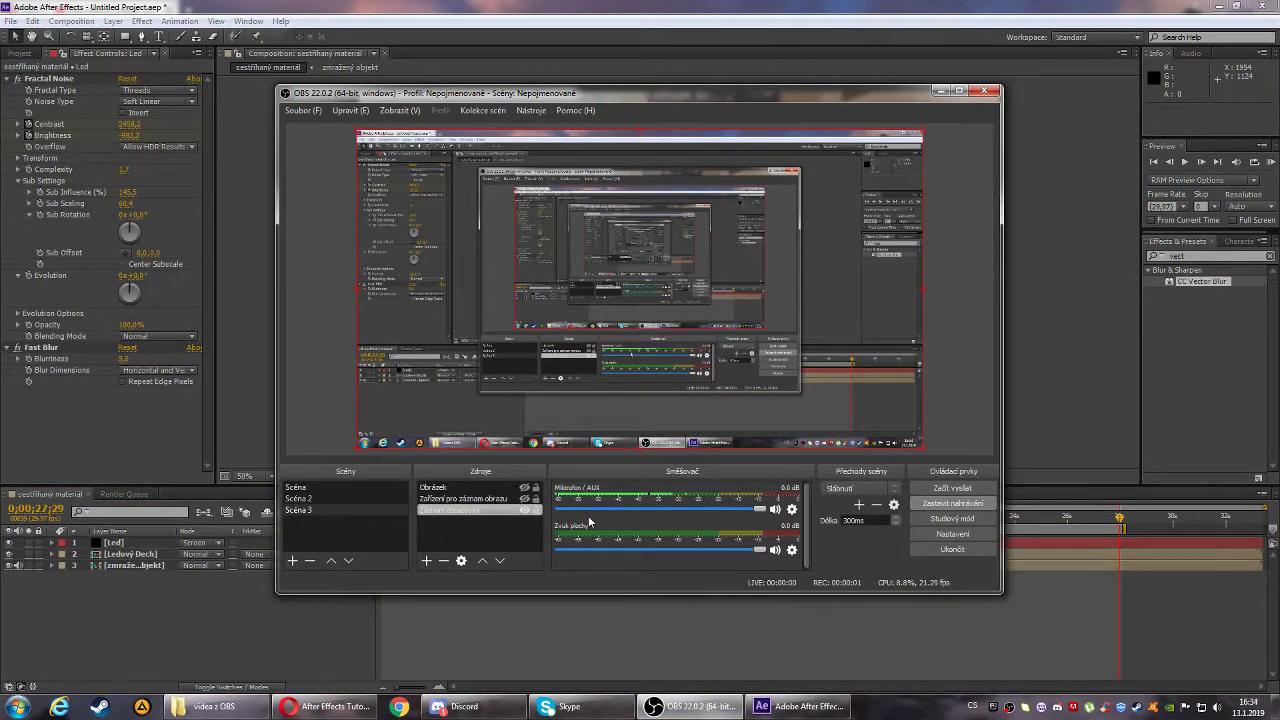
{"action": "left_click", "coordinate": [242, 614]}
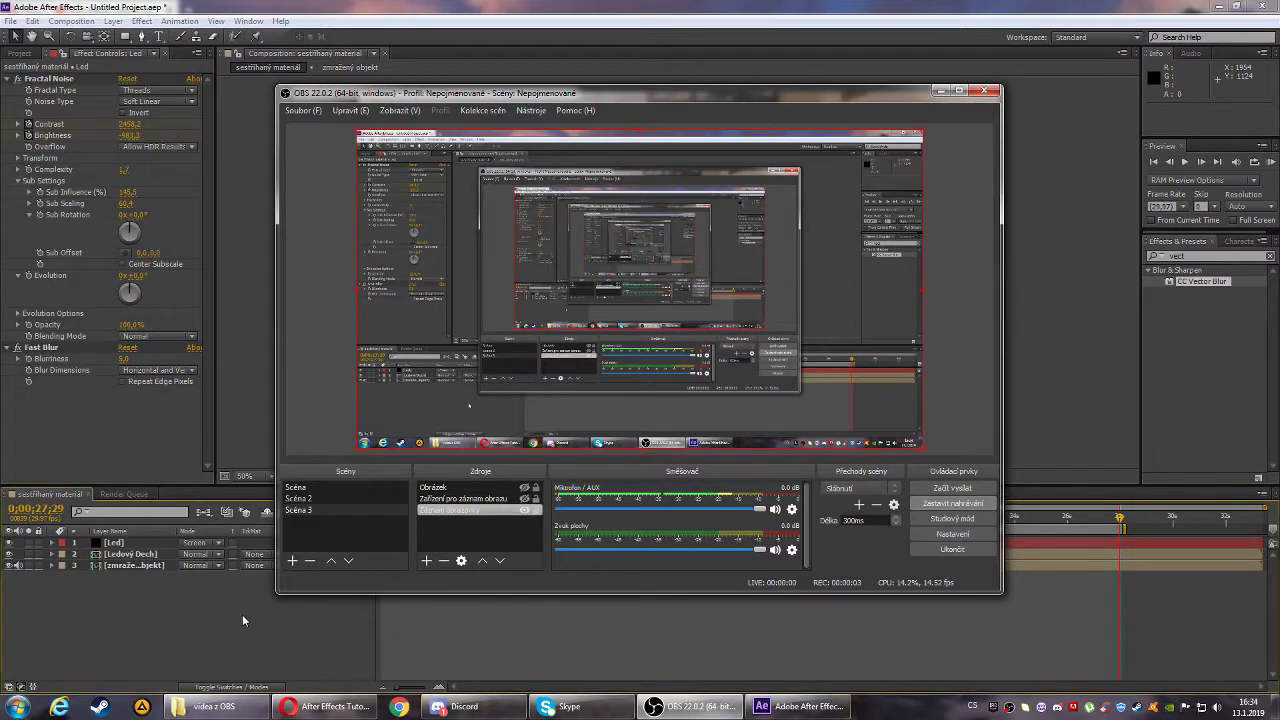
{"action": "left_click", "coordinate": [134, 544]}
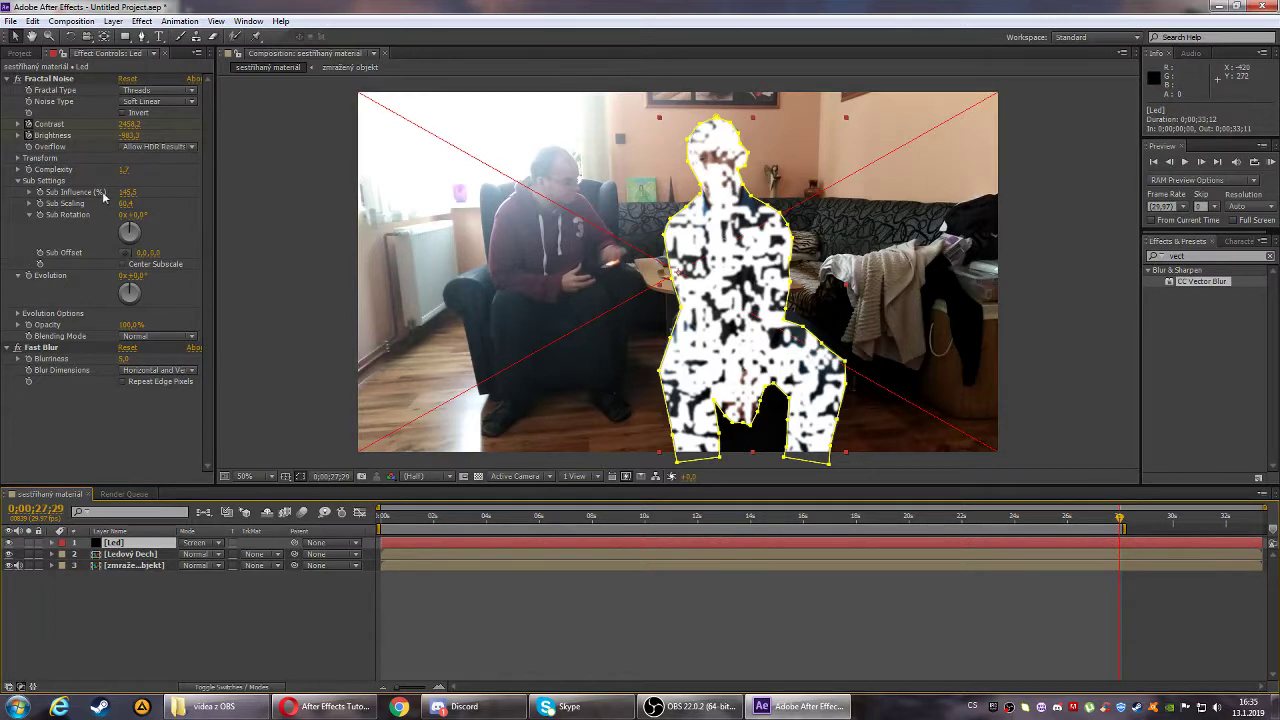
- Set the Fractal Noise Transform Scale Width and Scale Height both to 50
{"action": "left_click", "coordinate": [17, 159]}
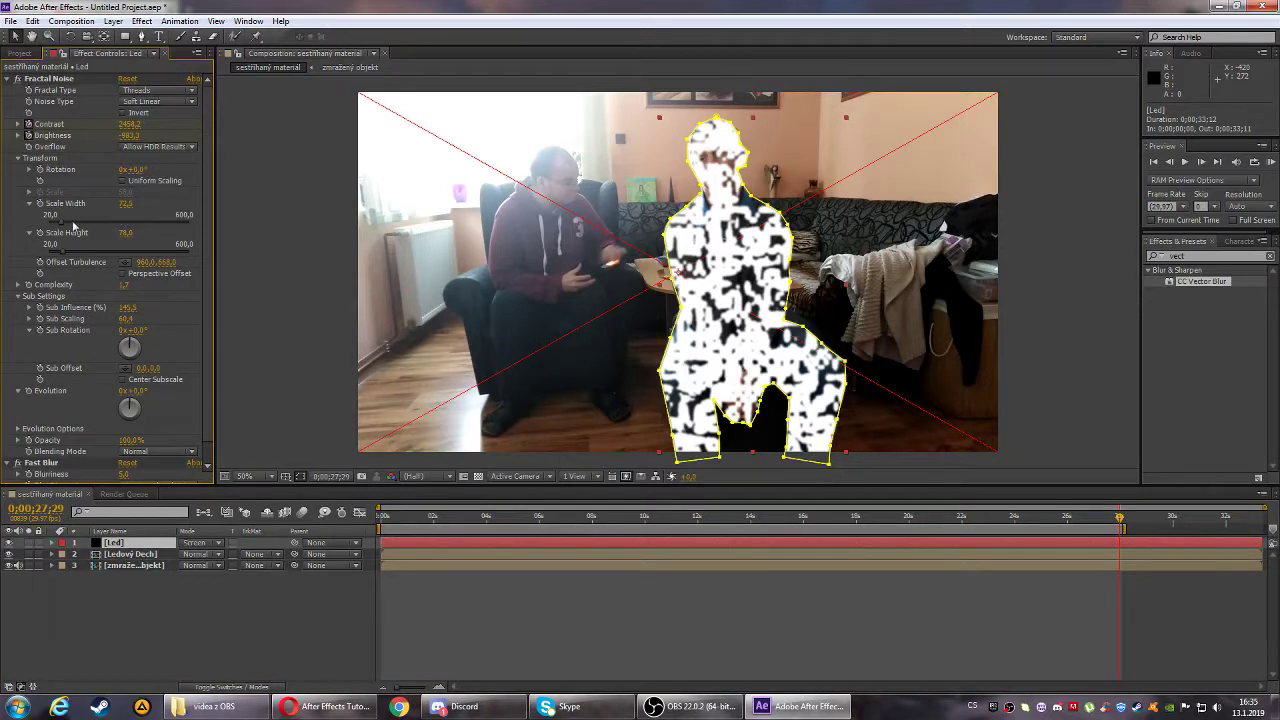
{"action": "mouse_move", "coordinate": [64, 227]}
{"action": "left_mouse_down"}
{"action": "mouse_move", "coordinate": [100, 230]}
{"action": "mouse_move", "coordinate": [63, 228]}
{"action": "left_mouse_up"}
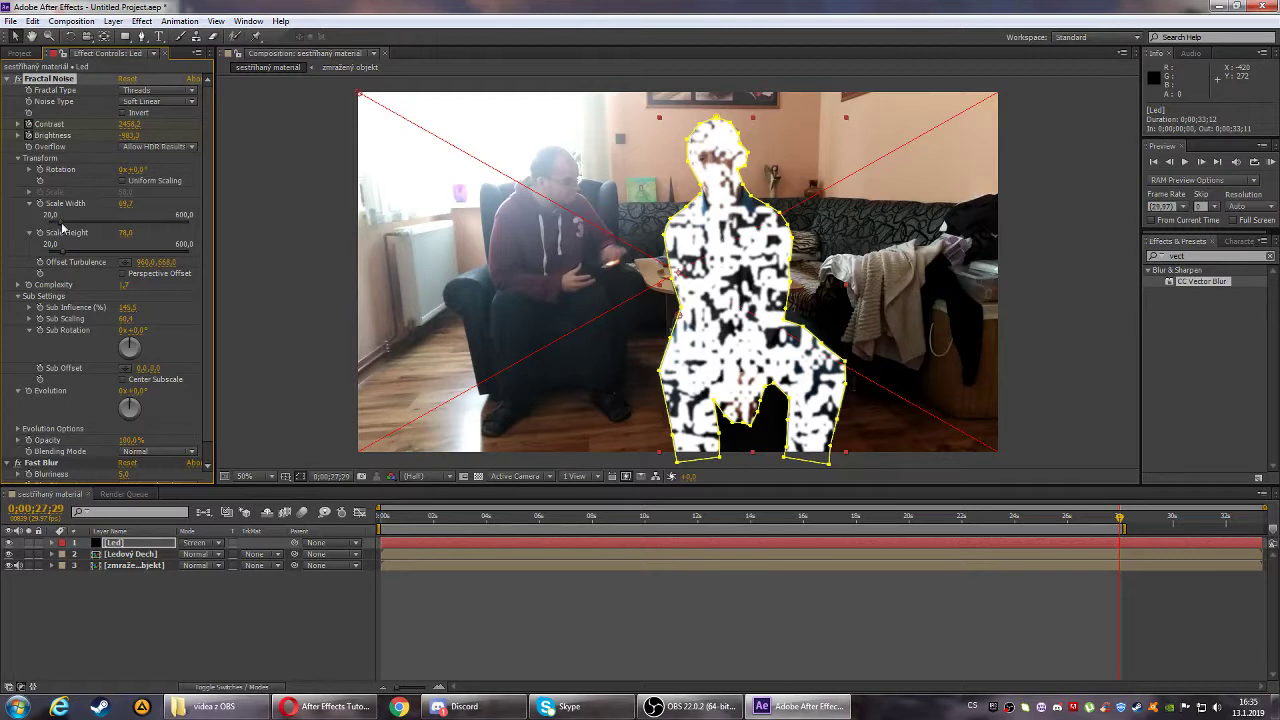
{"action": "left_click", "coordinate": [126, 204]}
{"action": "type", "text": "50"}
{"action": "key", "text": "Return"}
{"action": "left_click", "coordinate": [127, 233]}
{"action": "type", "text": "50"}
{"action": "key", "text": "Return"}
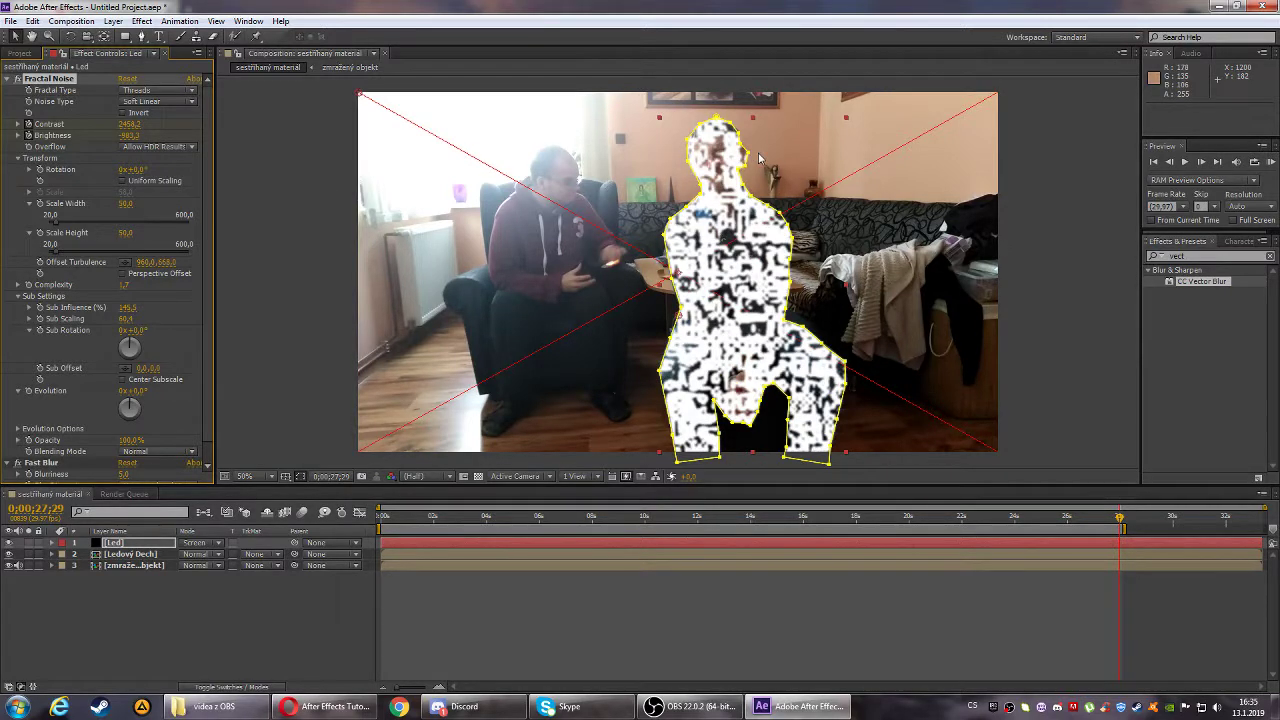
{"action": "left_click", "coordinate": [17, 158]}
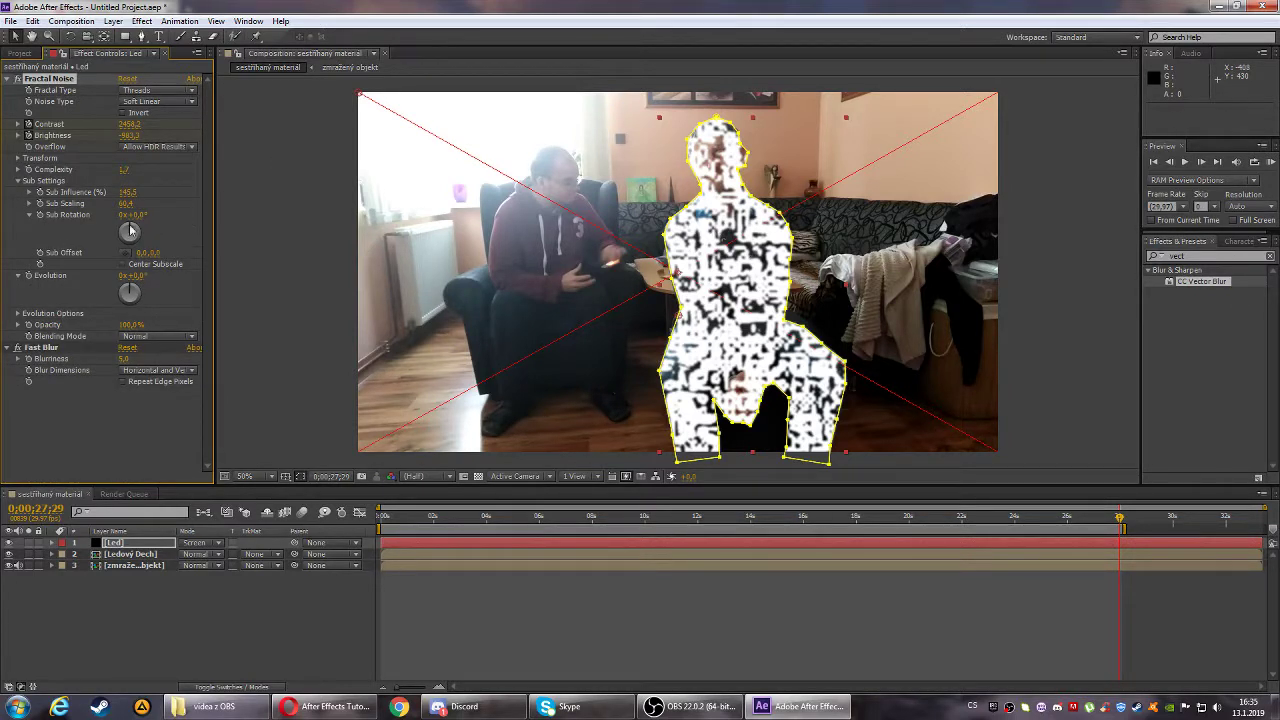
- Try turning the noise Sub Rotation dial, then undo it so rotation stays at zero
{"action": "left_click_drag", "start_coordinate": [130, 230], "coordinate": [131, 245]}
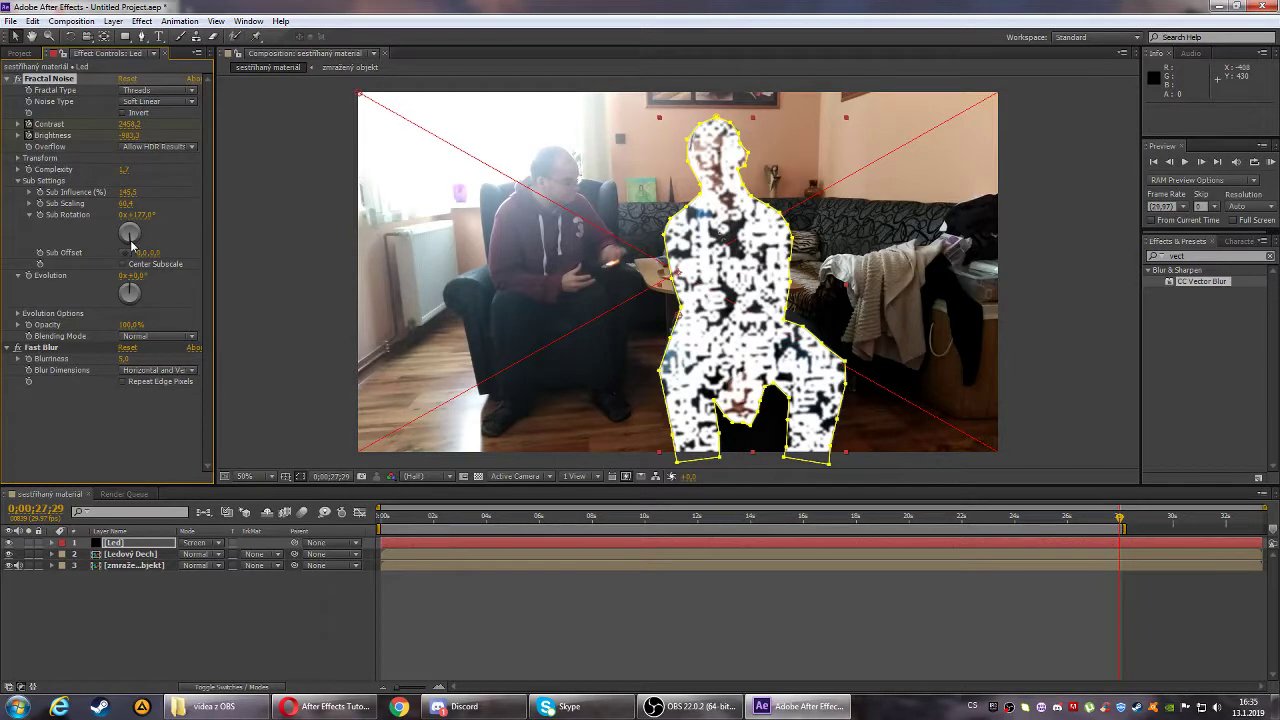
{"action": "left_click_drag", "start_coordinate": [134, 246], "coordinate": [138, 235]}
{"action": "key", "text": "ctrl+z"}
{"action": "key", "text": "ctrl+z"}
{"action": "key", "text": "ctrl+z"}
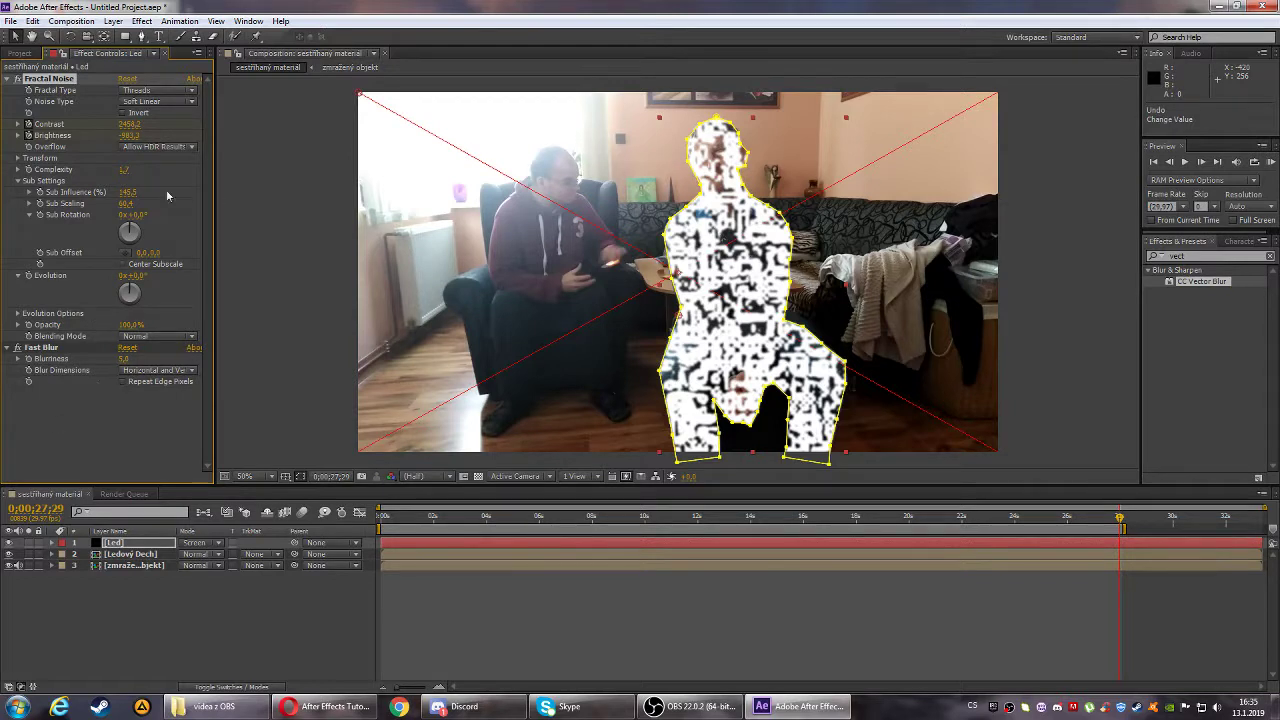
- Duplicate the Led layer and remove Fast Blur from the copy
{"action": "left_click", "coordinate": [123, 544]}
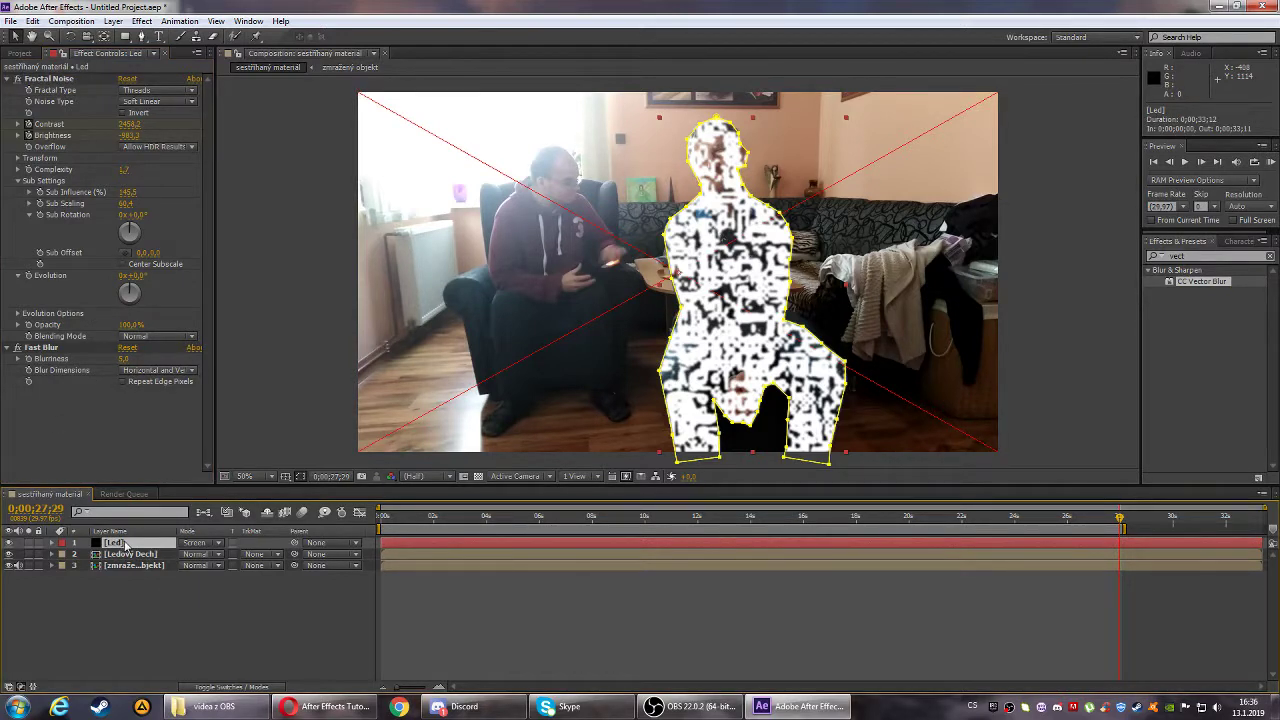
{"action": "key", "text": "ctrl+d"}
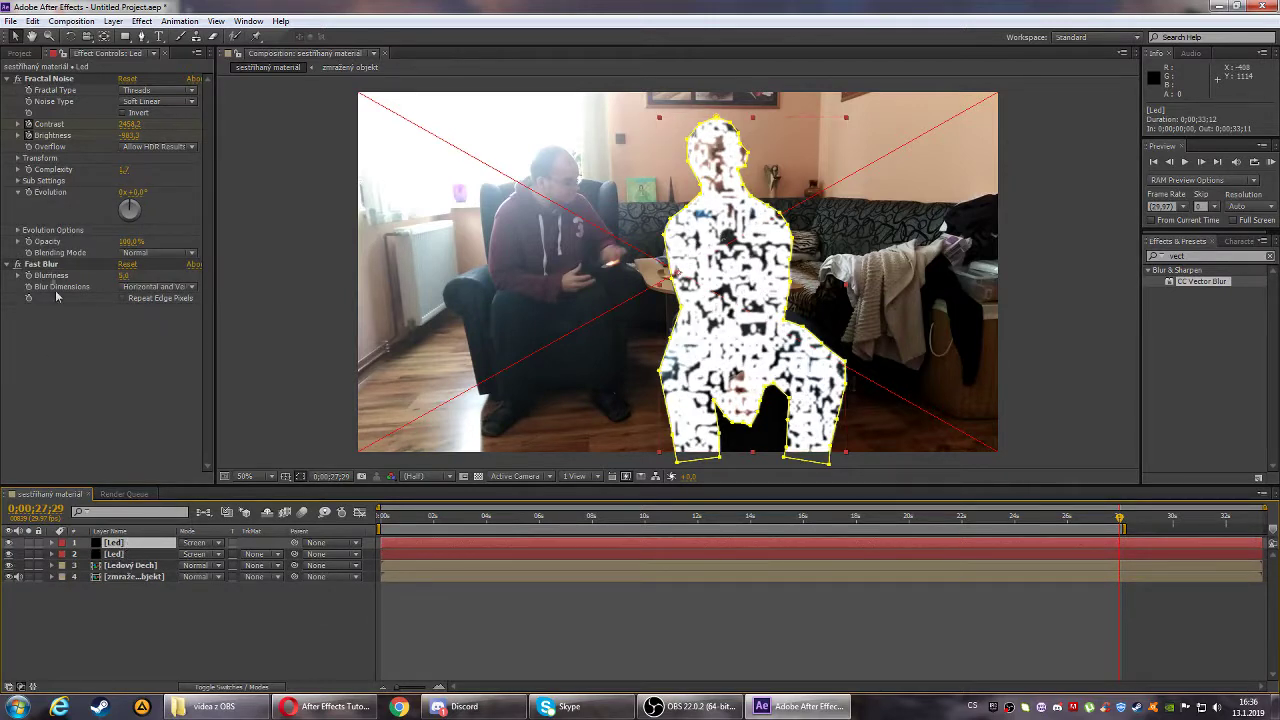
{"action": "left_click", "coordinate": [59, 268]}
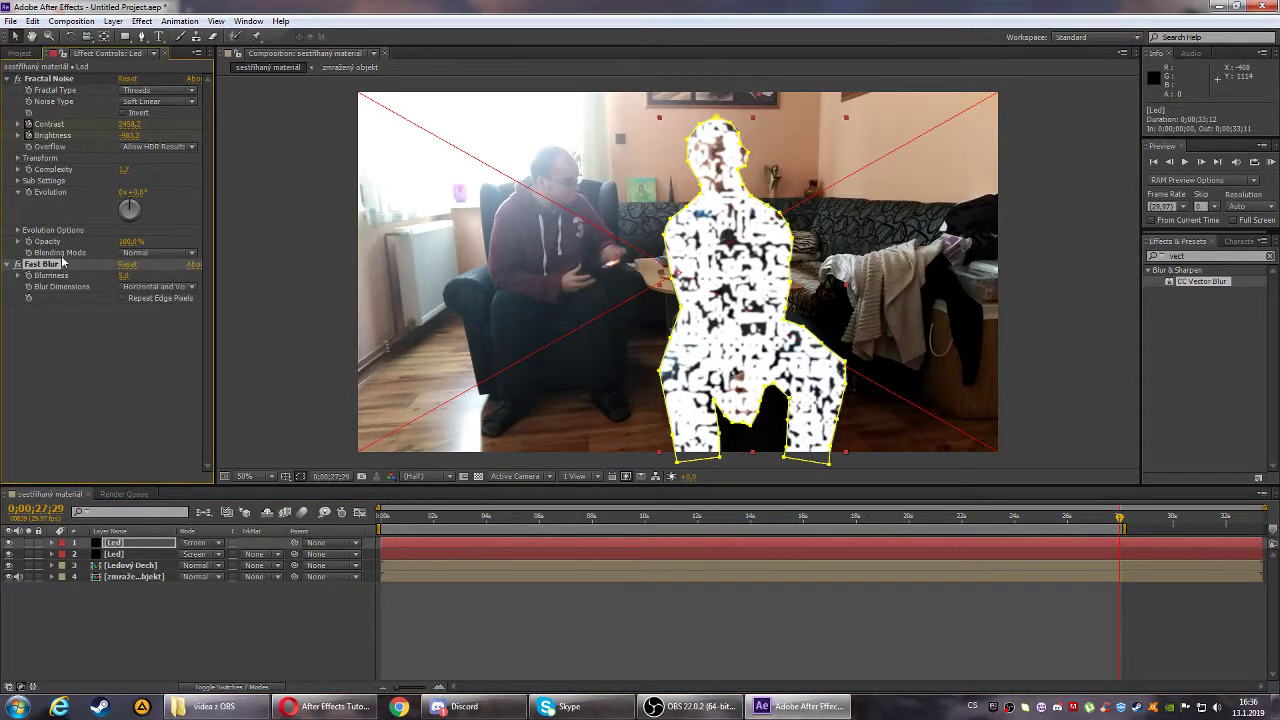
{"action": "key", "text": "Delete"}
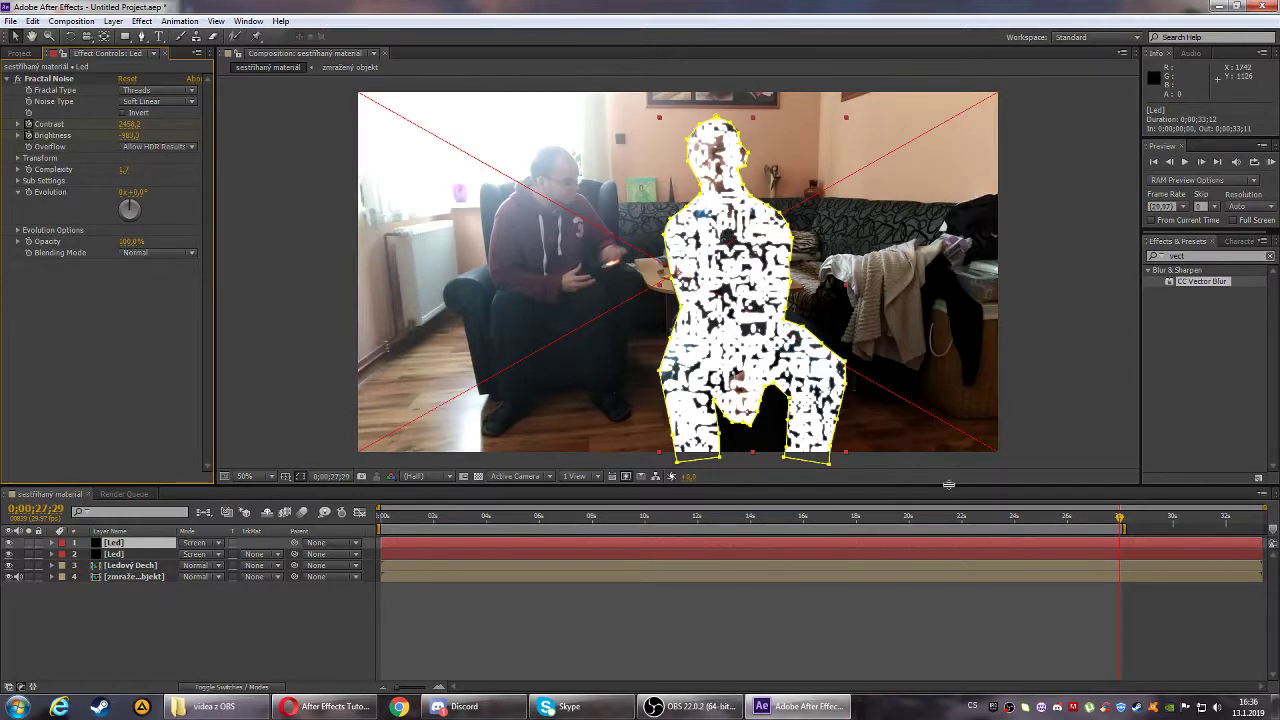
- Set the noise Brightness to -1000, then raise it to about -771
{"action": "left_click", "coordinate": [33, 140]}
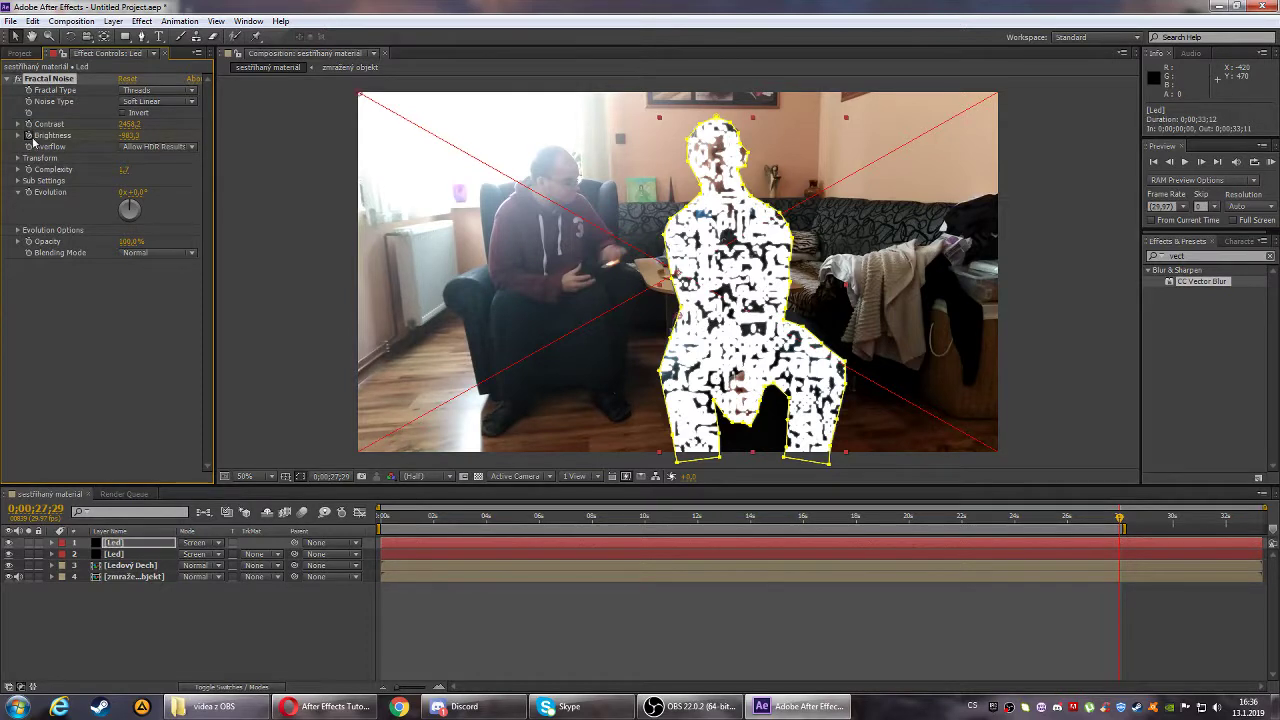
{"action": "left_click", "coordinate": [128, 135]}
{"action": "type", "text": "-10"}
{"action": "key", "text": "Return"}
{"action": "type", "text": "00"}
{"action": "key", "text": "Return"}
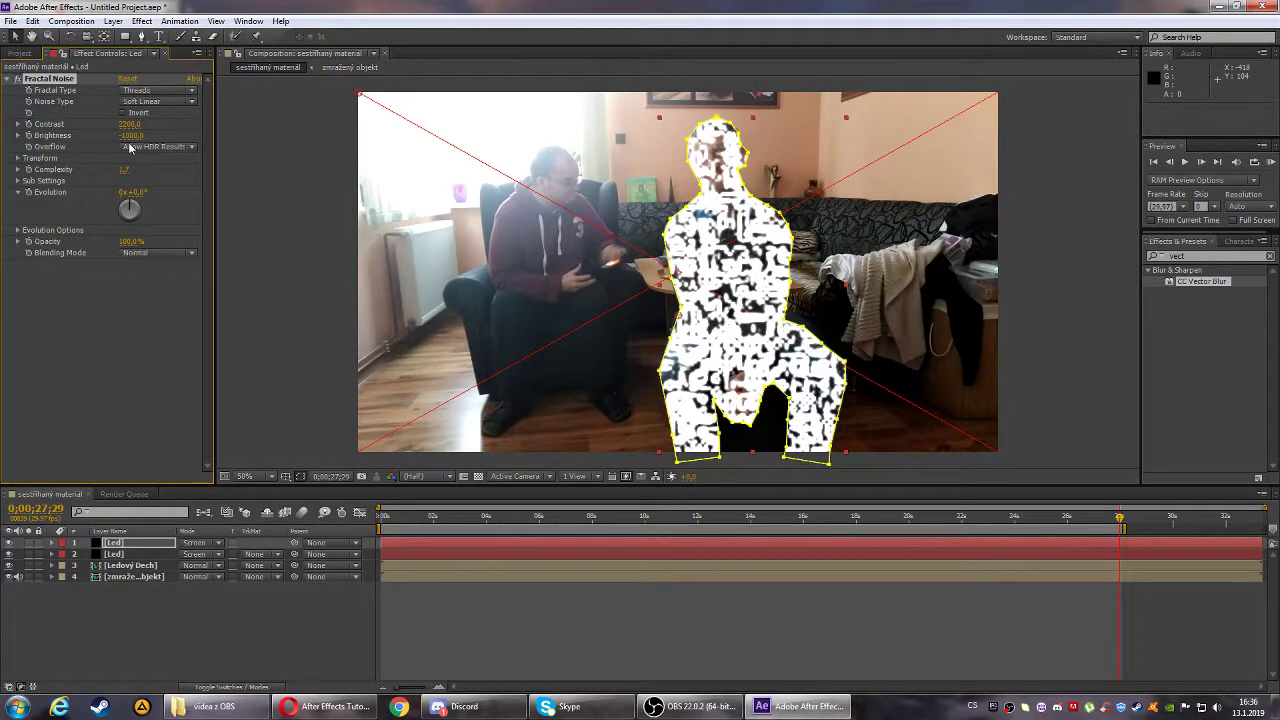
{"action": "left_click_drag", "start_coordinate": [130, 135], "coordinate": [295, 149]}
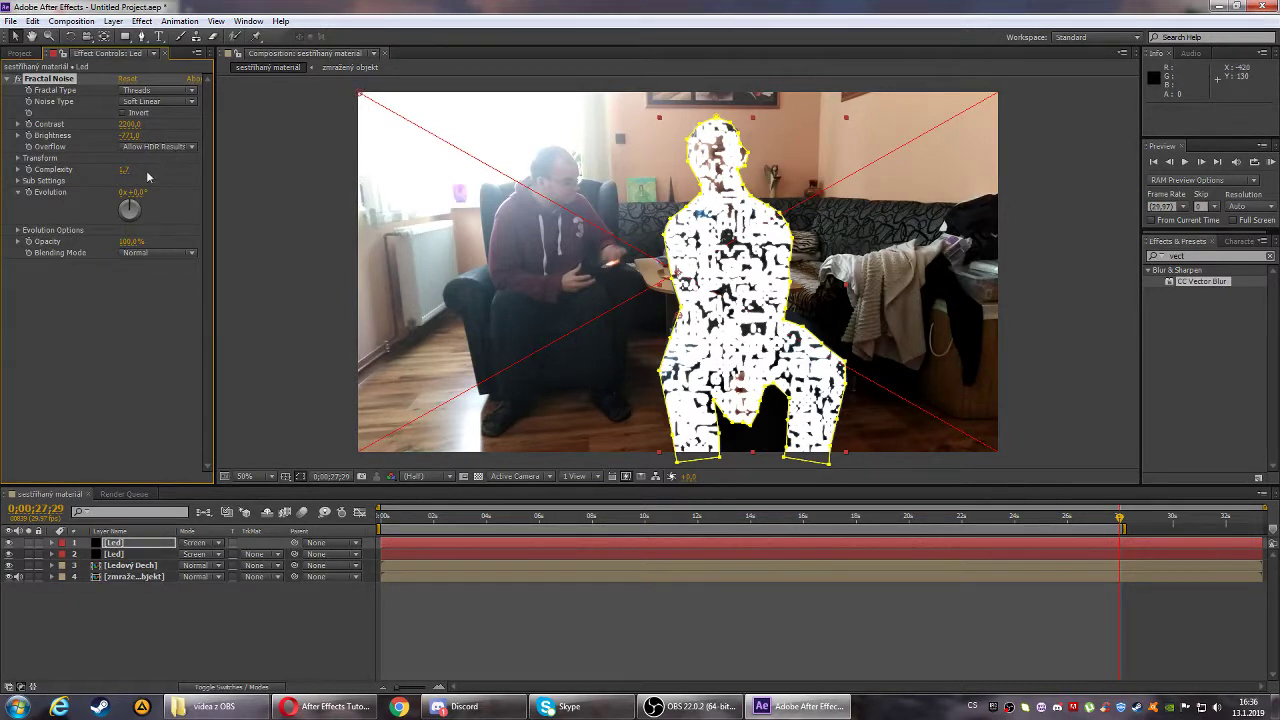
- Switch the Fractal Type to Basic with Complexity 10
{"action": "left_click", "coordinate": [191, 91]}
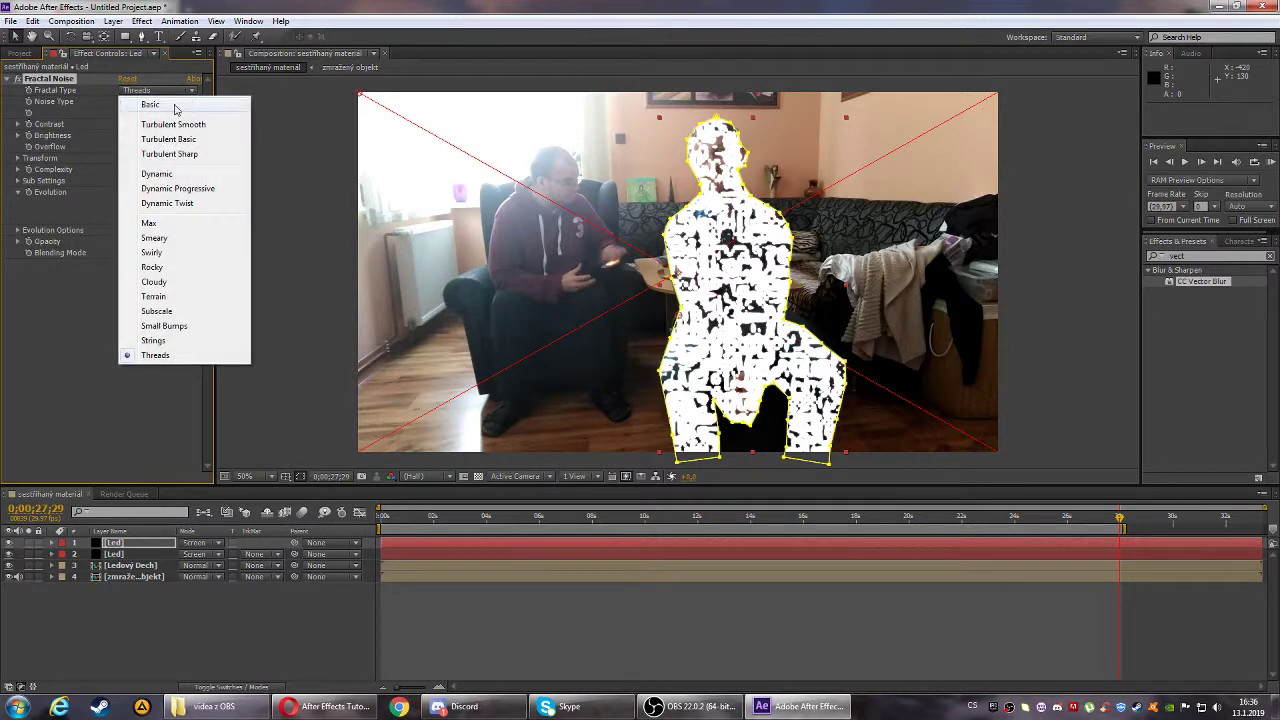
{"action": "left_click", "coordinate": [172, 103]}
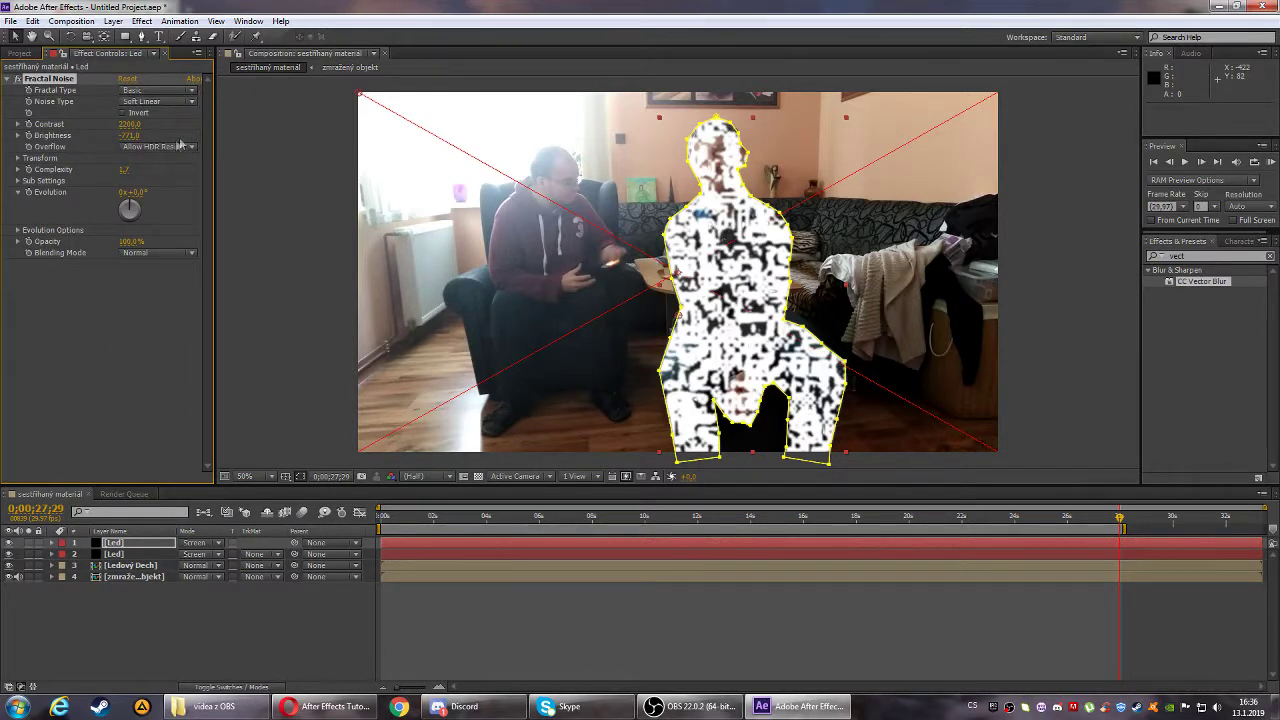
{"action": "left_click", "coordinate": [124, 169]}
{"action": "type", "text": "5"}
{"action": "key", "text": "Return"}
- At around 20 seconds, set noise Contrast to 0 and Brightness to about -157
{"action": "left_click_drag", "start_coordinate": [1122, 524], "coordinate": [909, 500]}
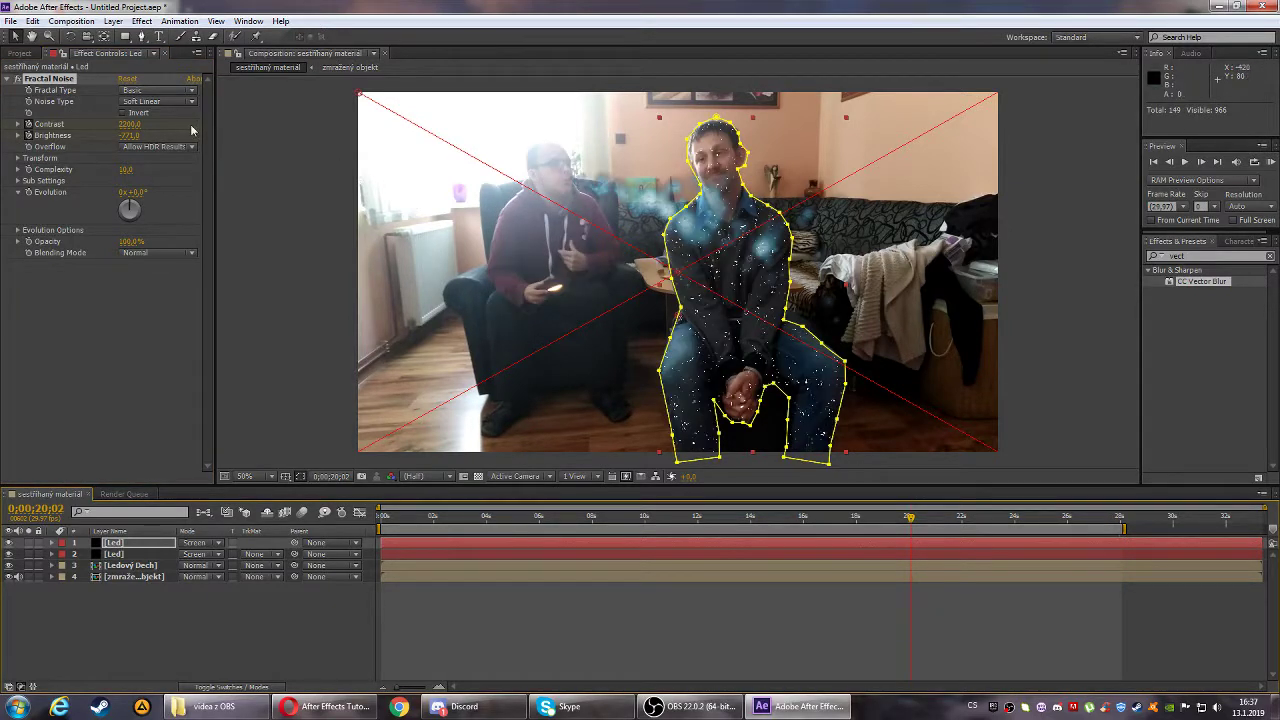
{"action": "left_click", "coordinate": [131, 124]}
{"action": "type", "text": "0"}
{"action": "key", "text": "Return"}
{"action": "left_click", "coordinate": [132, 135]}
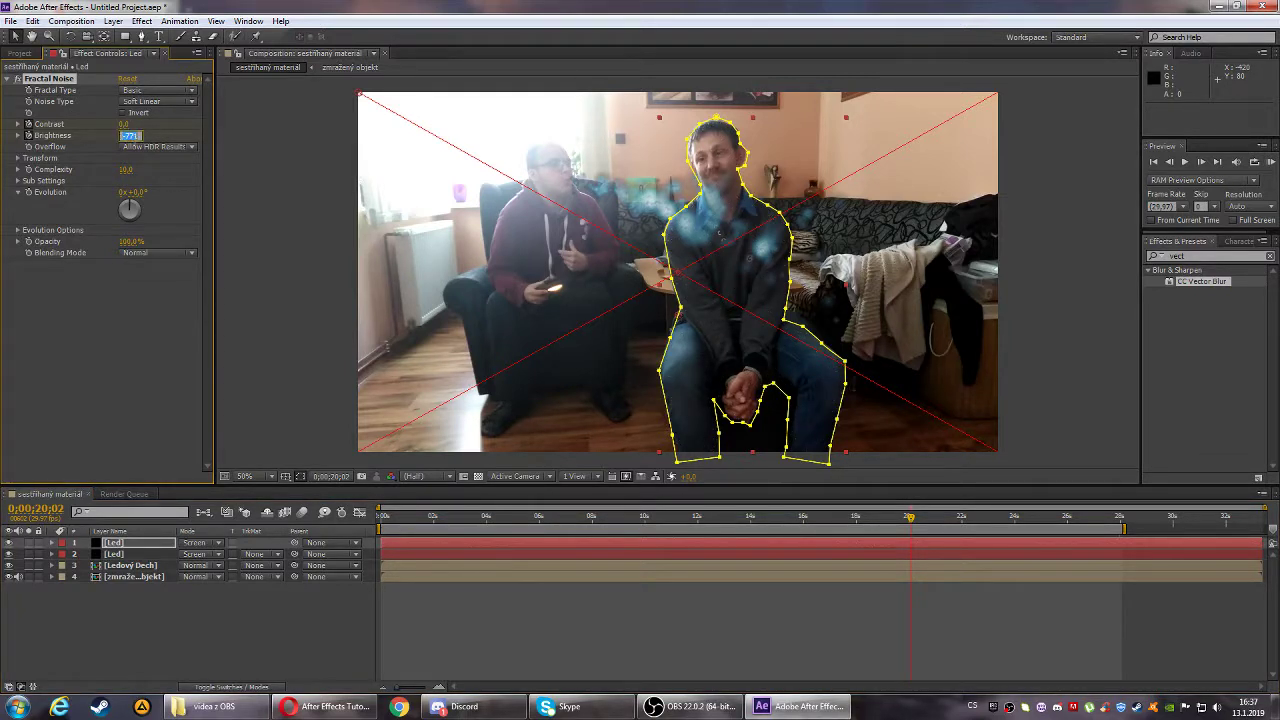
{"action": "type", "text": "0"}
{"action": "key", "text": "Return"}
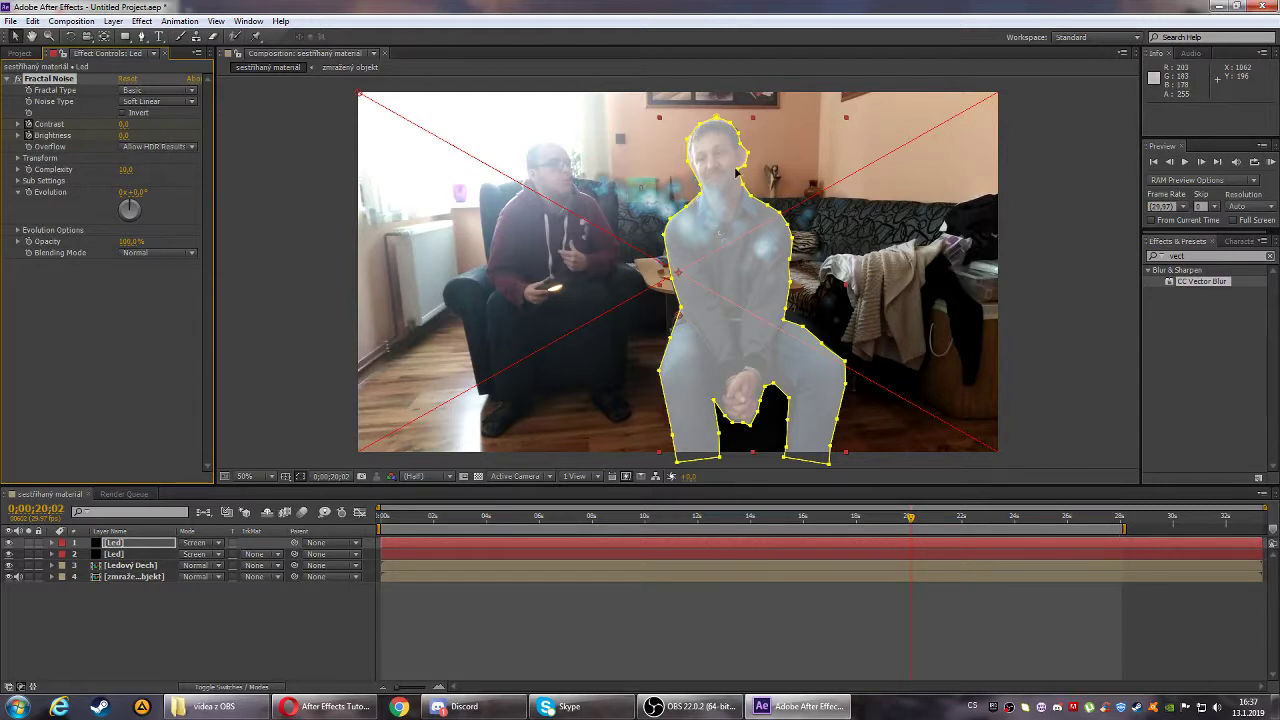
{"action": "left_click_drag", "start_coordinate": [122, 135], "coordinate": [148, 143]}
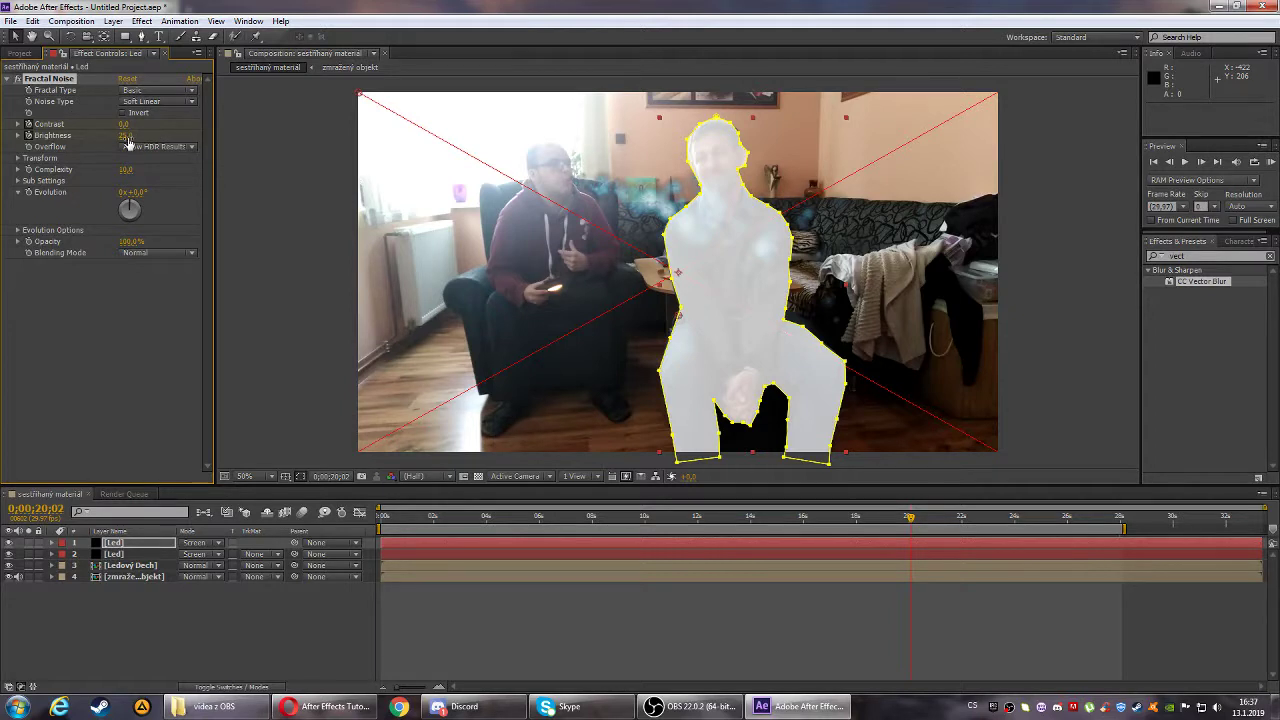
{"action": "mouse_move", "coordinate": [127, 140]}
{"action": "left_mouse_down"}
{"action": "mouse_move", "coordinate": [158, 148]}
{"action": "mouse_move", "coordinate": [122, 135]}
{"action": "left_mouse_up"}
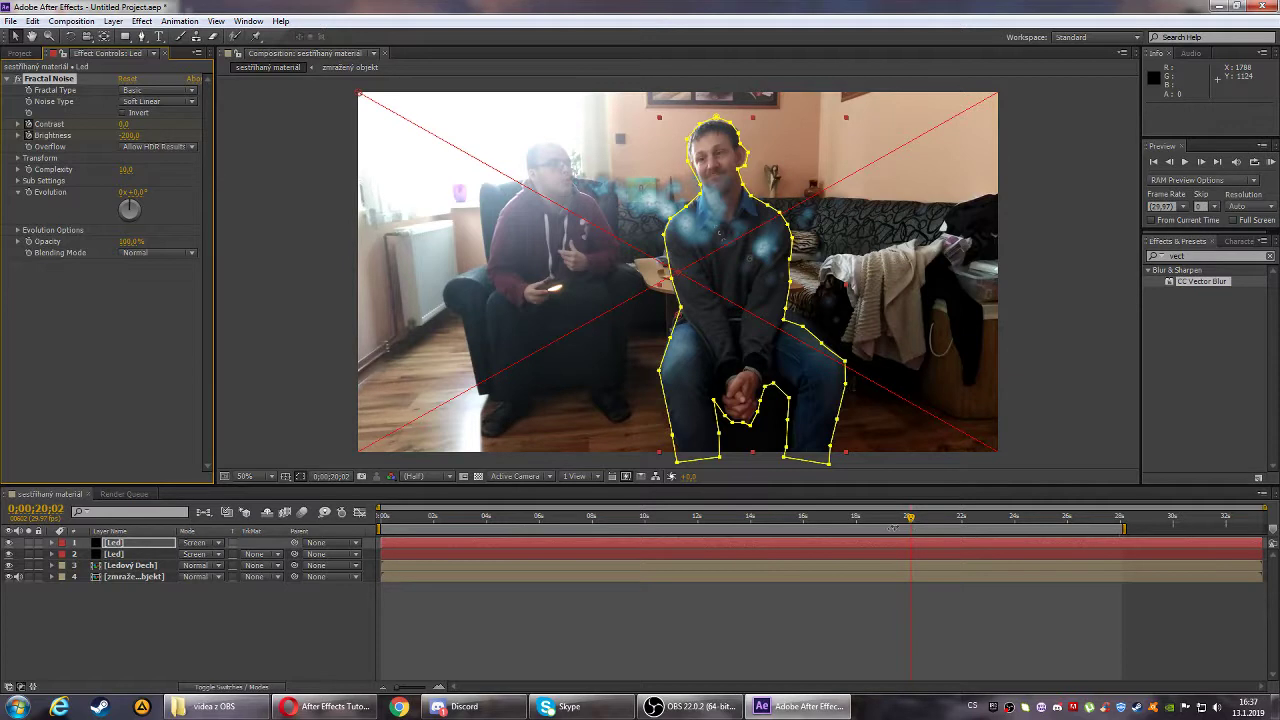
- Scrub to roughly 0;00;25;13 and deselect the layer to view the noise-covered figure
{"action": "left_click_drag", "start_coordinate": [914, 525], "coordinate": [1096, 525]}
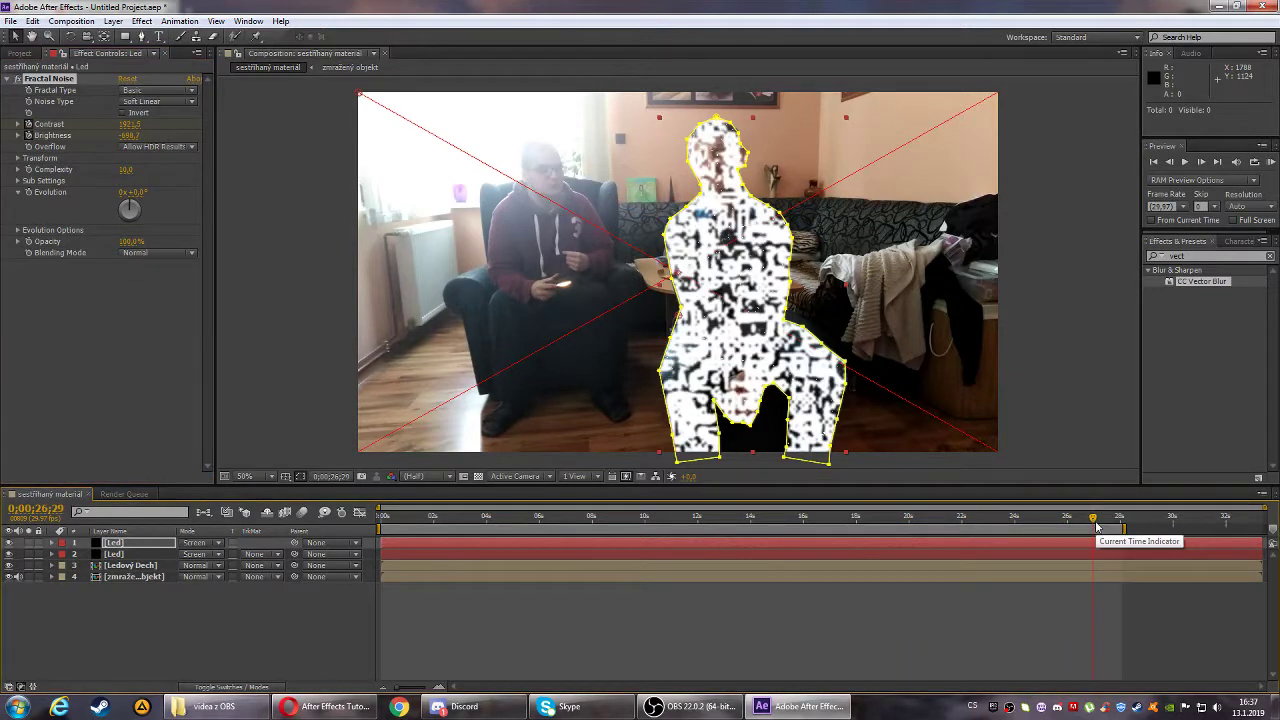
{"action": "left_click_drag", "start_coordinate": [1100, 520], "coordinate": [1055, 520]}
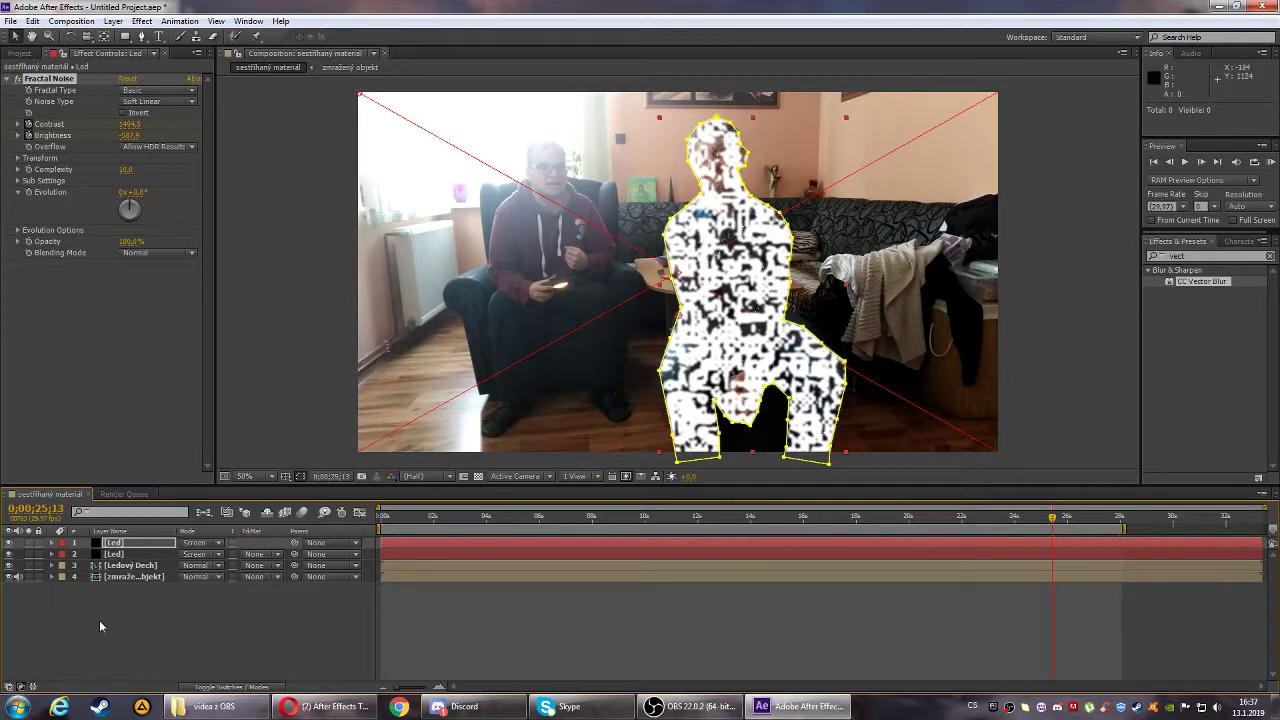
{"action": "left_click", "coordinate": [125, 606]}
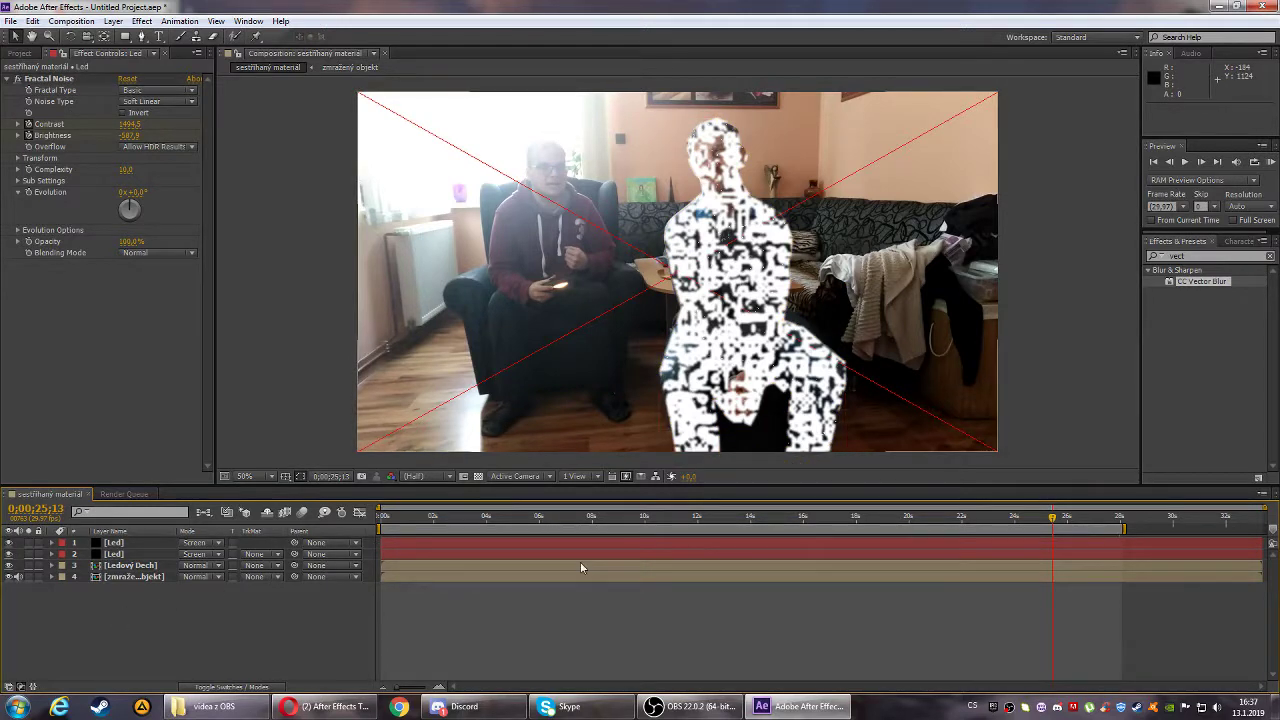
- Preview frames around 20–22 s and compare the upper and lower Led layers' noise settings
{"action": "left_click", "coordinate": [694, 706]}
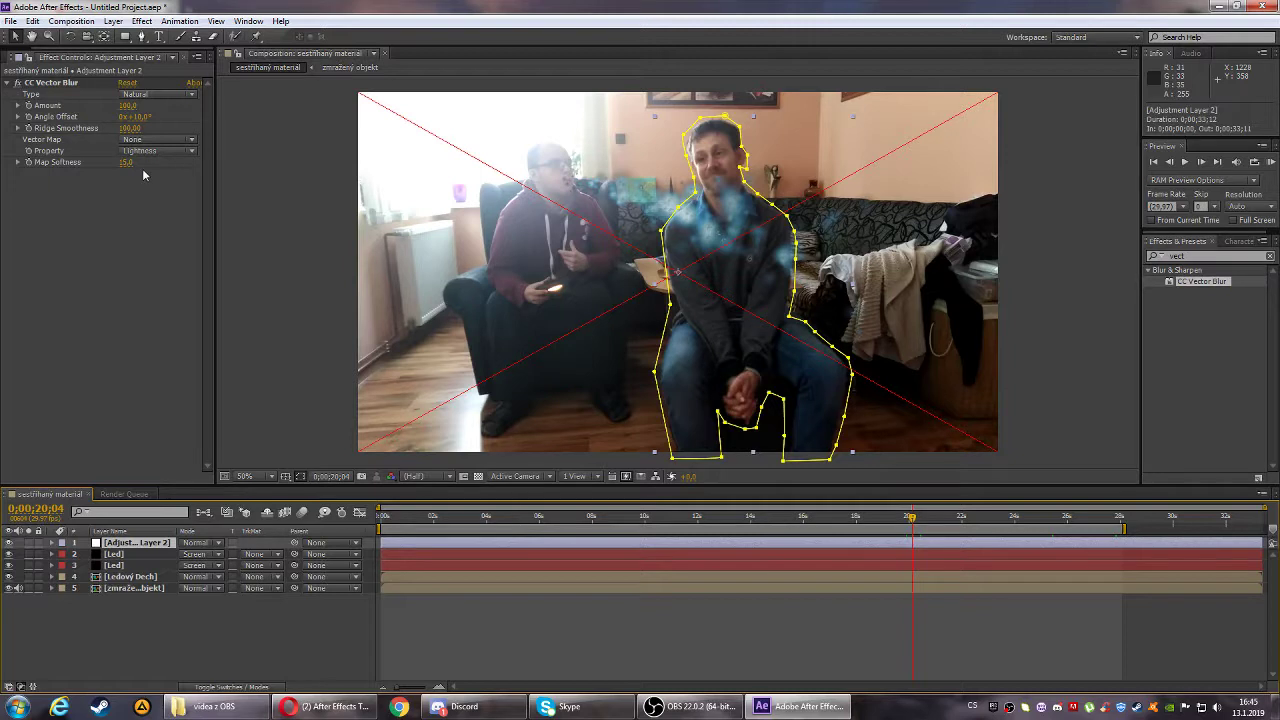
{"action": "left_click_drag", "start_coordinate": [916, 522], "coordinate": [1012, 515]}
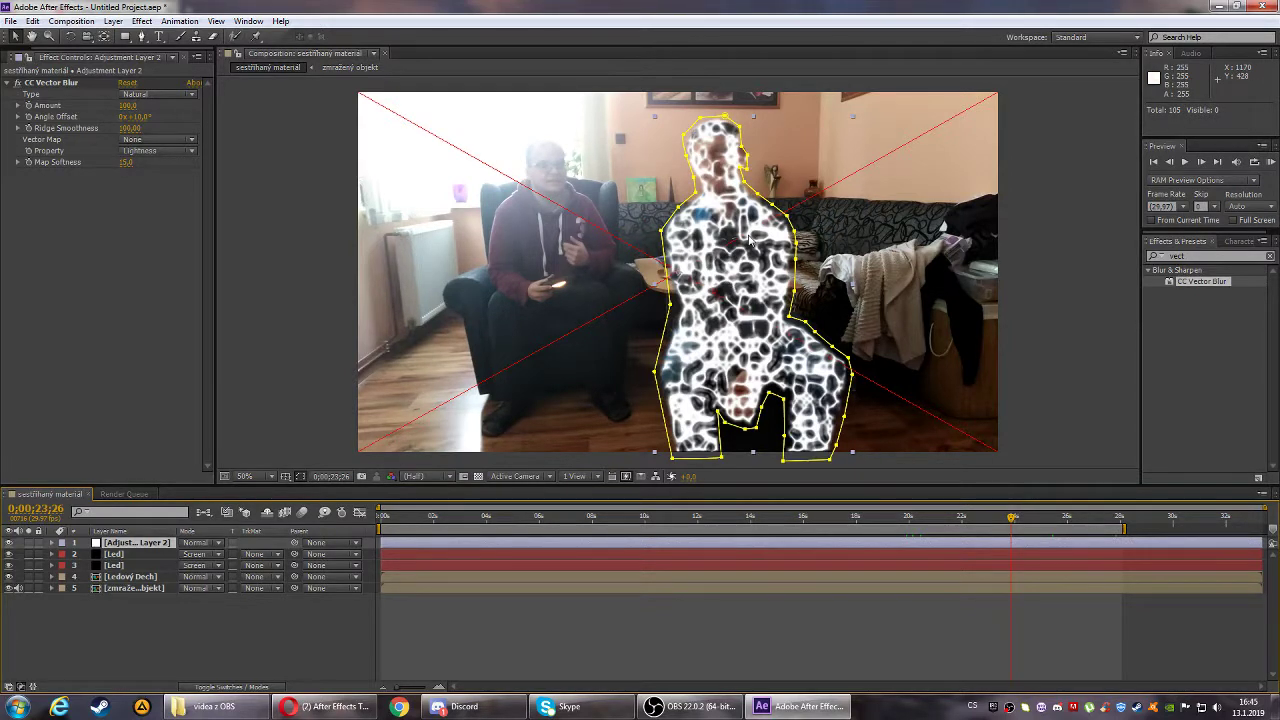
{"action": "left_click", "coordinate": [114, 555]}
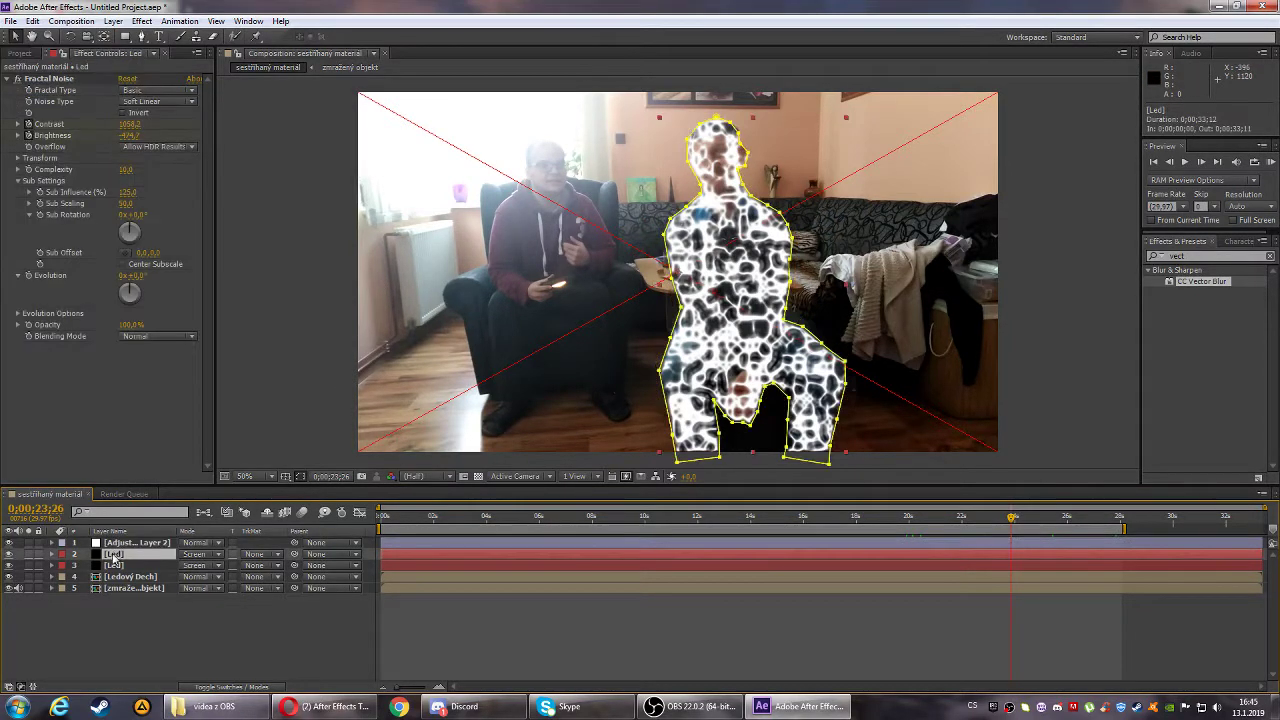
{"action": "left_click", "coordinate": [118, 565]}
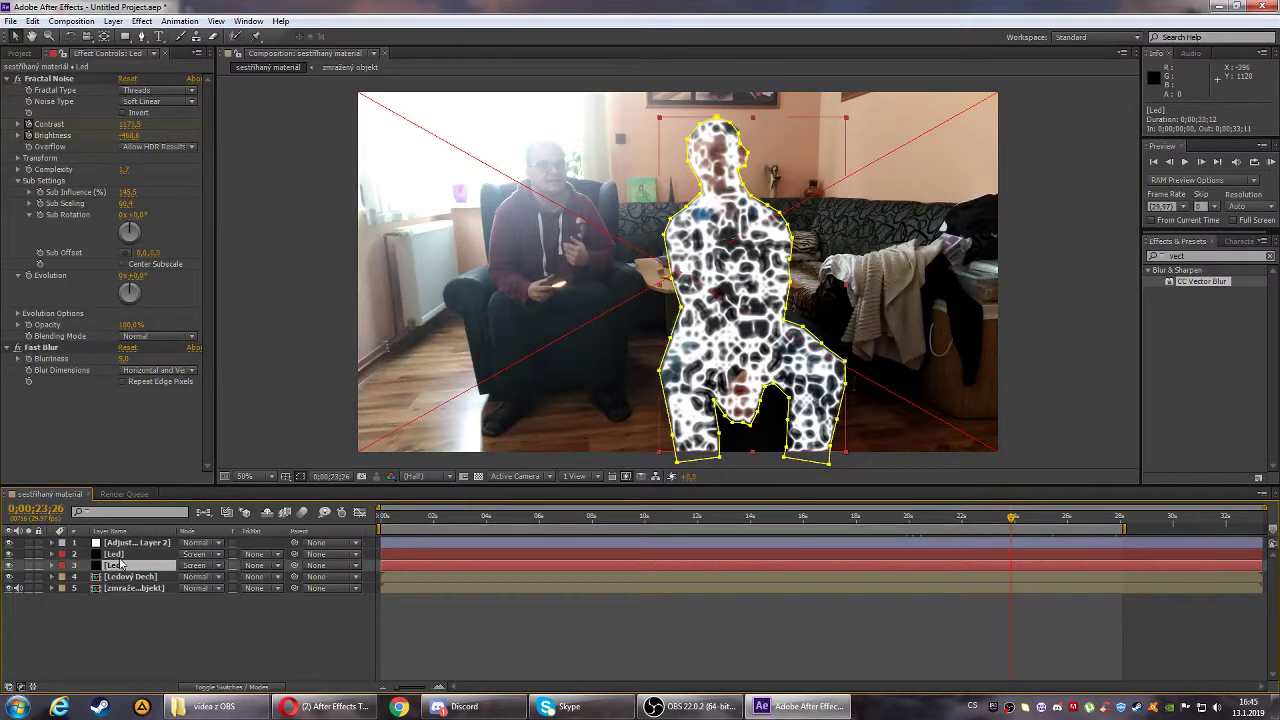
{"action": "left_click", "coordinate": [114, 554]}
{"action": "left_click", "coordinate": [1200, 256]}
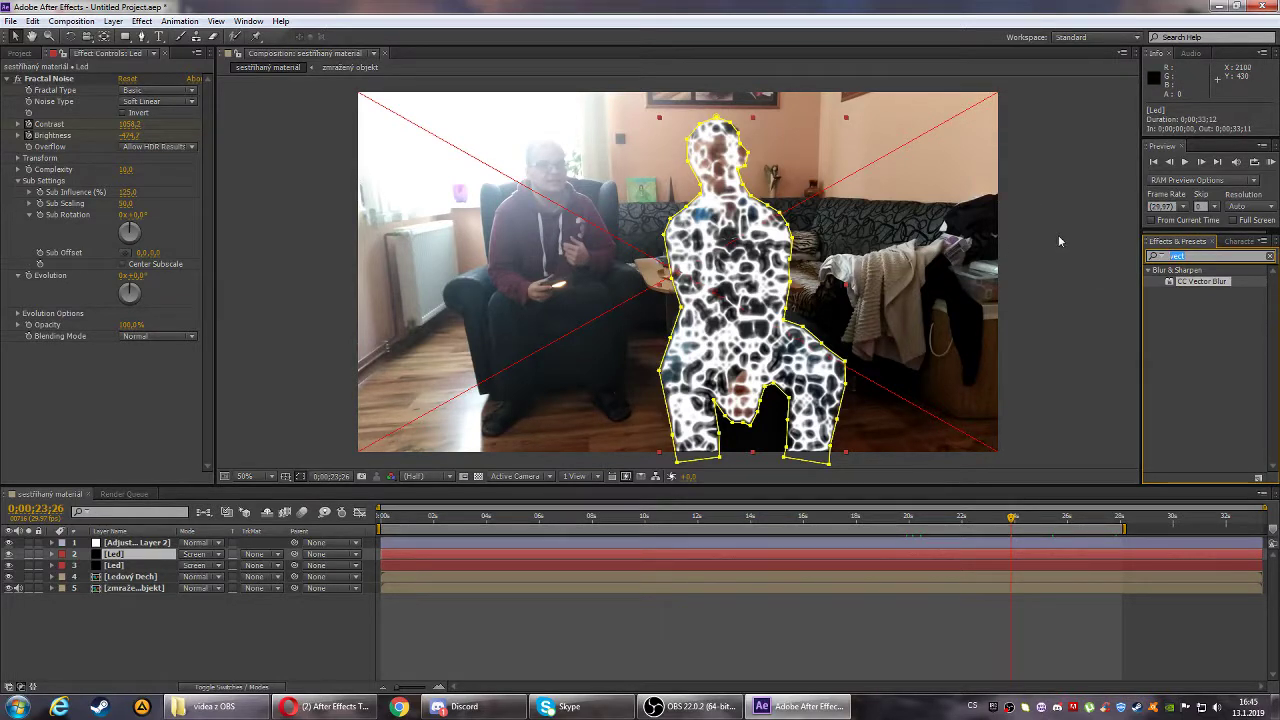
- Search effects for 'color' and apply VC Color Vibrance to layer 3 Led
{"action": "type", "text": "color"}
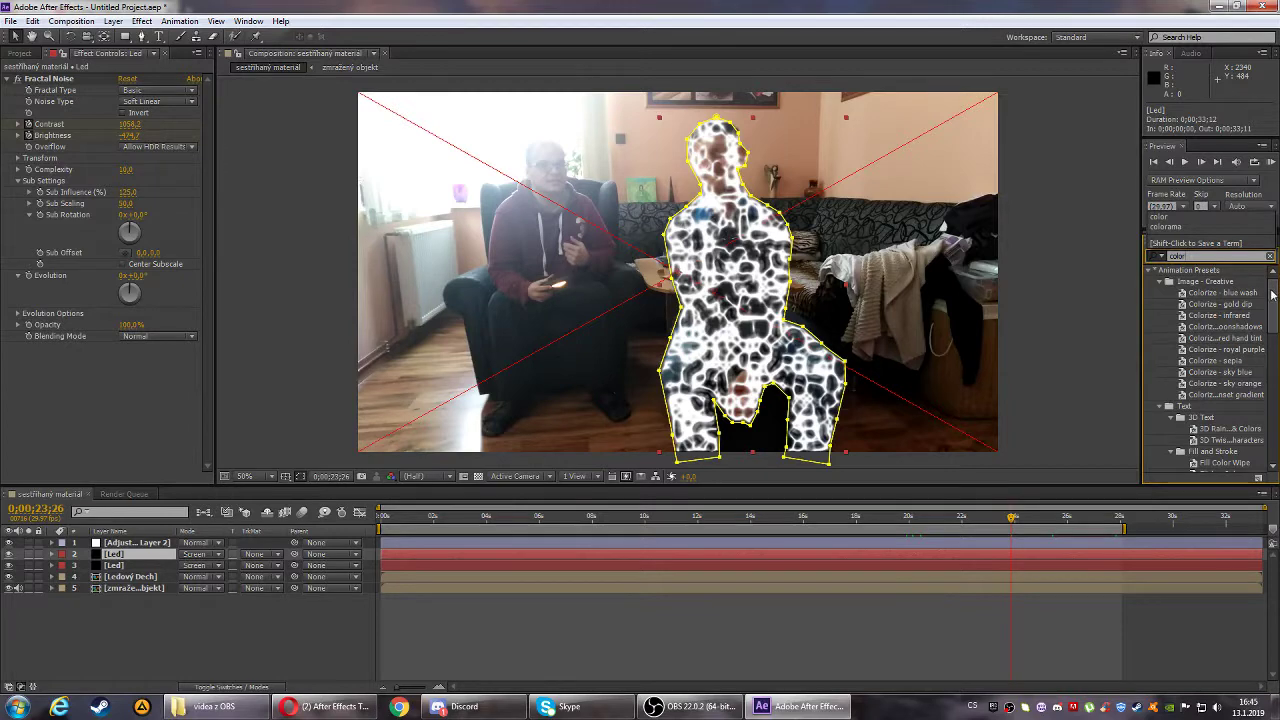
{"action": "left_click_drag", "start_coordinate": [1273, 272], "coordinate": [1246, 442]}
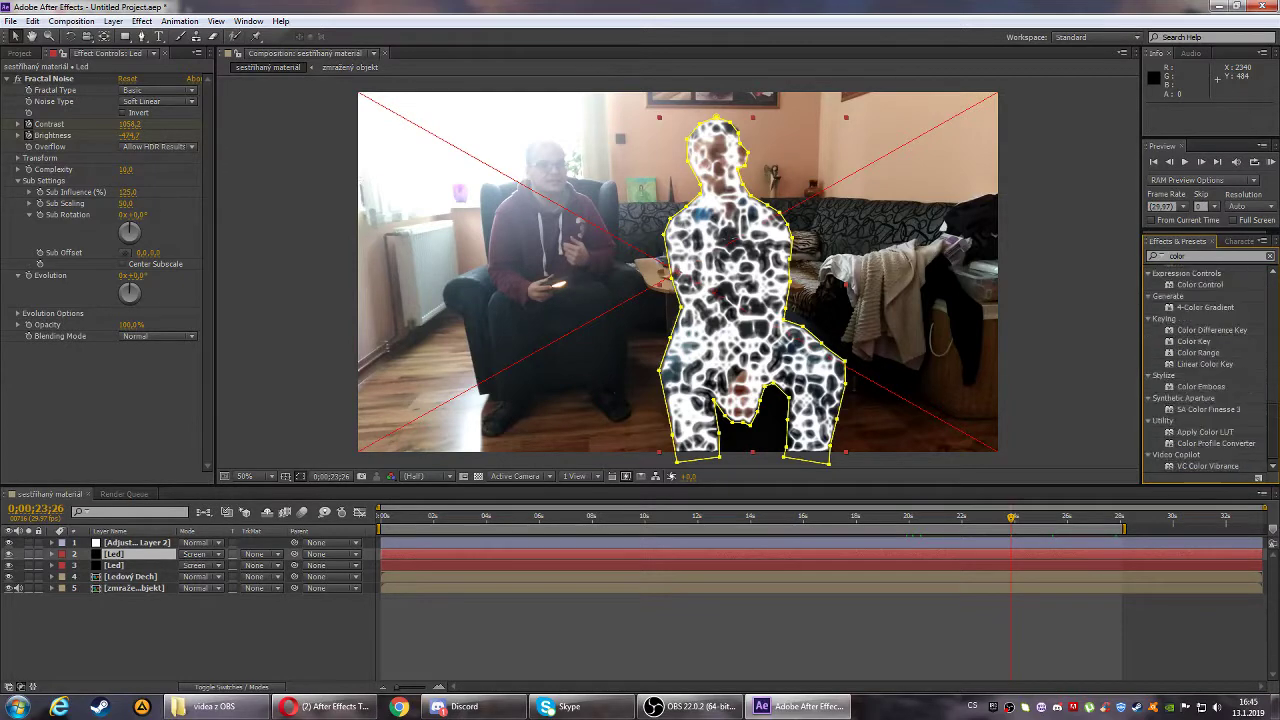
{"action": "left_click", "coordinate": [1211, 467]}
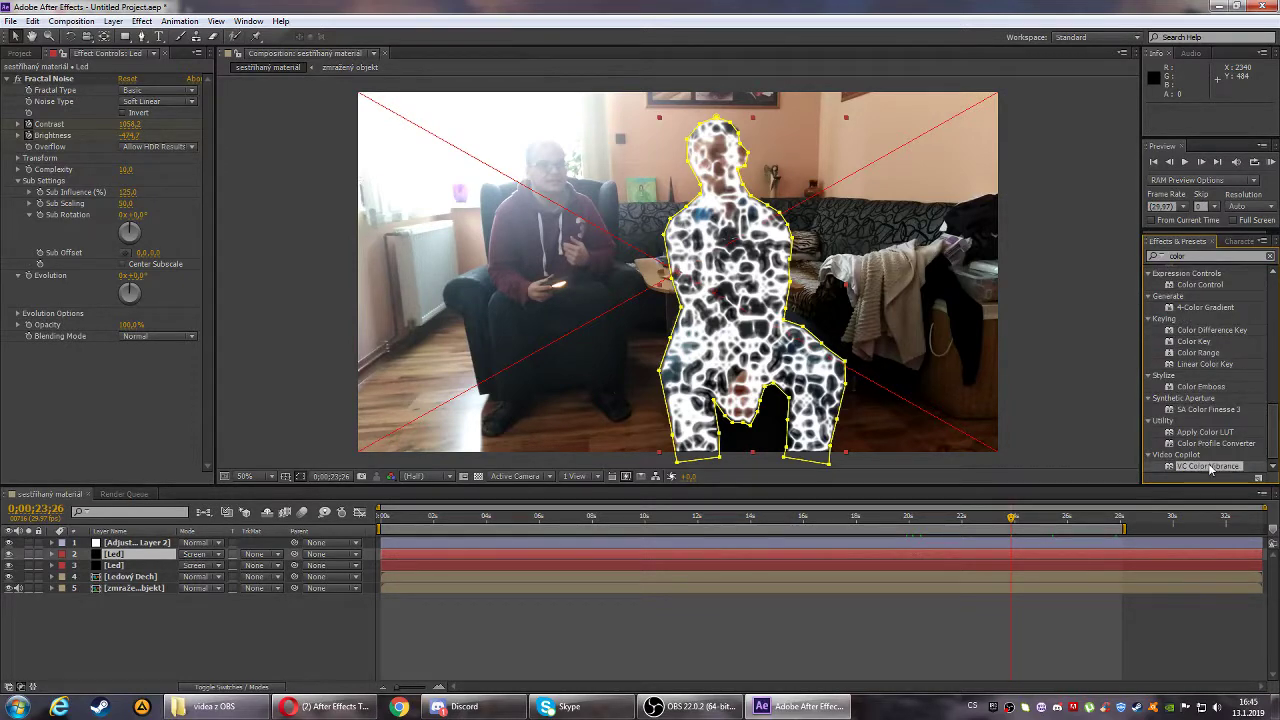
{"action": "left_click_drag", "start_coordinate": [1211, 467], "coordinate": [141, 569]}
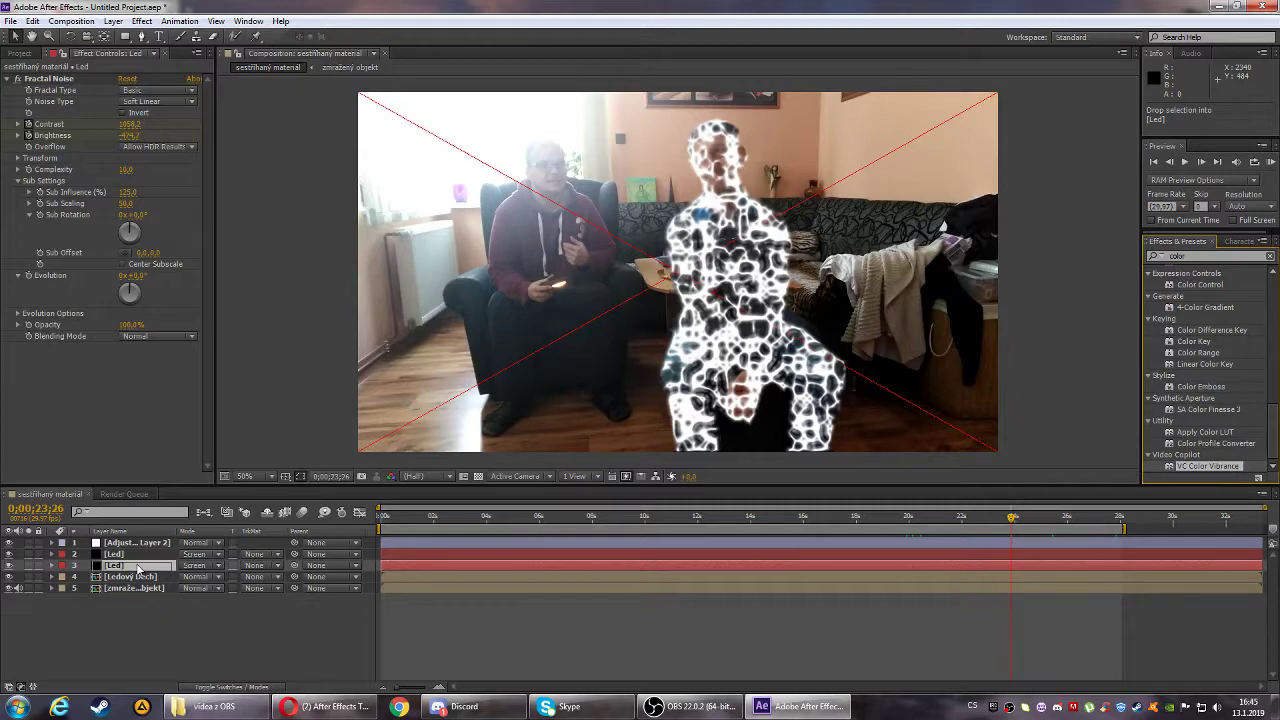
{"action": "left_click_drag", "start_coordinate": [139, 568], "coordinate": [139, 568]}
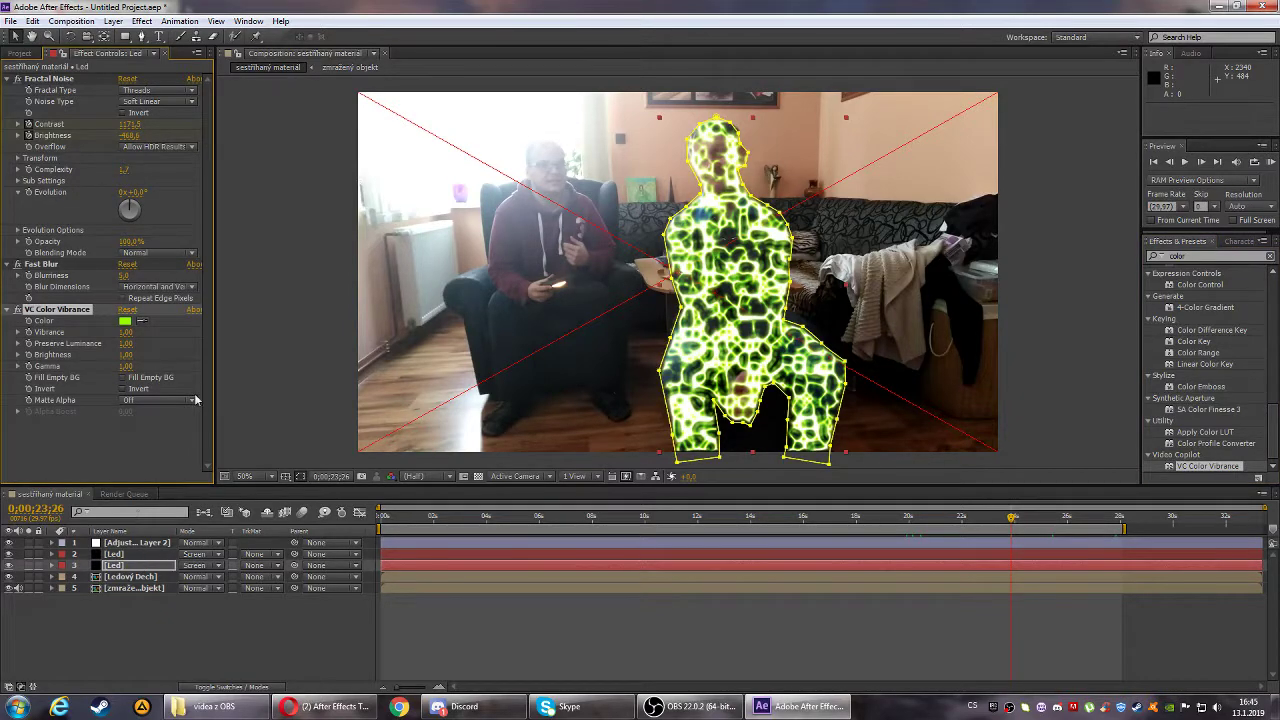
- Change the VC Color Vibrance tint on the lower Led layer from green to cyan
{"action": "left_click", "coordinate": [124, 320]}
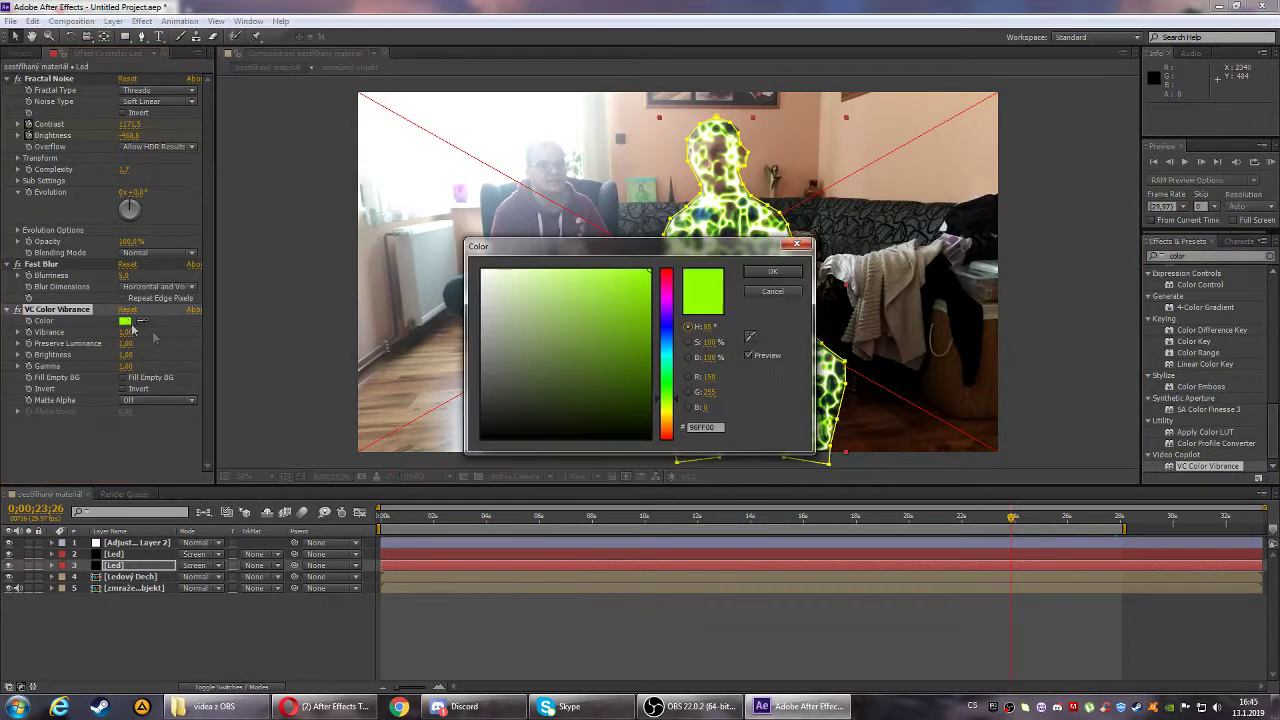
{"action": "left_click", "coordinate": [668, 358]}
{"action": "left_click_drag", "start_coordinate": [668, 358], "coordinate": [670, 356]}
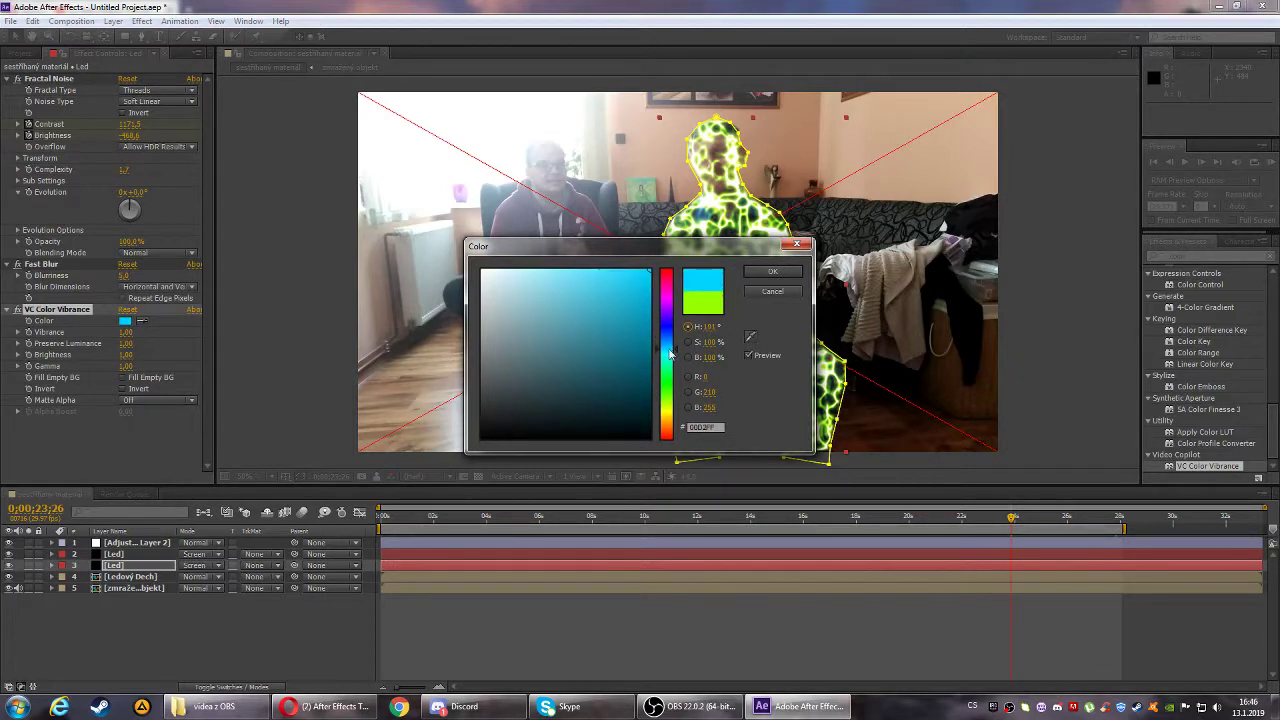
{"action": "left_click_drag", "start_coordinate": [620, 290], "coordinate": [561, 271]}
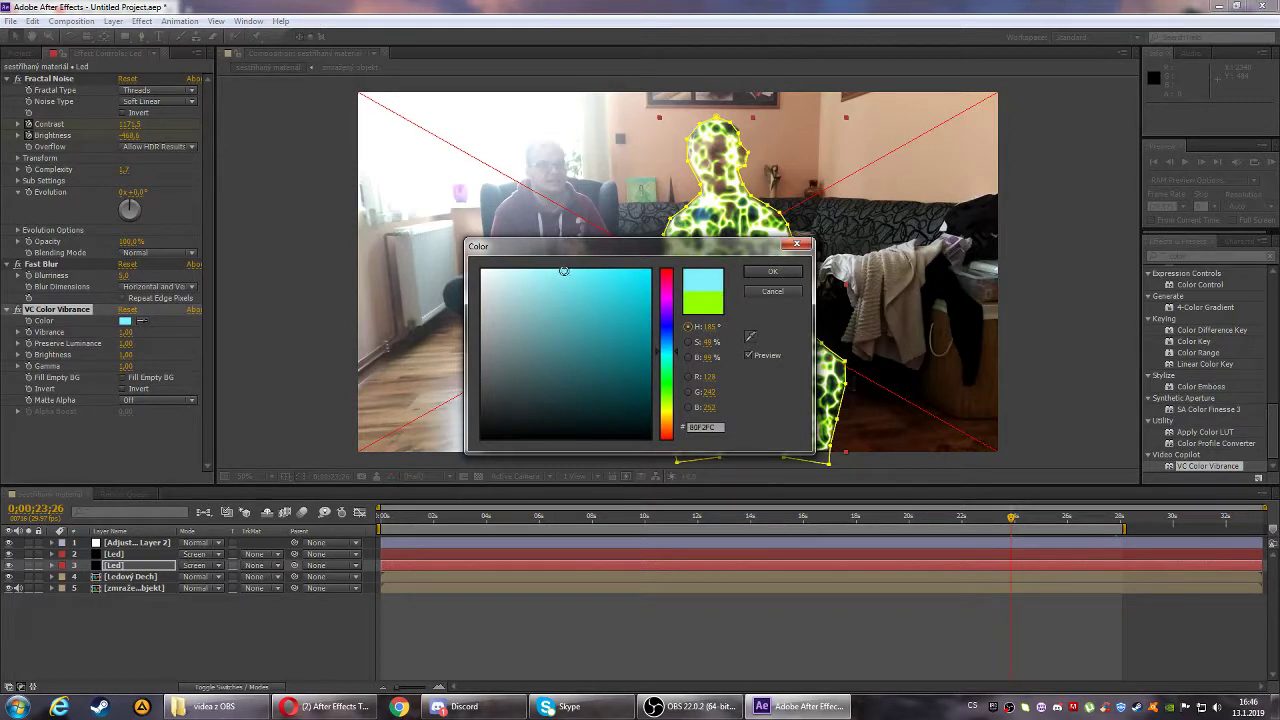
{"action": "mouse_move", "coordinate": [667, 354]}
{"action": "left_mouse_down"}
{"action": "mouse_move", "coordinate": [658, 349]}
{"action": "mouse_move", "coordinate": [670, 351]}
{"action": "left_mouse_up"}
{"action": "left_click_drag", "start_coordinate": [569, 274], "coordinate": [558, 295]}
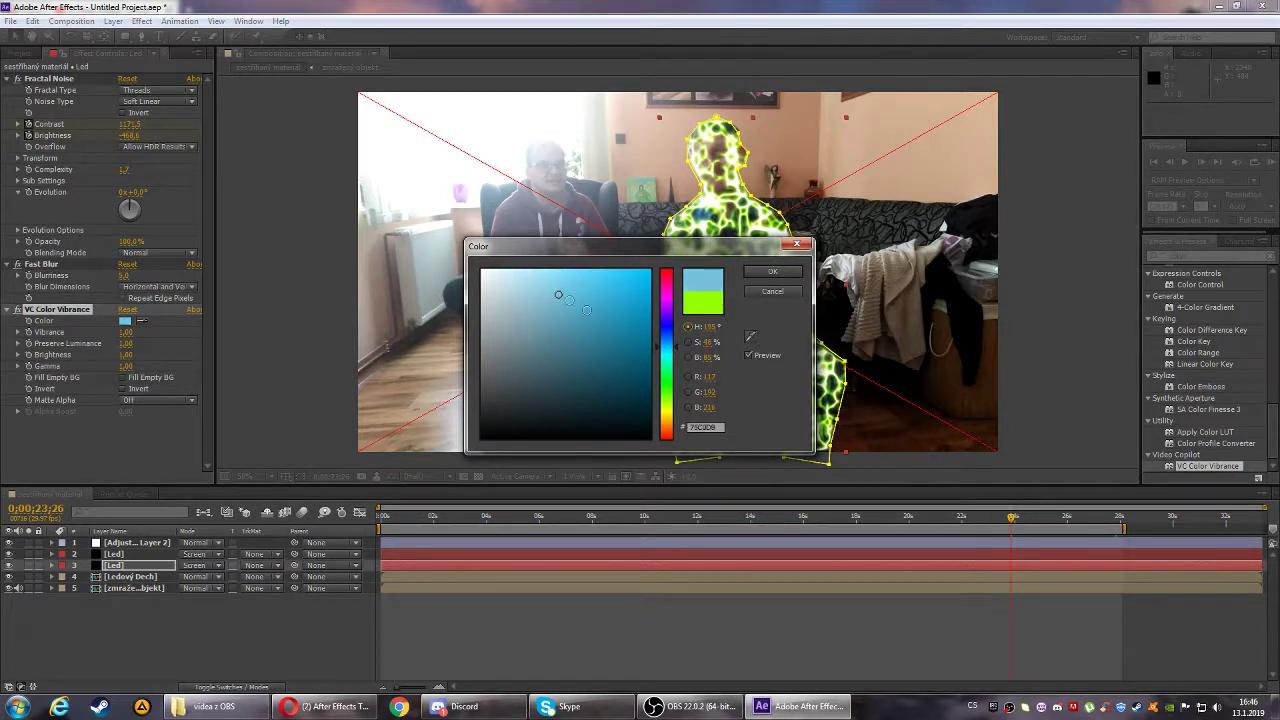
{"action": "left_click_drag", "start_coordinate": [668, 355], "coordinate": [668, 358]}
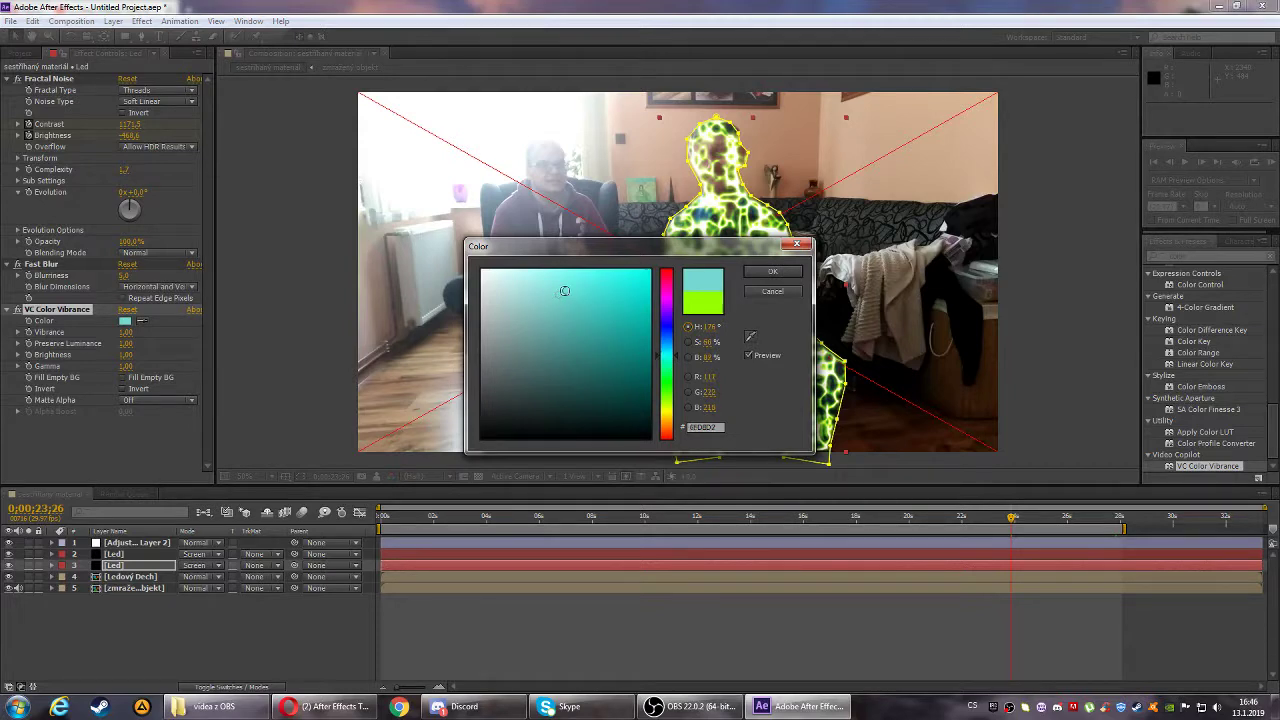
{"action": "left_click", "coordinate": [765, 271]}
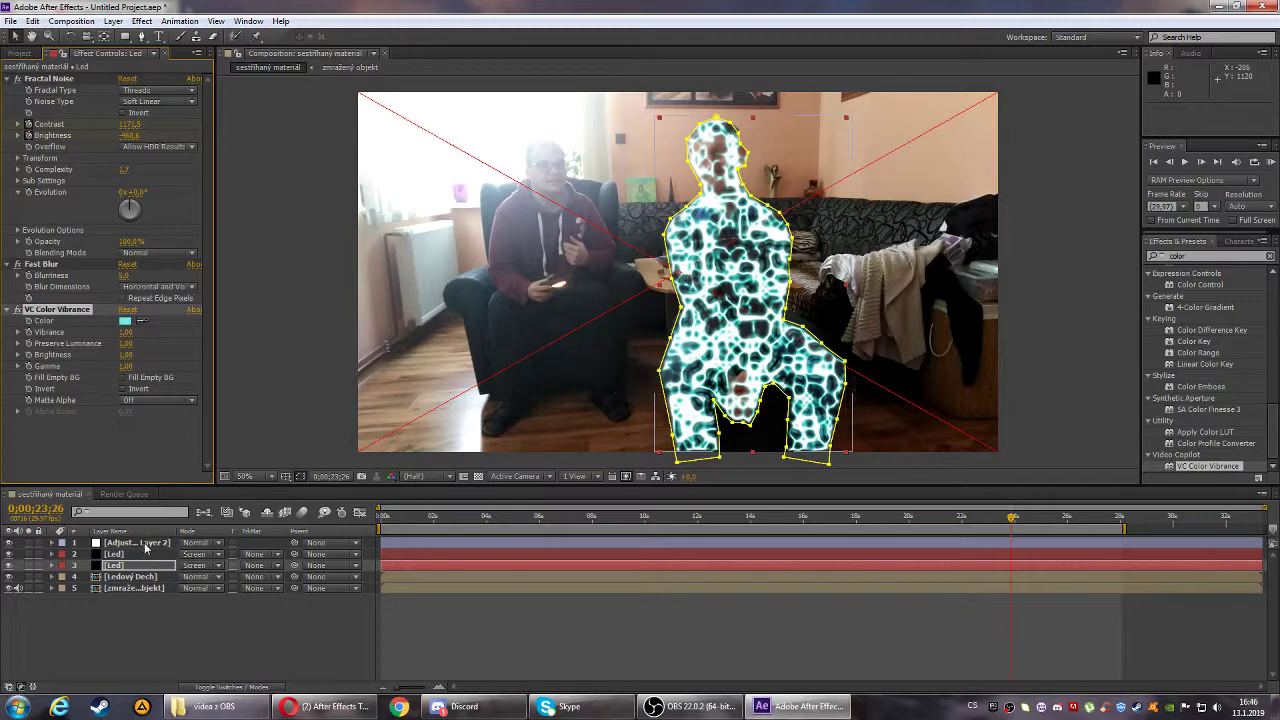
- Refine the lower layer's tint to a deeper, more saturated teal-cyan
{"action": "left_click", "coordinate": [126, 322]}
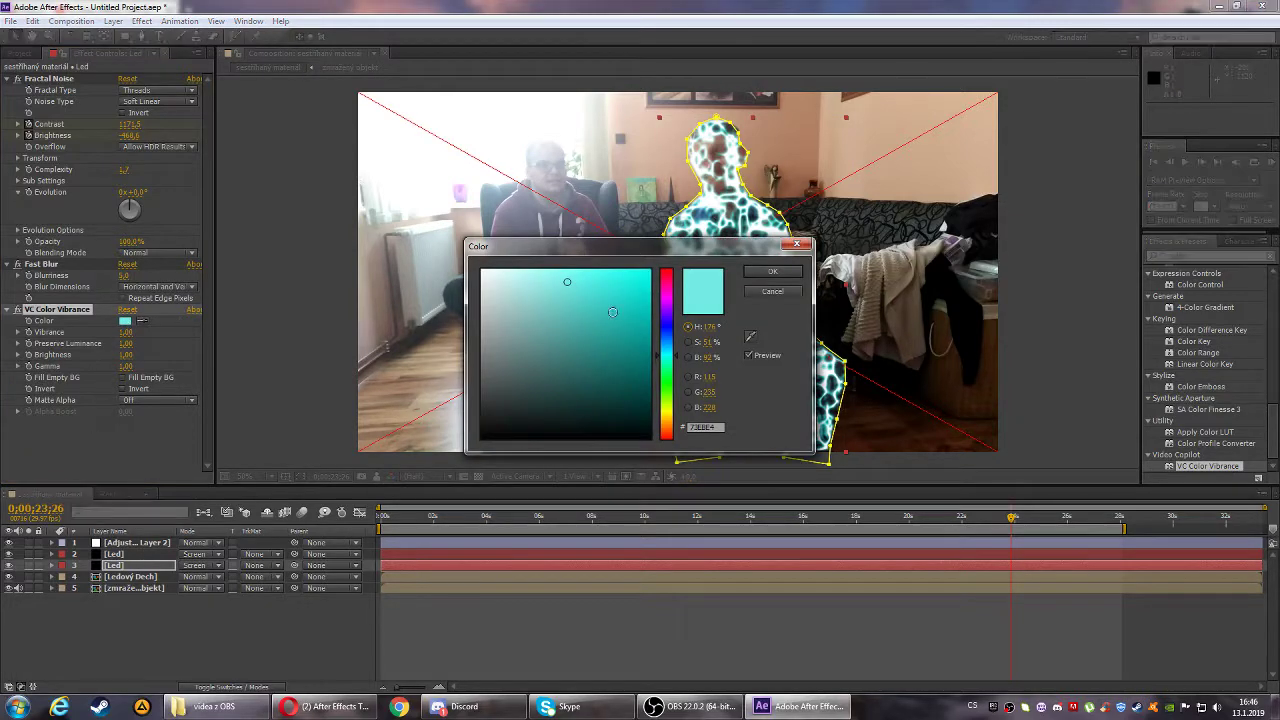
{"action": "left_click_drag", "start_coordinate": [568, 283], "coordinate": [598, 305]}
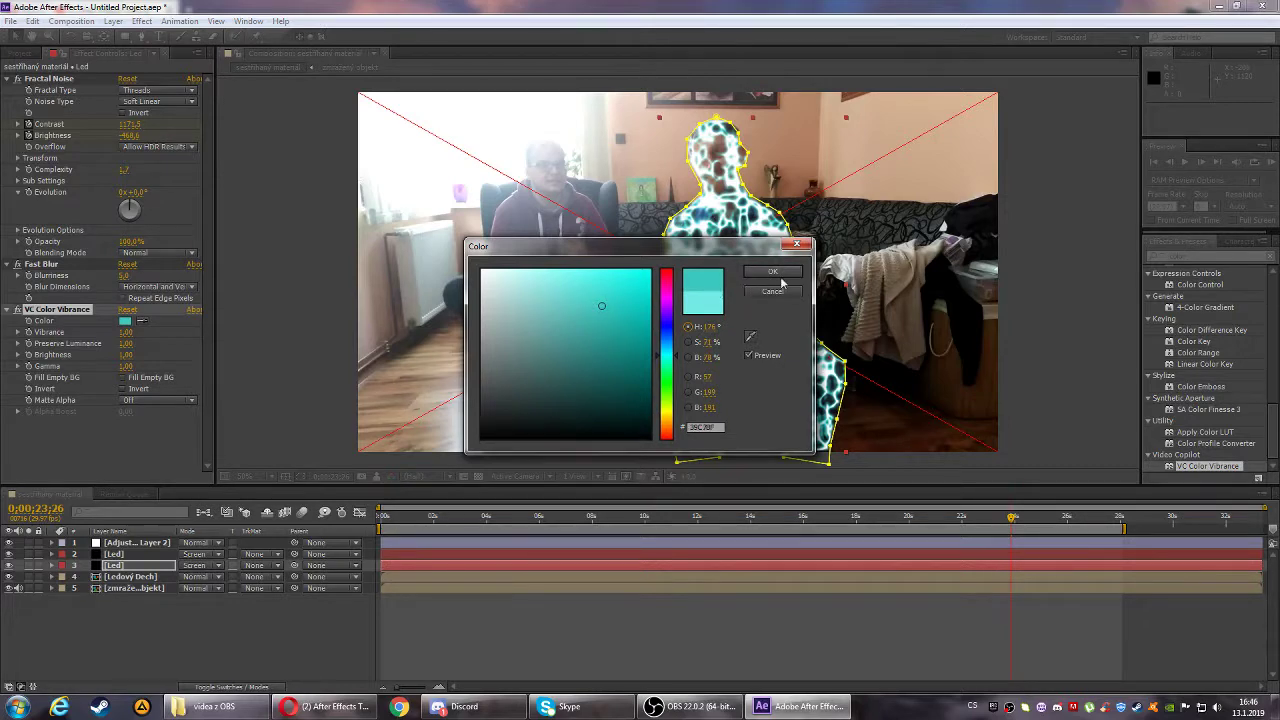
{"action": "left_click", "coordinate": [772, 272]}
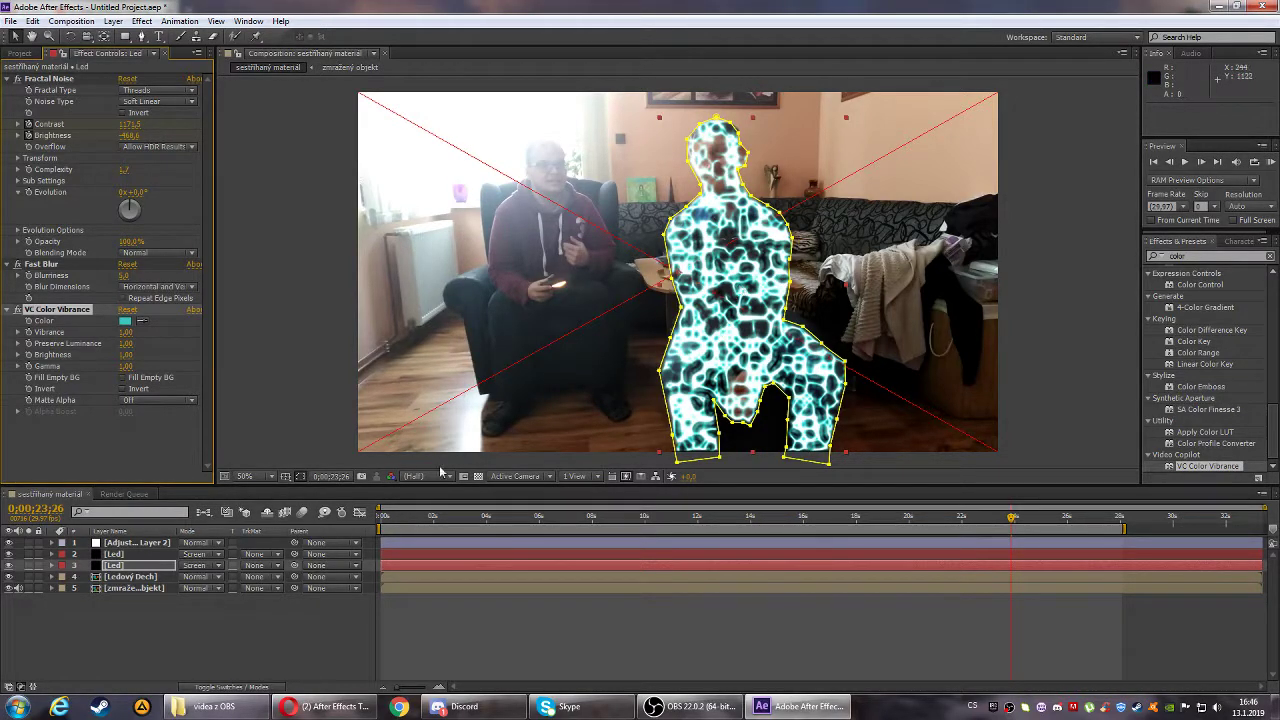
{"action": "left_click", "coordinate": [143, 556]}
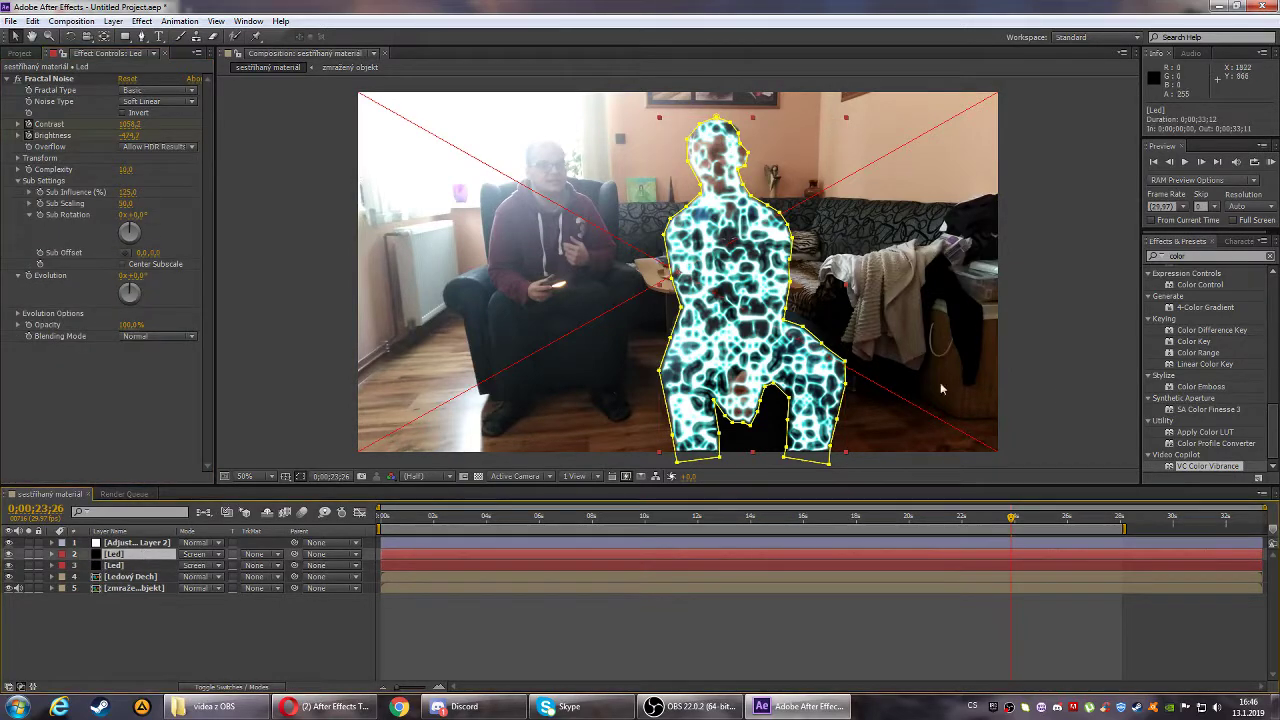
- Apply VC Color Vibrance to layer 2 Led and tint it a soft steel-cyan
{"action": "left_click_drag", "start_coordinate": [1208, 467], "coordinate": [134, 556]}
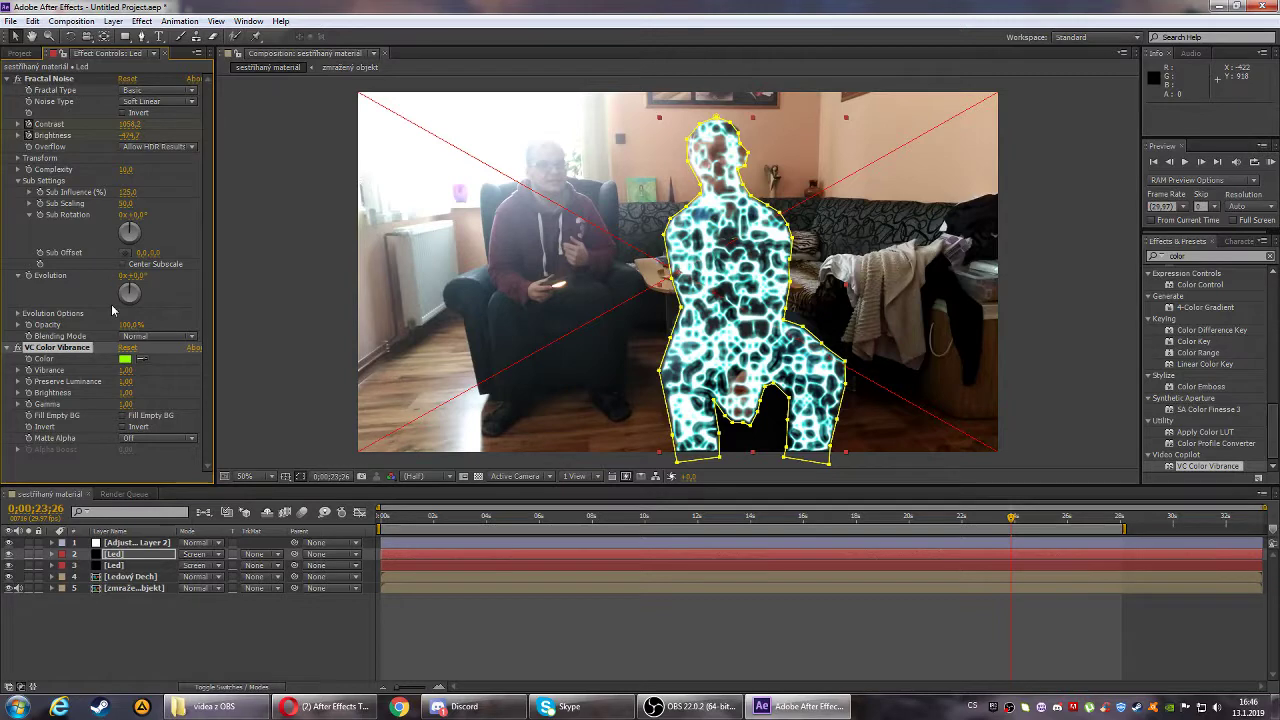
{"action": "left_click", "coordinate": [124, 358]}
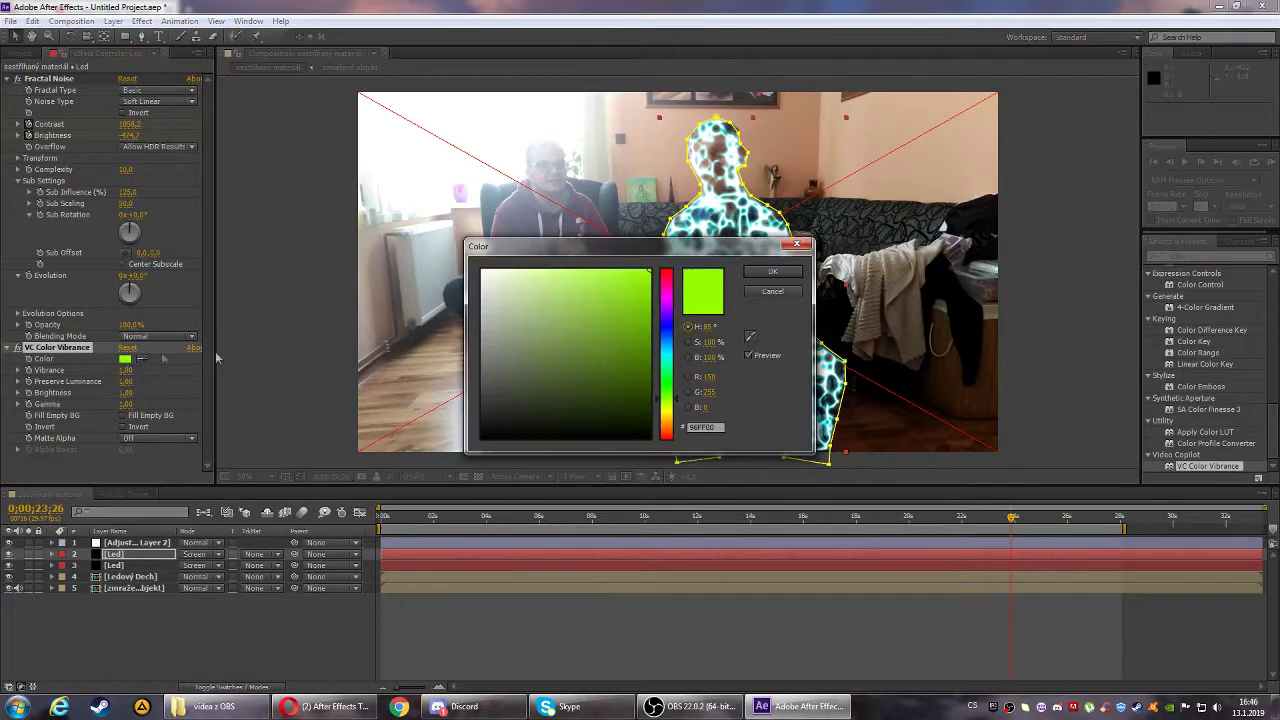
{"action": "left_click", "coordinate": [667, 355]}
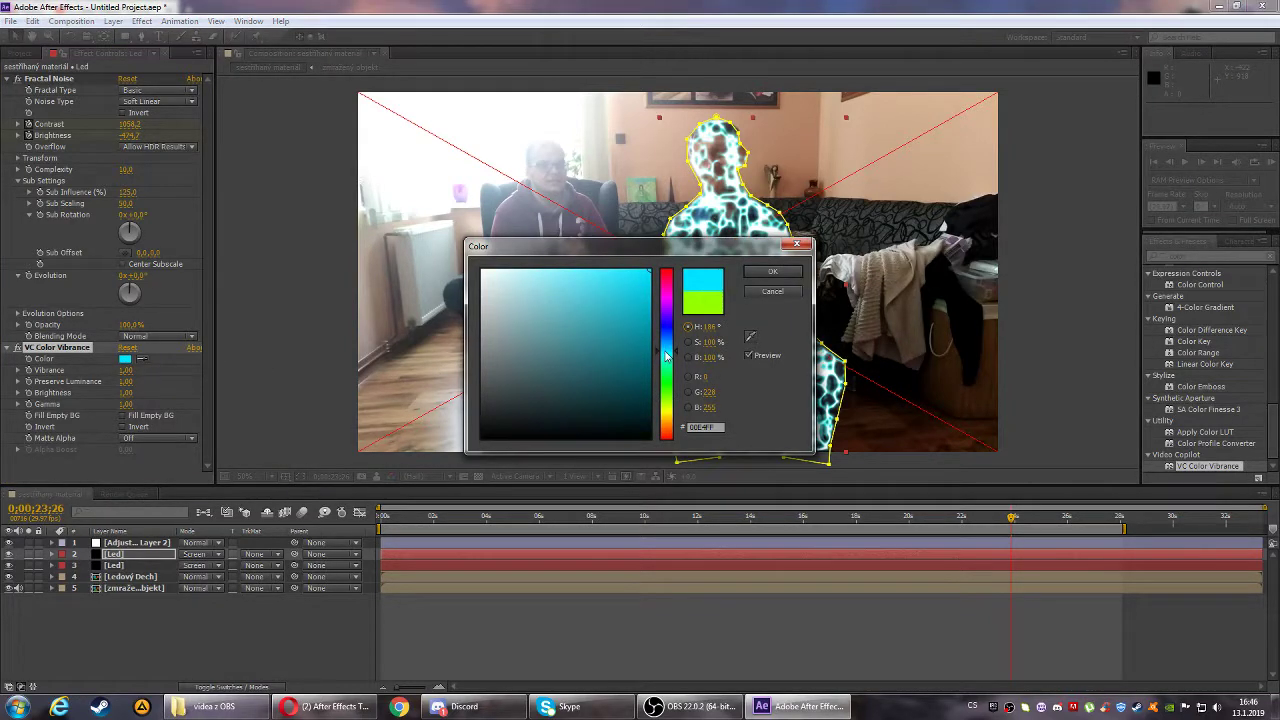
{"action": "left_click", "coordinate": [667, 352]}
{"action": "left_click", "coordinate": [620, 300]}
{"action": "left_click_drag", "start_coordinate": [620, 300], "coordinate": [577, 302]}
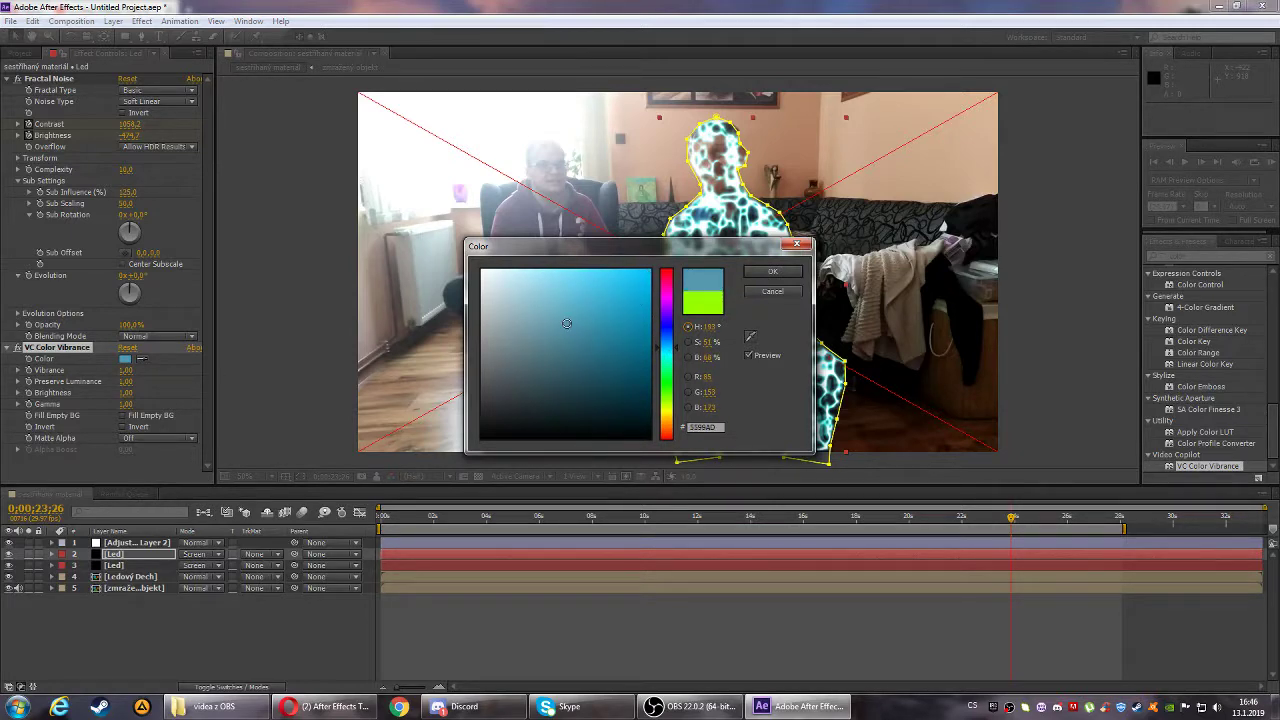
{"action": "left_click", "coordinate": [772, 271]}
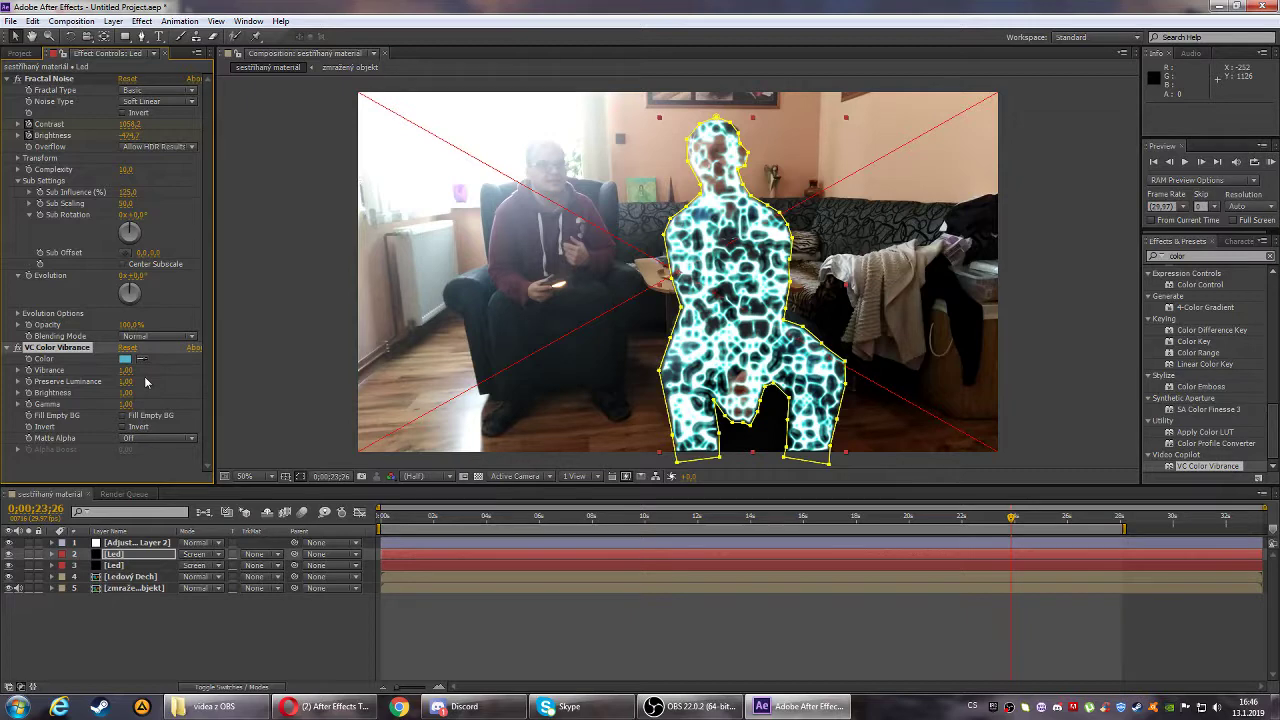
- Lower Adjustment Layer 2's CC Vector Blur Amount and scrub the timeline to check the ice pattern
{"action": "left_click", "coordinate": [135, 542]}
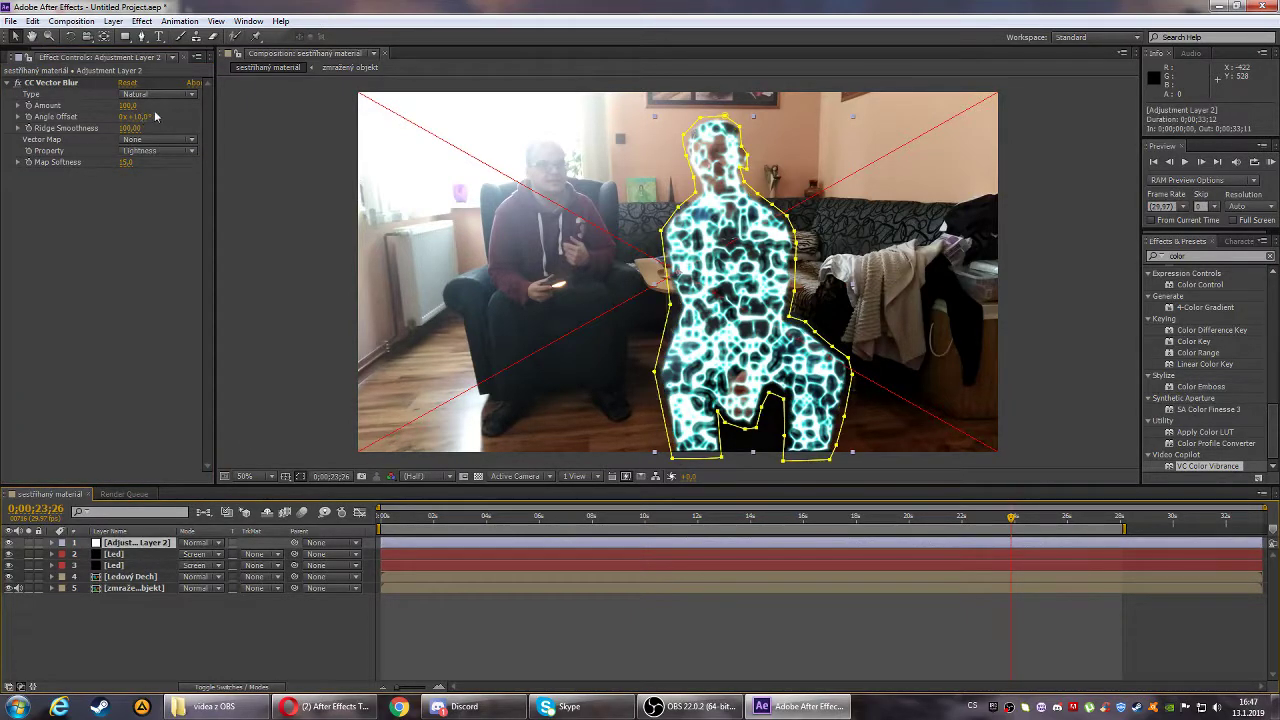
{"action": "left_click_drag", "start_coordinate": [127, 105], "coordinate": [141, 101]}
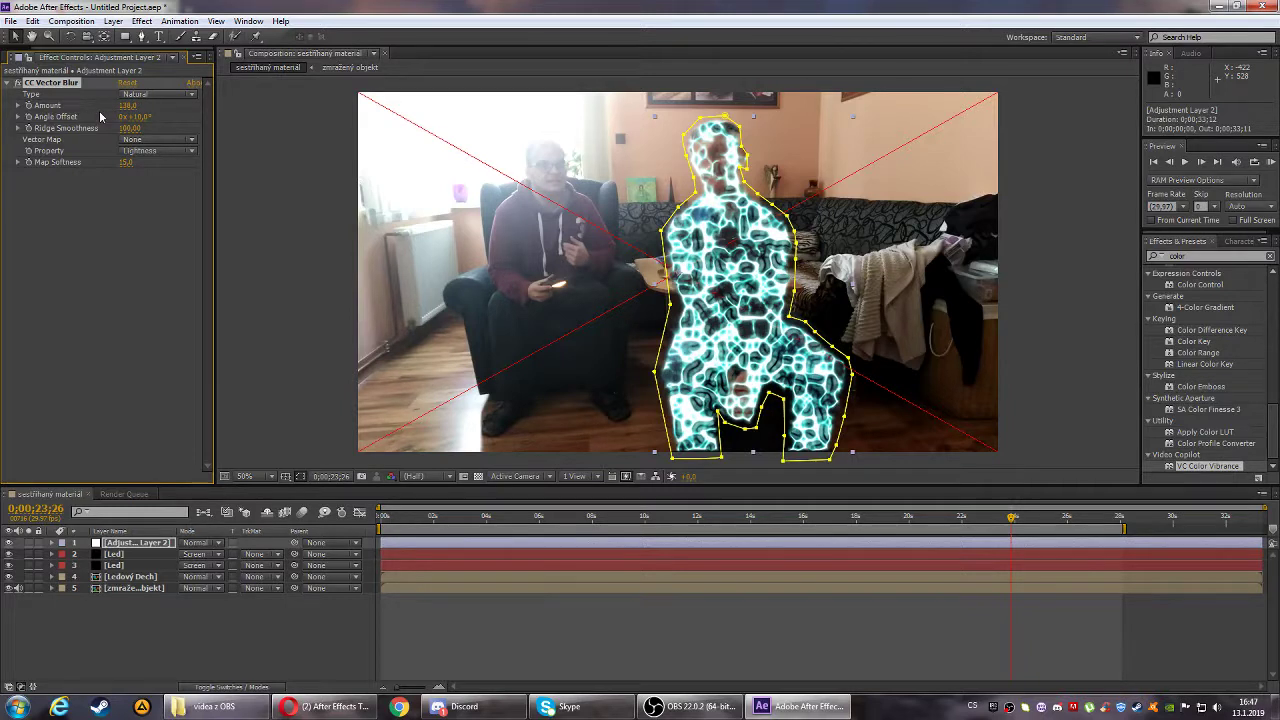
{"action": "left_click_drag", "start_coordinate": [115, 107], "coordinate": [128, 106]}
{"action": "left_click_drag", "start_coordinate": [1008, 519], "coordinate": [1113, 515]}
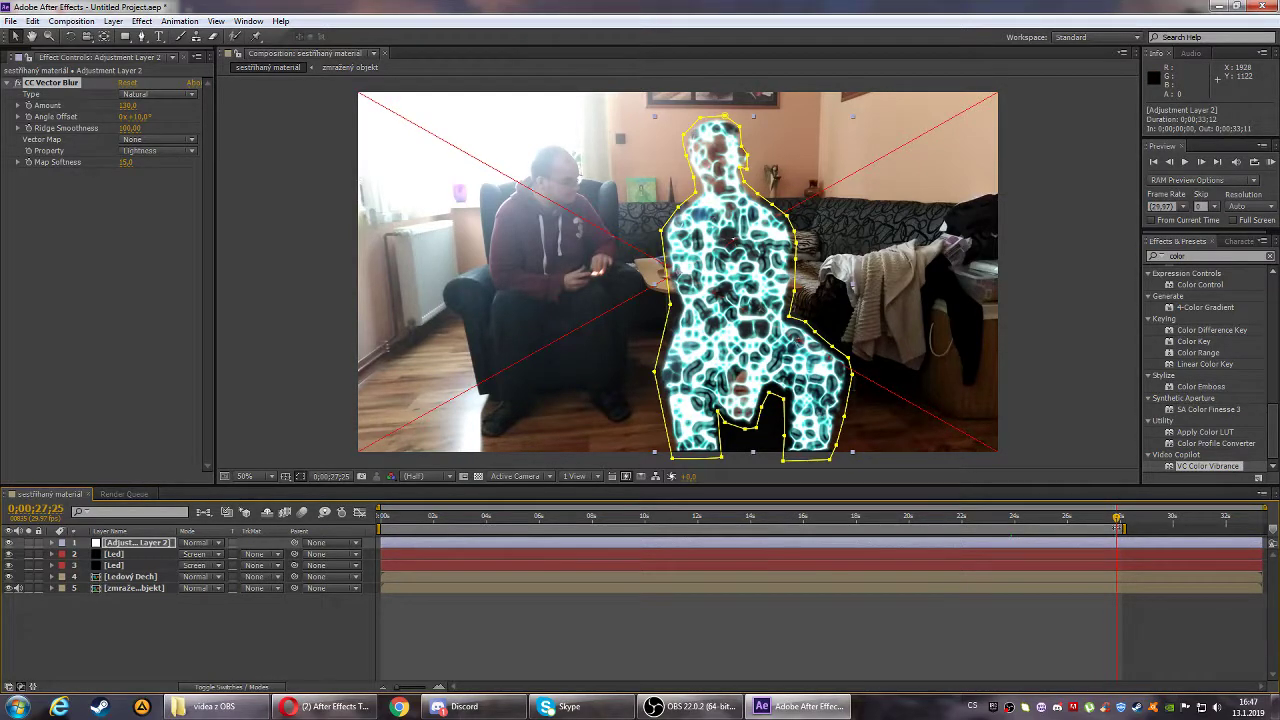
{"action": "left_click_drag", "start_coordinate": [1117, 526], "coordinate": [907, 519]}
{"action": "left_click", "coordinate": [150, 578]}
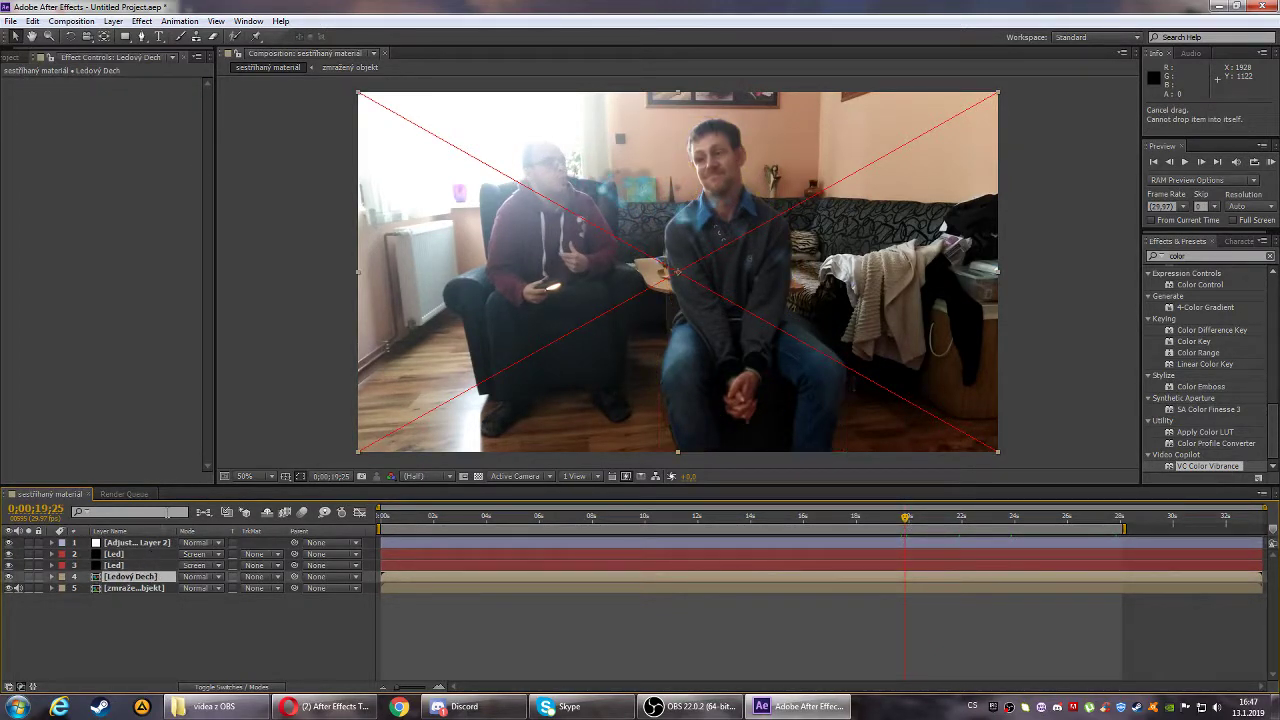
- Pre-compose Adjustment Layer 2 and both Led layers into a new composition named 'Led'
{"action": "left_click", "coordinate": [126, 566]}
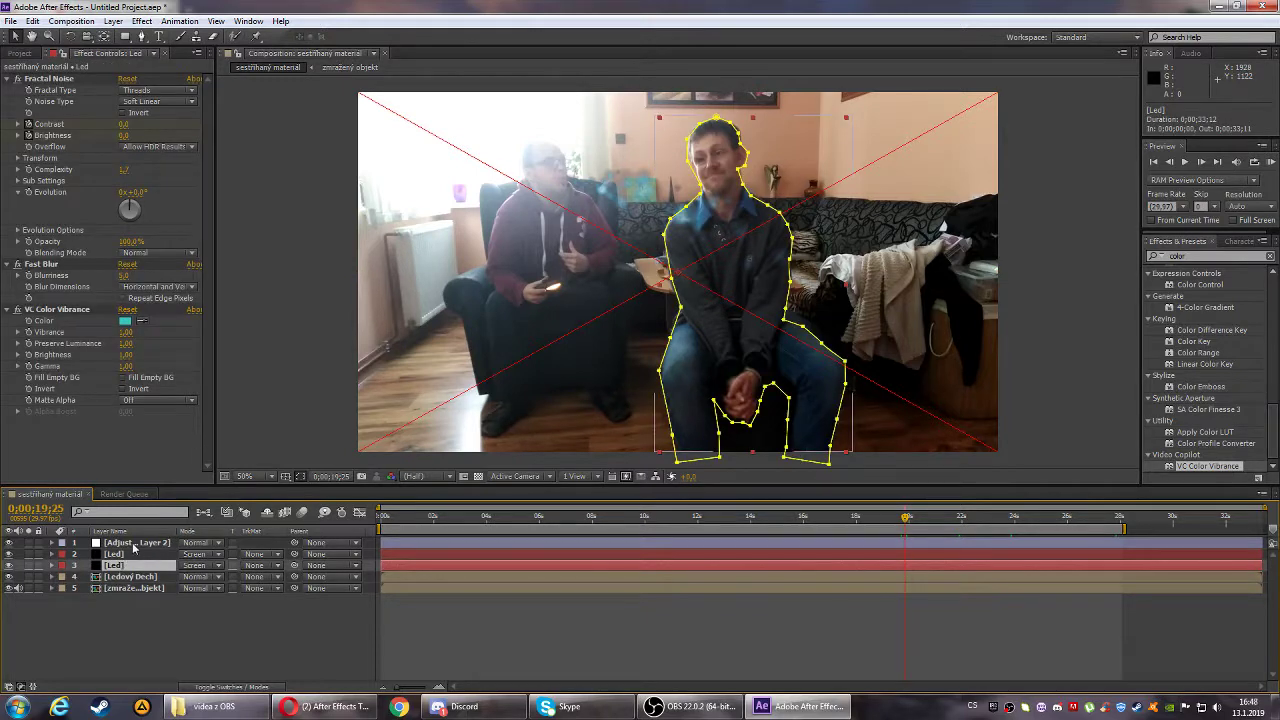
{"action": "left_click", "coordinate": [126, 553], "text": "ctrl"}
{"action": "left_click", "coordinate": [130, 543], "text": "ctrl"}
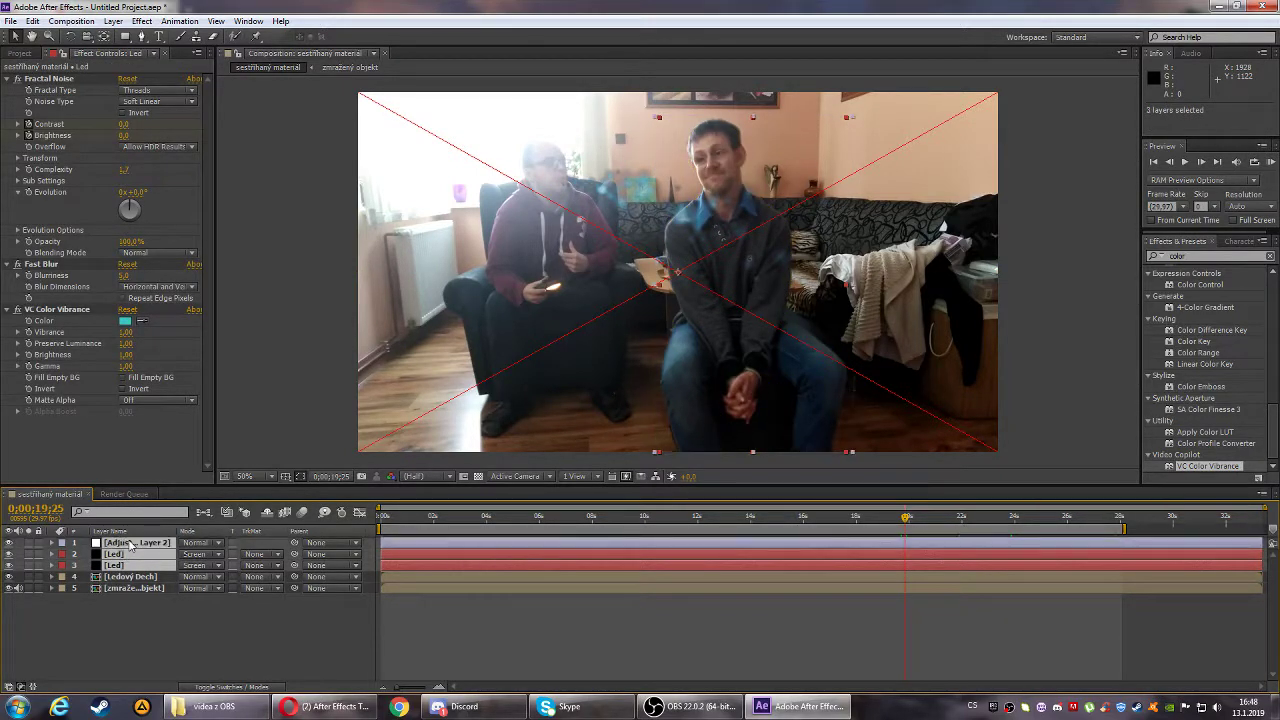
{"action": "right_click", "coordinate": [130, 543]}
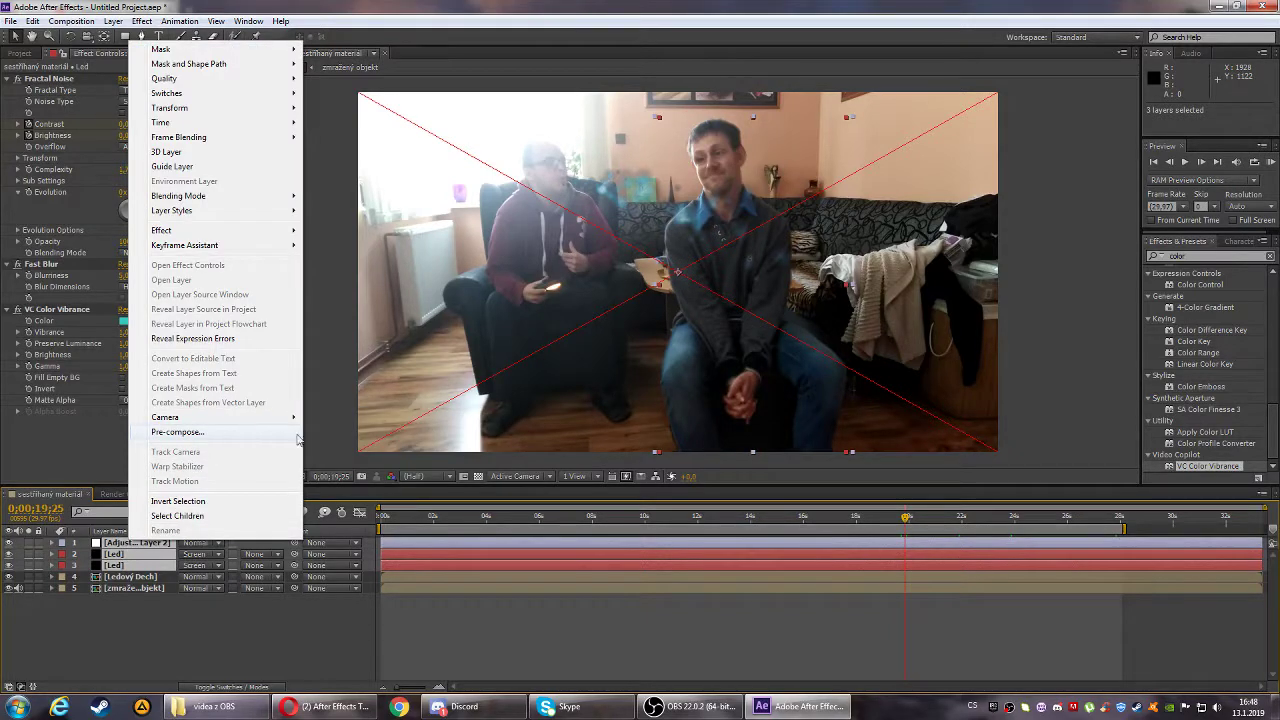
{"action": "left_click", "coordinate": [271, 434]}
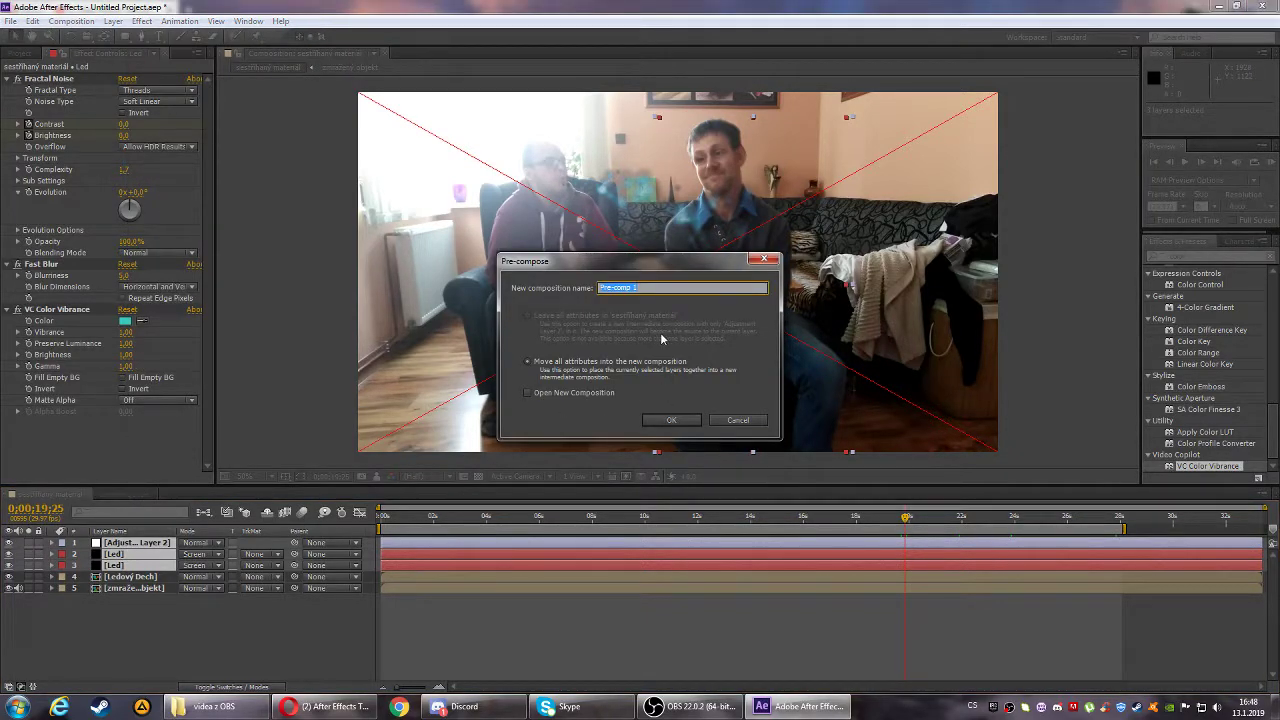
{"action": "type", "text": "L"}
{"action": "key", "text": "Return"}
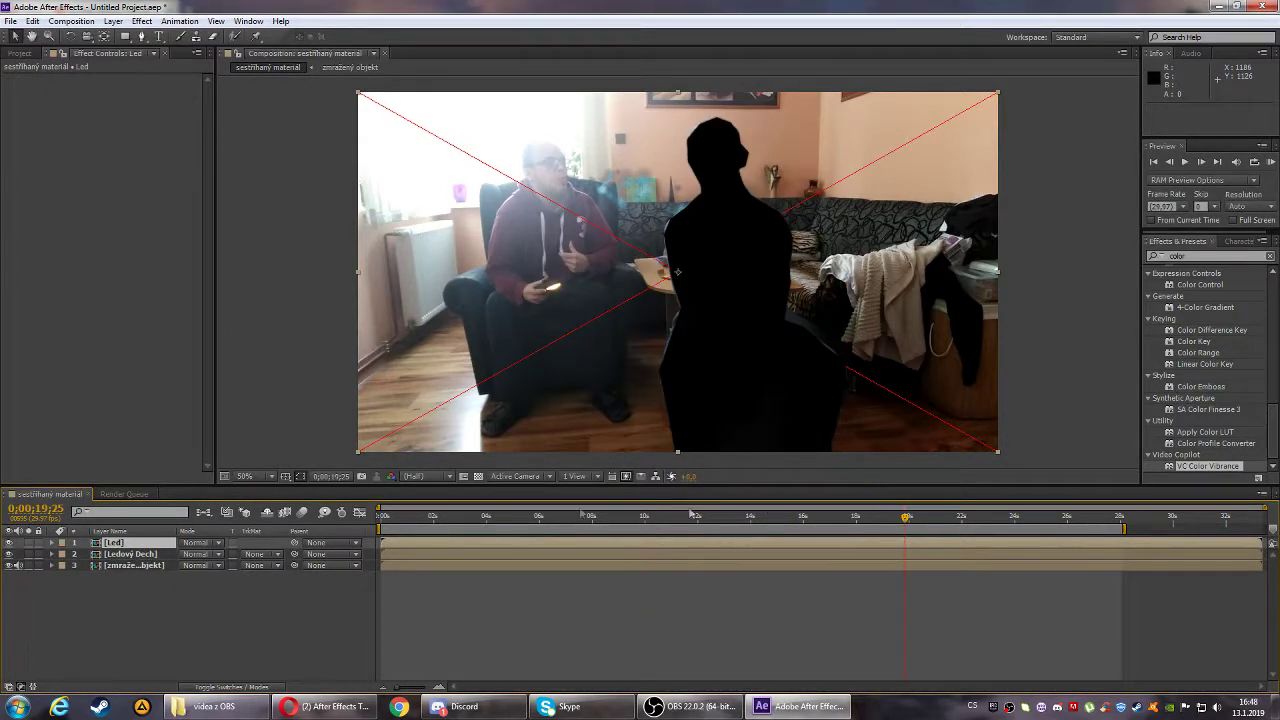
- Set the Led pre-comp to Screen blending and scrub to a frame where ice covers the man
{"action": "left_click", "coordinate": [221, 546]}
{"action": "left_click", "coordinate": [276, 277]}
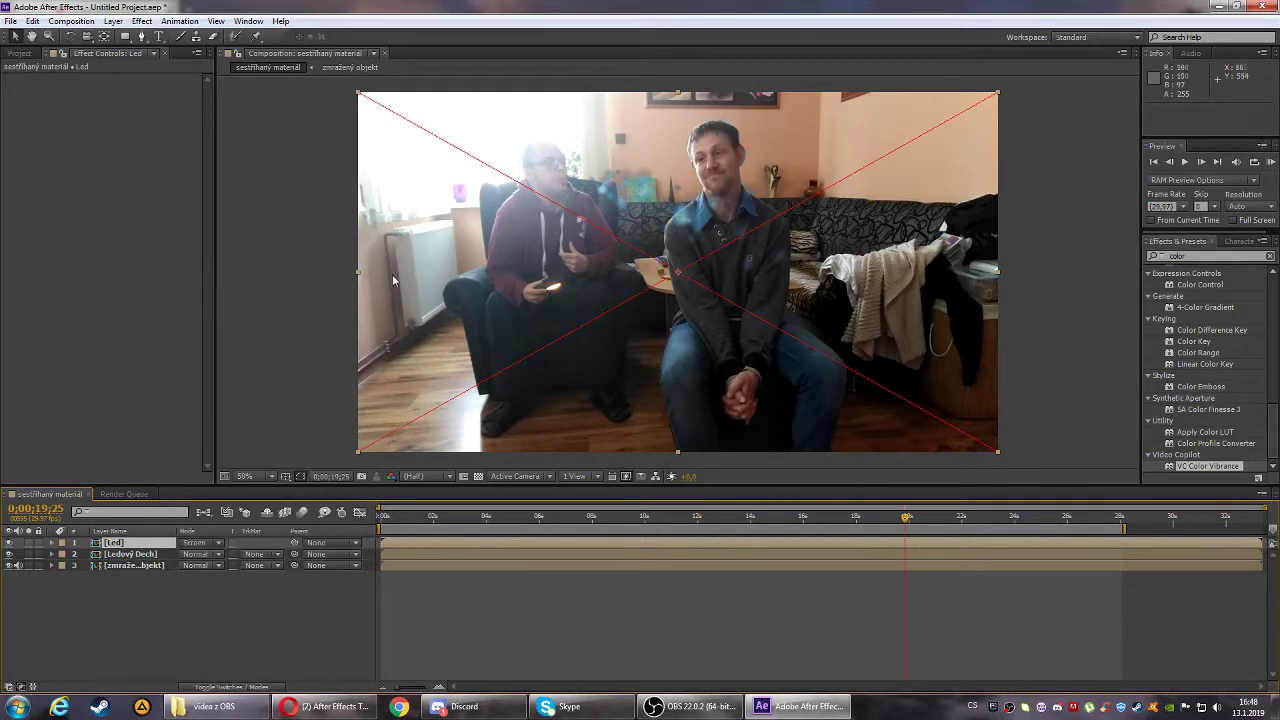
{"action": "left_click_drag", "start_coordinate": [905, 517], "coordinate": [1097, 521]}
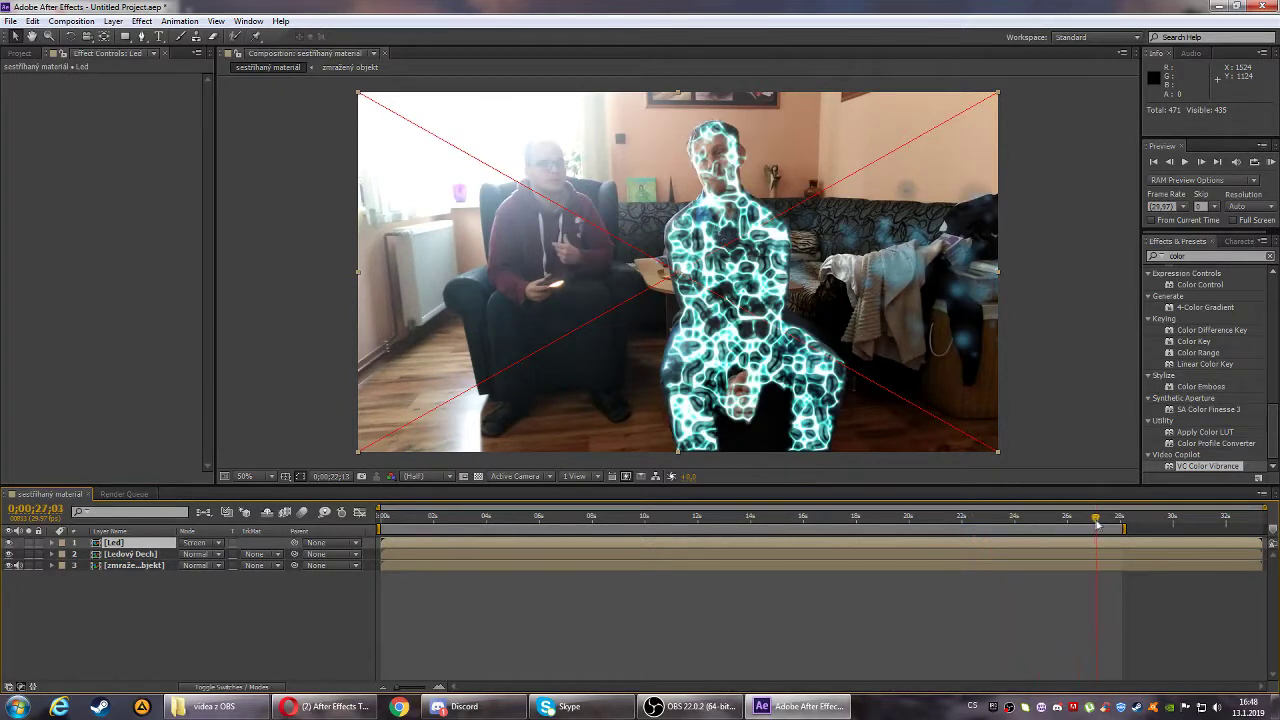
{"action": "mouse_move", "coordinate": [1097, 521]}
{"action": "left_mouse_down"}
{"action": "mouse_move", "coordinate": [866, 521]}
{"action": "mouse_move", "coordinate": [886, 519]}
{"action": "left_mouse_up"}
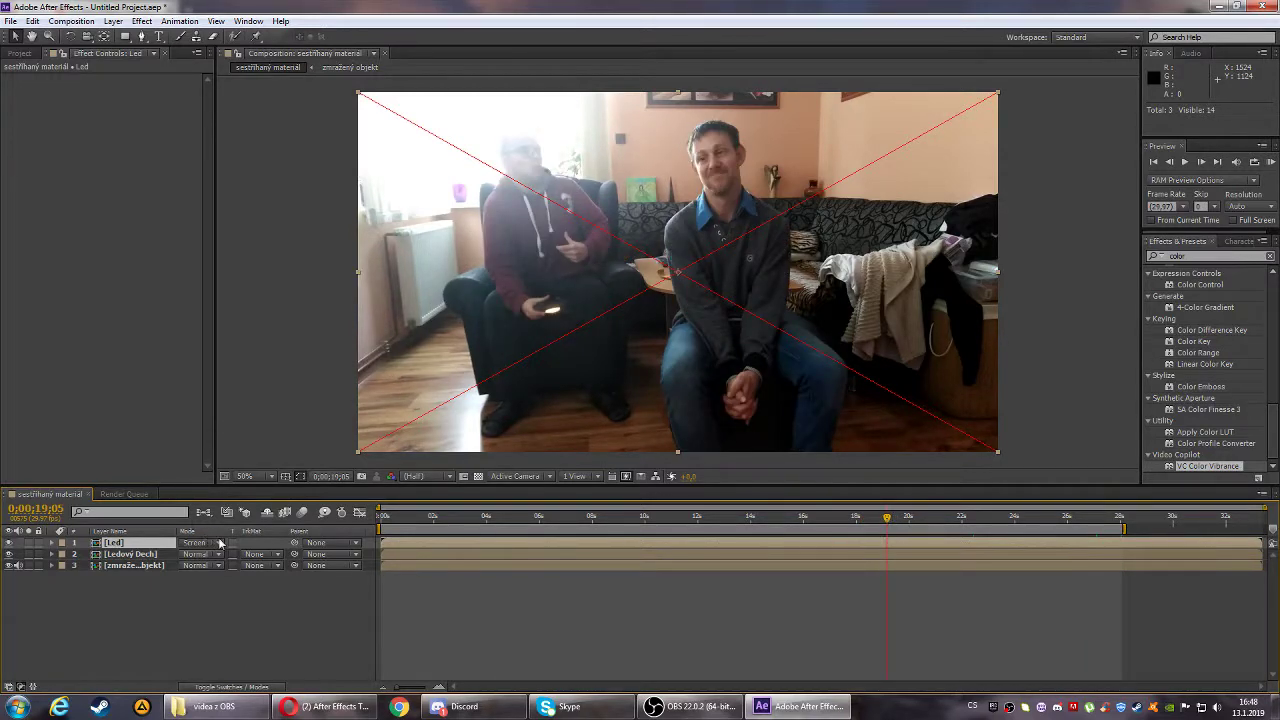
- Compare Normal, Add and Hue blending on the Led layer, then settle on Screen
{"action": "left_click", "coordinate": [220, 542]}
{"action": "left_click", "coordinate": [277, 107]}
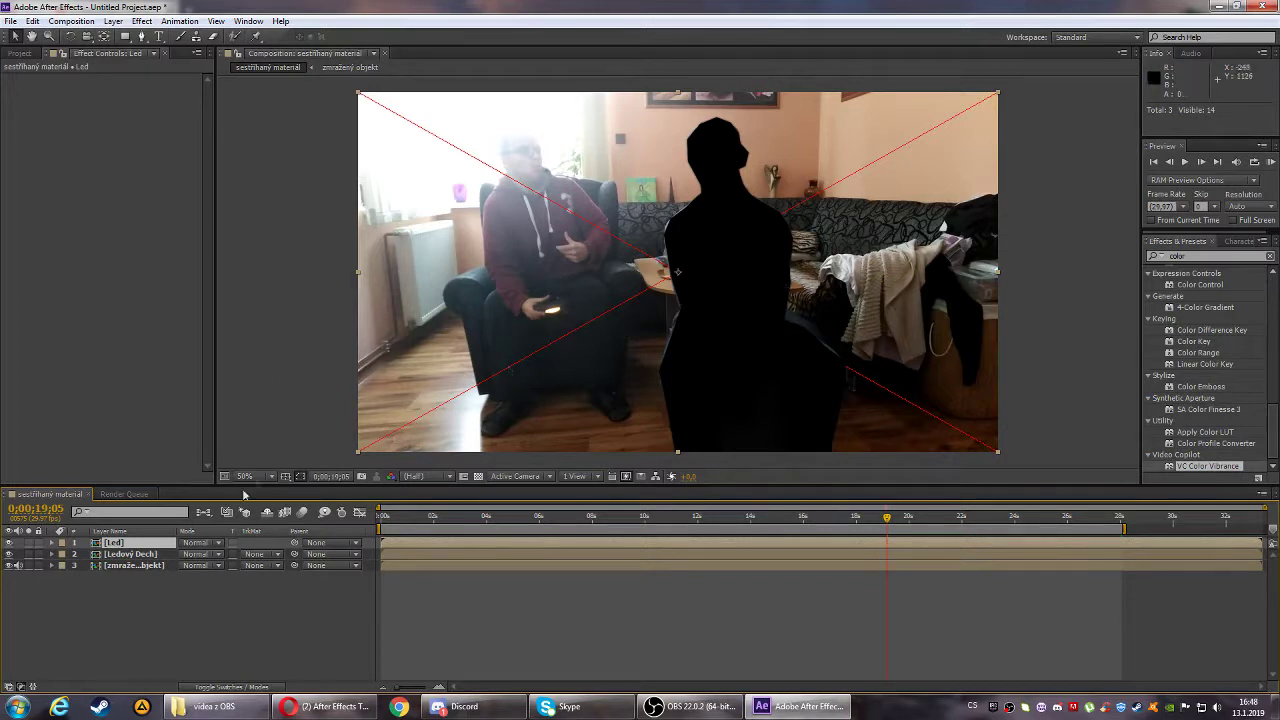
{"action": "left_click", "coordinate": [220, 542]}
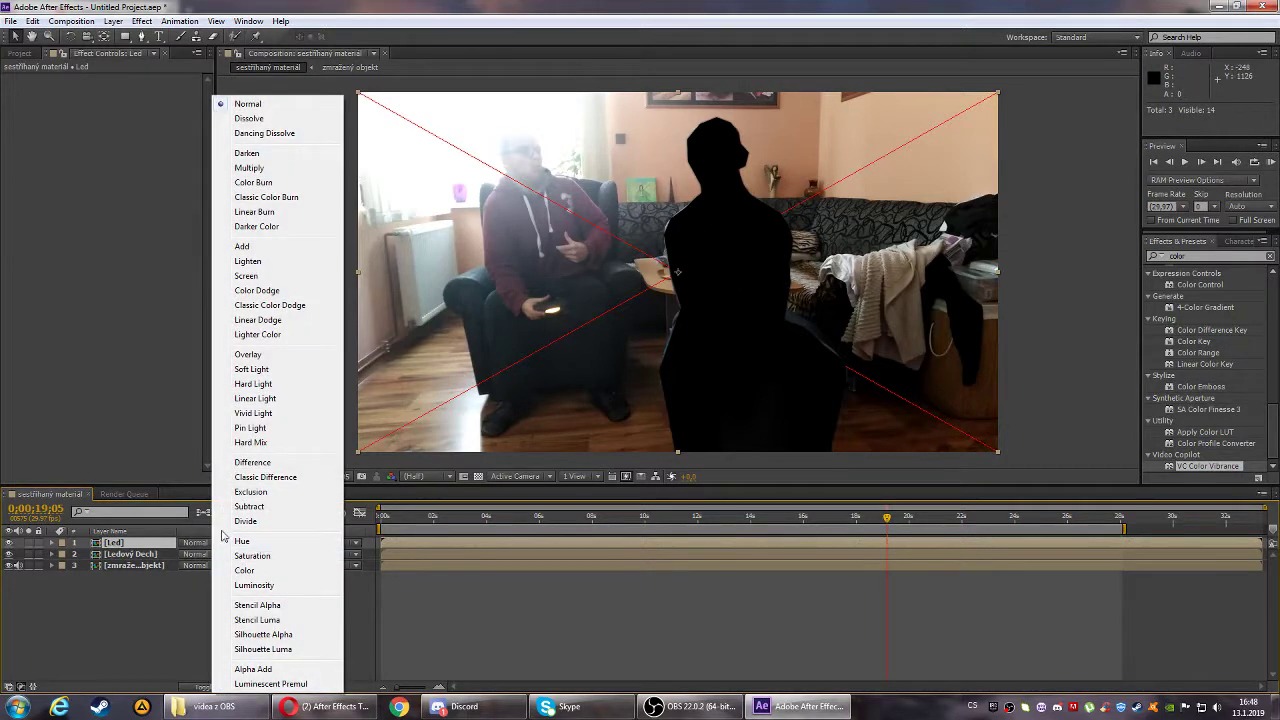
{"action": "left_click", "coordinate": [273, 246]}
{"action": "left_click", "coordinate": [220, 542]}
{"action": "left_click", "coordinate": [276, 479]}
{"action": "left_click", "coordinate": [217, 543]}
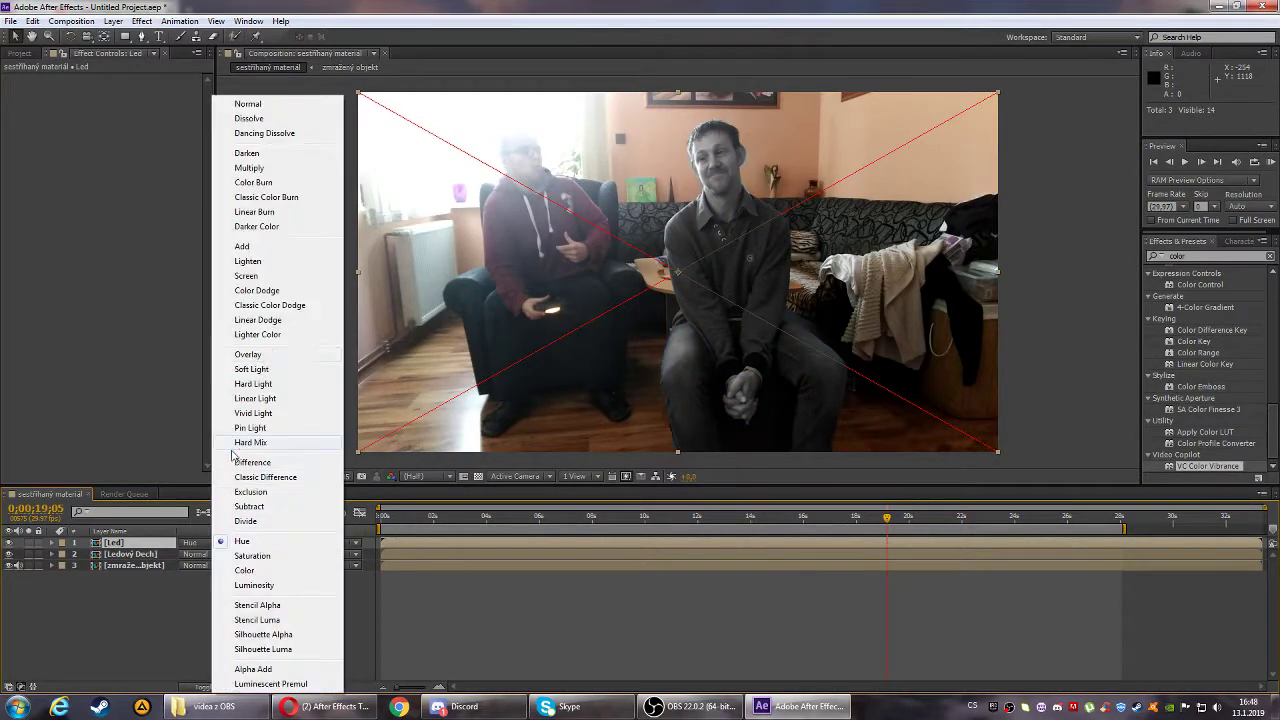
{"action": "left_click", "coordinate": [259, 278]}
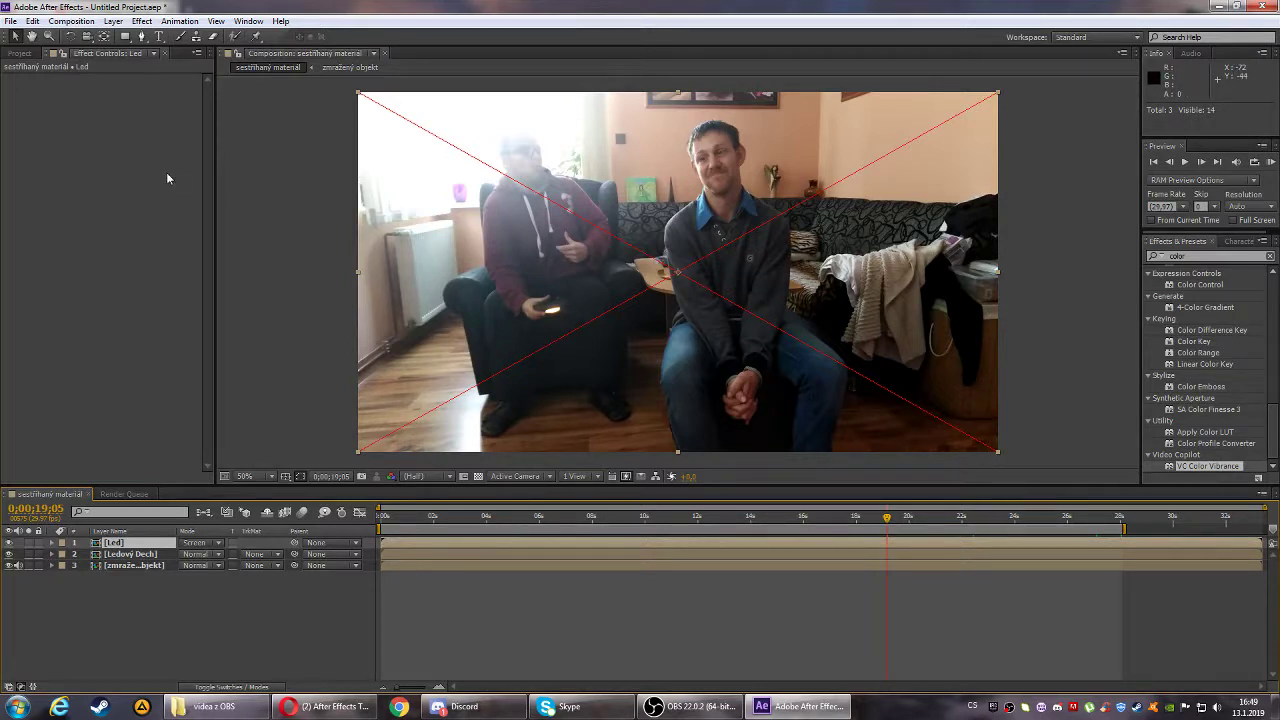
{"action": "left_click", "coordinate": [72, 21]}
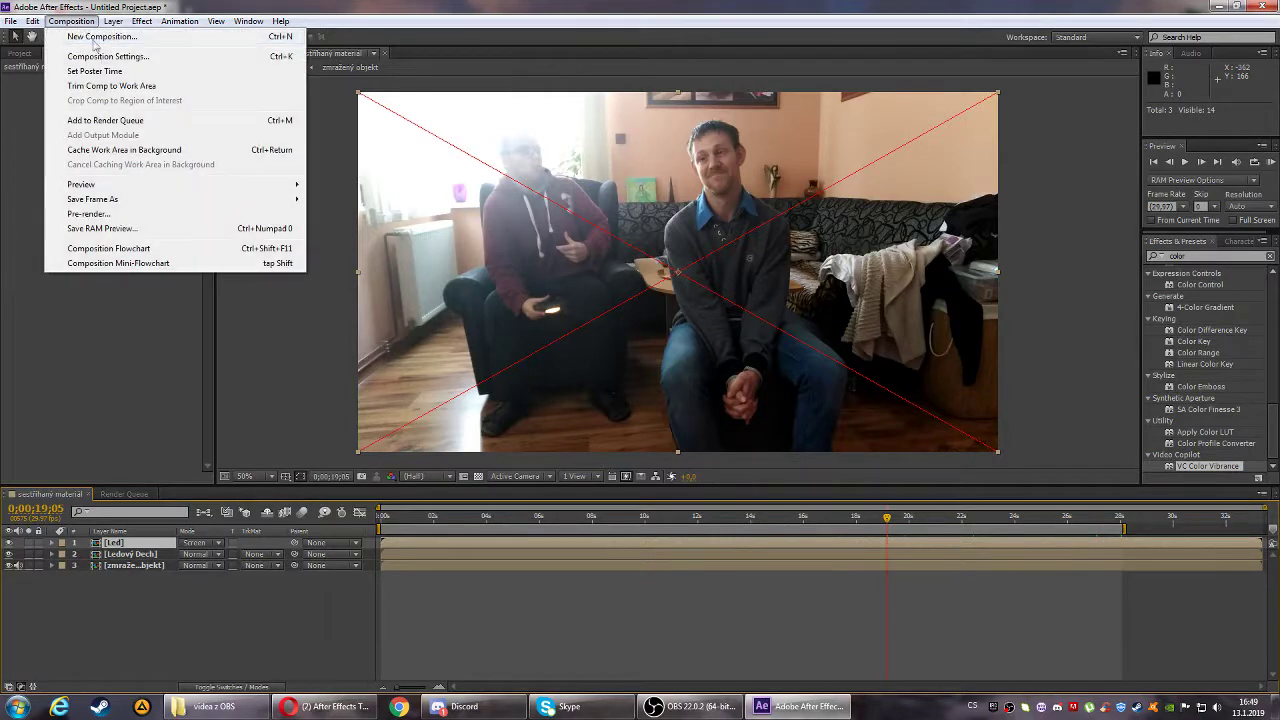
- Add the composition to the render queue with QuickTime as the output format
{"action": "left_click", "coordinate": [138, 121]}
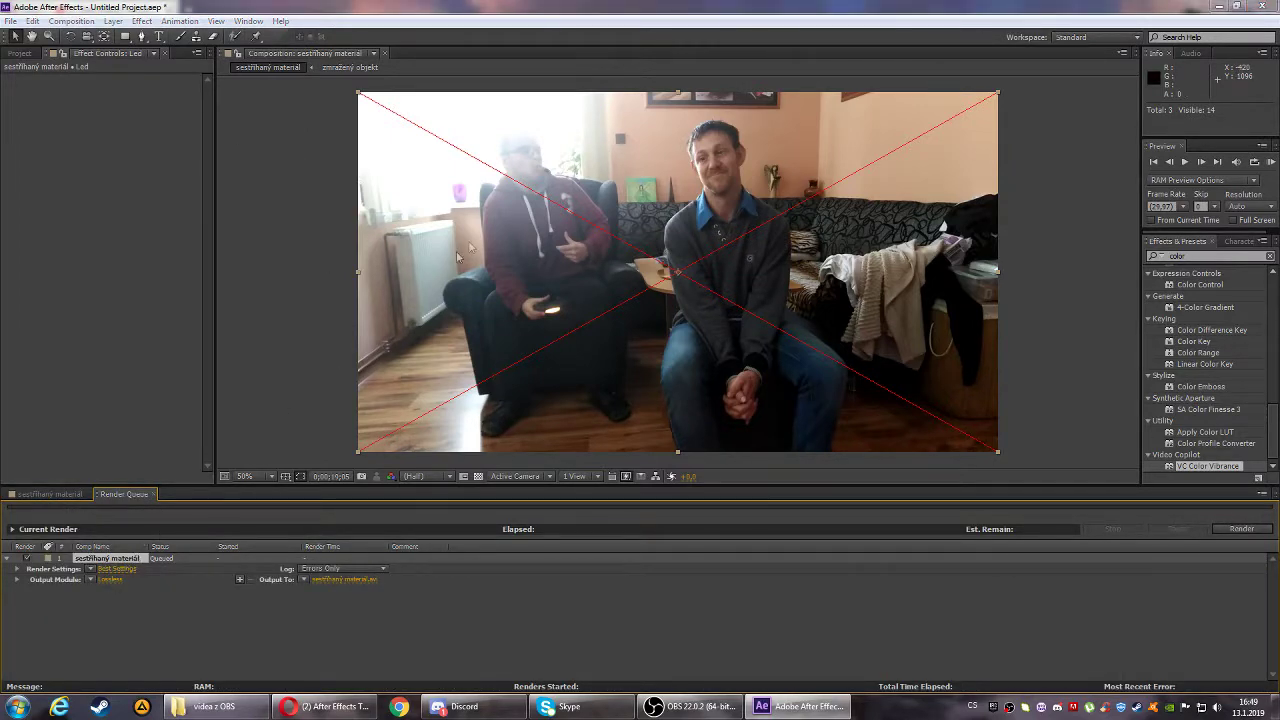
{"action": "left_click", "coordinate": [665, 195]}
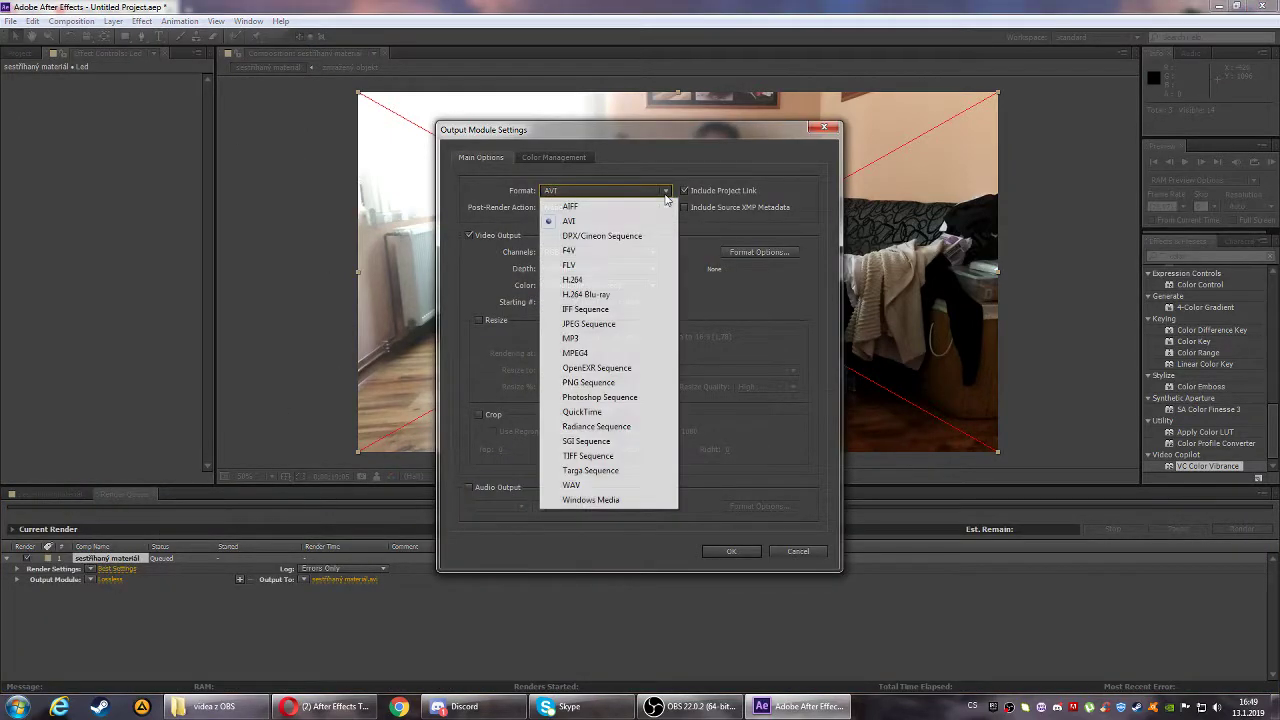
{"action": "left_click", "coordinate": [611, 414]}
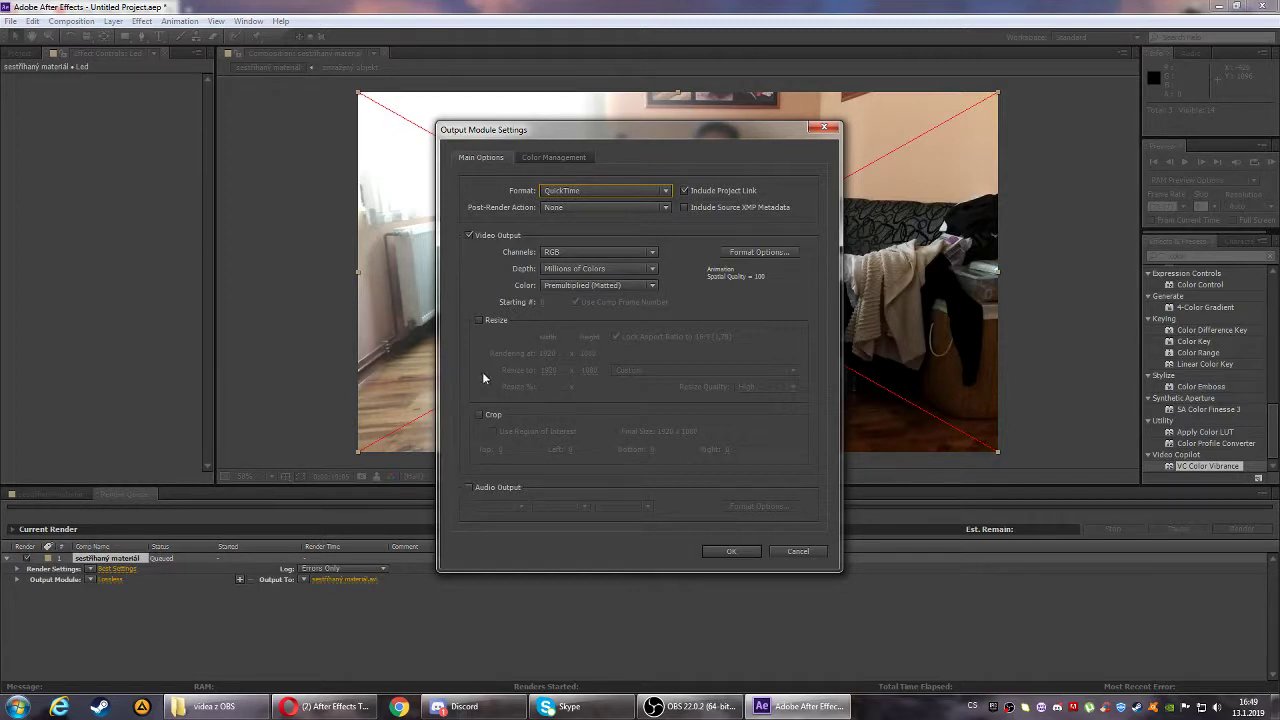
- Enable stereo audio output and resizing at the custom 1920×1080 size, and confirm the output module
{"action": "left_click", "coordinate": [468, 488]}
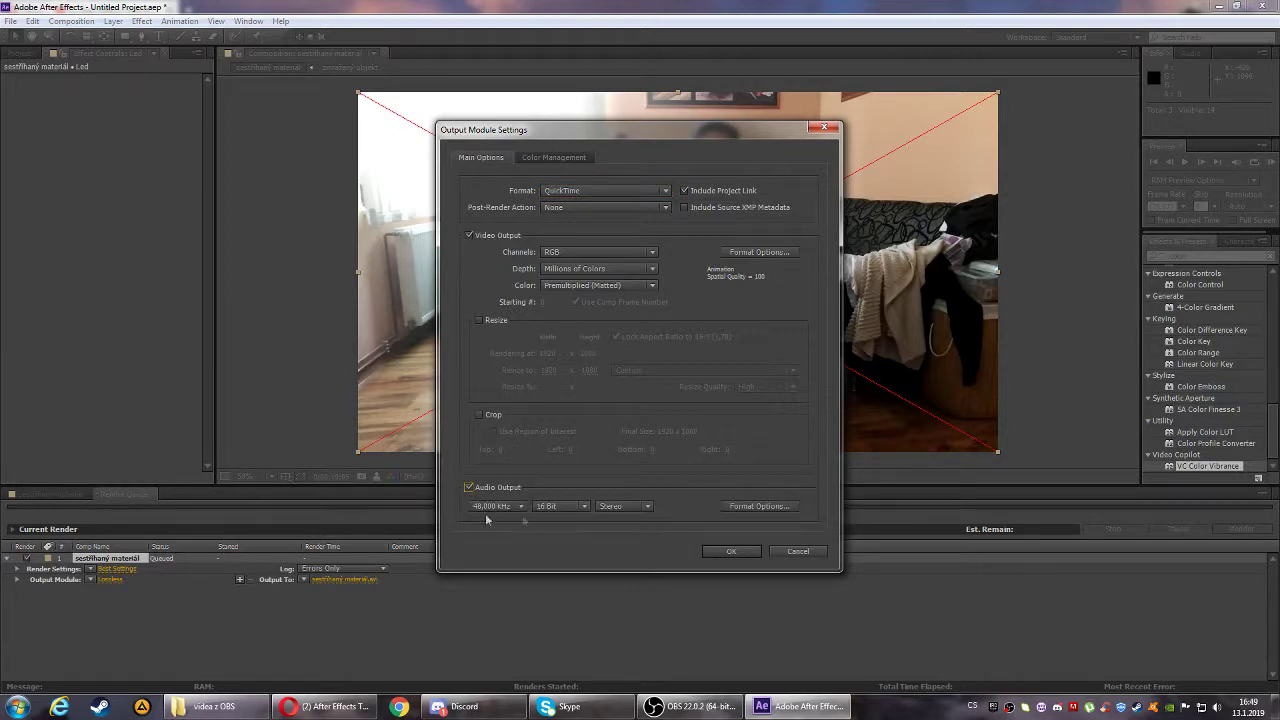
{"action": "left_click", "coordinate": [644, 507]}
{"action": "left_click", "coordinate": [622, 537]}
{"action": "left_click", "coordinate": [480, 320]}
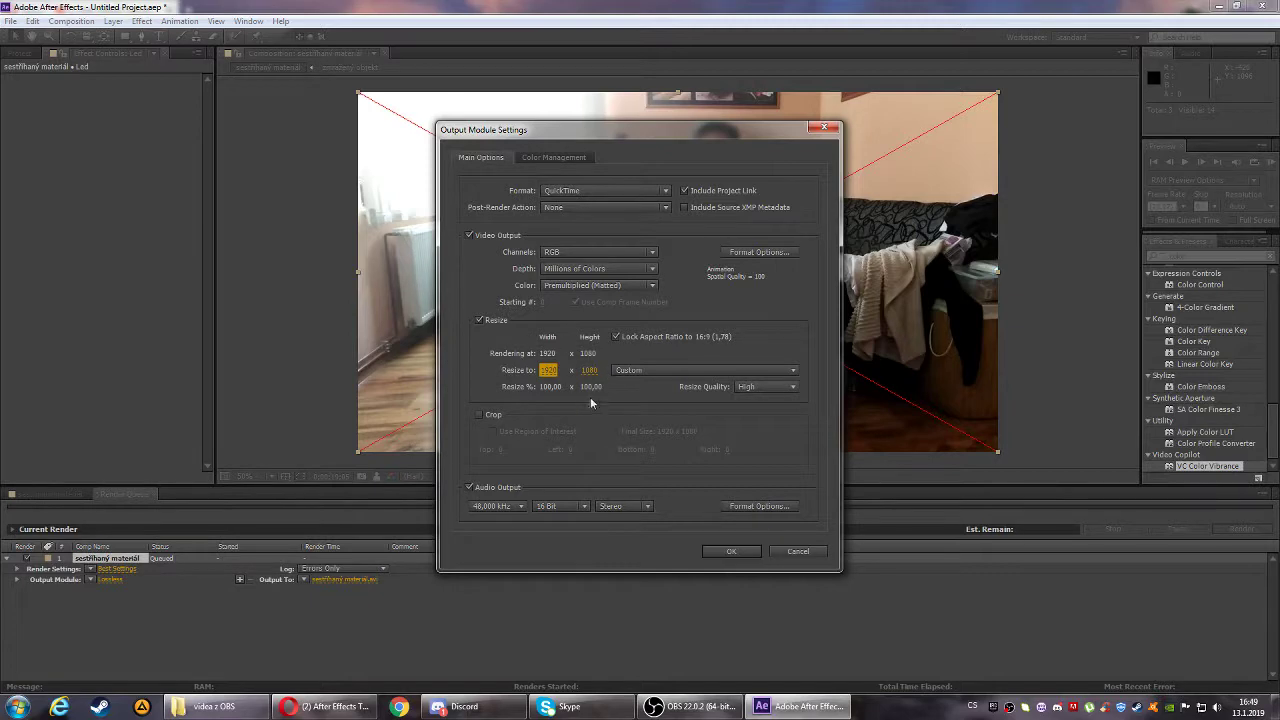
{"action": "left_click", "coordinate": [792, 374]}
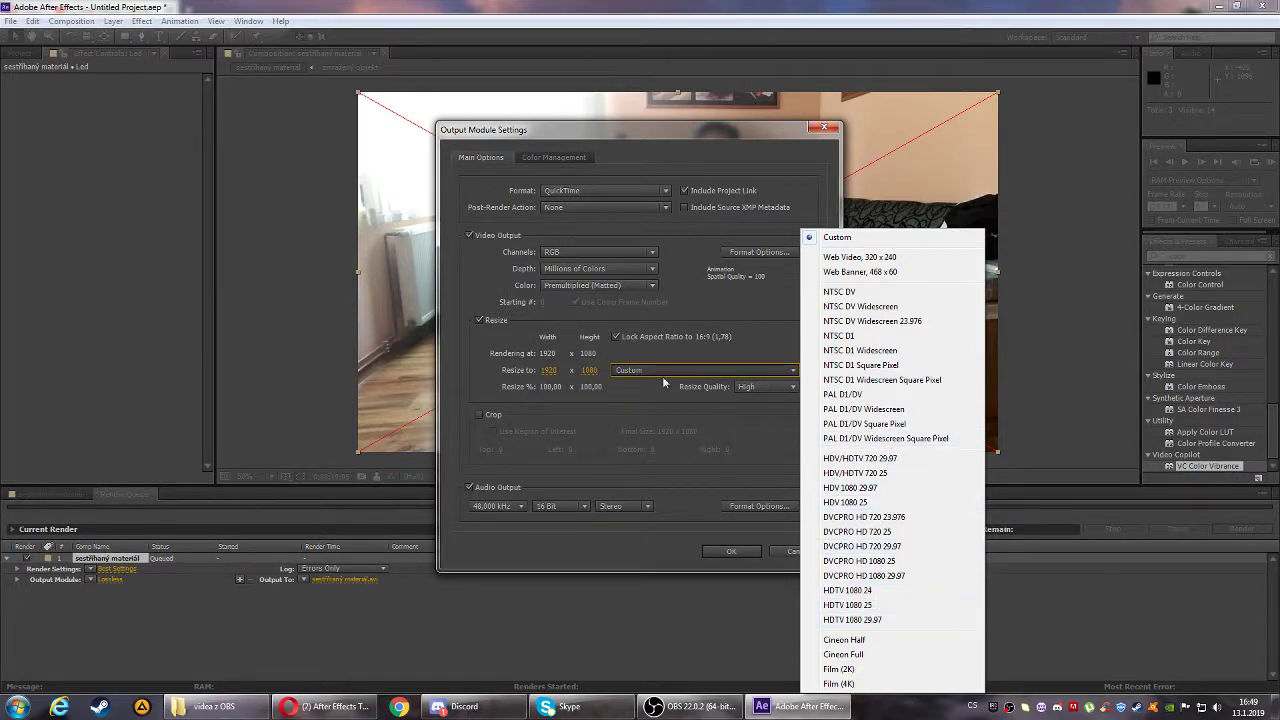
{"action": "left_click", "coordinate": [645, 372]}
{"action": "left_click", "coordinate": [740, 553]}
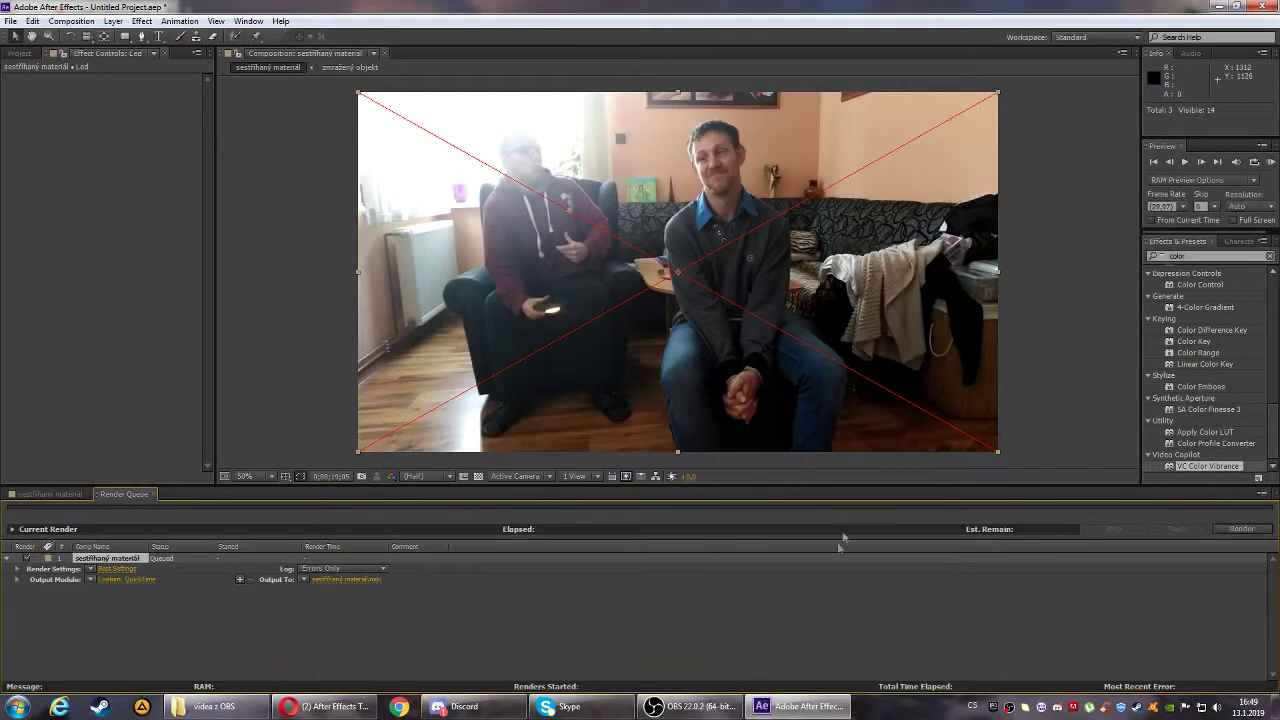
- Save the render output as 'sestříhaný materiál' in AfterFX projekty, then switch to OBS Studio
{"action": "left_click", "coordinate": [349, 581]}
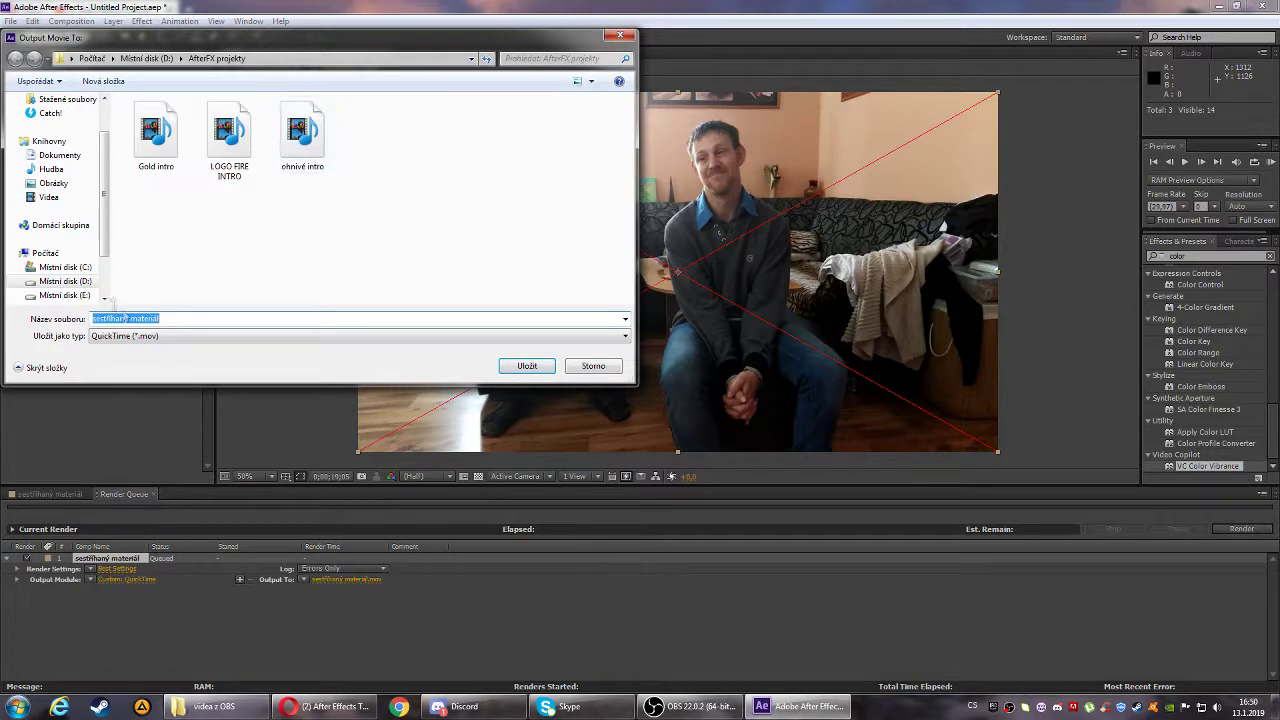
{"action": "left_click", "coordinate": [527, 366]}
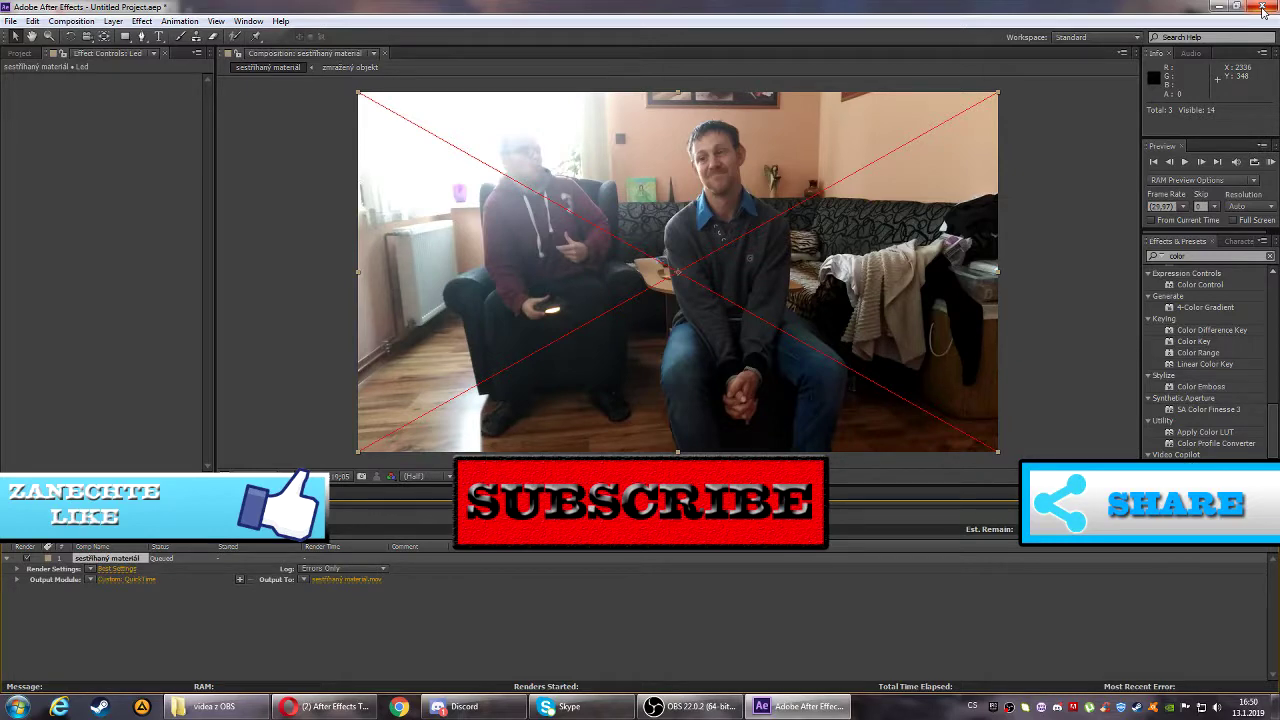
{"action": "mouse_move", "coordinate": [700, 706]}
{"action": "left_click", "coordinate": [748, 633]}
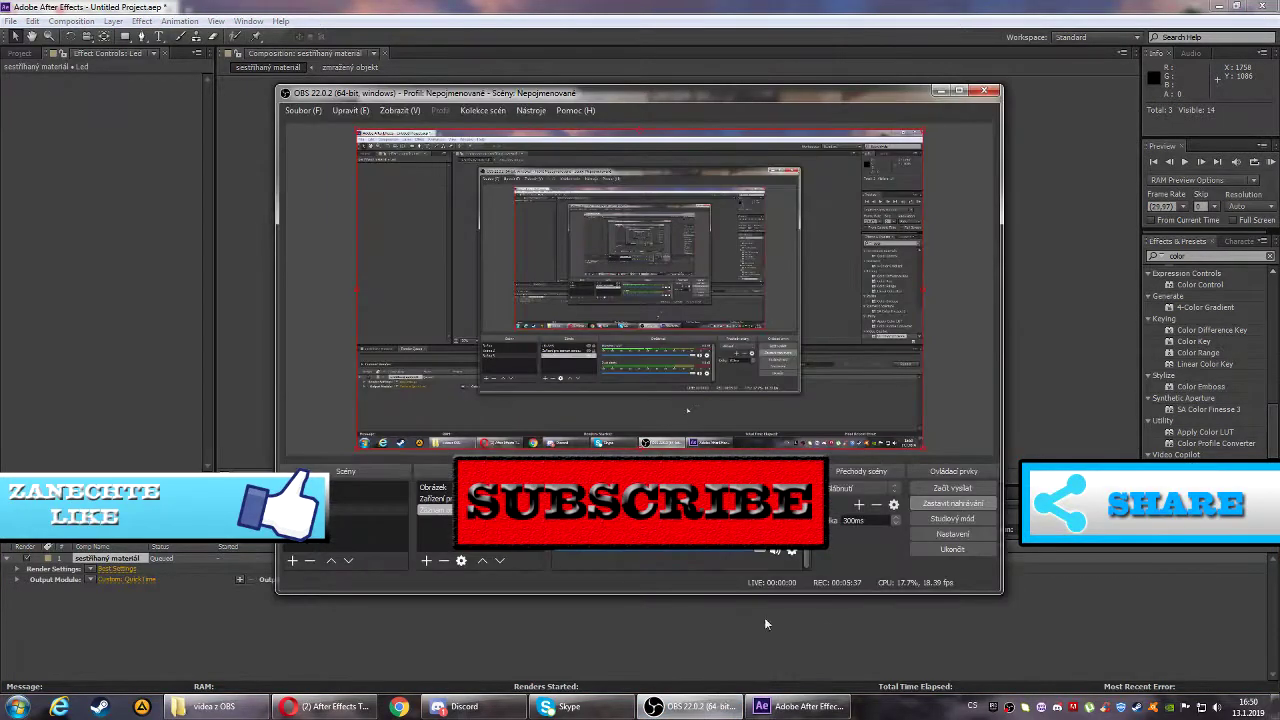